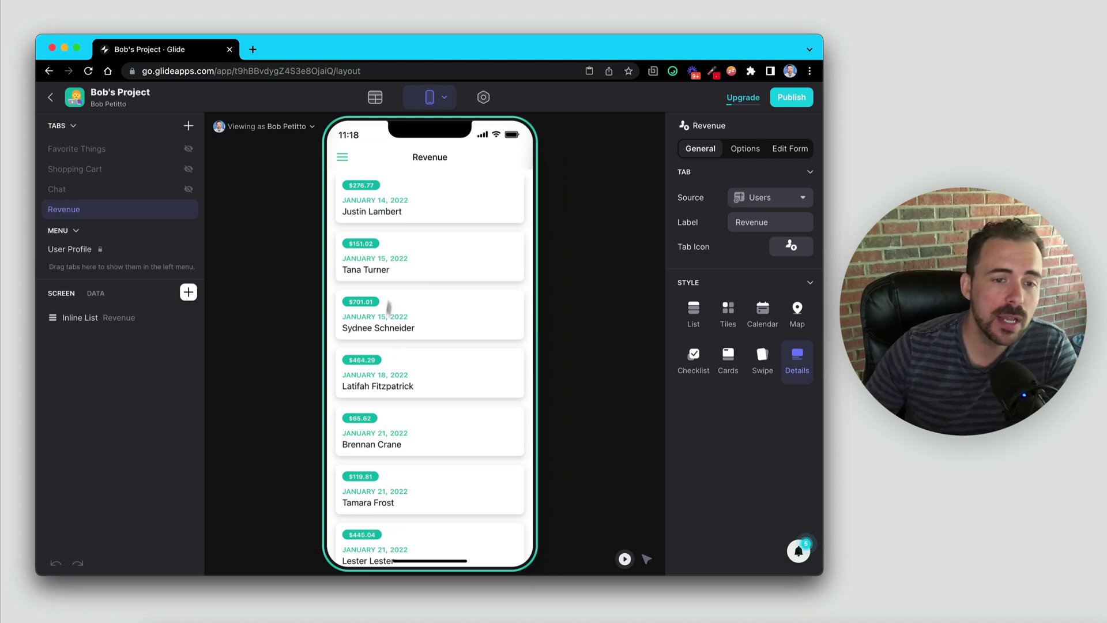
pyautogui.scroll(-15, 398, 406)
pyautogui.scroll(-10, 399, 405)
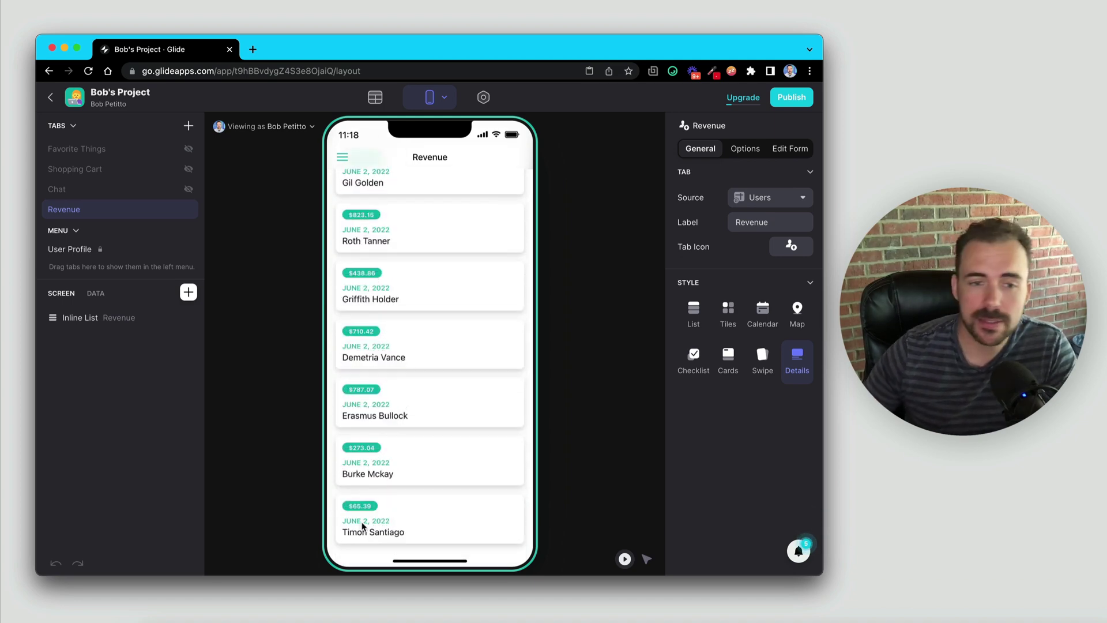
pyautogui.scroll(20, 418, 277)
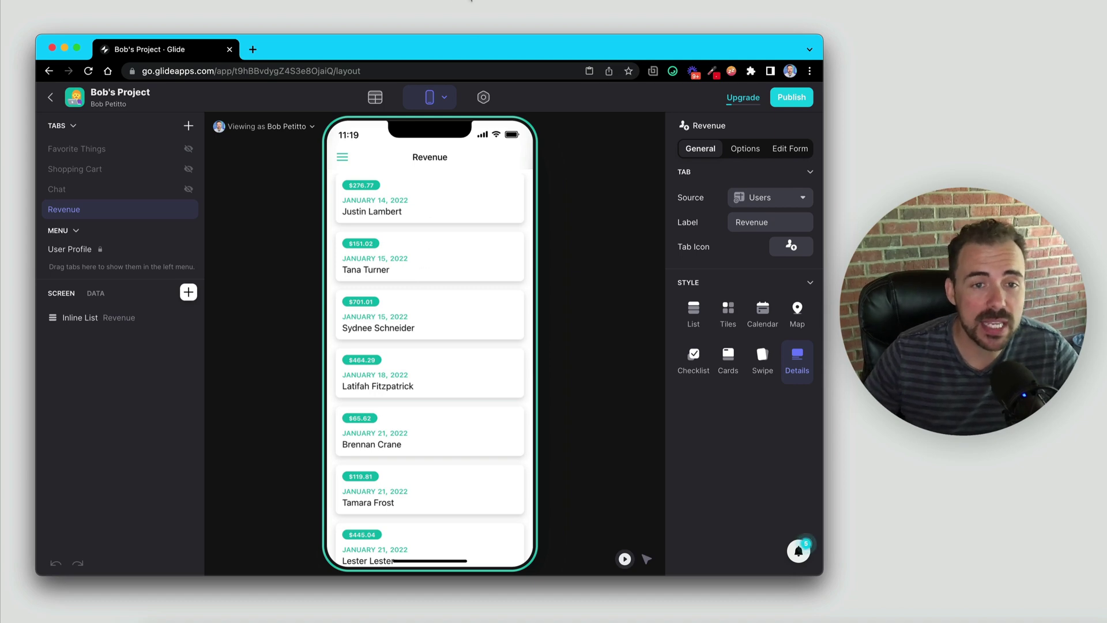
# - Create a new table in the project's data and name it Work Table
pyautogui.click(378, 94)
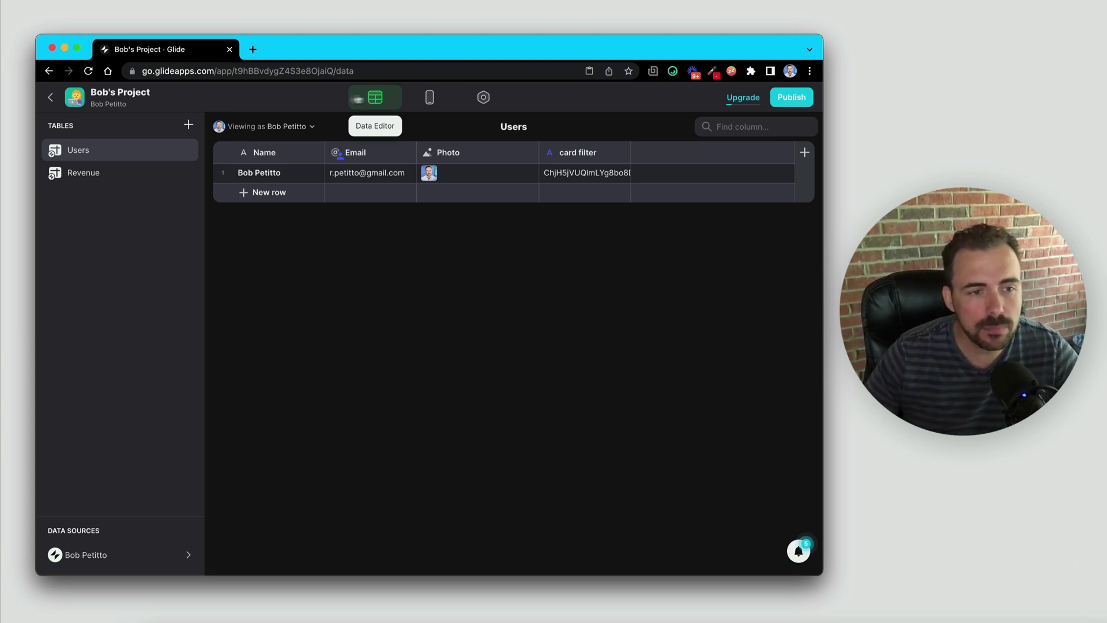
pyautogui.click(189, 126)
pyautogui.click(209, 144)
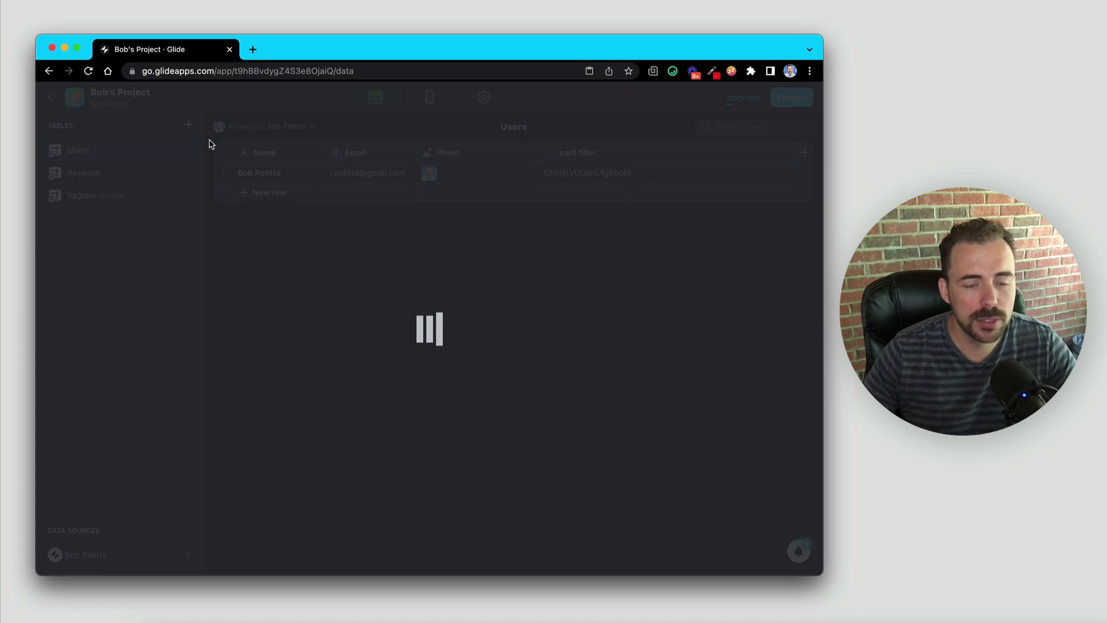
pyautogui.write('Work Tabe')
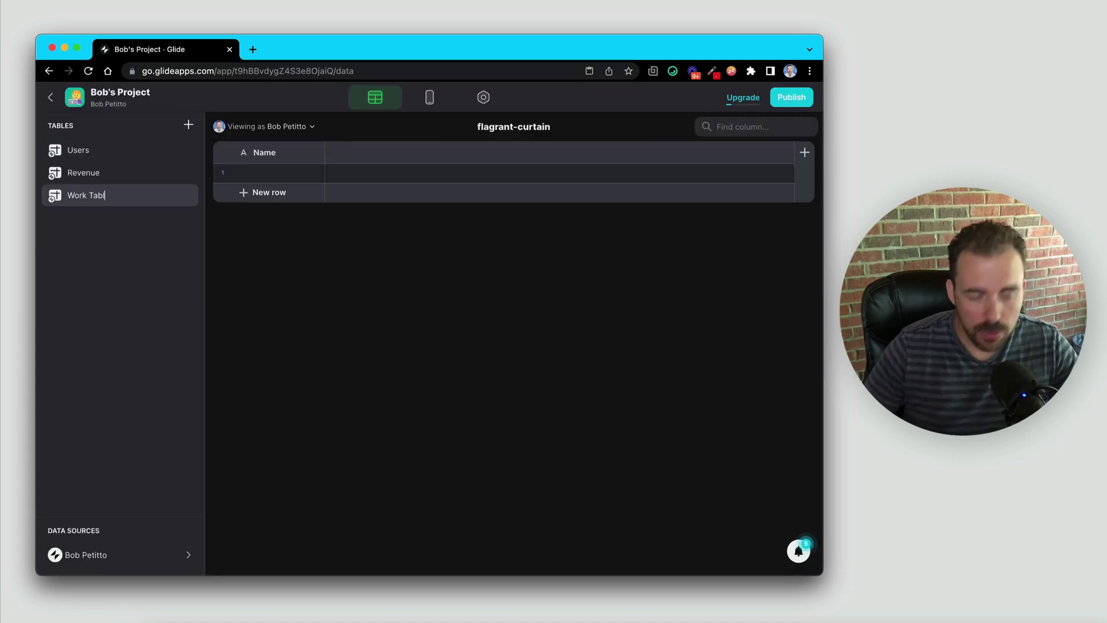
pyautogui.write('e')
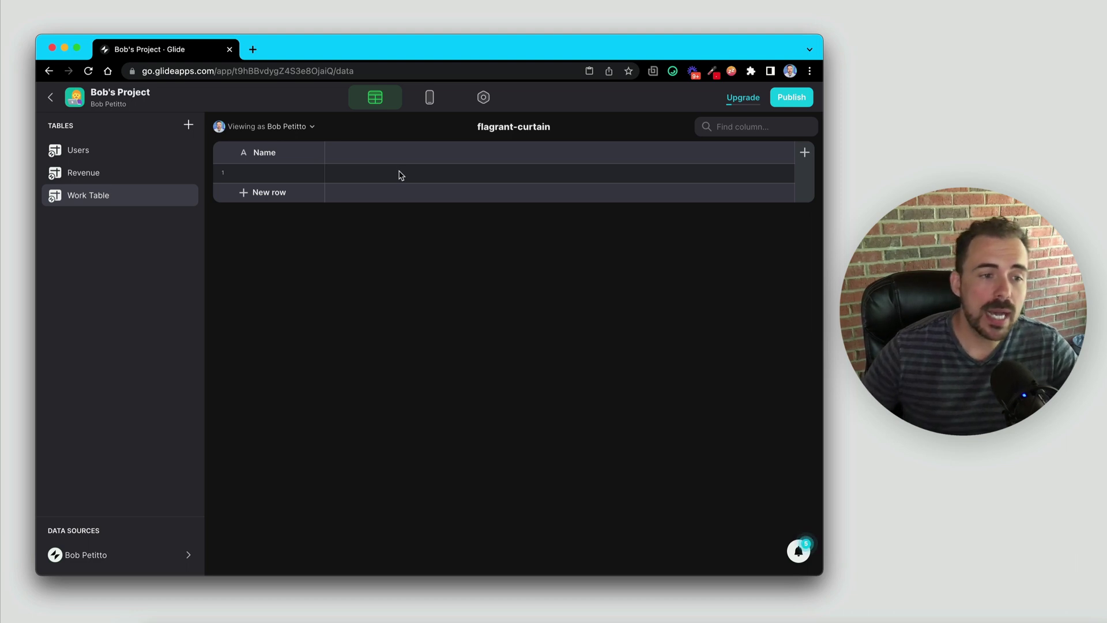
pyautogui.press('Return')
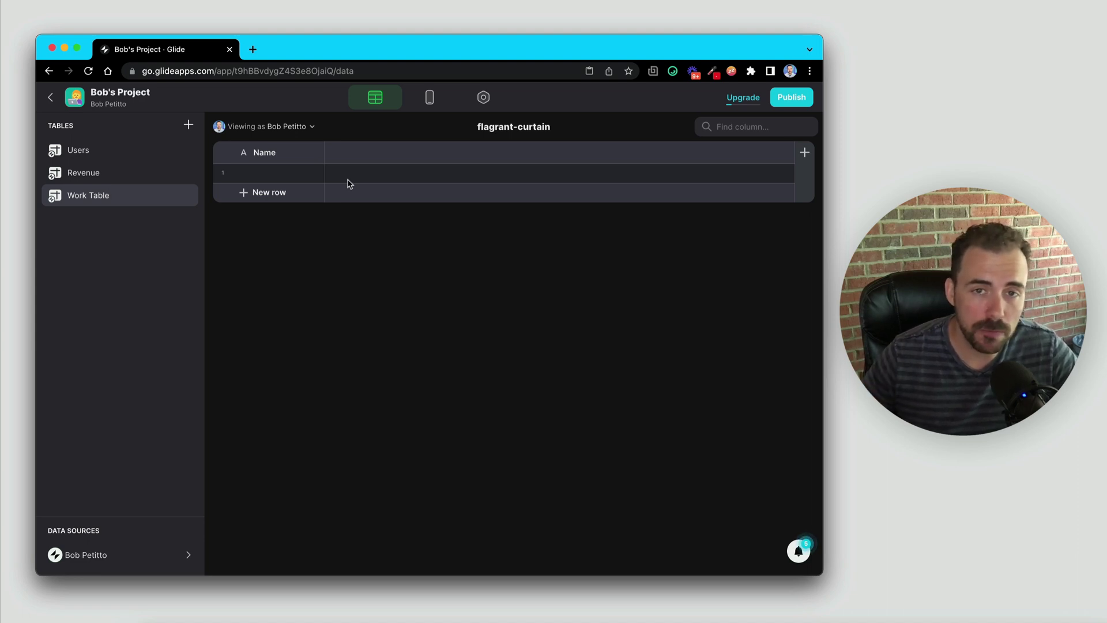
# - Add a Row ID column to the Work Table
pyautogui.click(805, 153)
pyautogui.click(544, 208)
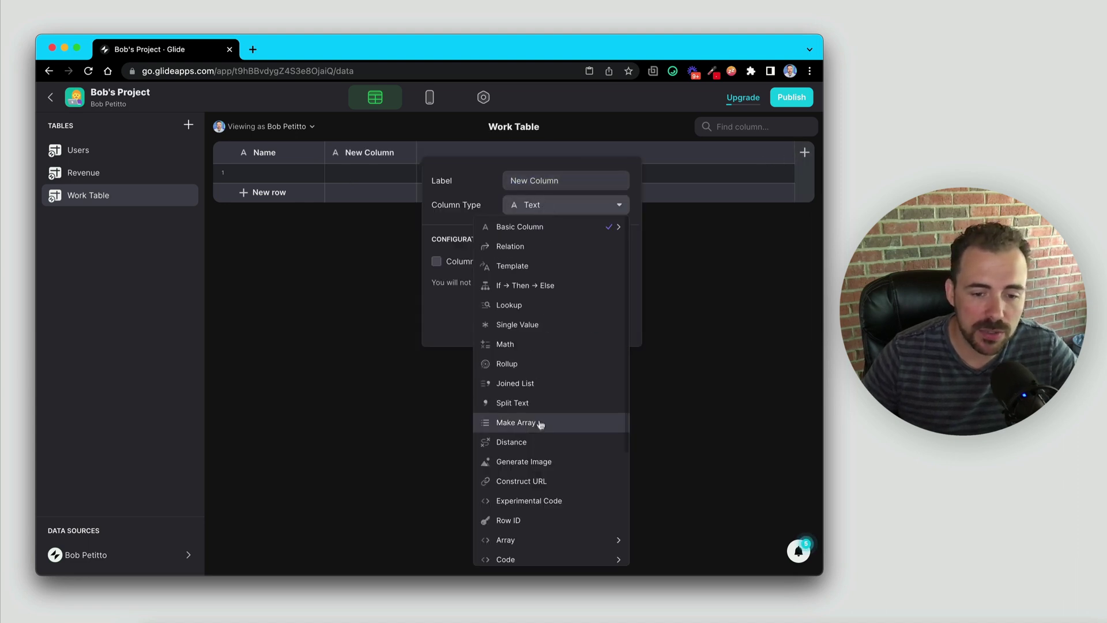
pyautogui.click(540, 520)
pyautogui.click(612, 263)
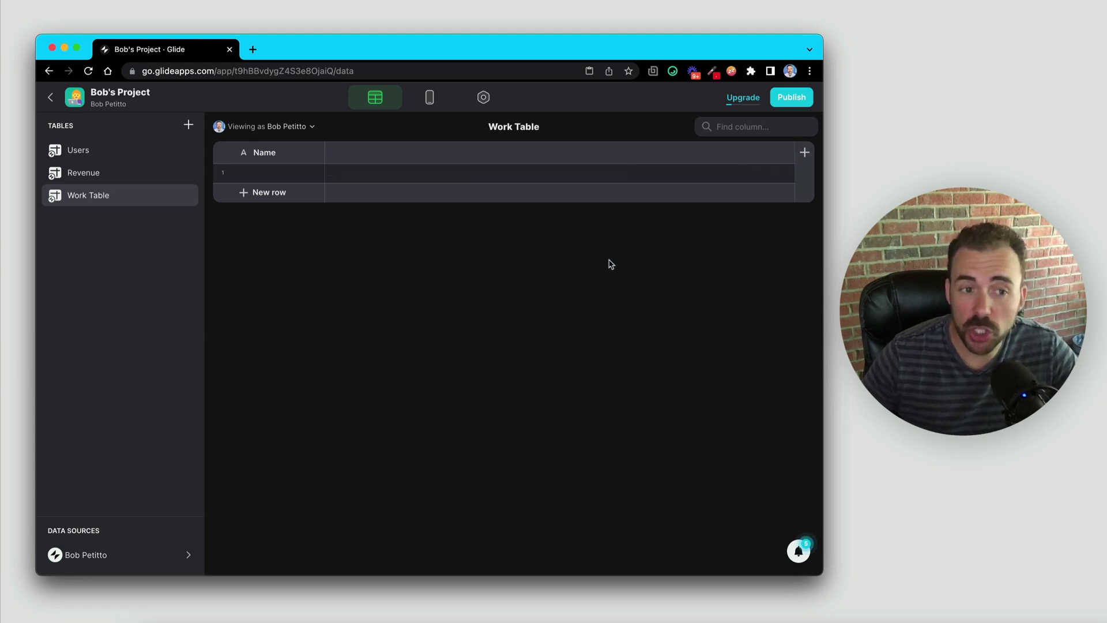
# - Enter the placeholder text sadpjposidjf in the first row's Name cell of the Work Table and delete the Name column
pyautogui.click(366, 175)
pyautogui.write('sadp')
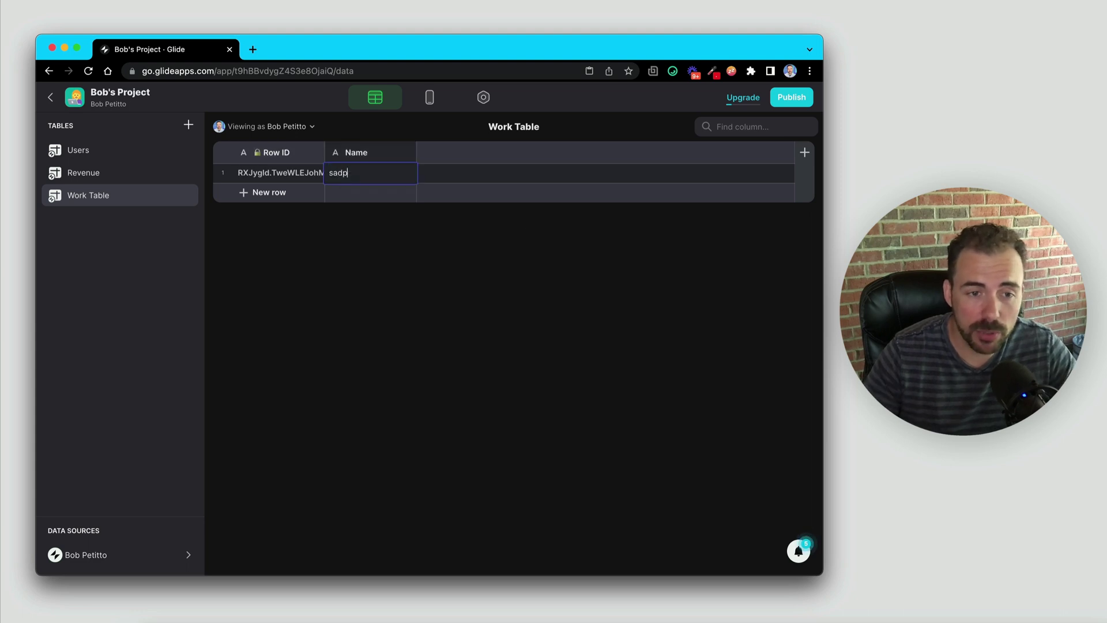
pyautogui.write('jposidjf')
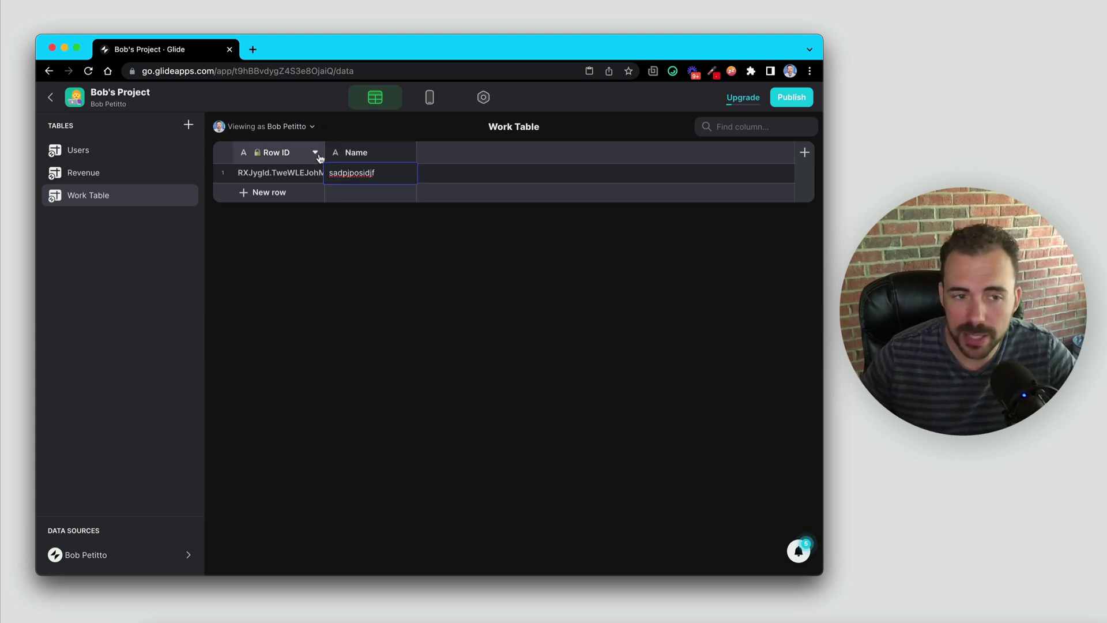
pyautogui.click(408, 153)
pyautogui.click(314, 276)
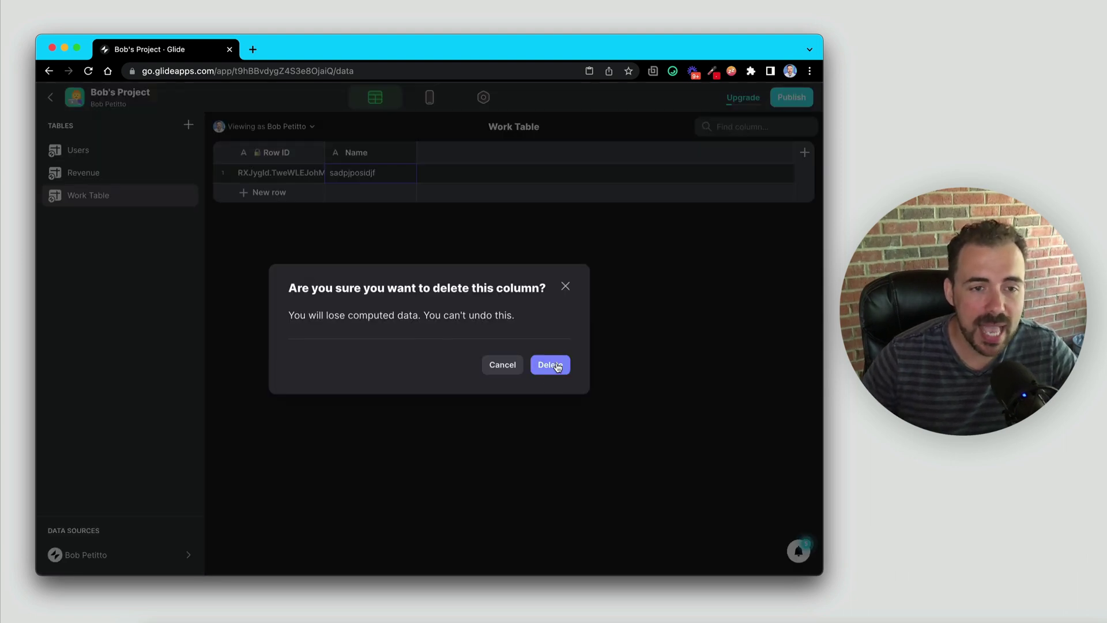
pyautogui.click(551, 364)
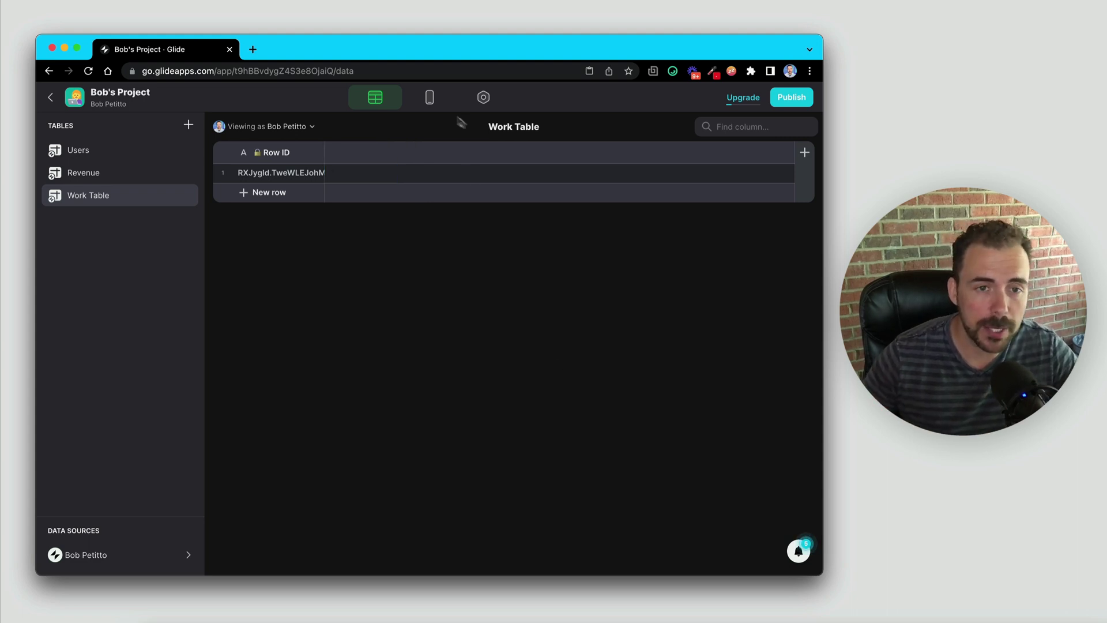
pyautogui.click(425, 101)
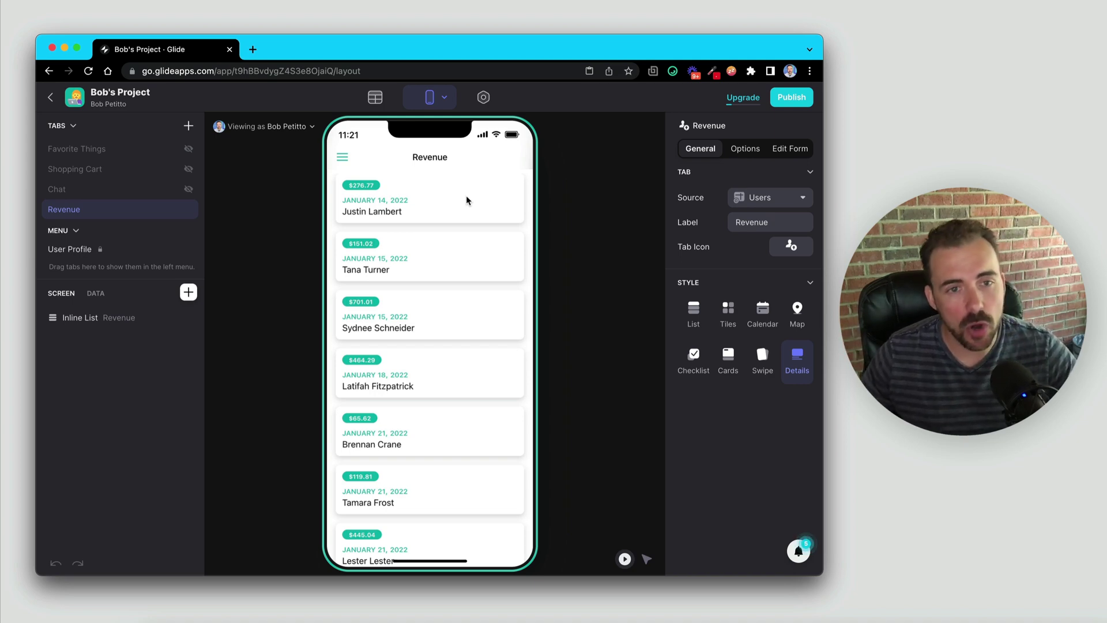
pyautogui.click(374, 98)
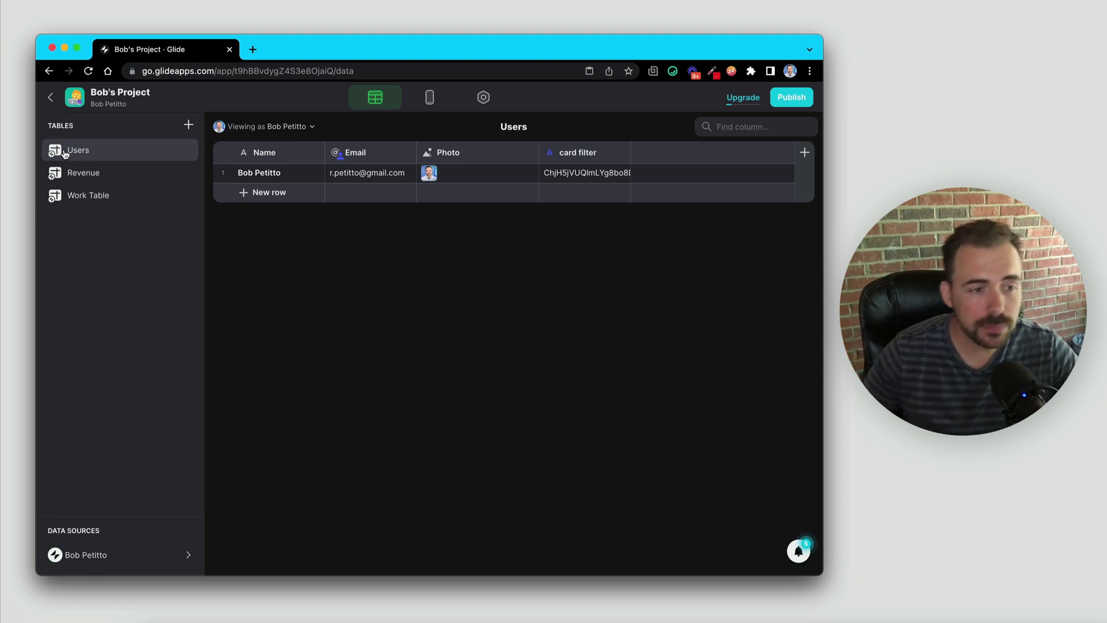
pyautogui.click(88, 201)
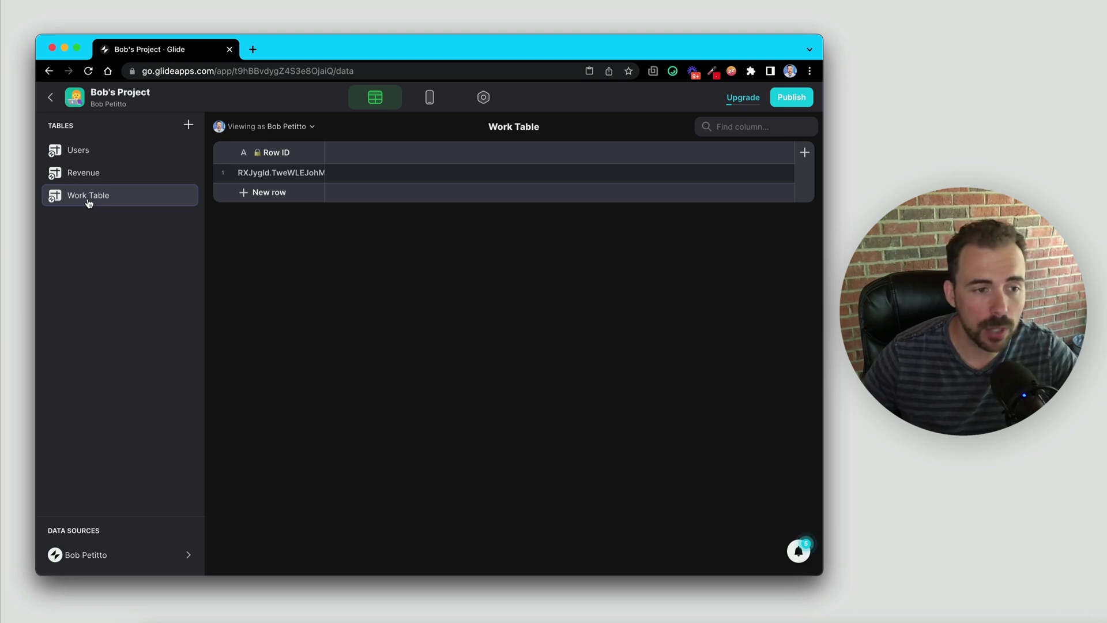
# - Copy the Inline List component from the Revenue tab's screen in the layout
pyautogui.click(430, 97)
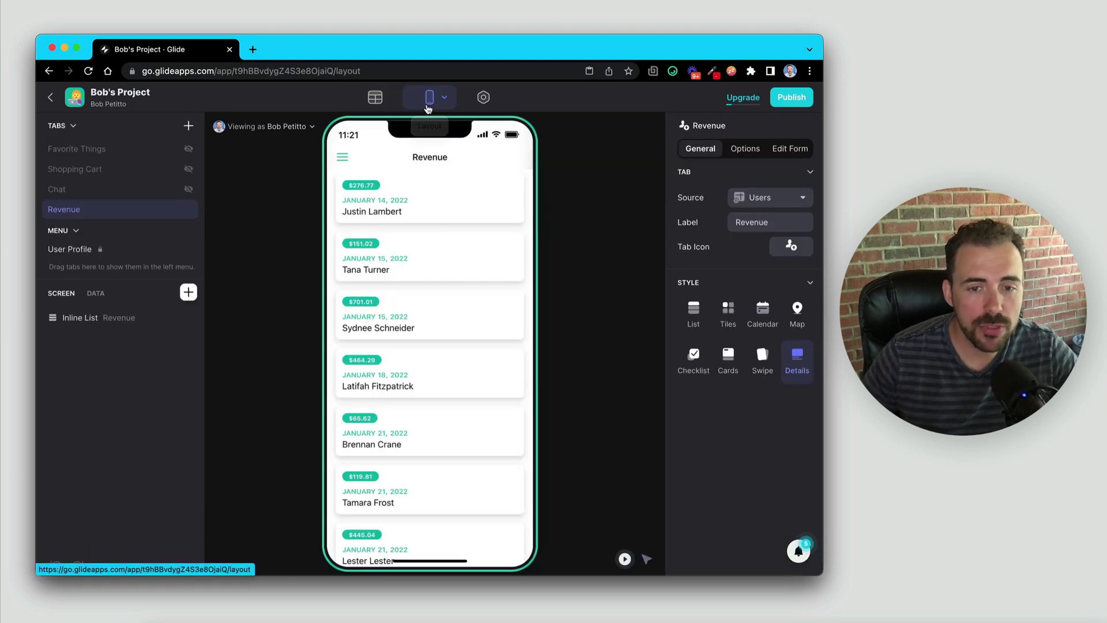
pyautogui.click(755, 200)
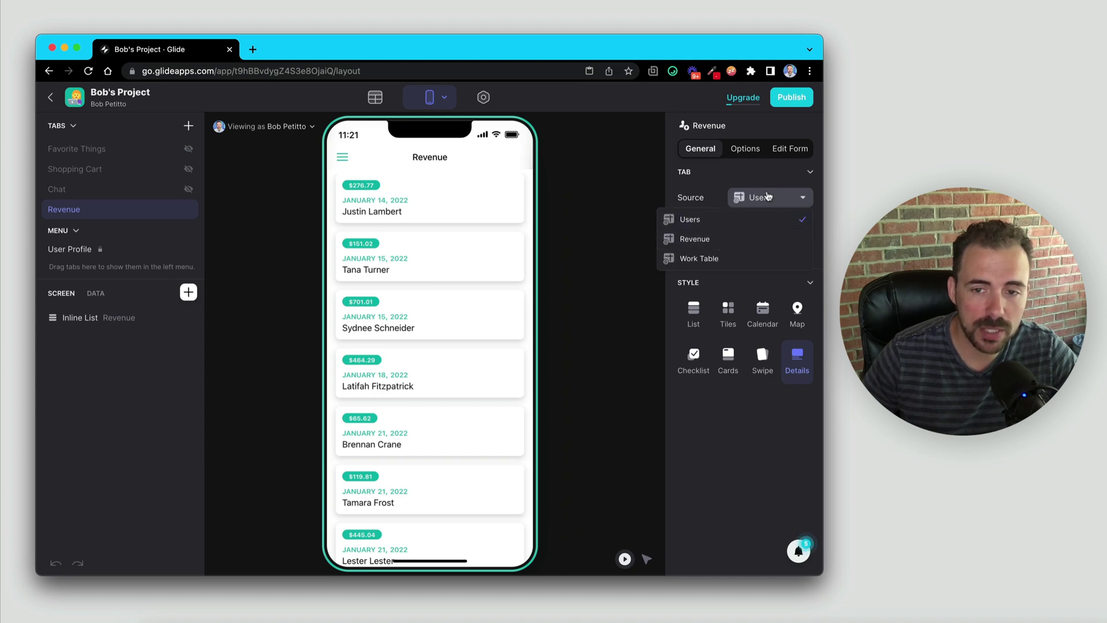
pyautogui.click(768, 197)
pyautogui.rightClick(87, 320)
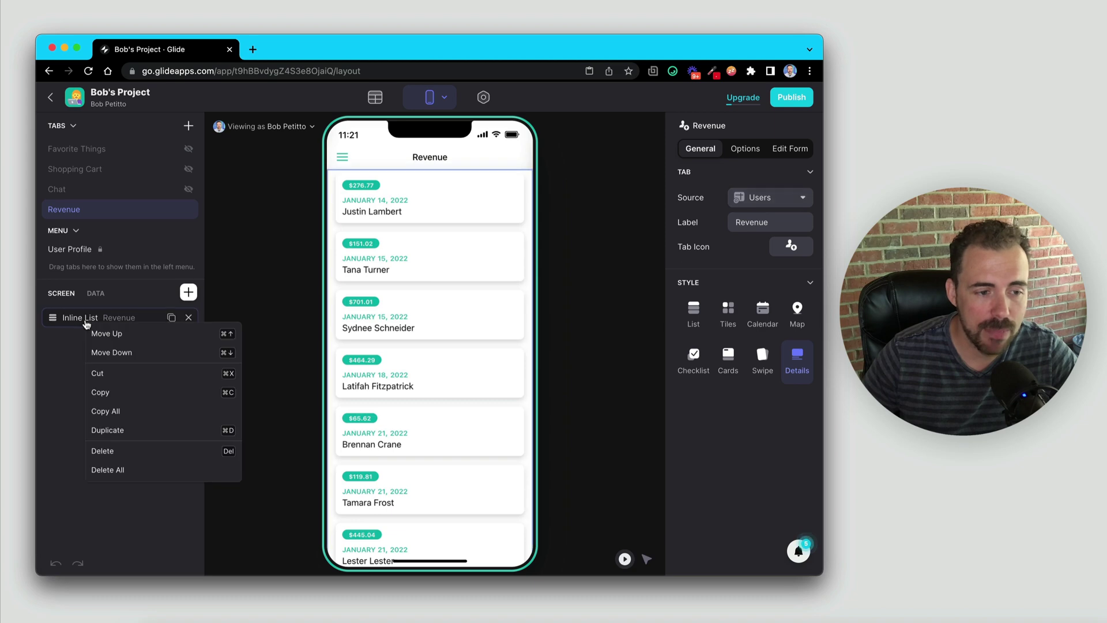
pyautogui.click(113, 395)
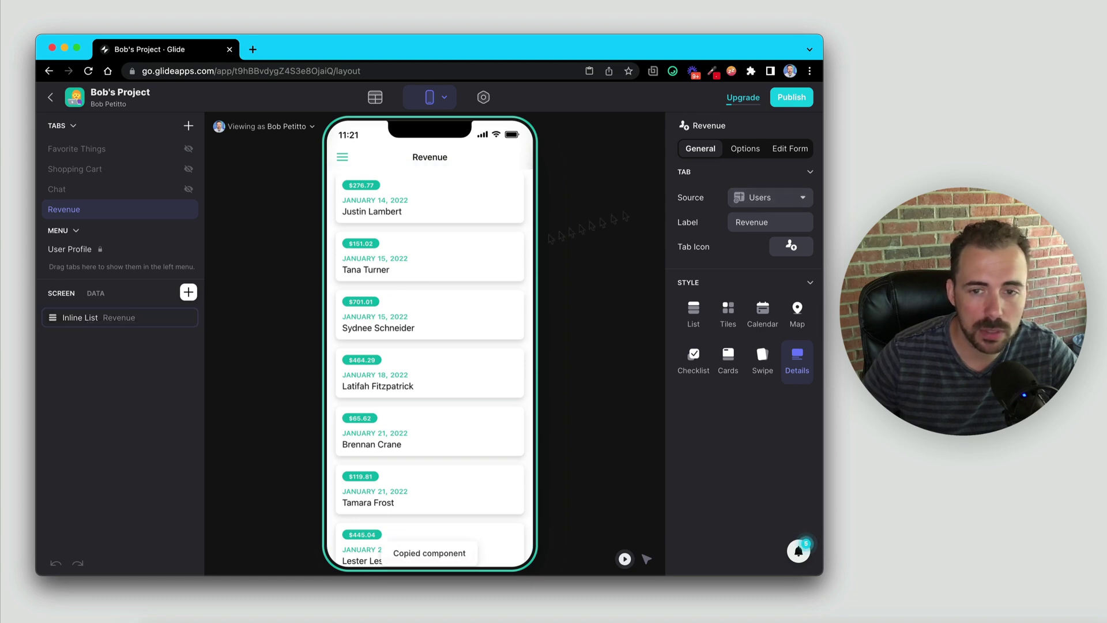
# - Change the Revenue tab's source to Work Table and paste the copied Inline List onto its screen
pyautogui.click(760, 207)
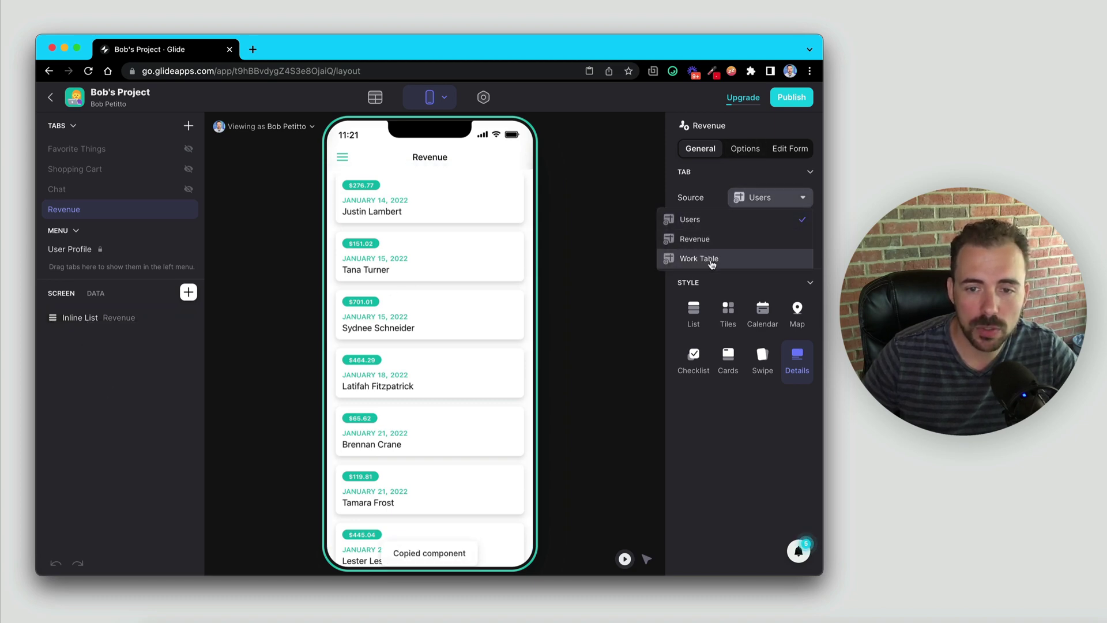
pyautogui.click(692, 259)
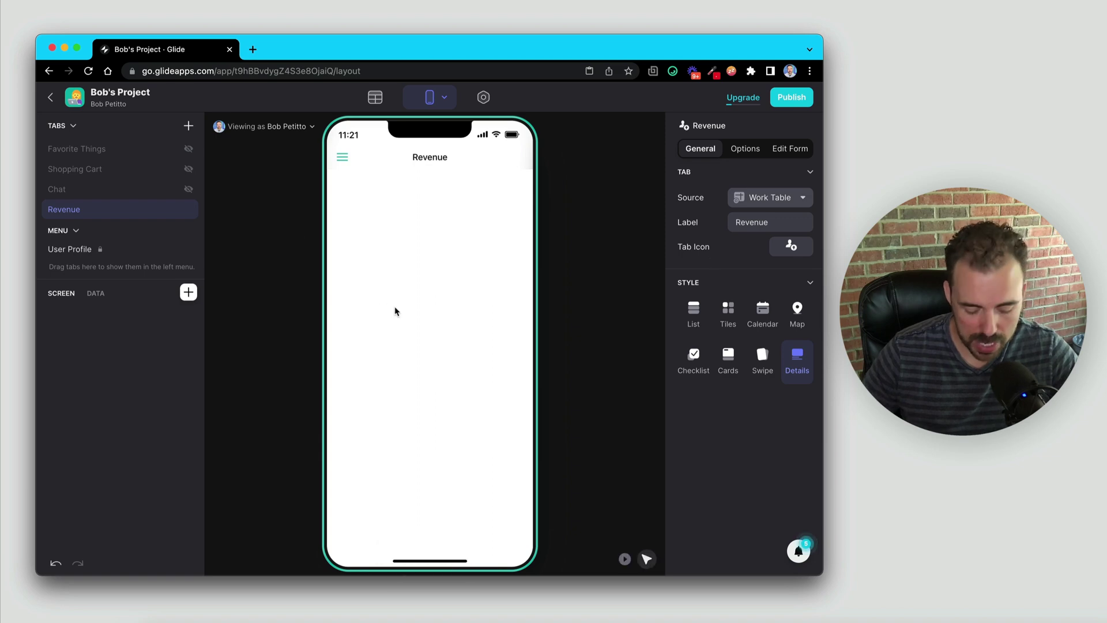
pyautogui.hotkey('ctrl', 'v')
# - Add a user-specific text column labelled Time Frame to the Work Table
pyautogui.click(426, 98)
pyautogui.click(375, 97)
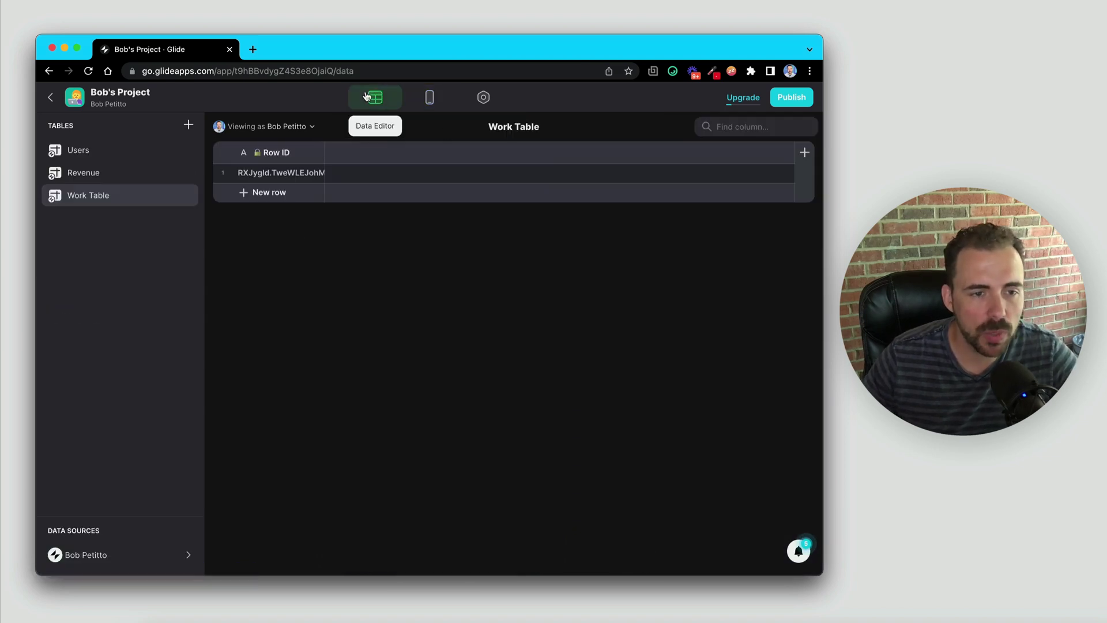
pyautogui.click(805, 152)
pyautogui.click(575, 207)
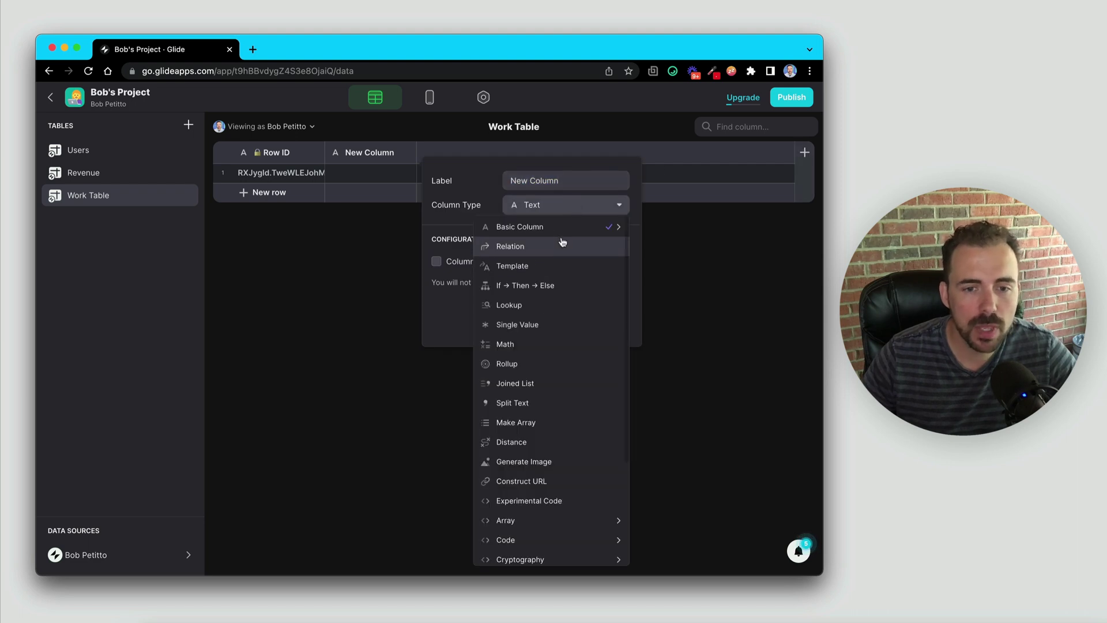
pyautogui.moveTo(566, 231)
pyautogui.click(660, 228)
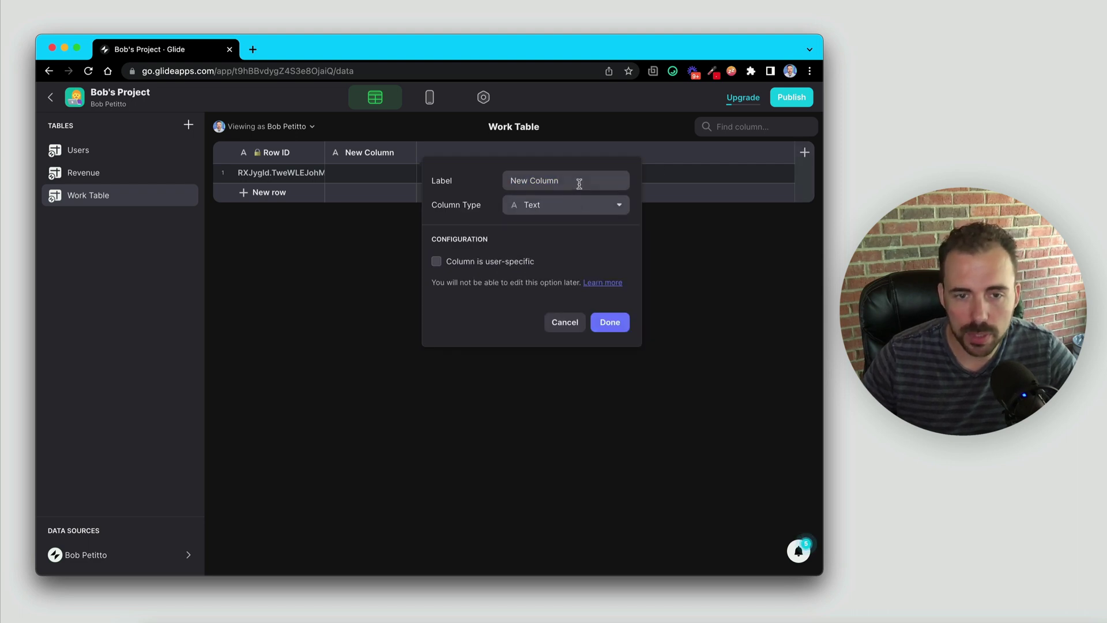
pyautogui.moveTo(578, 180); pyautogui.dragTo(490, 181)
pyautogui.write('Time rF')
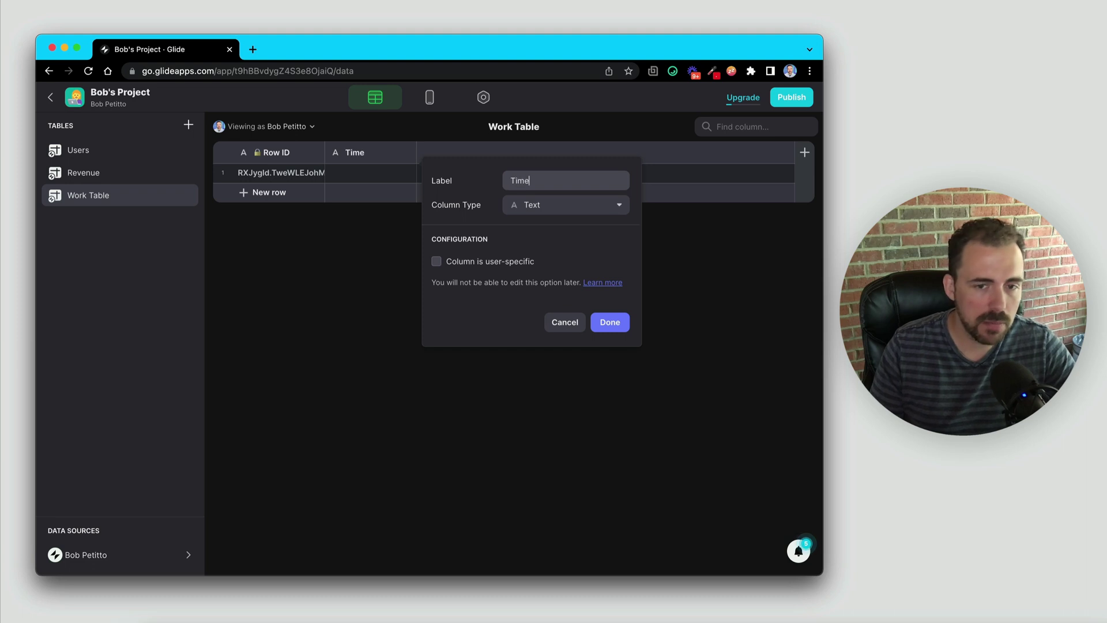
pyautogui.press('BackSpace')
pyautogui.press('BackSpace')
pyautogui.write('Frame')
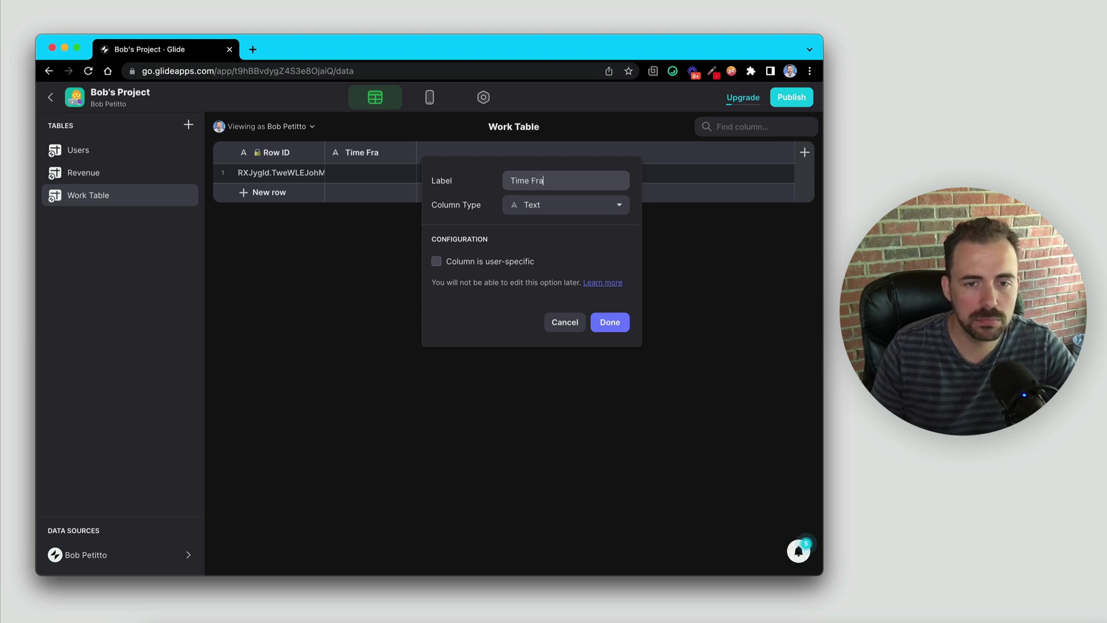
pyautogui.click(439, 262)
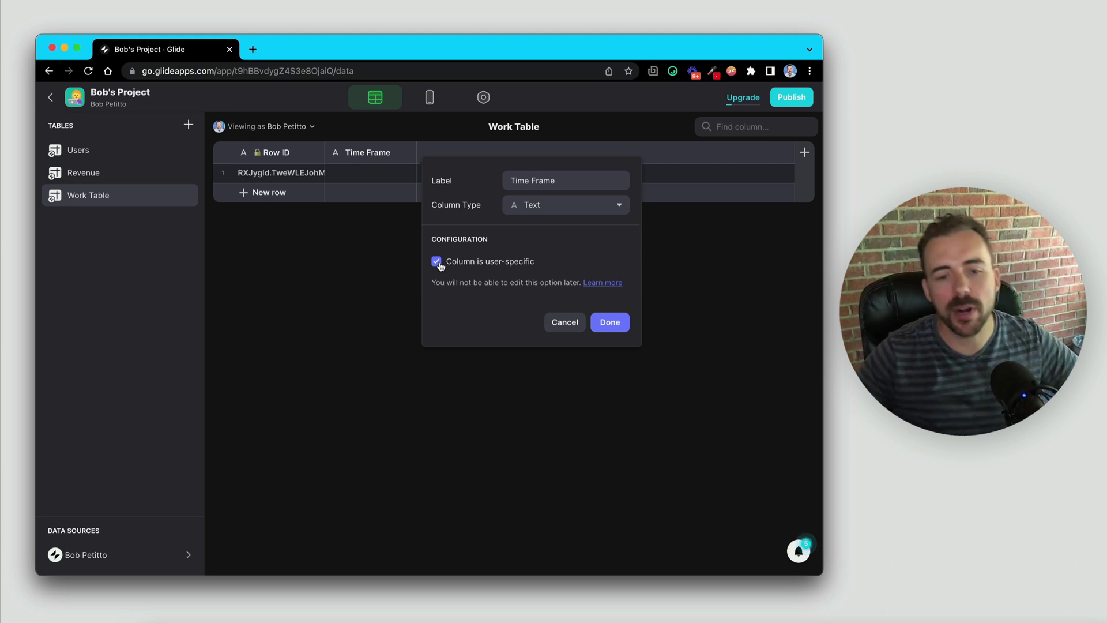
pyautogui.click(626, 323)
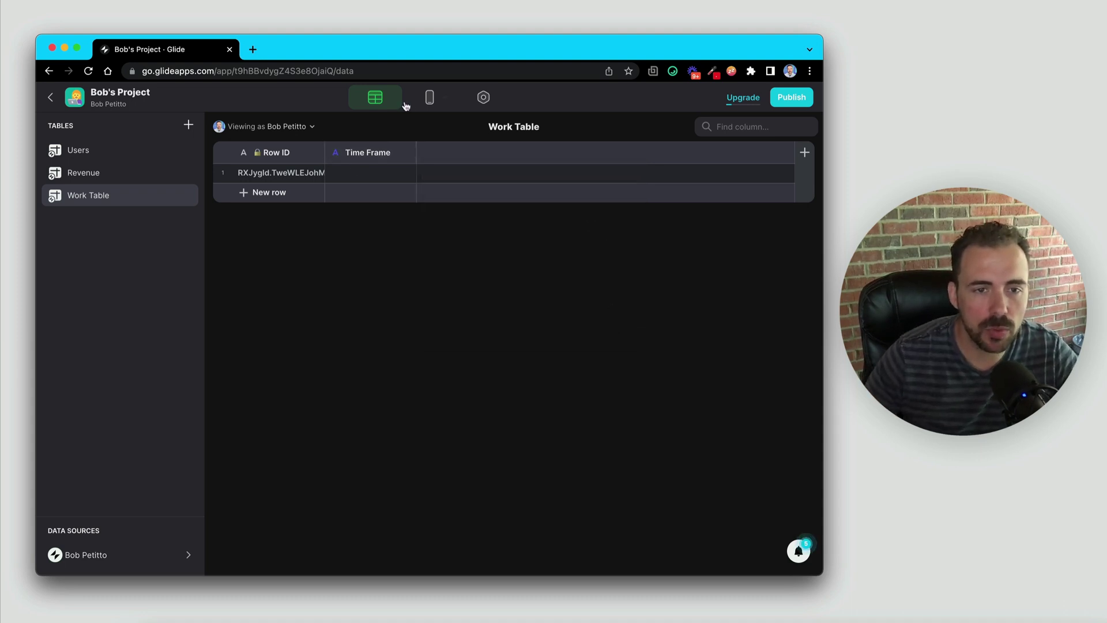
# - Insert a Choice component for Time Frame above the Inline List on the Revenue screen and set its style to chips
pyautogui.click(429, 98)
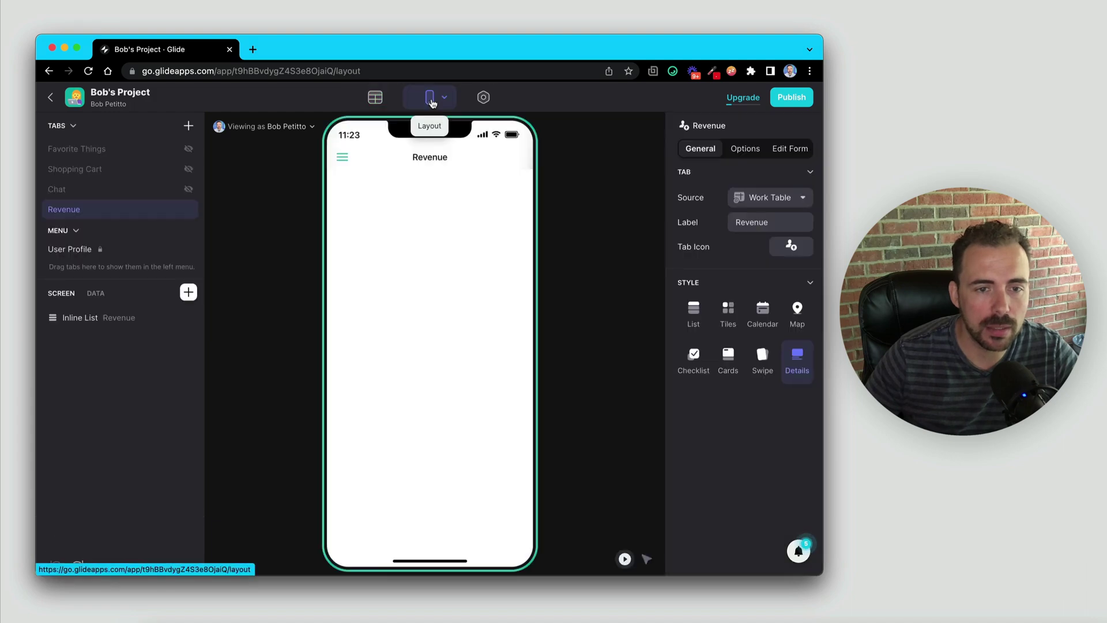
pyautogui.click(188, 292)
pyautogui.scroll(-5, 289, 401)
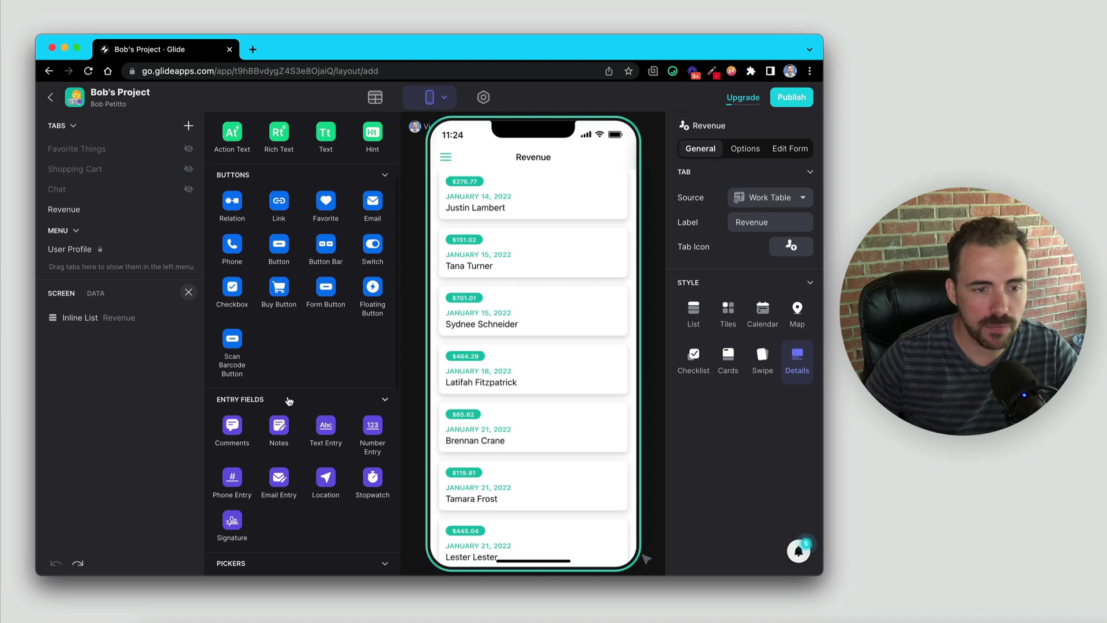
pyautogui.scroll(5, 279, 294)
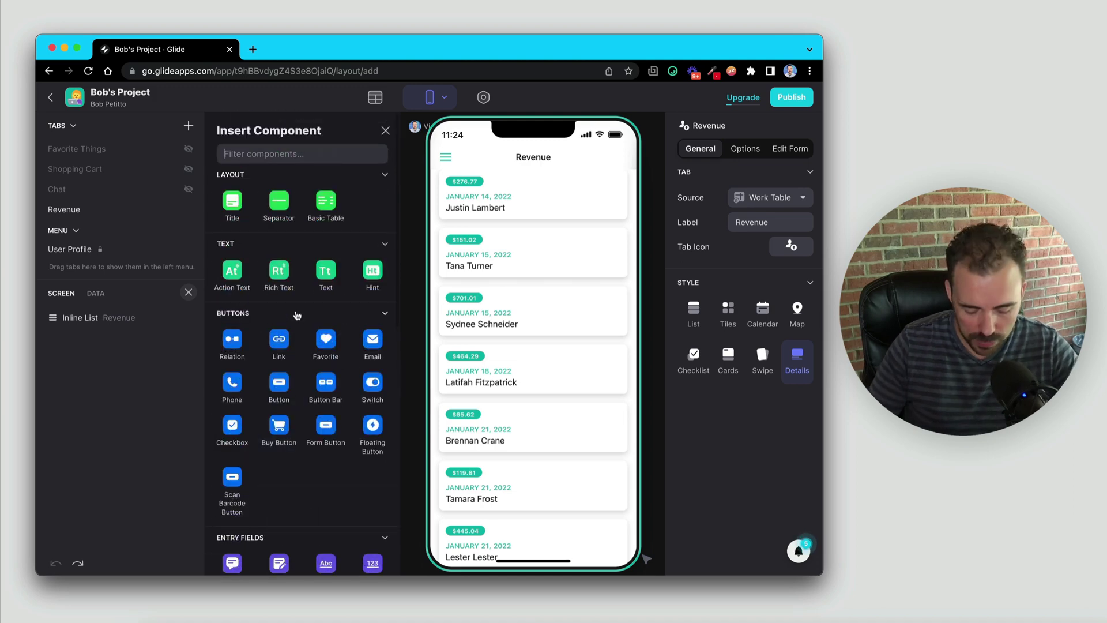
pyautogui.write('cho')
pyautogui.moveTo(232, 203); pyautogui.dragTo(466, 201)
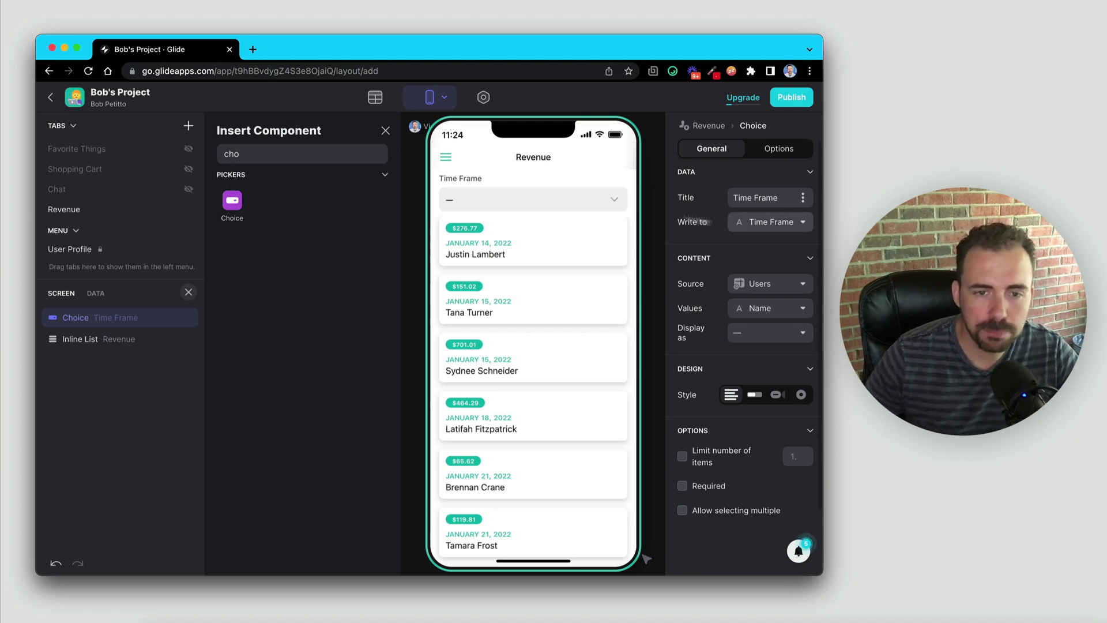
pyautogui.click(778, 394)
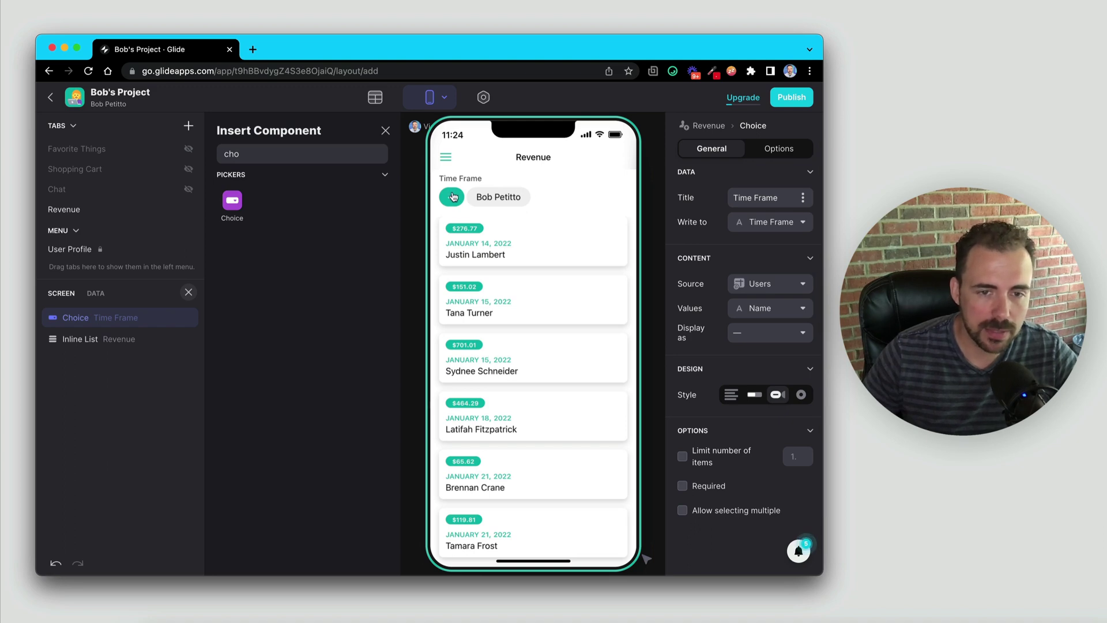
# - Create a new empty table in the data editor and name it TimeFrames
pyautogui.click(375, 97)
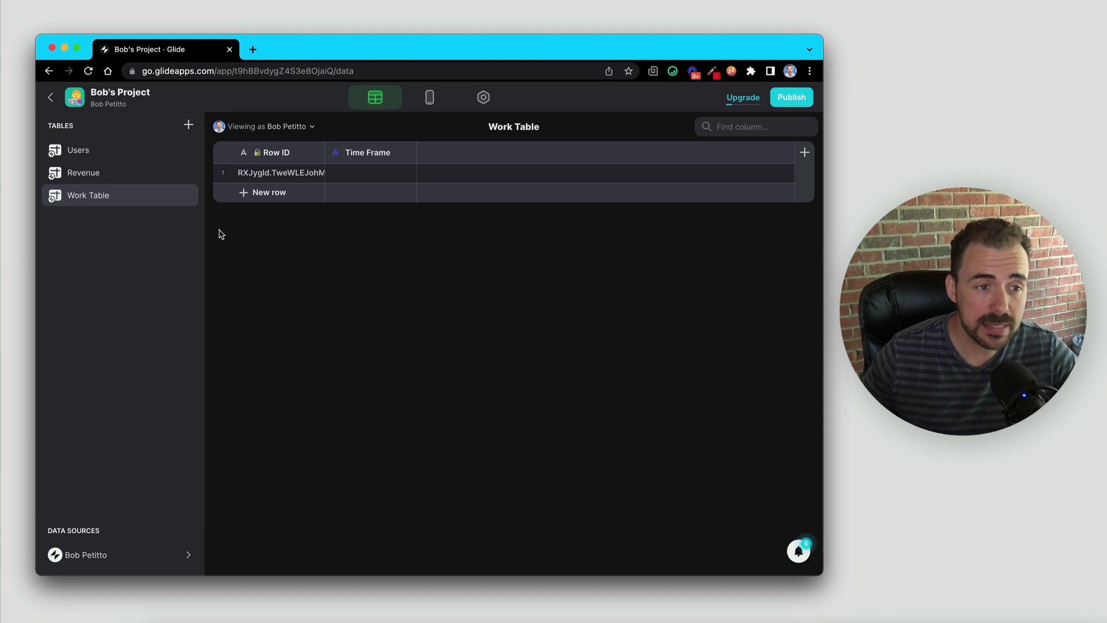
pyautogui.click(189, 124)
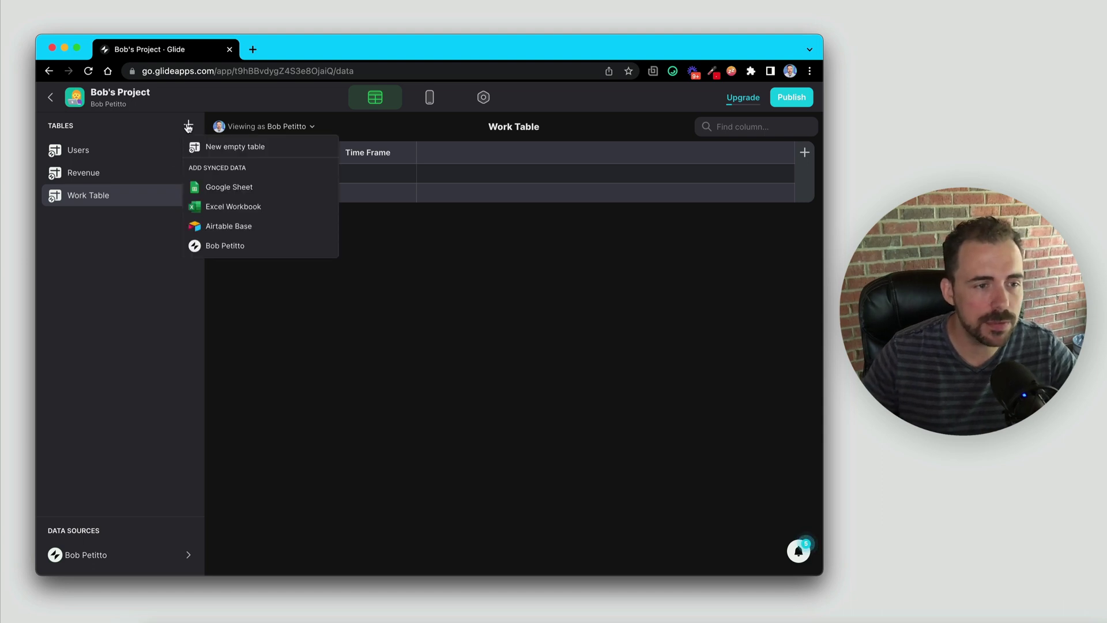
pyautogui.click(235, 148)
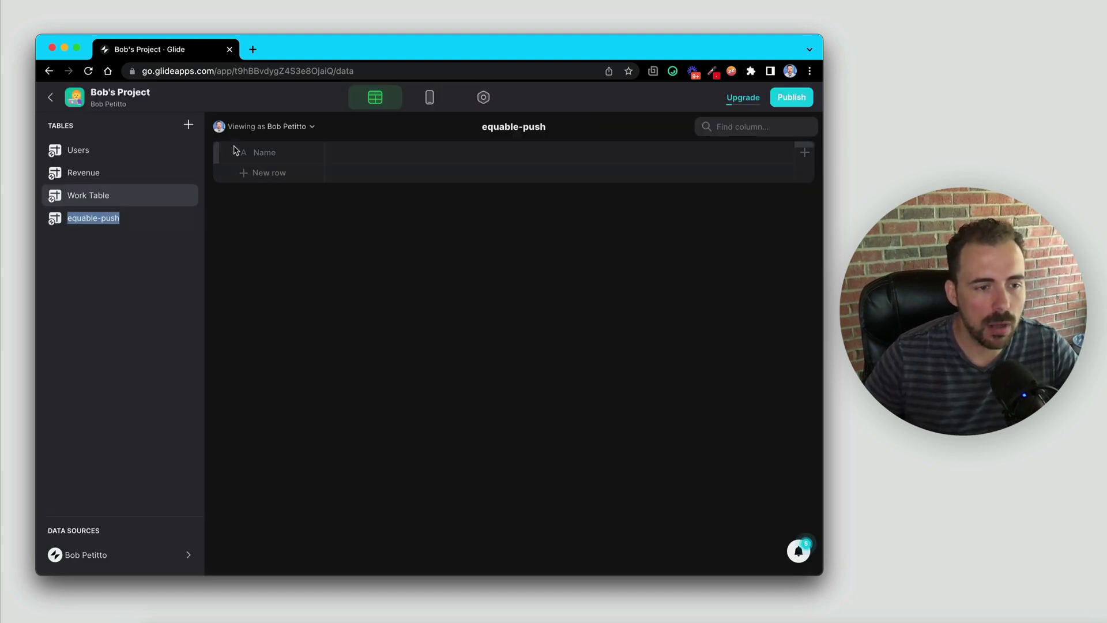
pyautogui.write('TimeFr')
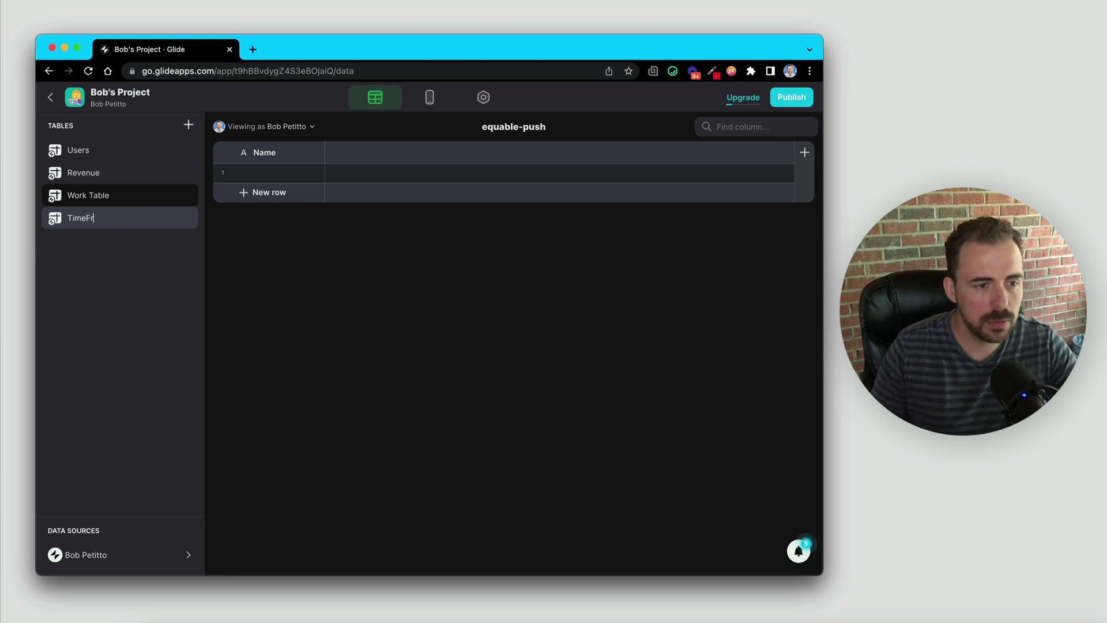
pyautogui.write('ames')
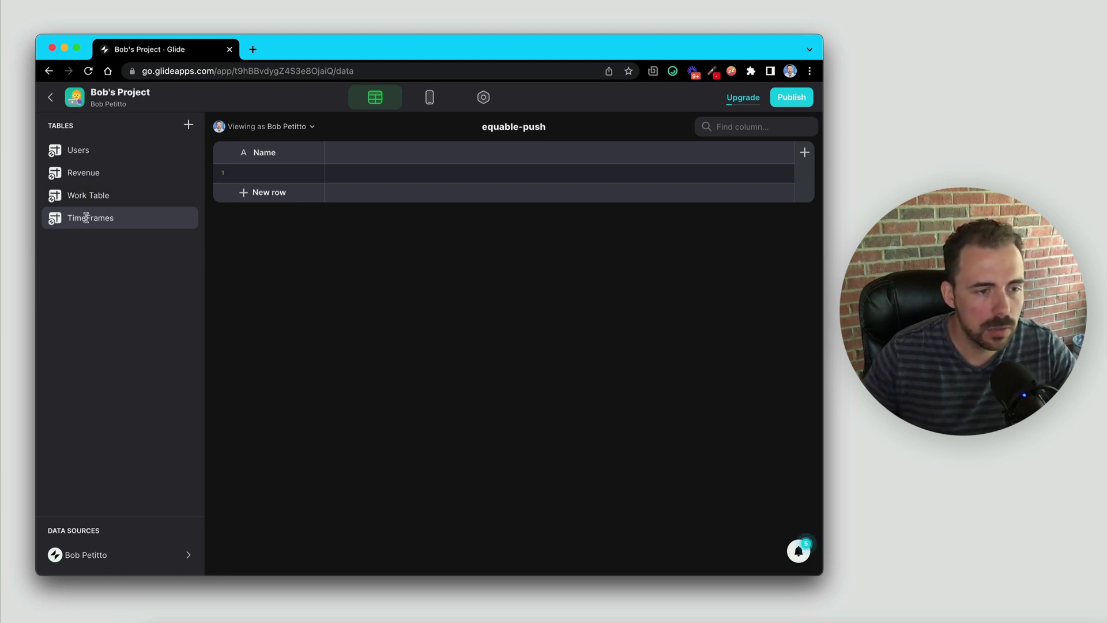
pyautogui.press('Return')
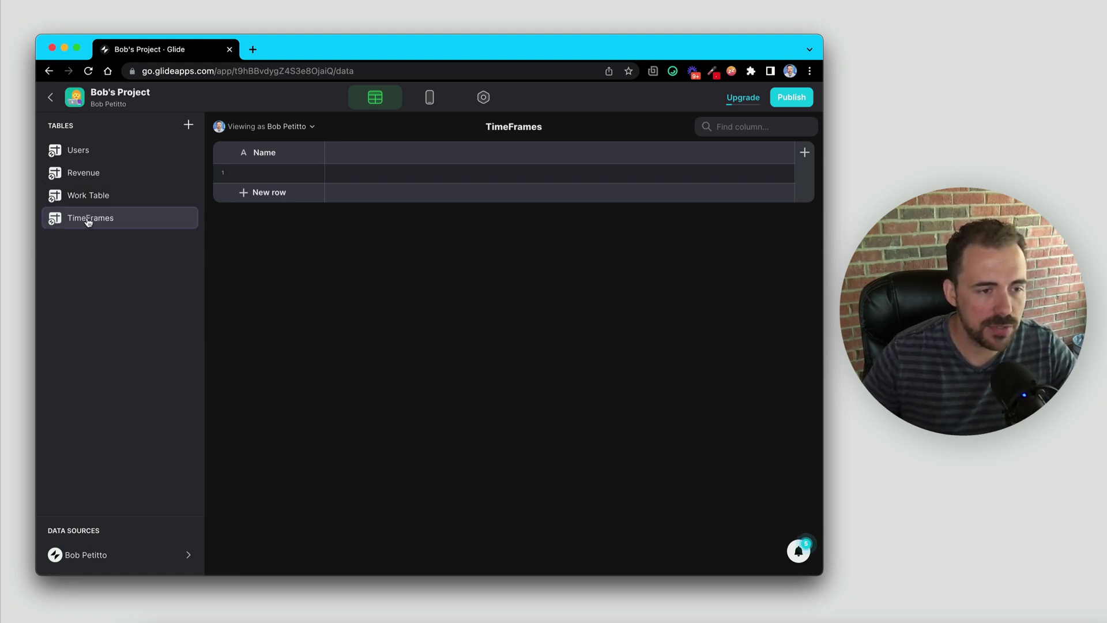
pyautogui.doubleClick(88, 220)
pyautogui.click(87, 218)
pyautogui.doubleClick(92, 219)
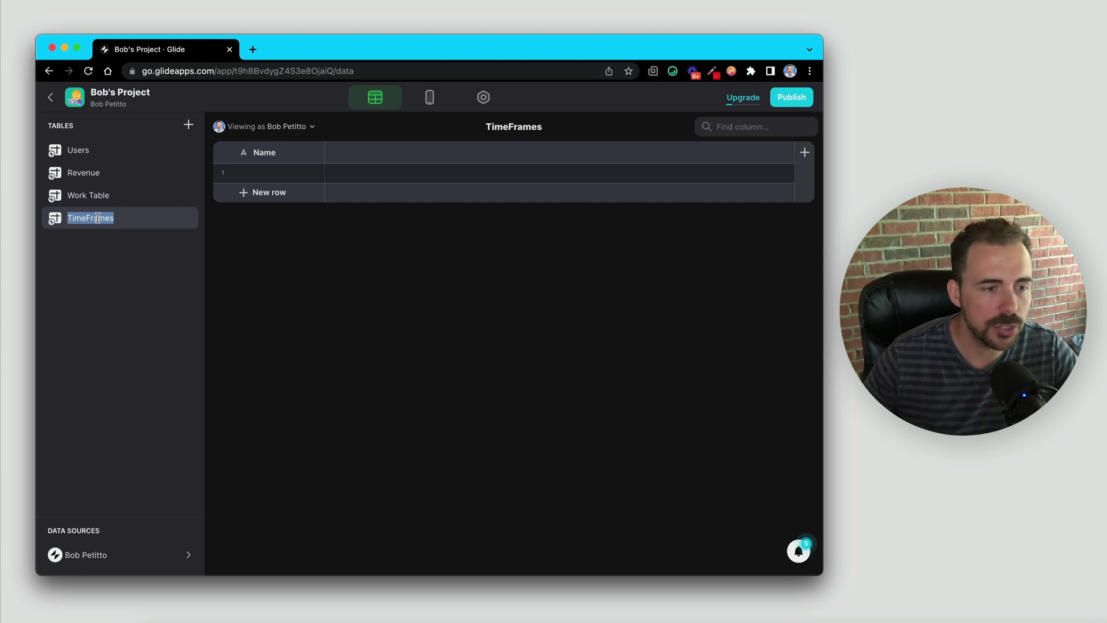
# - Fill the TimeFrames table's Name column with four rows: Today, This Week, This Month and This Year
pyautogui.click(270, 174)
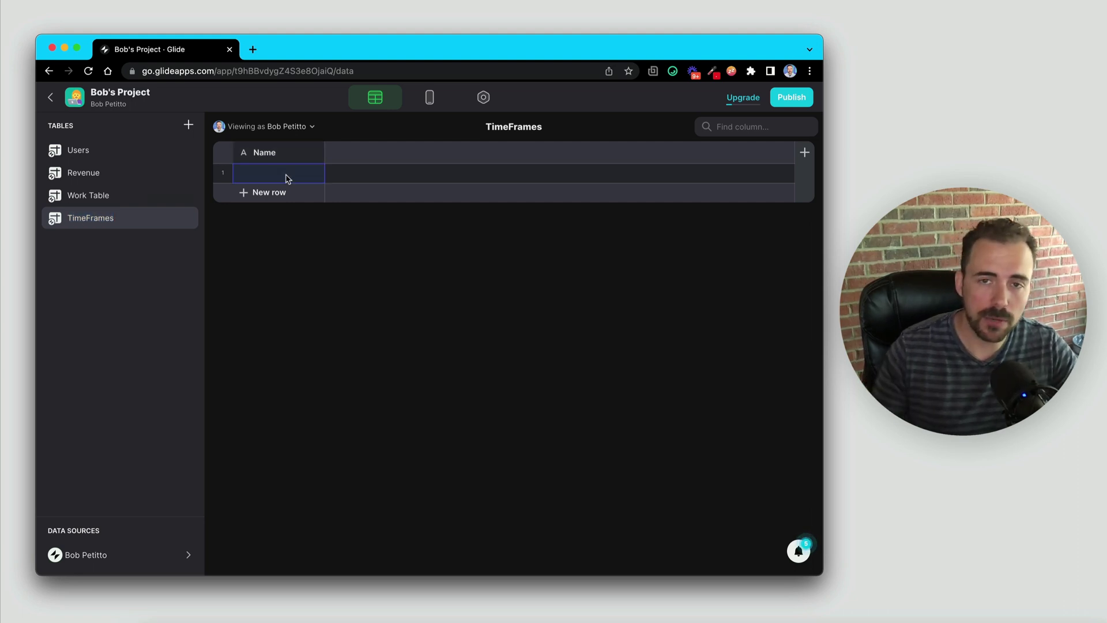
pyautogui.write('Today')
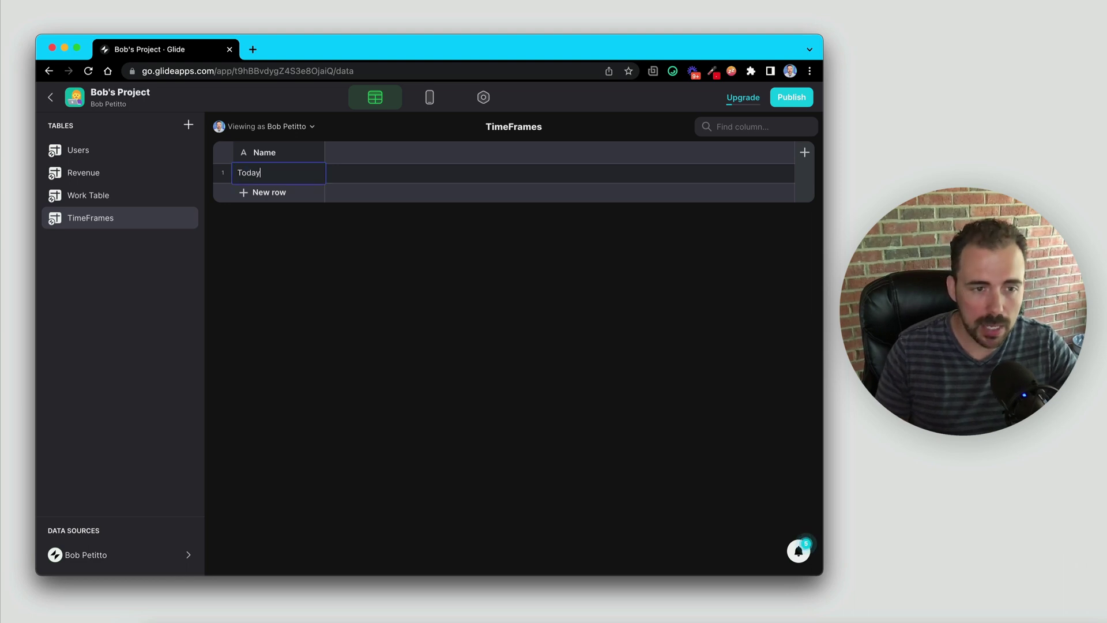
pyautogui.press('Return')
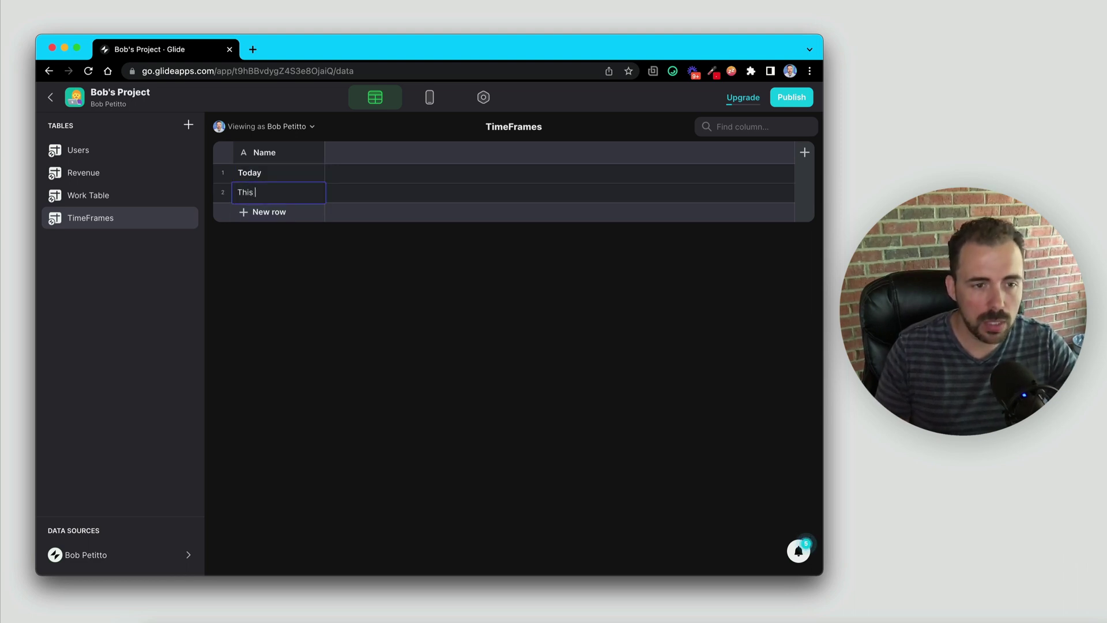
pyautogui.press('Return')
pyautogui.write('This Month')
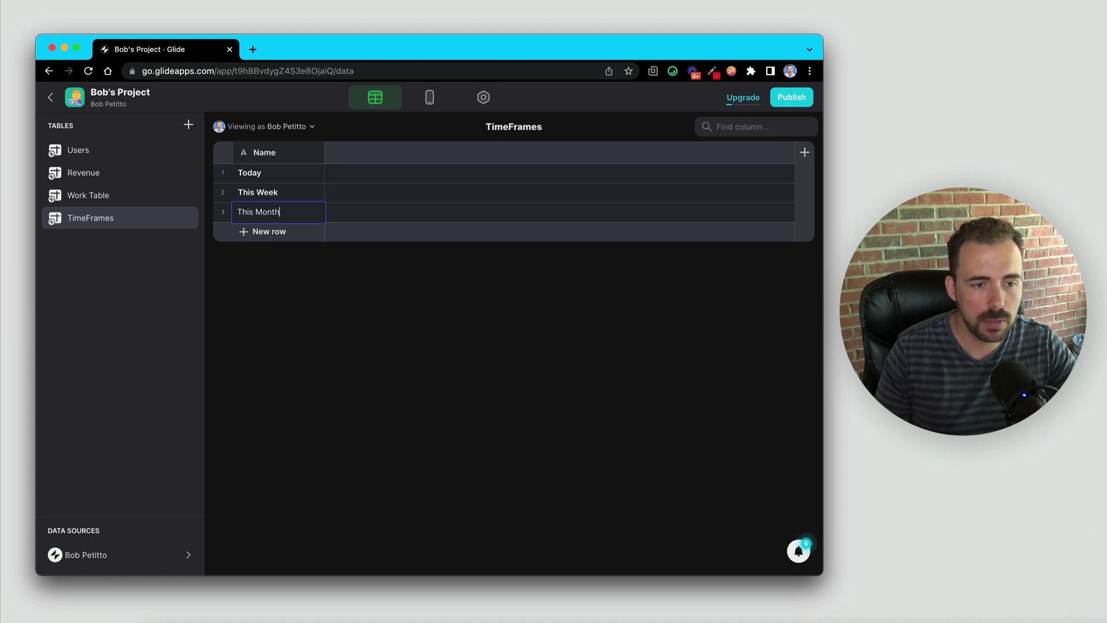
pyautogui.press('Return')
pyautogui.press('Return')
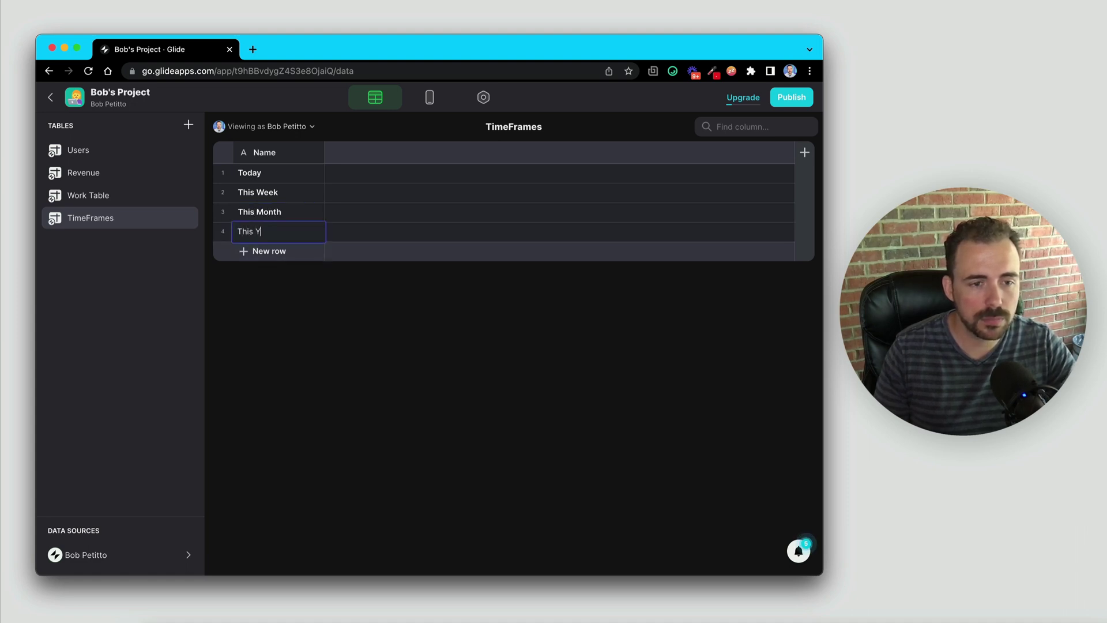
pyautogui.write('This Year')
pyautogui.press('Return')
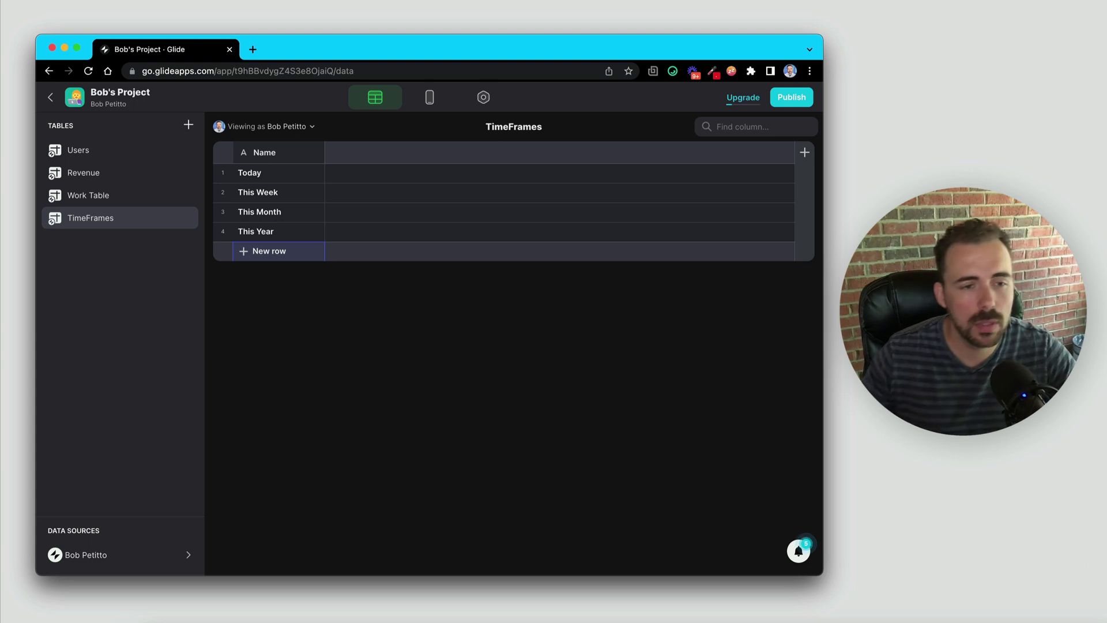
pyautogui.click(278, 175)
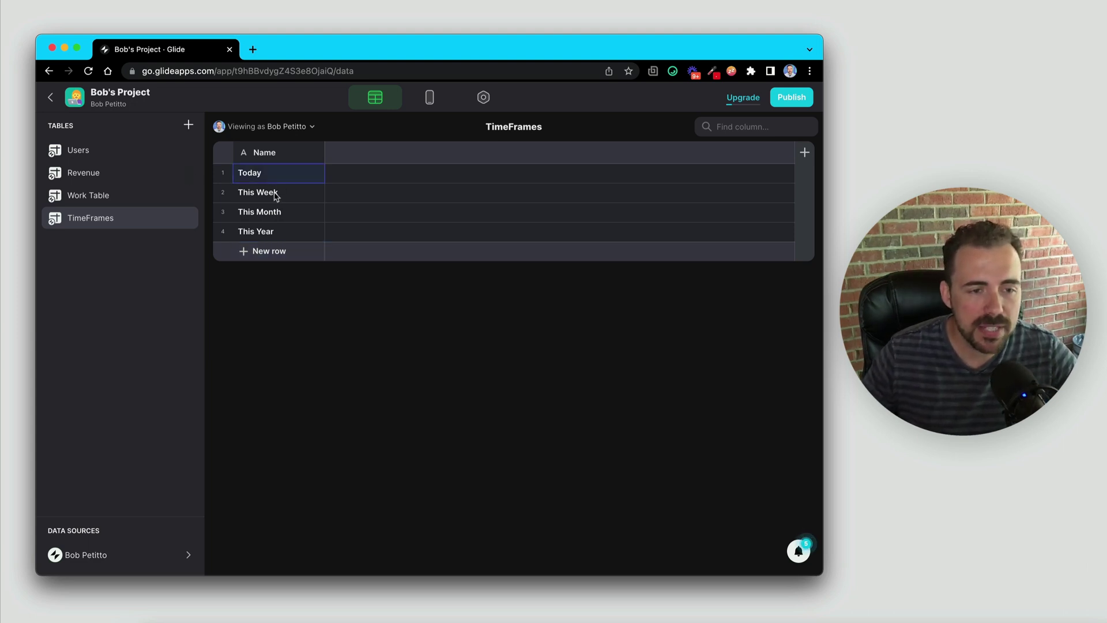
pyautogui.click(276, 195)
pyautogui.click(277, 214)
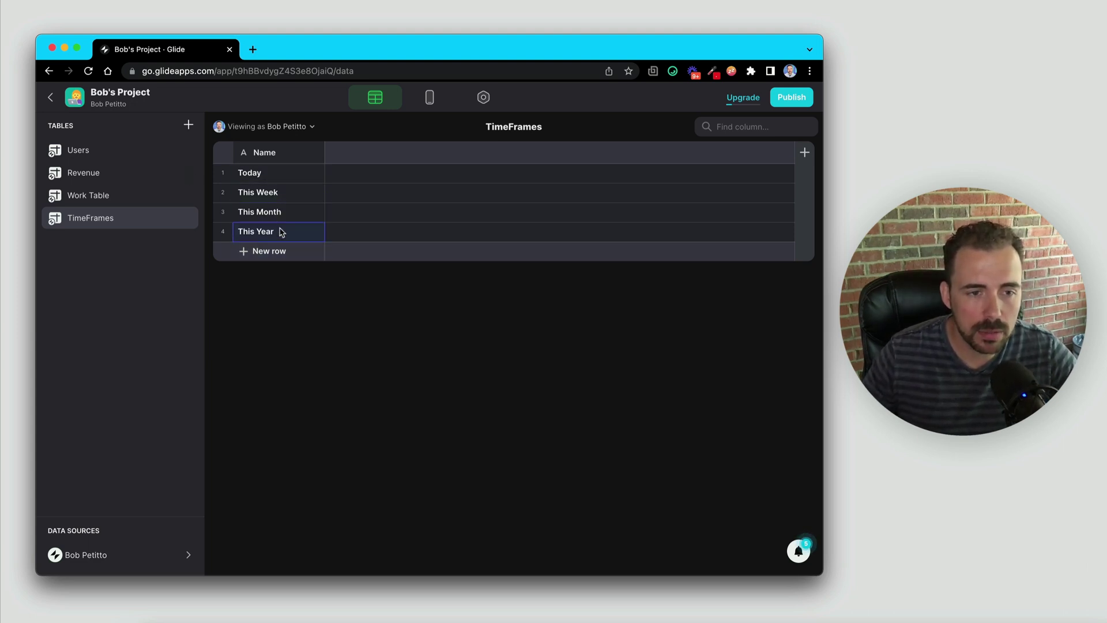
# - Set the source of the Revenue screen's Time Frame Choice component to the TimeFrames table
pyautogui.click(101, 196)
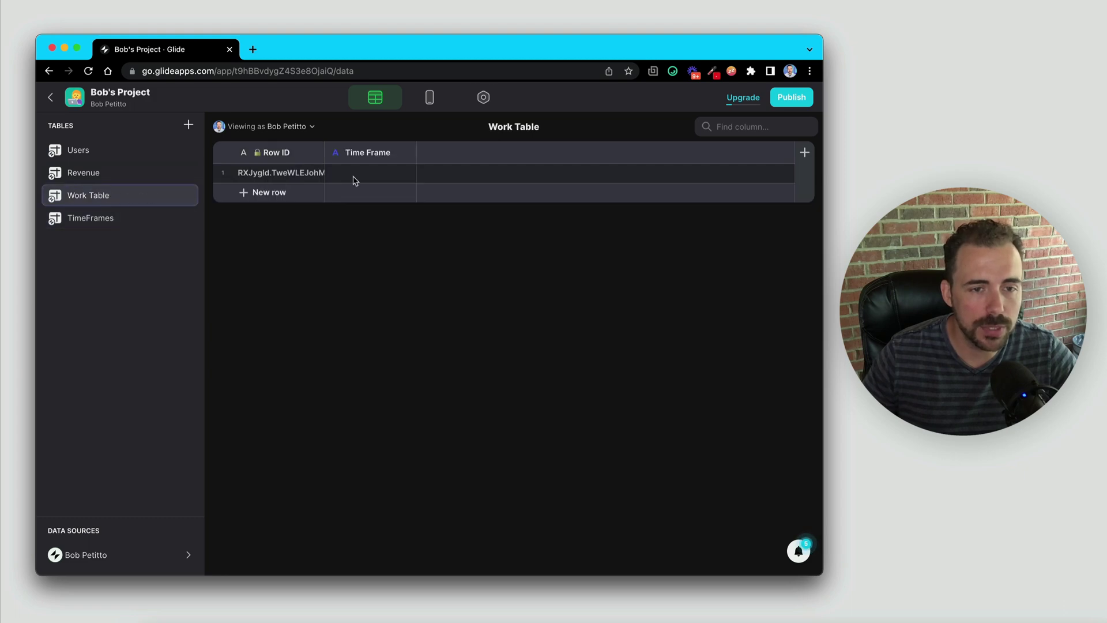
pyautogui.click(430, 97)
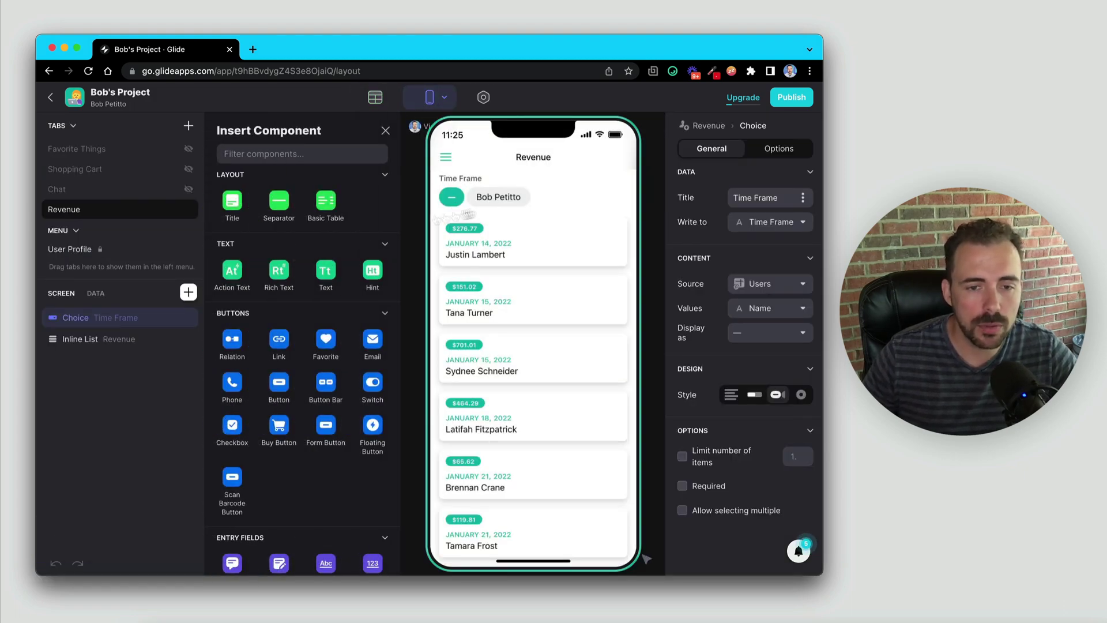
pyautogui.click(81, 339)
pyautogui.click(76, 318)
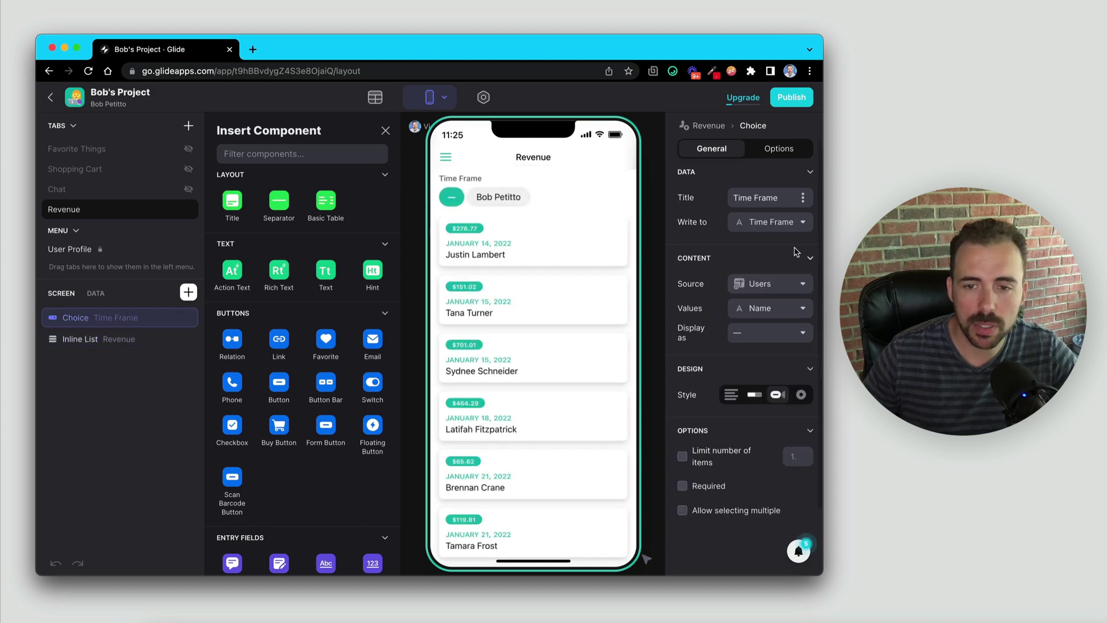
pyautogui.click(760, 287)
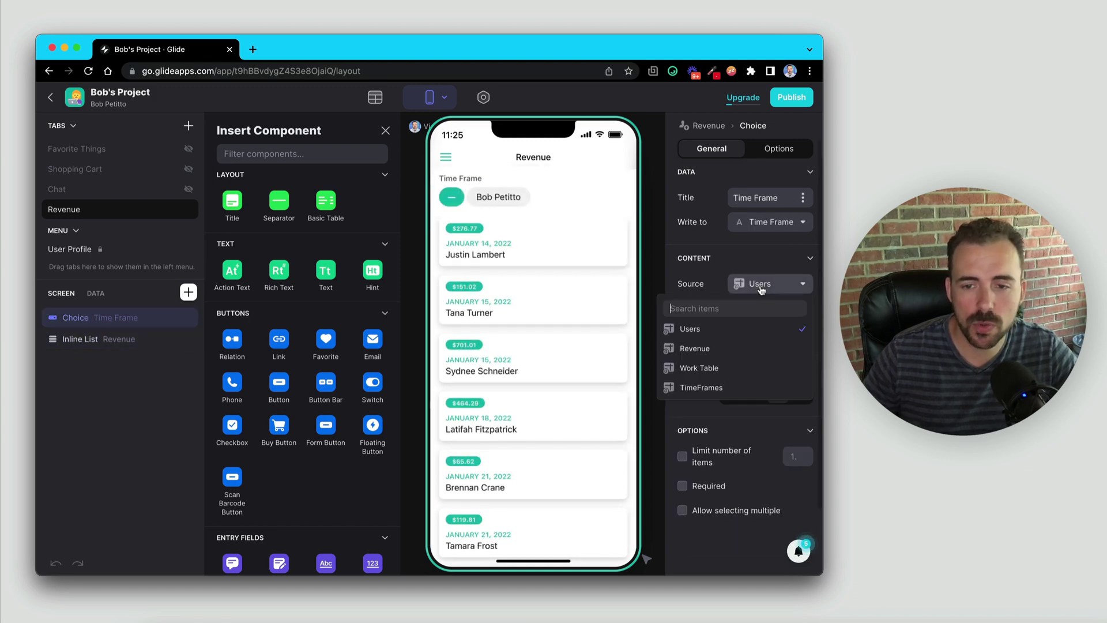
pyautogui.click(723, 387)
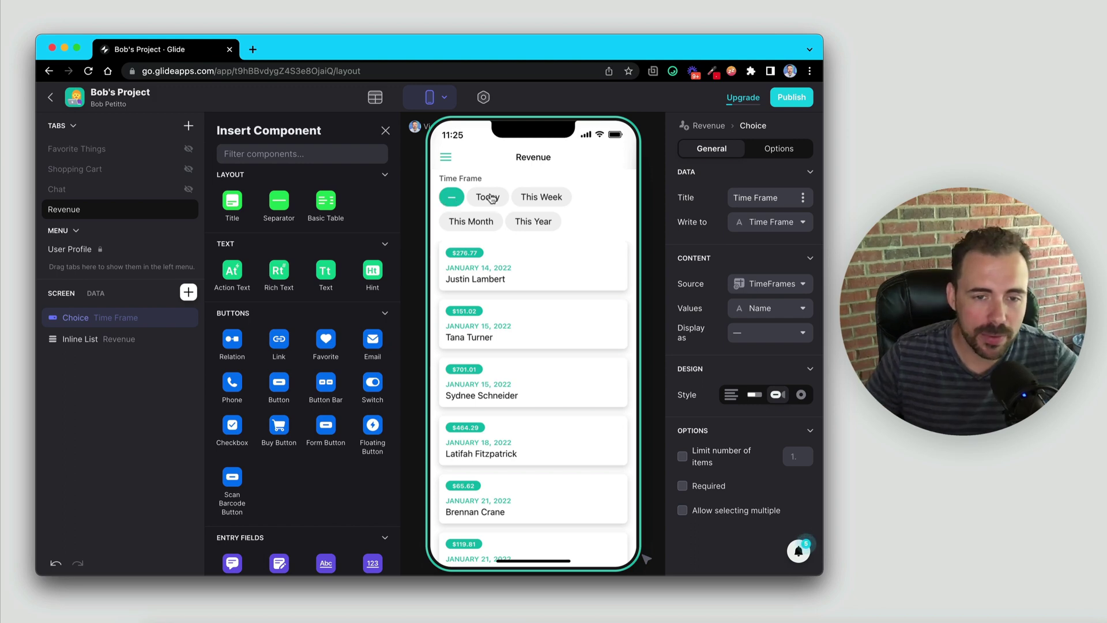
# - Select This Month in the previewed Time Frame choice and check the Work Table's stored value against the Revenue table's dates
pyautogui.click(538, 197)
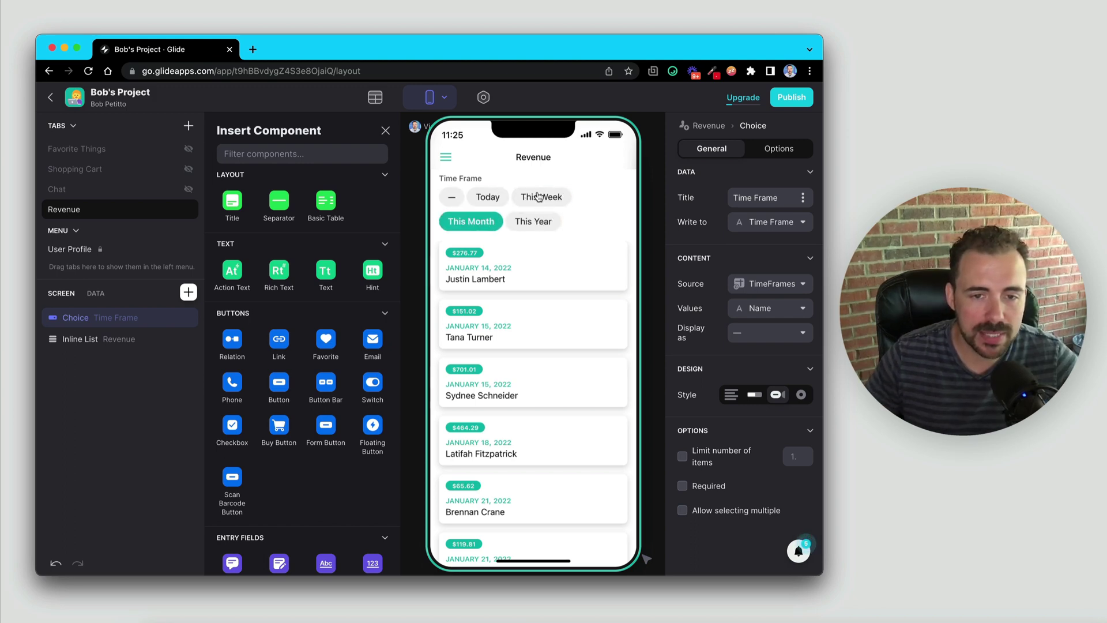
pyautogui.click(467, 221)
pyautogui.click(375, 97)
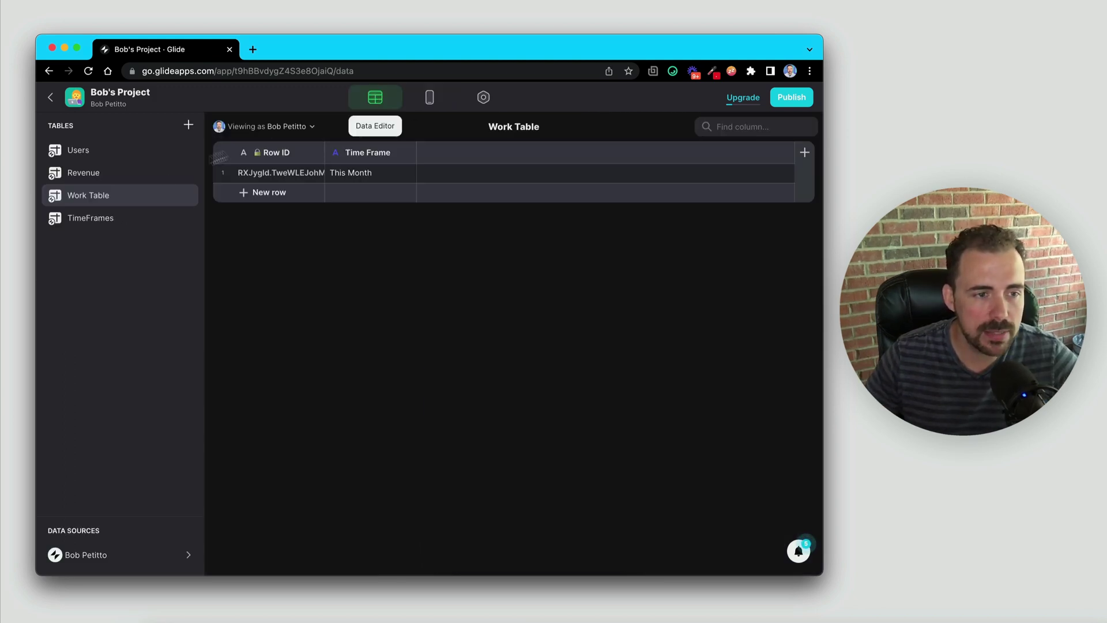
pyautogui.click(394, 178)
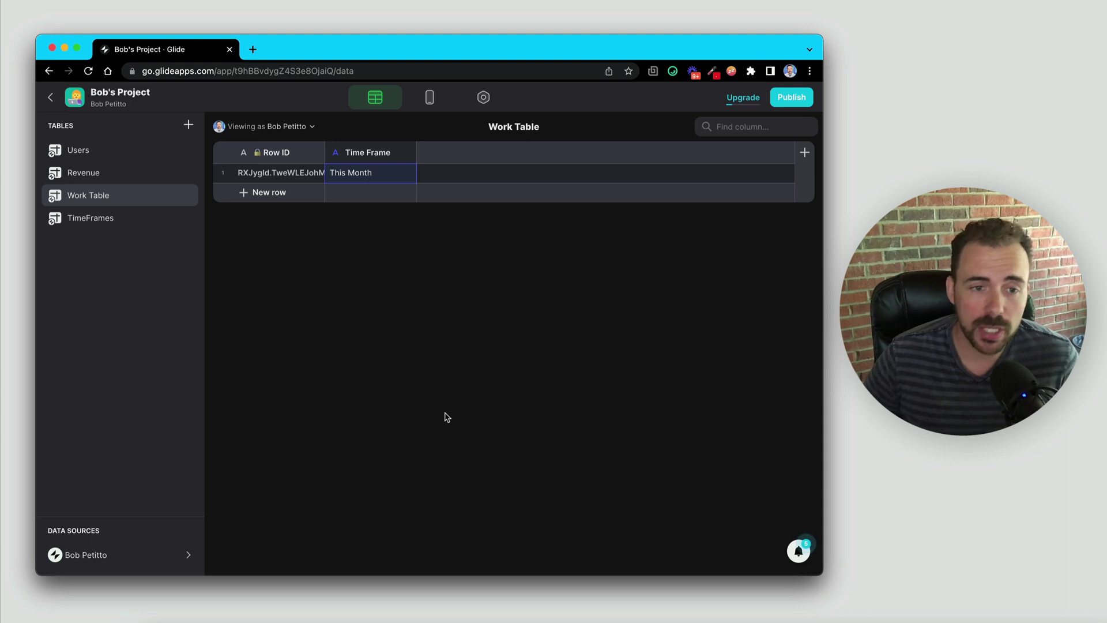
pyautogui.doubleClick(354, 178)
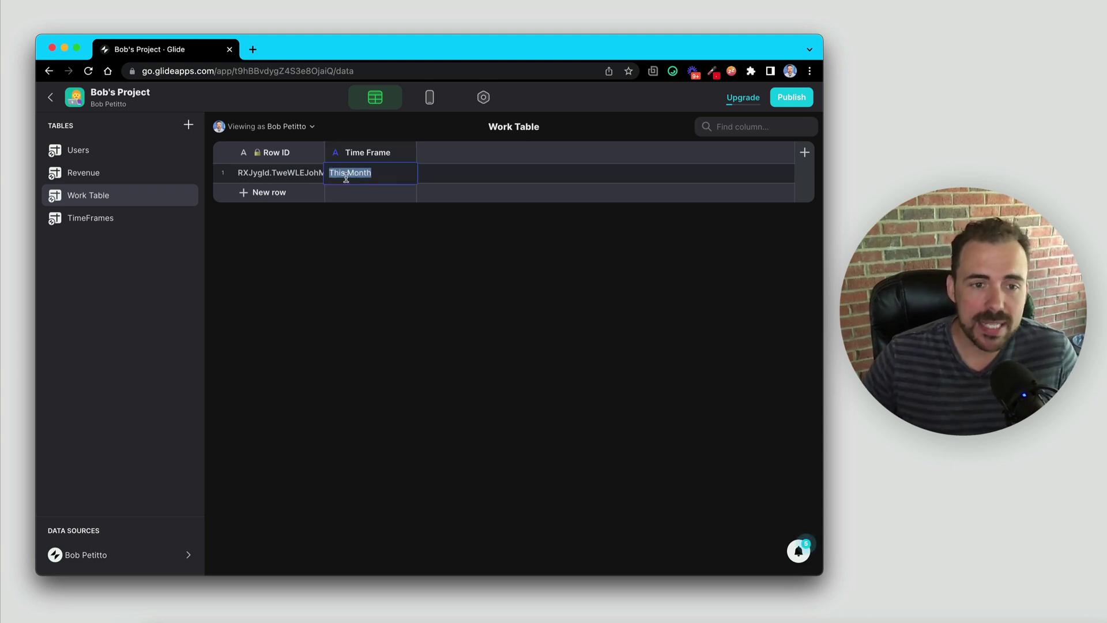
pyautogui.click(100, 175)
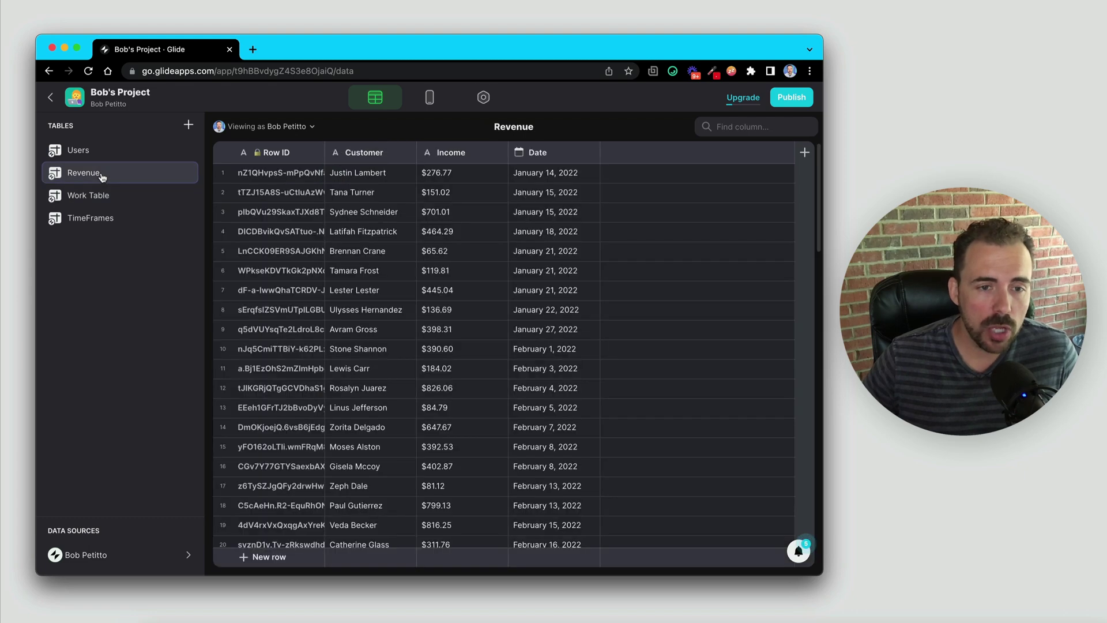
pyautogui.click(555, 175)
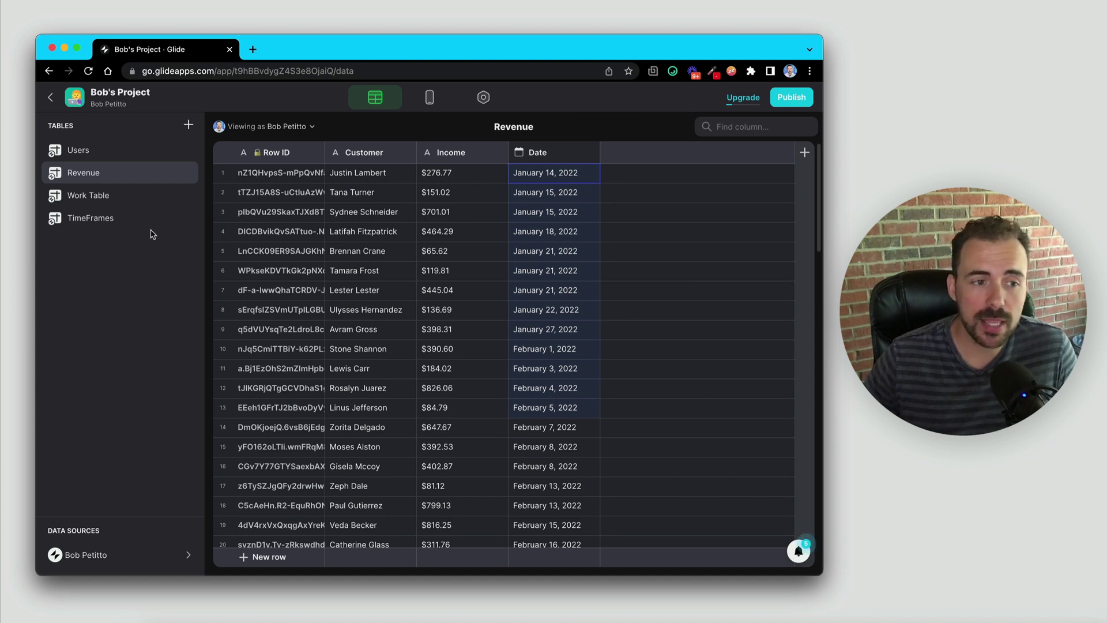
# - Add a Math column labelled Now to the Work Table, with the formula Now and its replacement set to Now
pyautogui.click(105, 195)
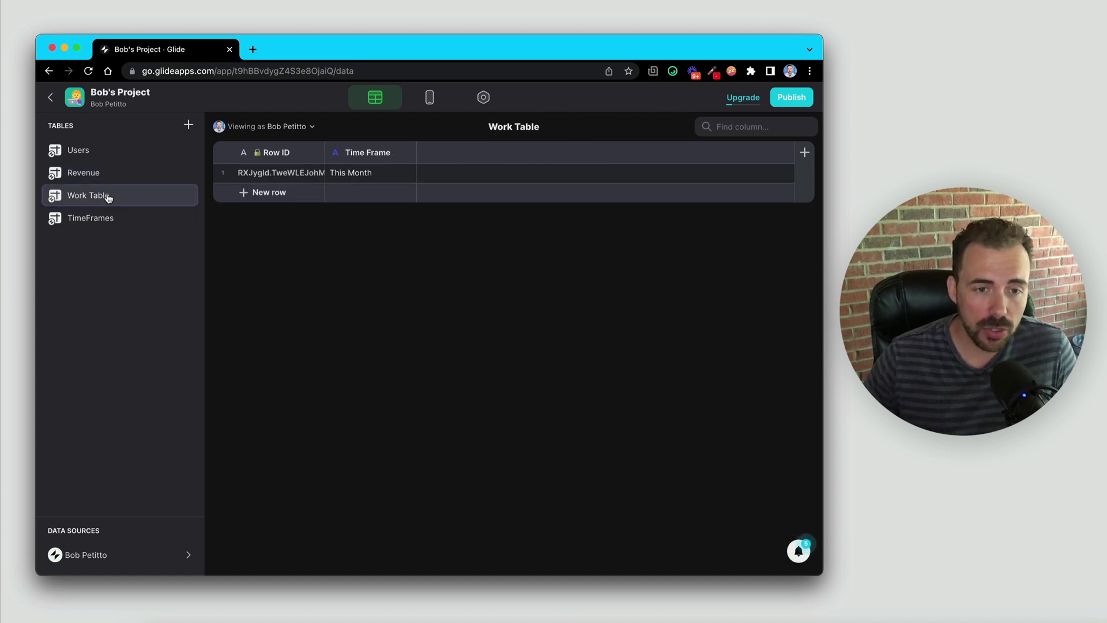
pyautogui.click(803, 153)
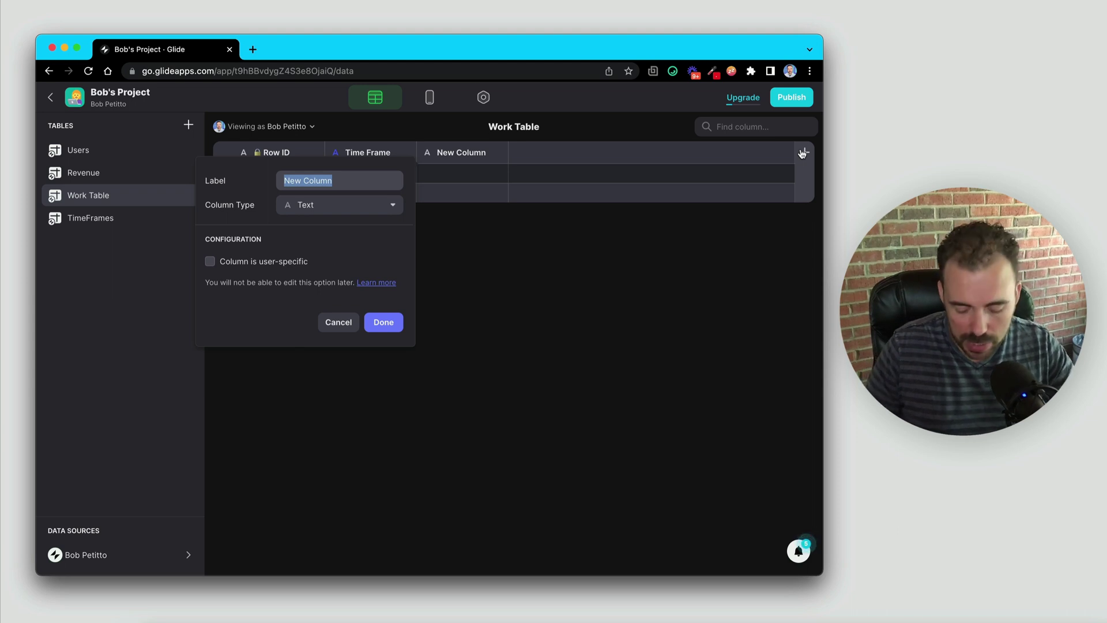
pyautogui.click(292, 209)
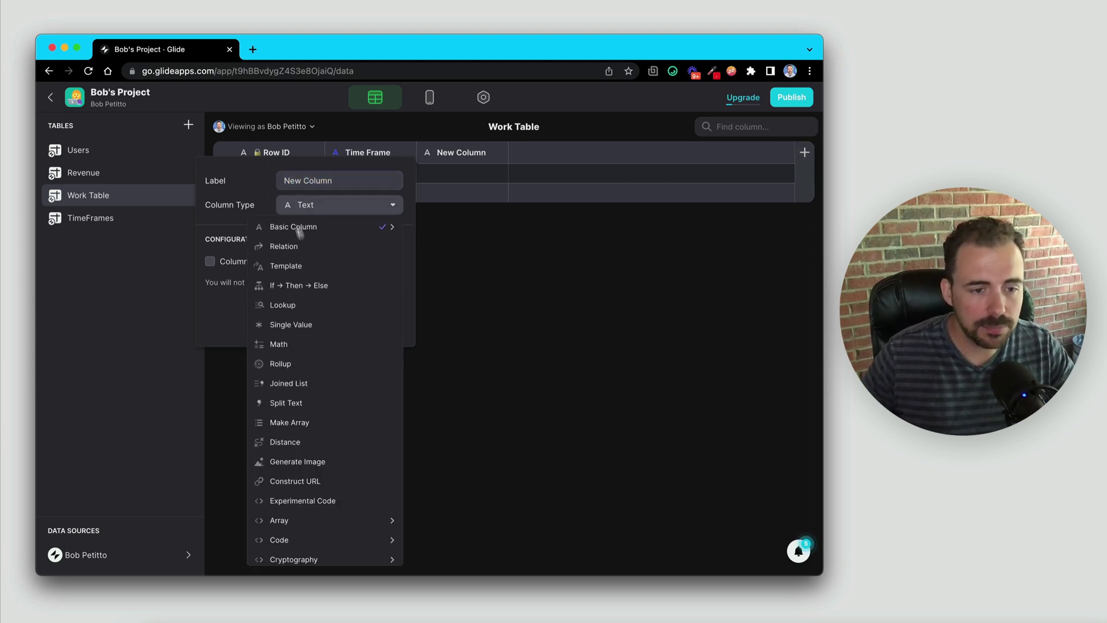
pyautogui.click(317, 346)
pyautogui.write('Now')
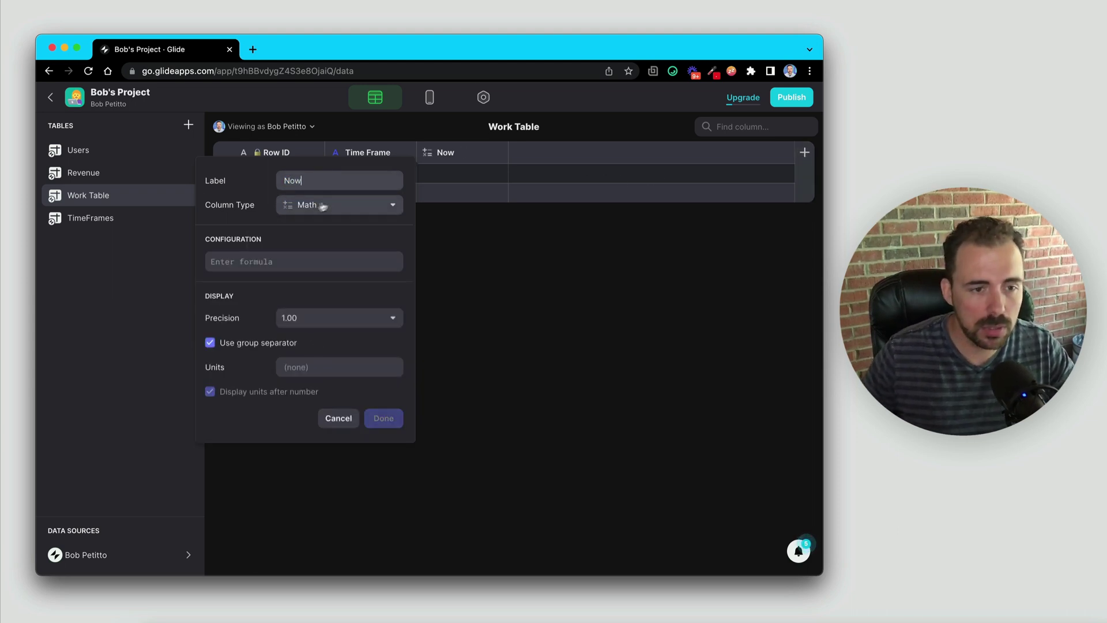
pyautogui.click(269, 263)
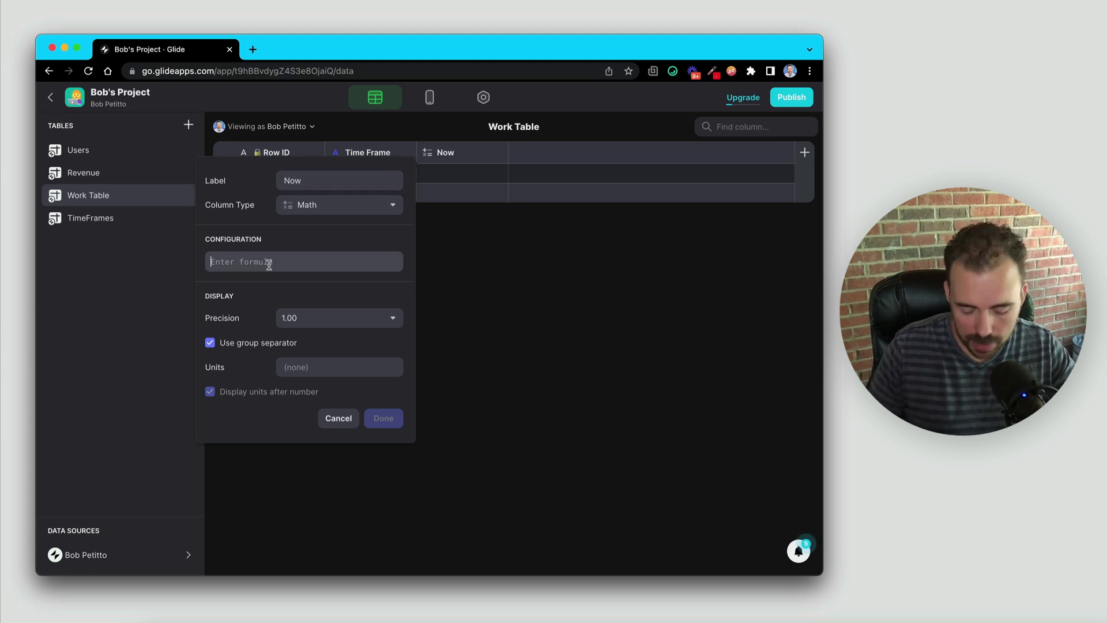
pyautogui.write('Now')
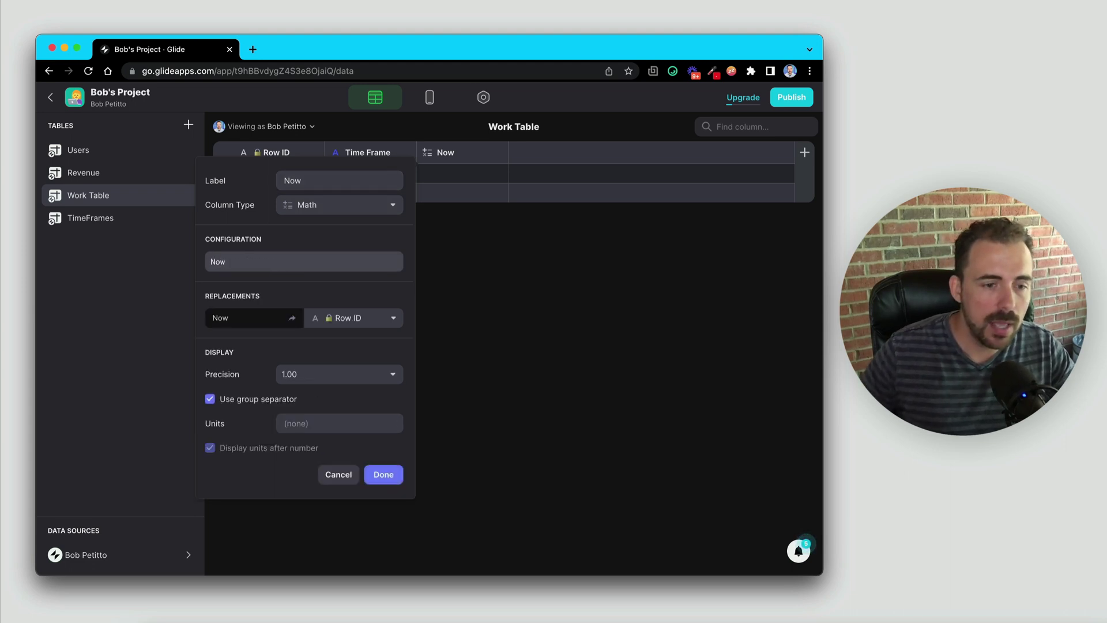
pyautogui.click(343, 322)
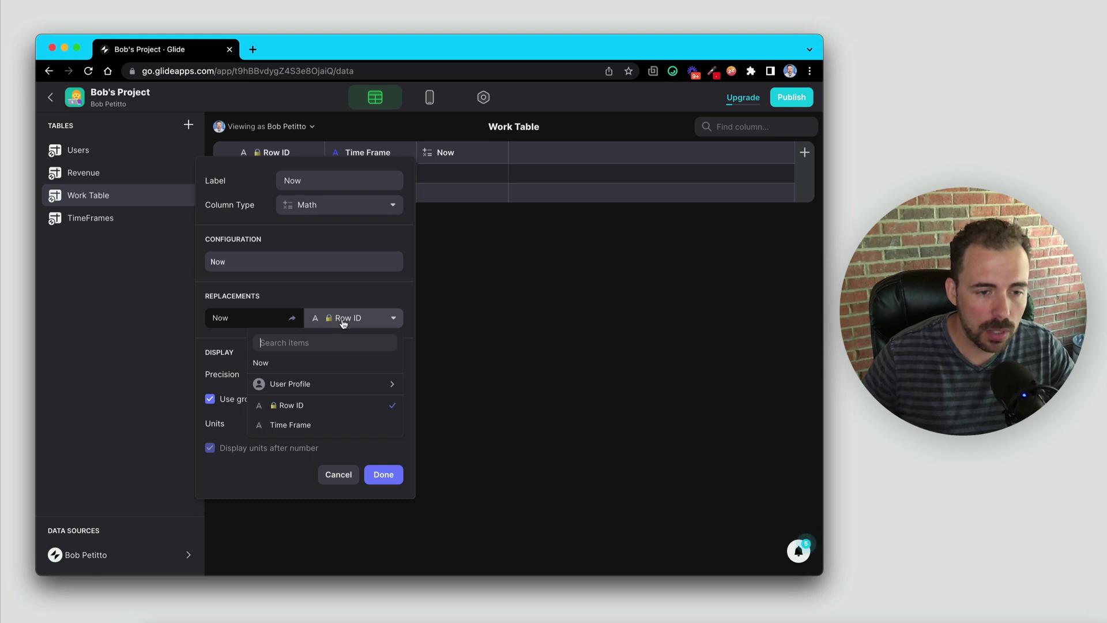
pyautogui.click(327, 371)
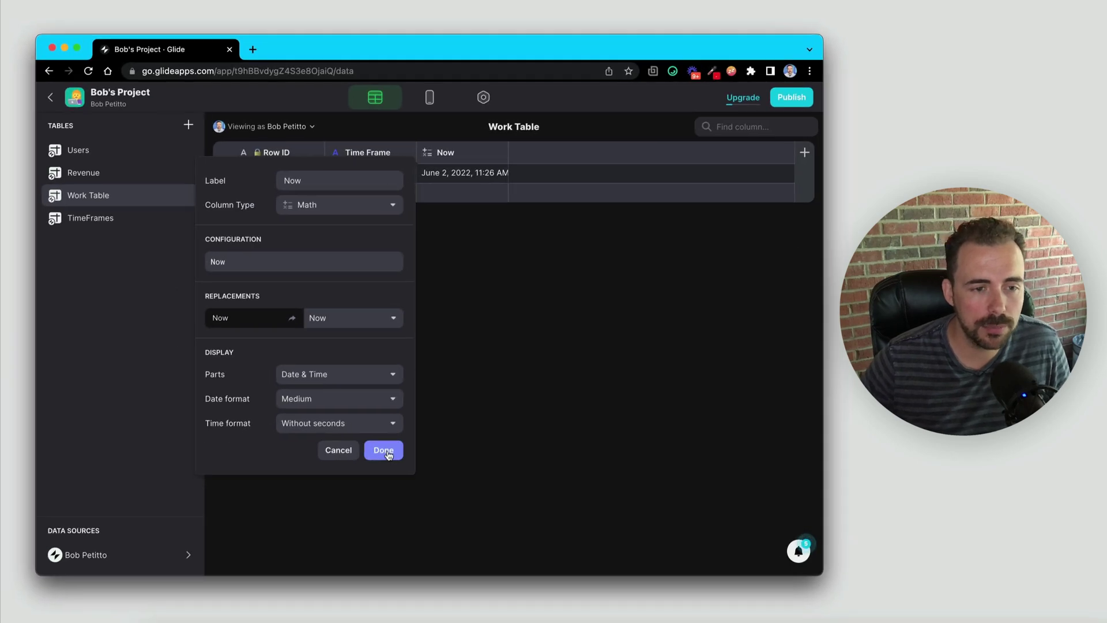
pyautogui.click(383, 450)
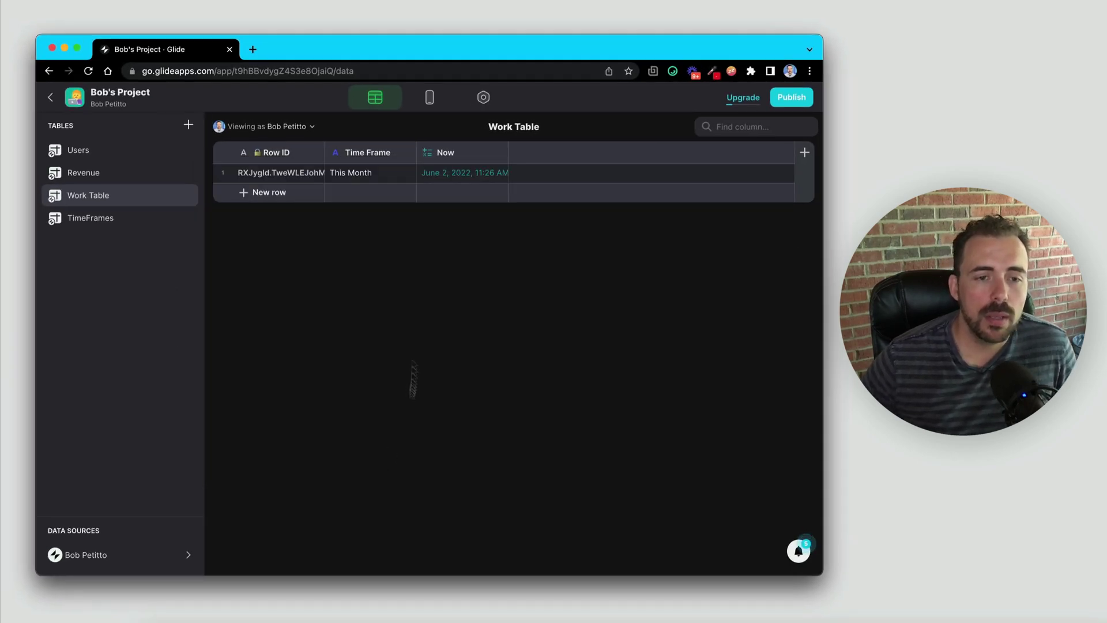
# - Compare the Work Table's Time Frame and Now values with the Revenue table's Date column and the TimeFrames table's options
pyautogui.click(454, 179)
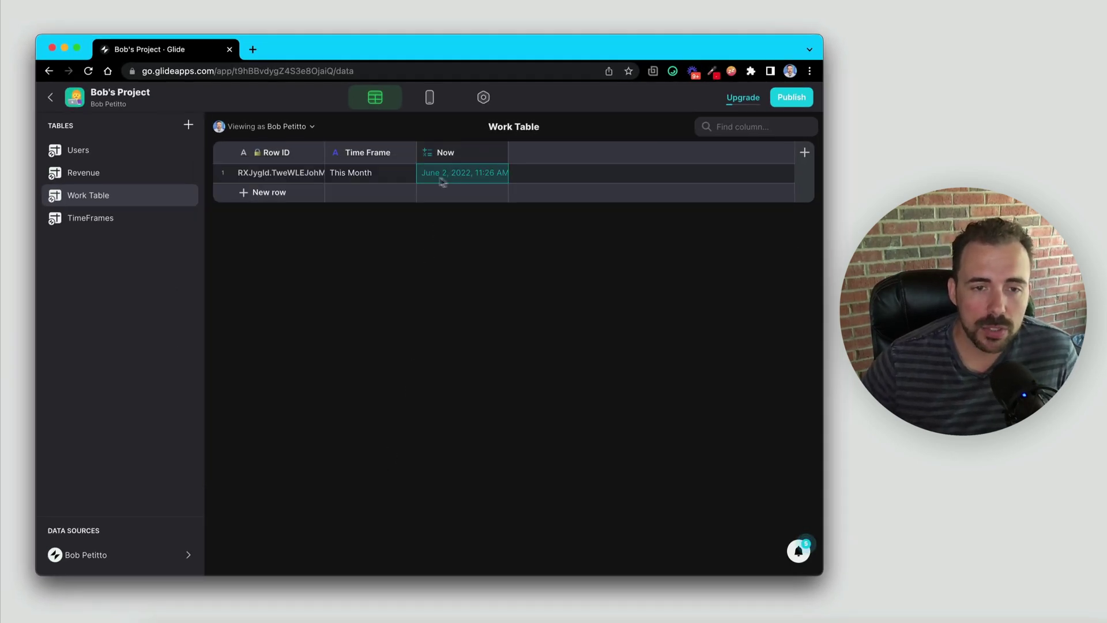
pyautogui.click(341, 180)
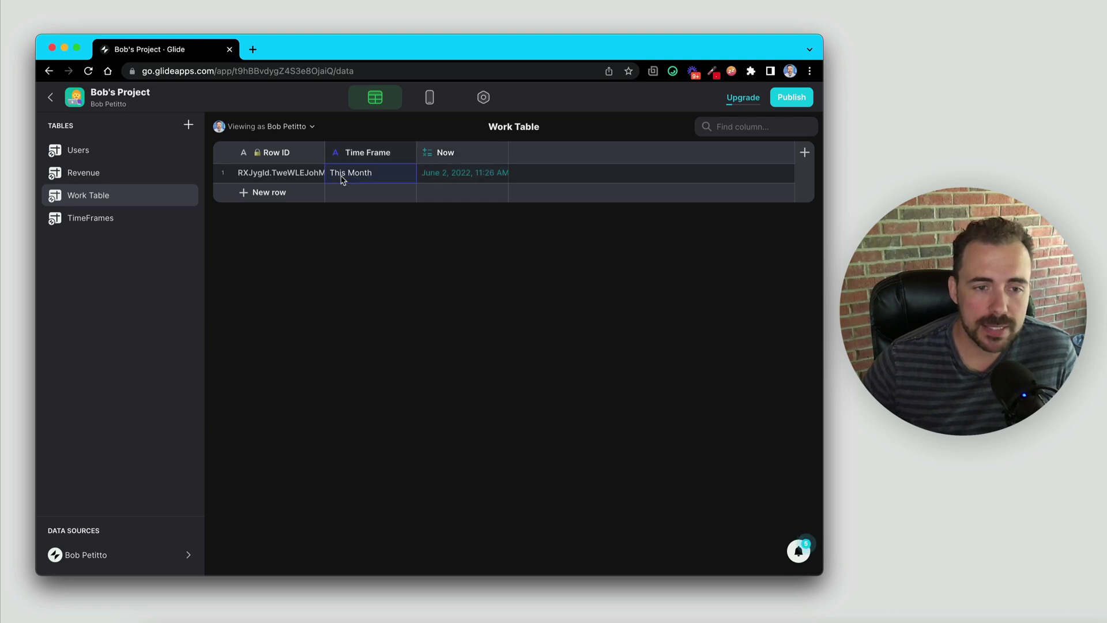
pyautogui.click(453, 178)
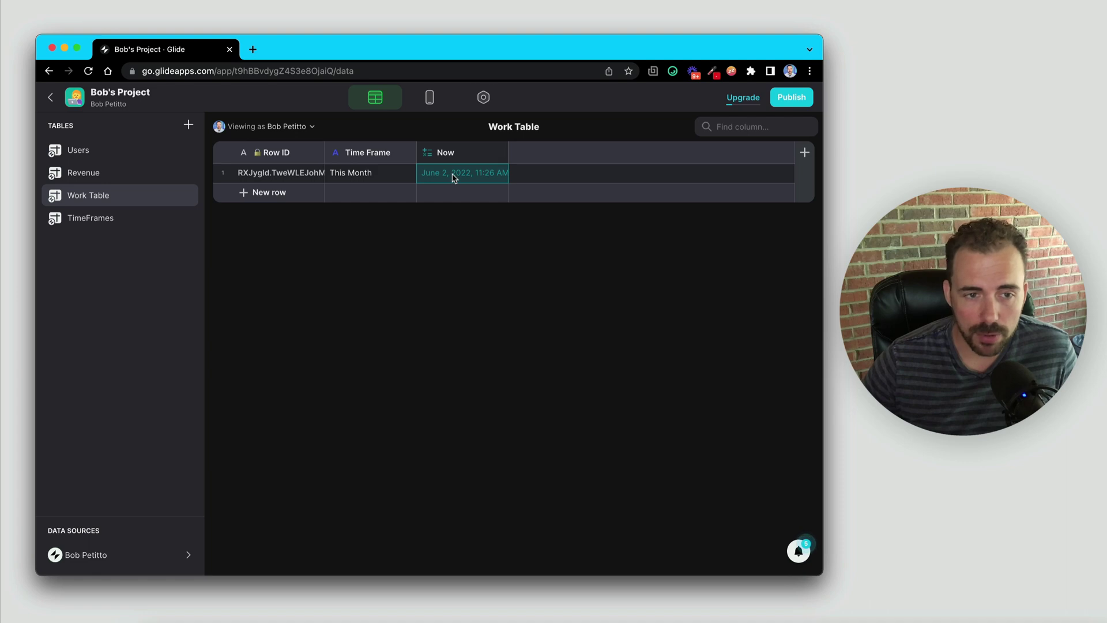
pyautogui.click(120, 173)
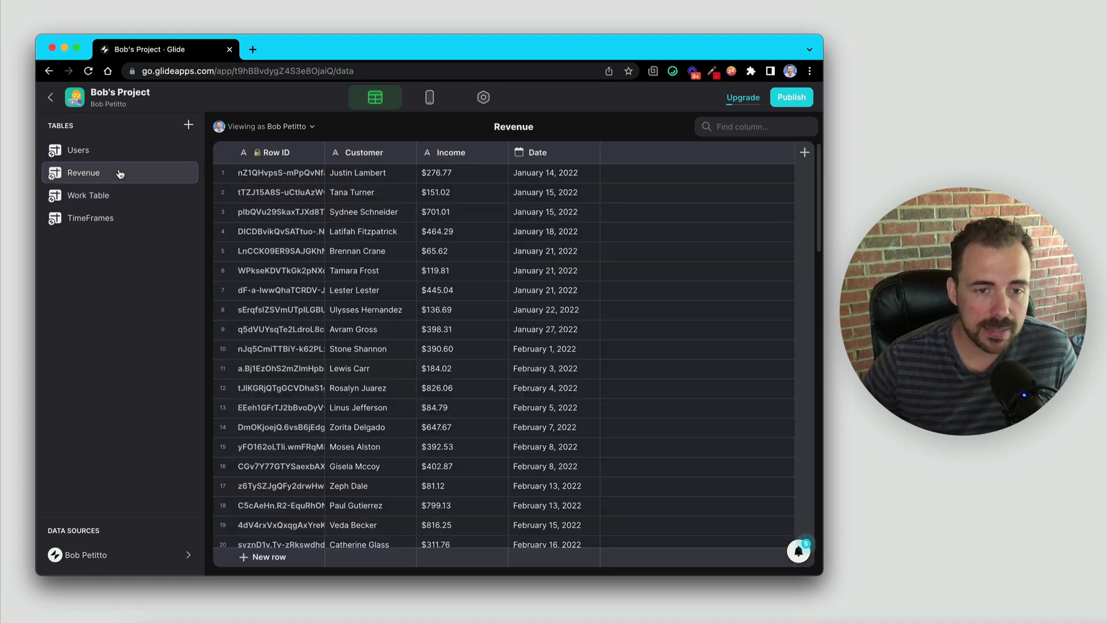
pyautogui.moveTo(544, 173); pyautogui.dragTo(557, 491)
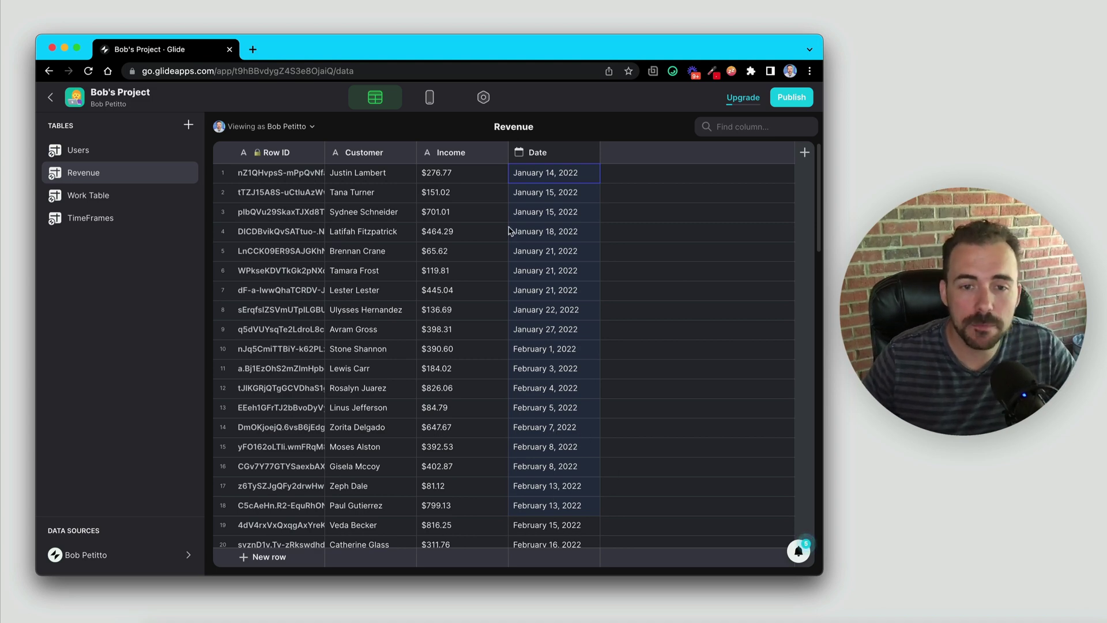
pyautogui.click(536, 155)
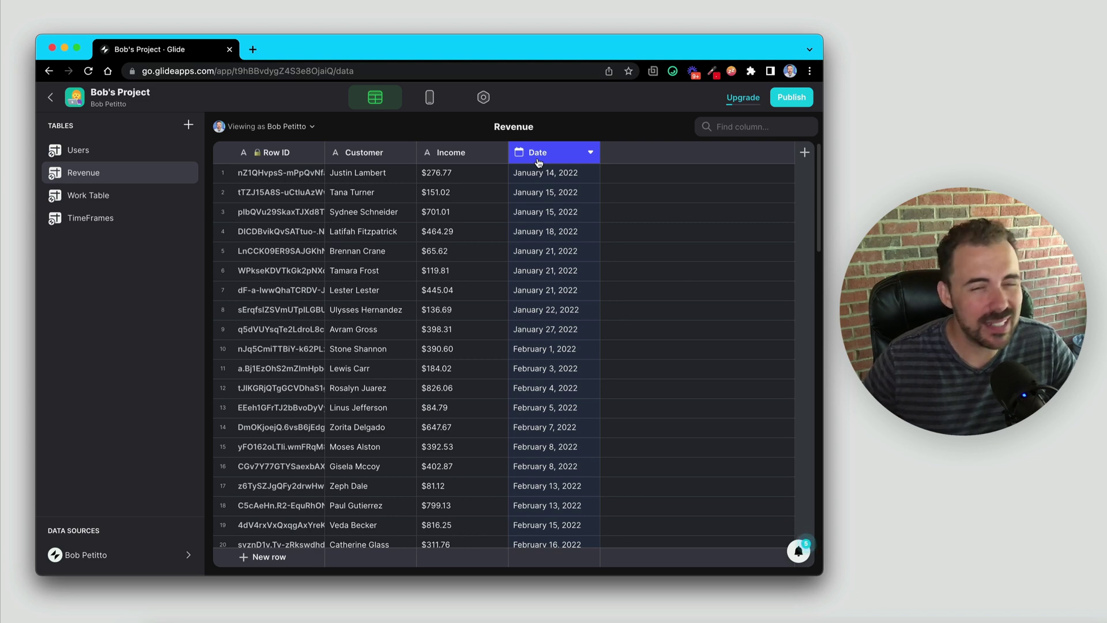
pyautogui.click(525, 192)
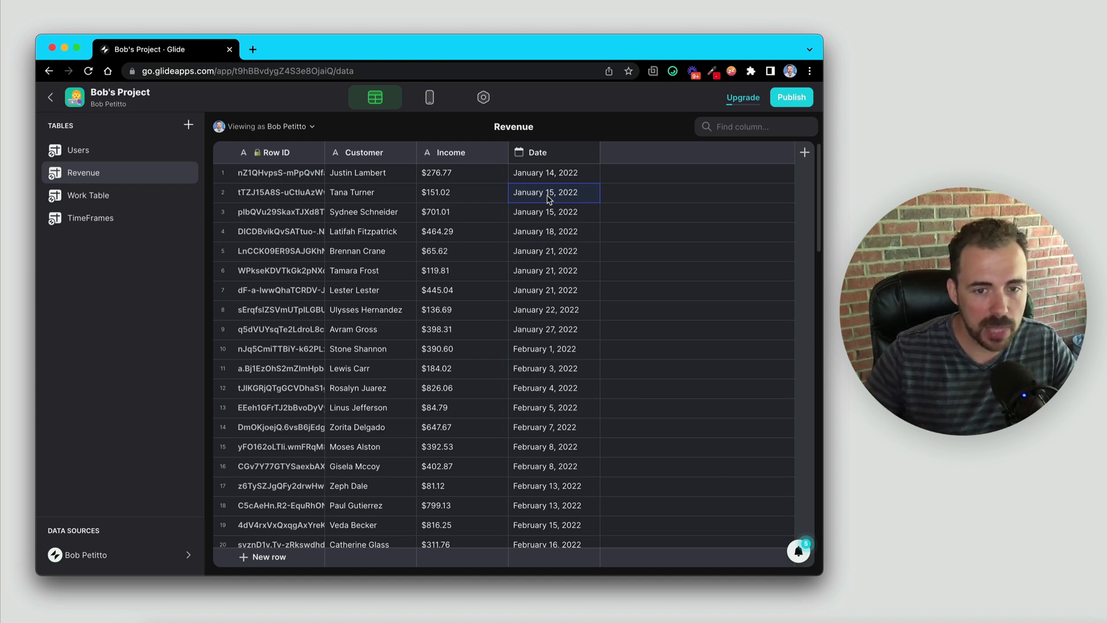
pyautogui.click(525, 257)
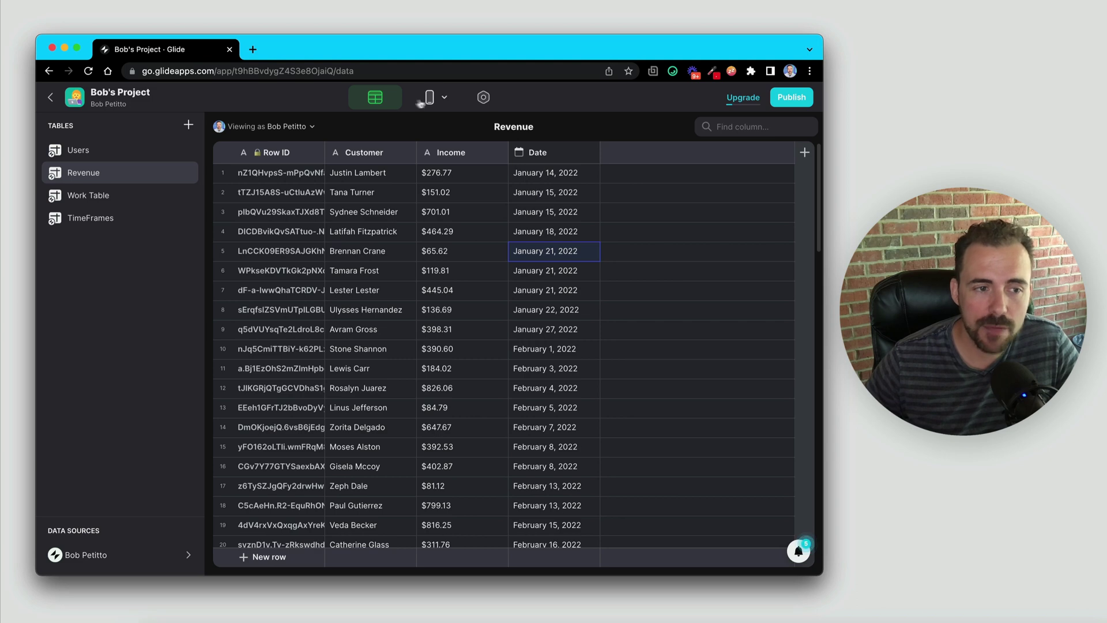
pyautogui.click(159, 215)
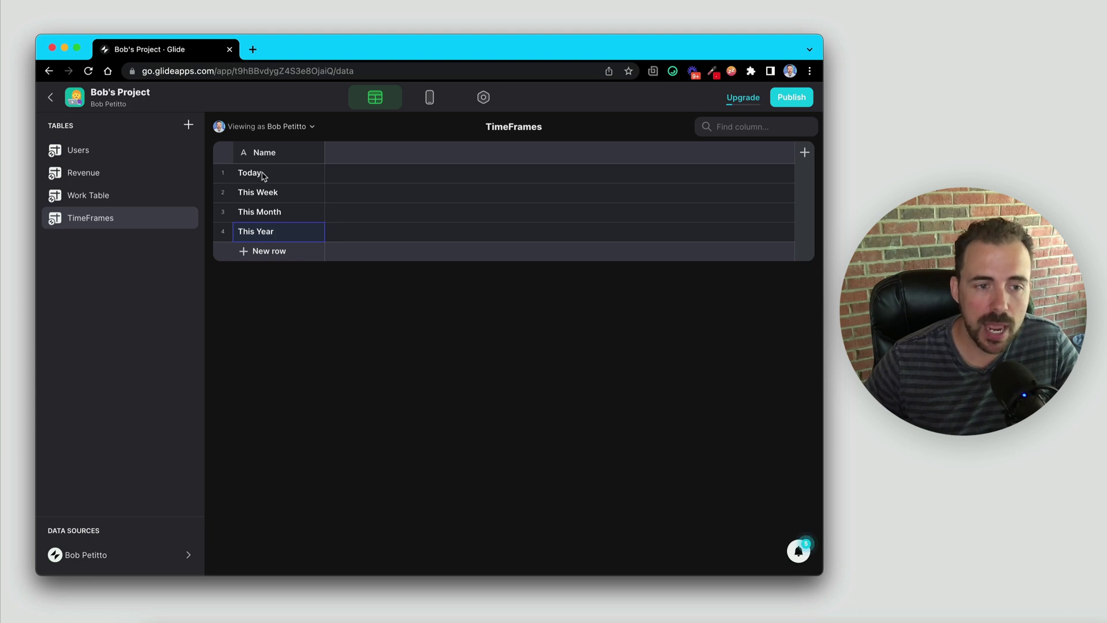
pyautogui.moveTo(259, 171); pyautogui.dragTo(267, 237)
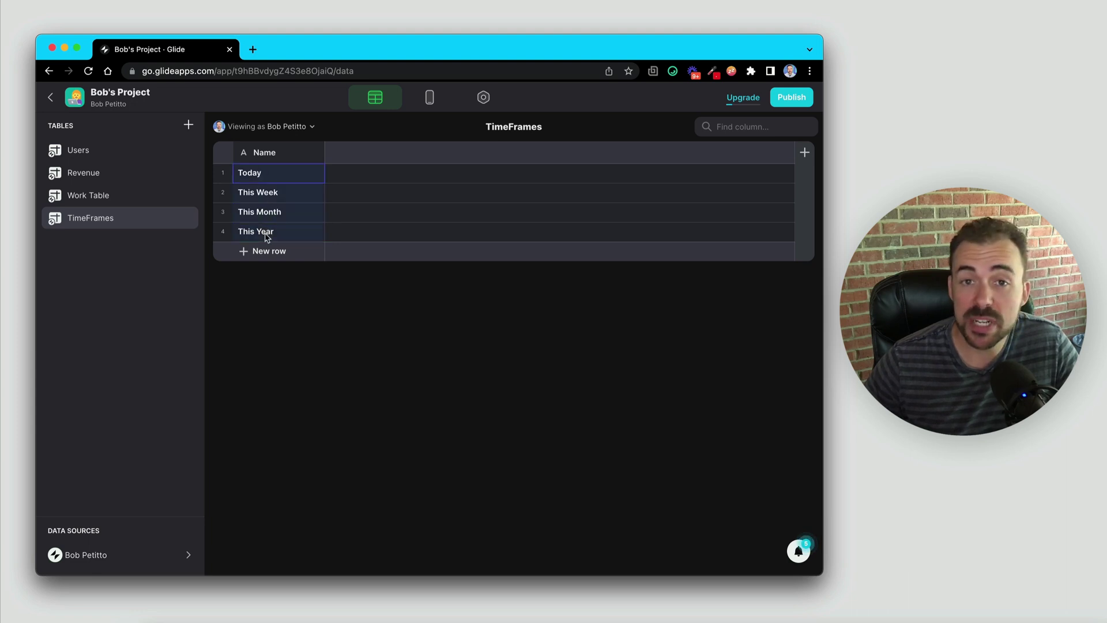
pyautogui.click(101, 196)
# - Add a Math column labelled date_year to the Revenue table with the formula year(date)
pyautogui.click(89, 173)
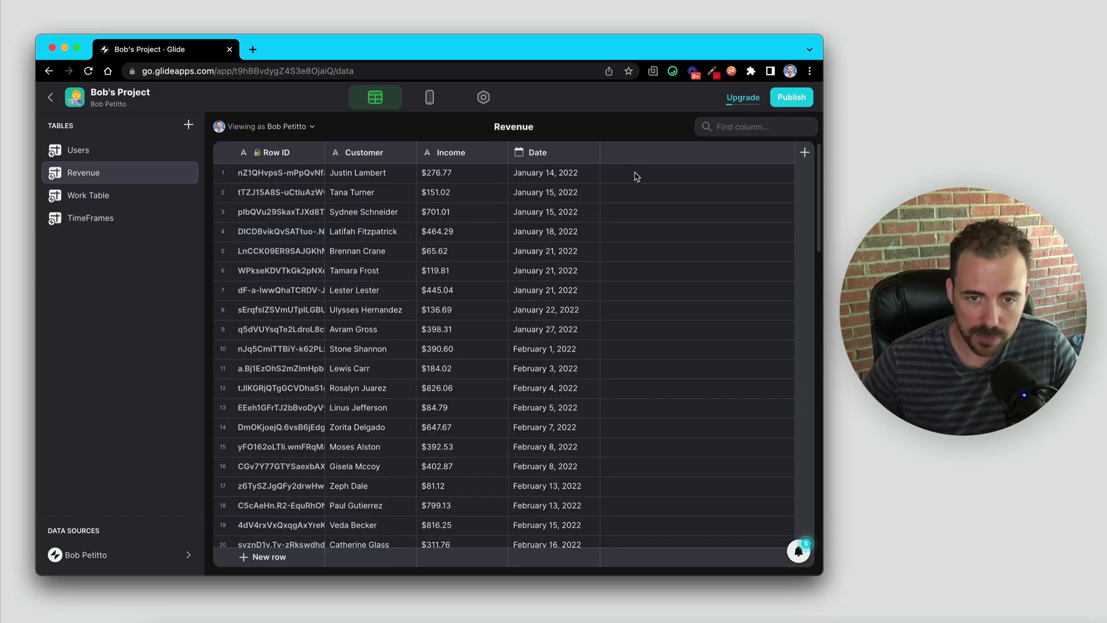
pyautogui.click(805, 152)
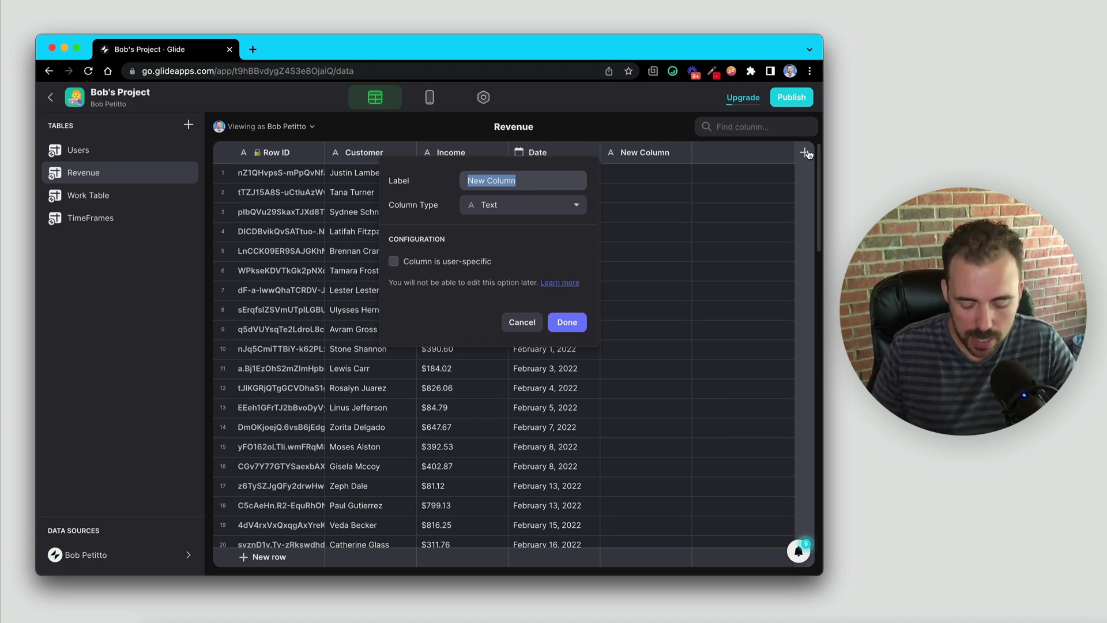
pyautogui.write('date_year')
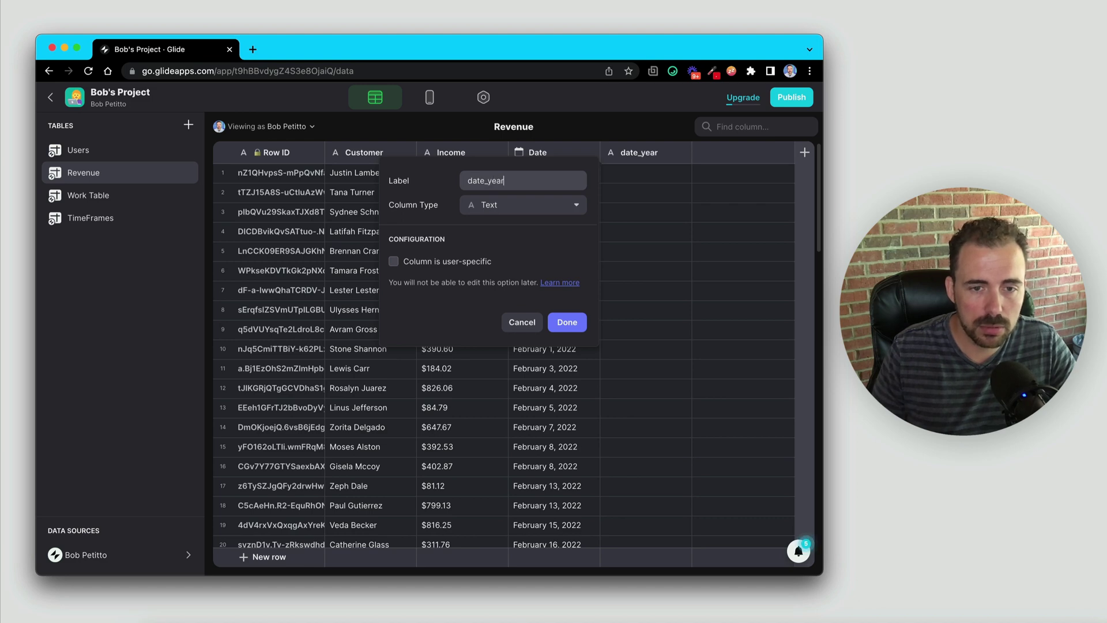
pyautogui.click(518, 203)
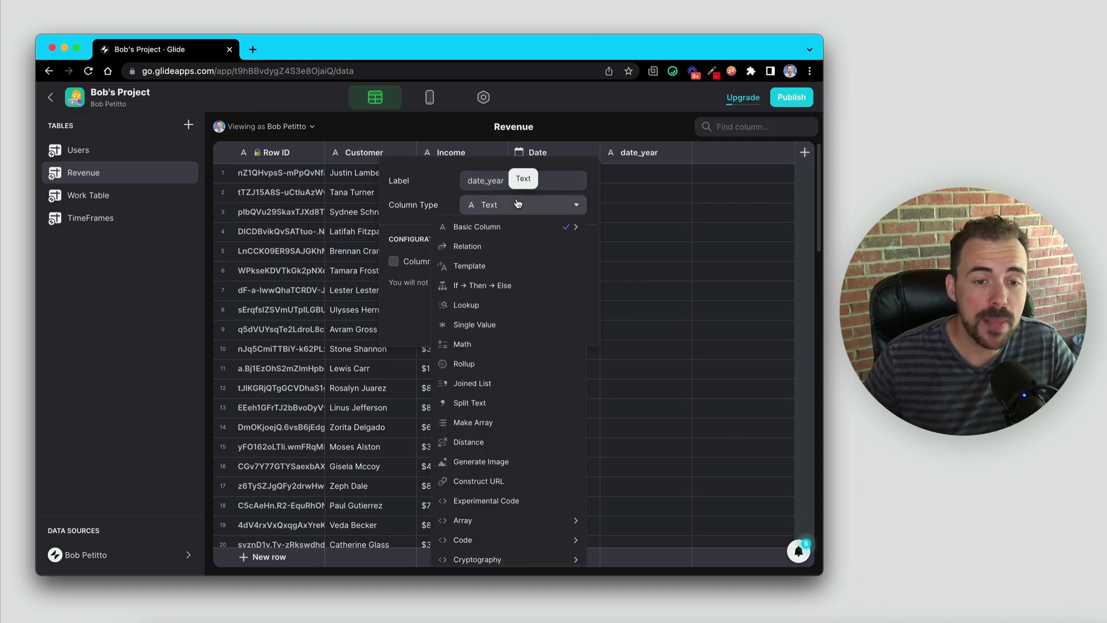
pyautogui.click(501, 354)
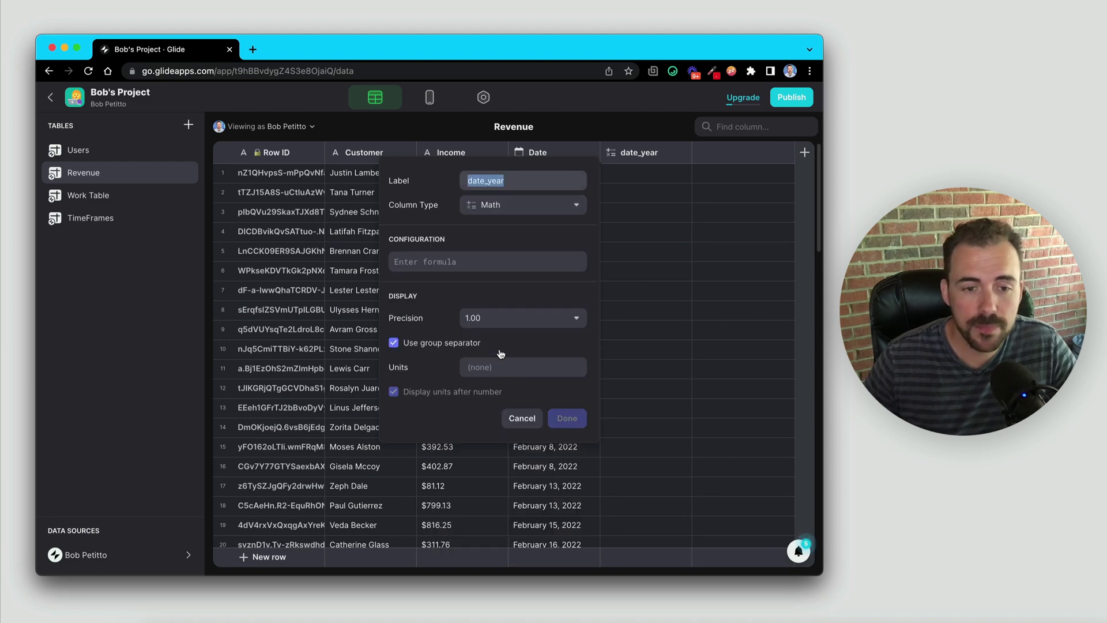
pyautogui.click(435, 259)
pyautogui.write('year')
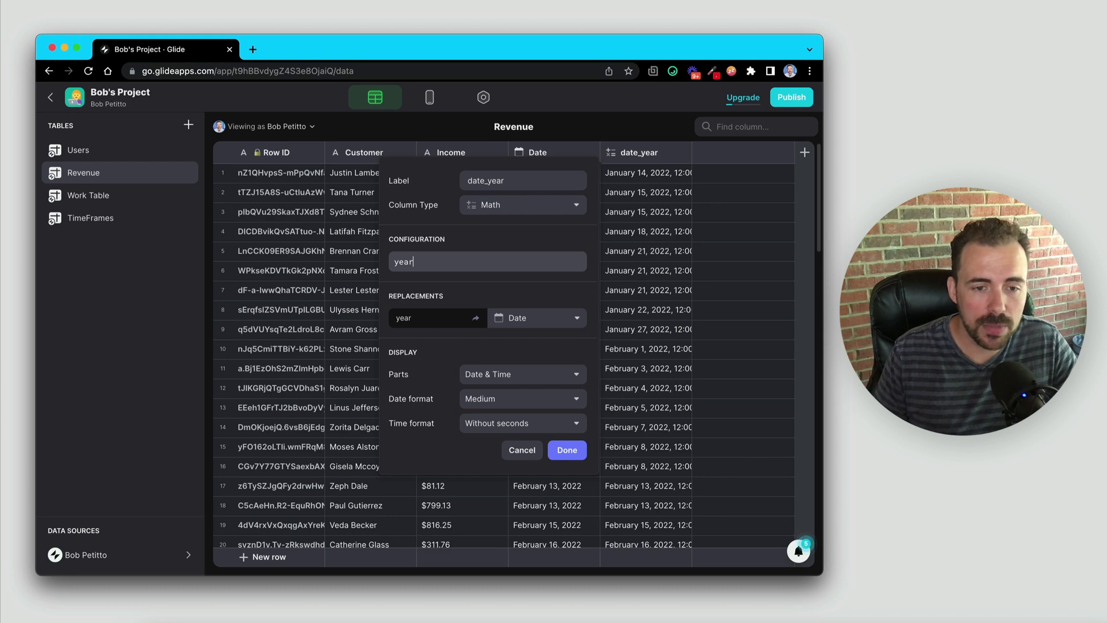
pyautogui.write('(date)')
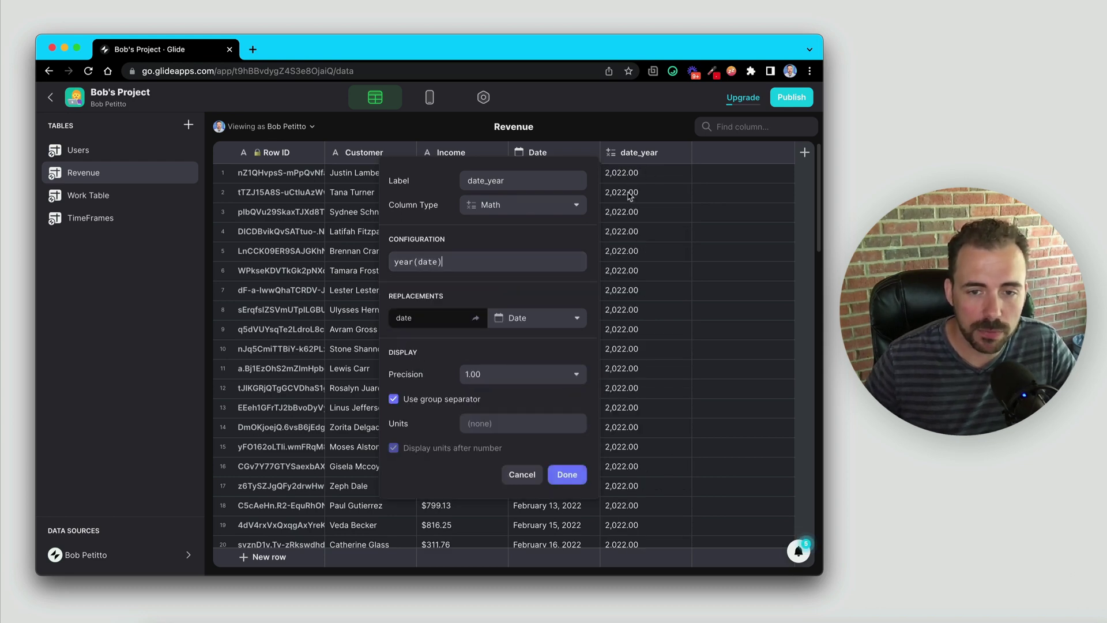
# - Set the date_year column's precision to 1, turn off its group separator and save the column
pyautogui.click(476, 375)
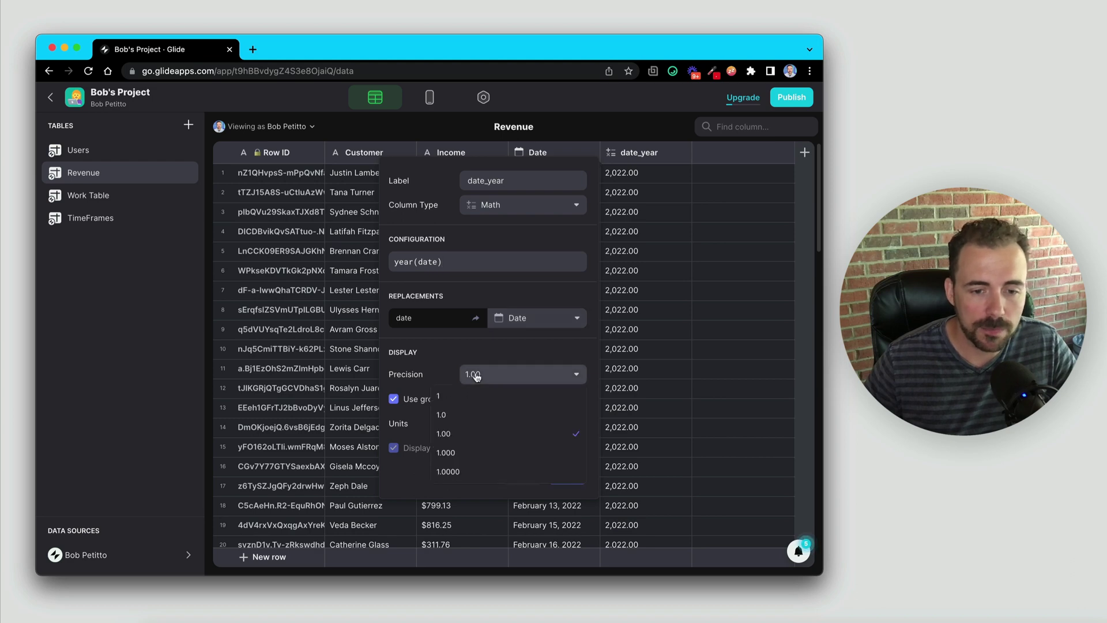
pyautogui.click(465, 398)
pyautogui.click(428, 402)
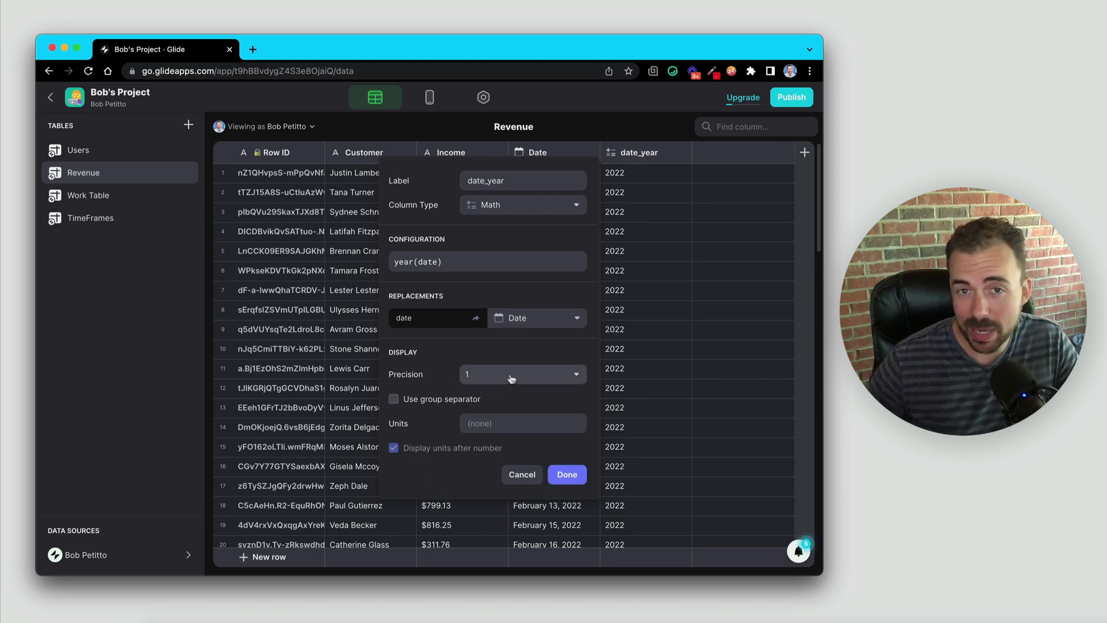
pyautogui.click(569, 478)
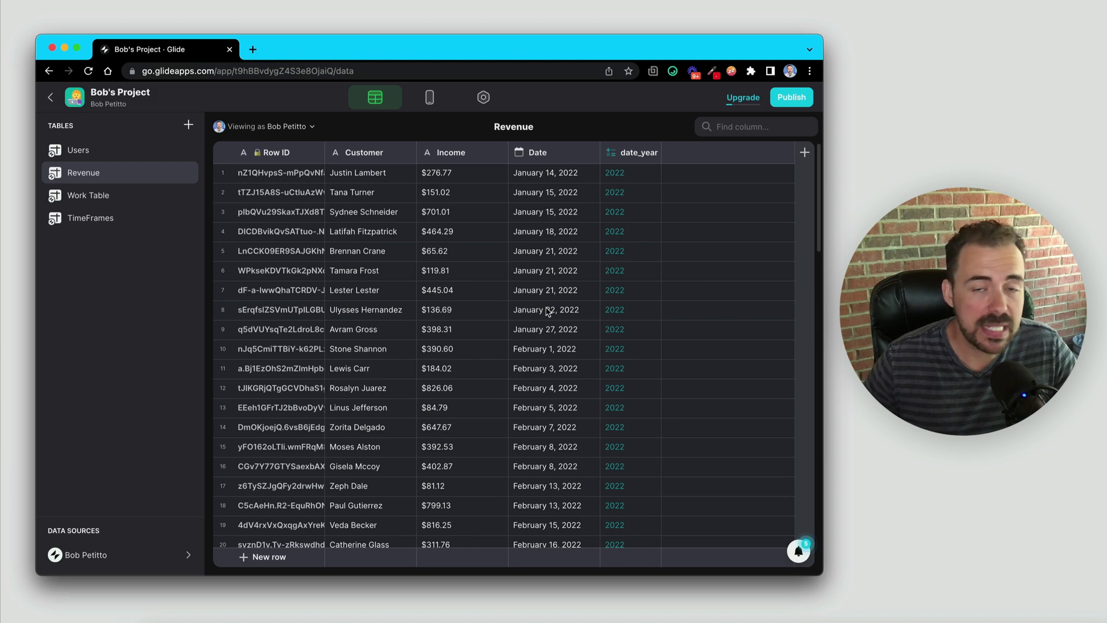
# - Duplicate the date_year column and set the copy's formula to month(date)
pyautogui.click(650, 153)
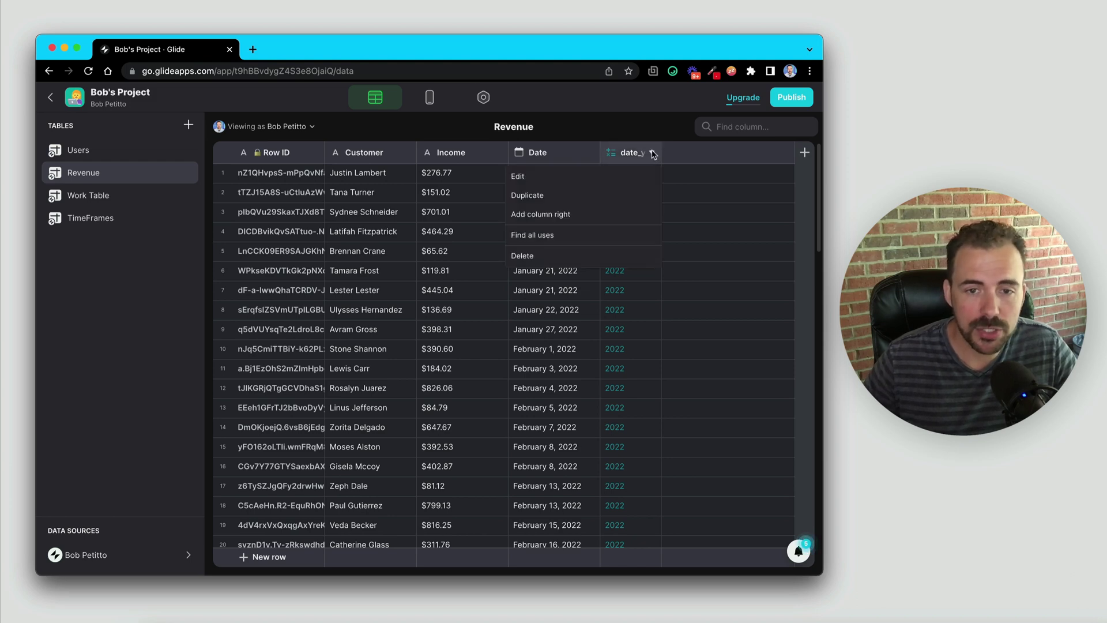
pyautogui.click(572, 201)
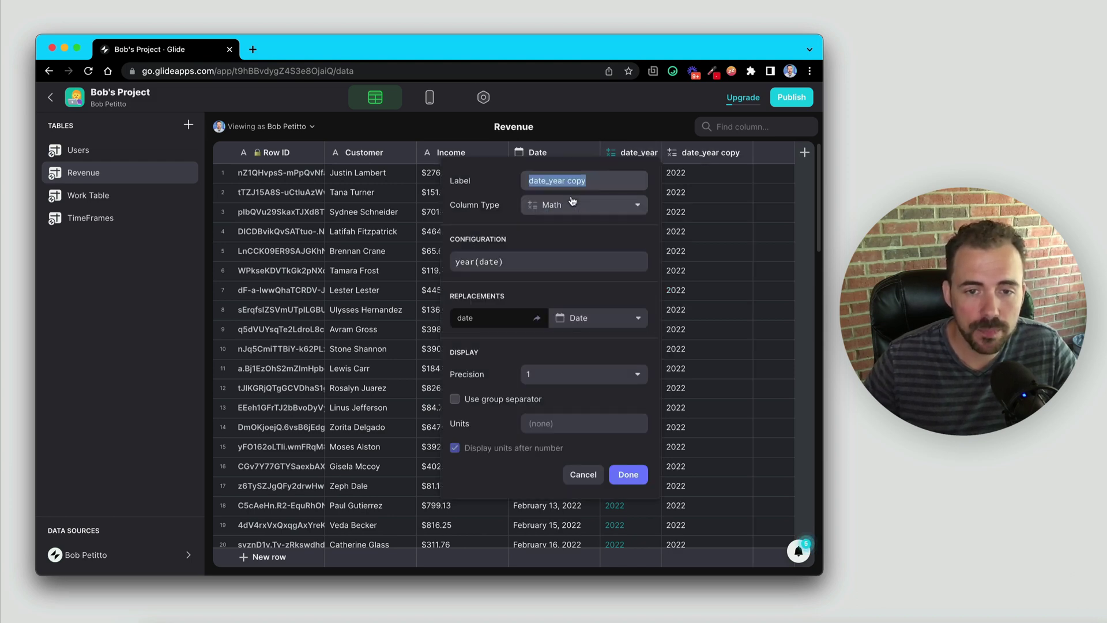
pyautogui.click(466, 261)
pyautogui.doubleClick(474, 260)
pyautogui.press('BackSpace')
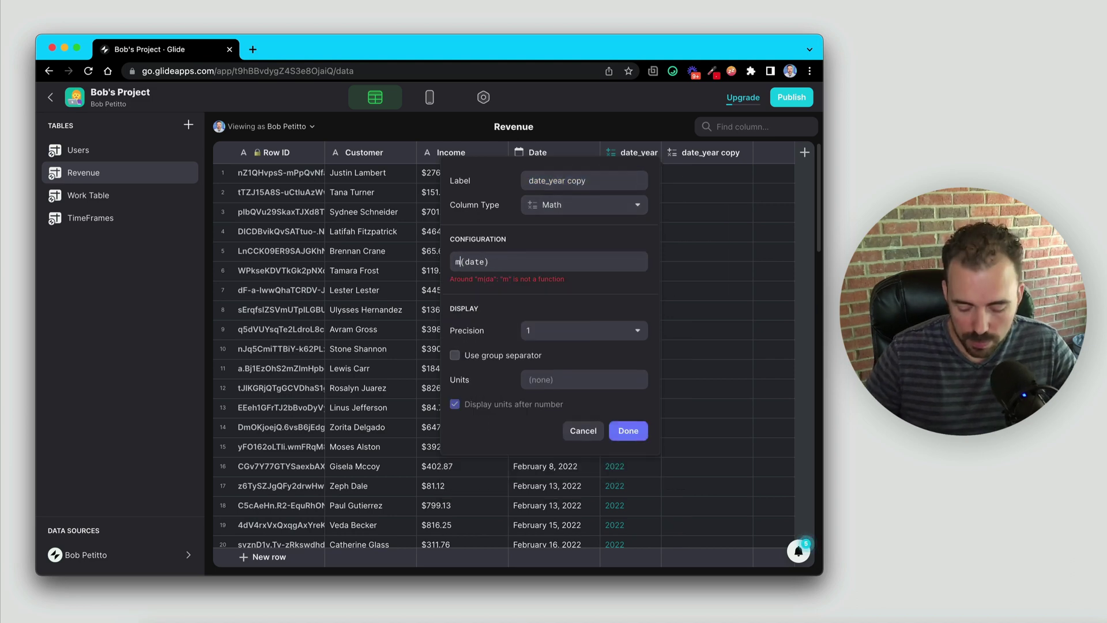
pyautogui.write('month')
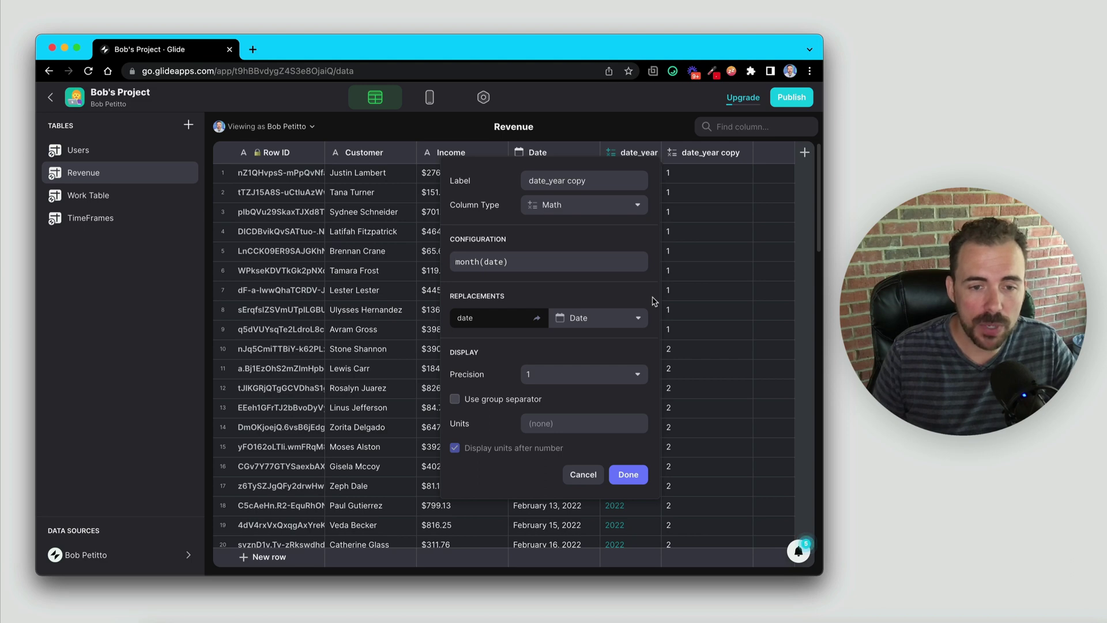
# - Extend the duplicated column's formula to year(date)*100+month(date) and save the column
pyautogui.write('year')
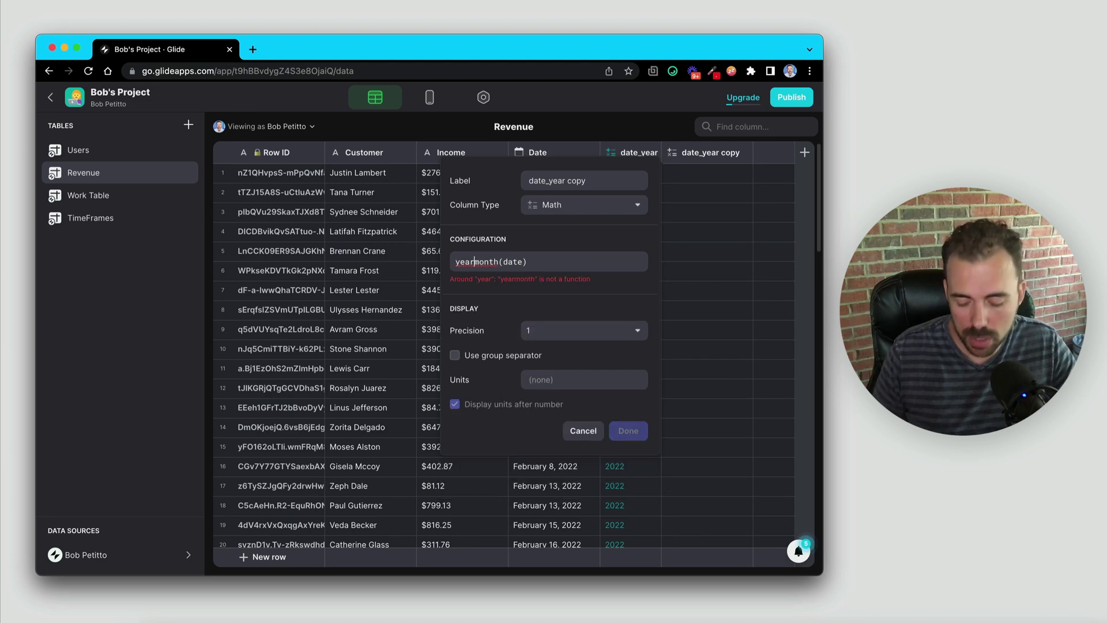
pyautogui.write('(date)')
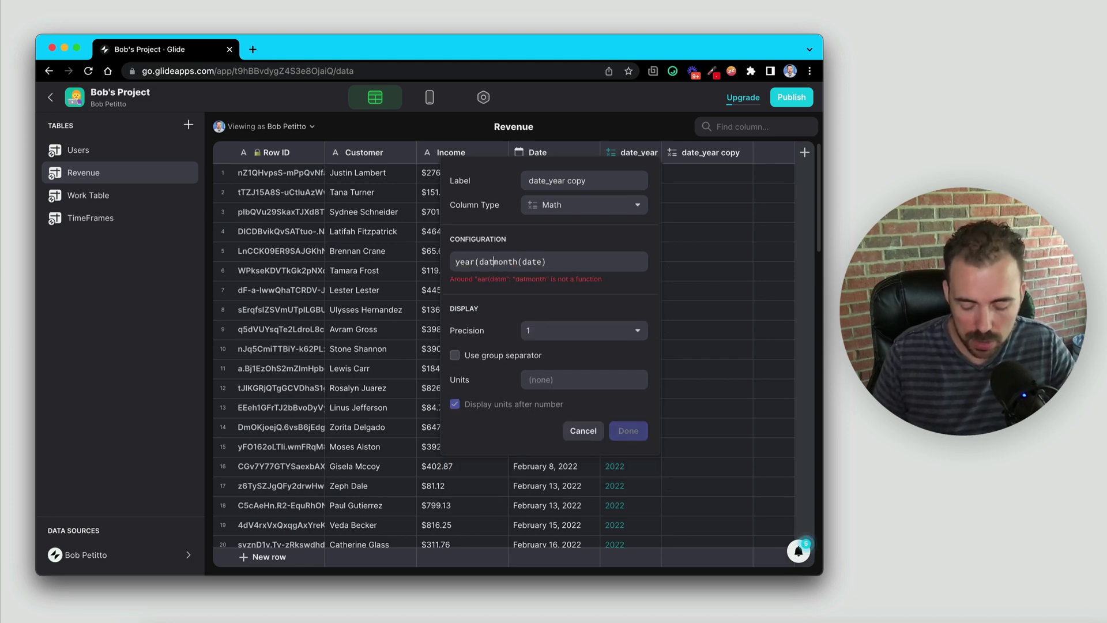
pyautogui.write('+')
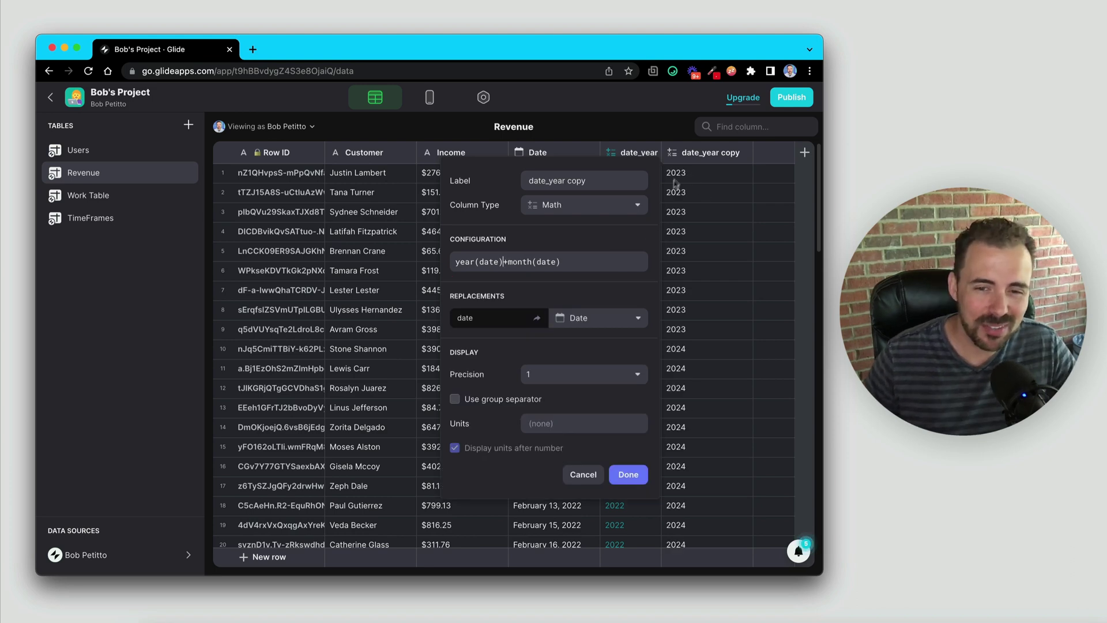
pyautogui.click(501, 262)
pyautogui.write('*10')
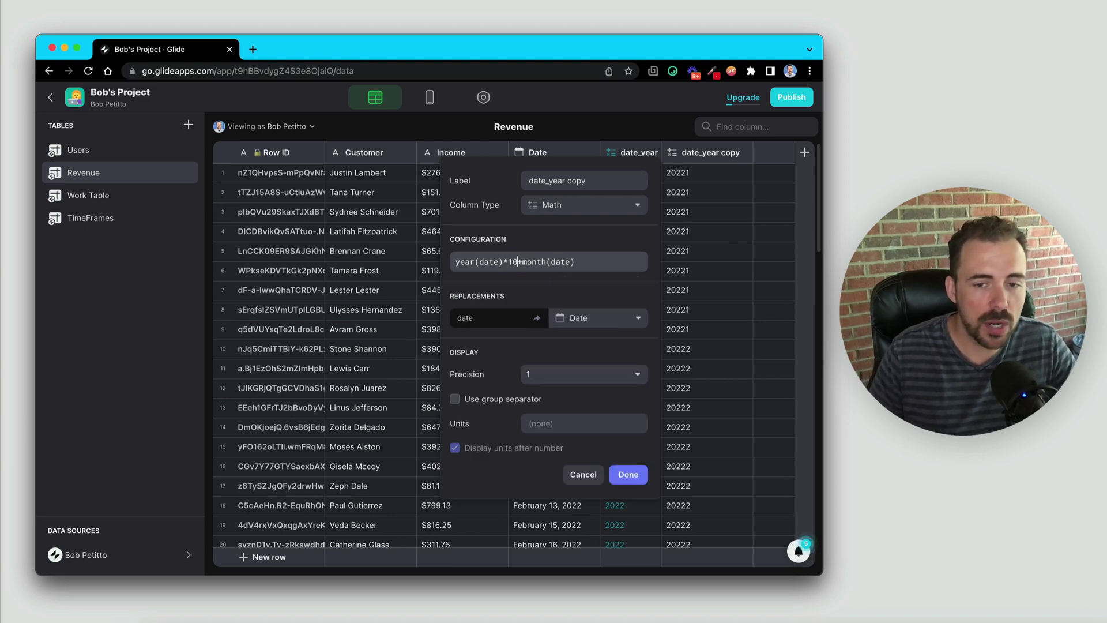
pyautogui.write('0')
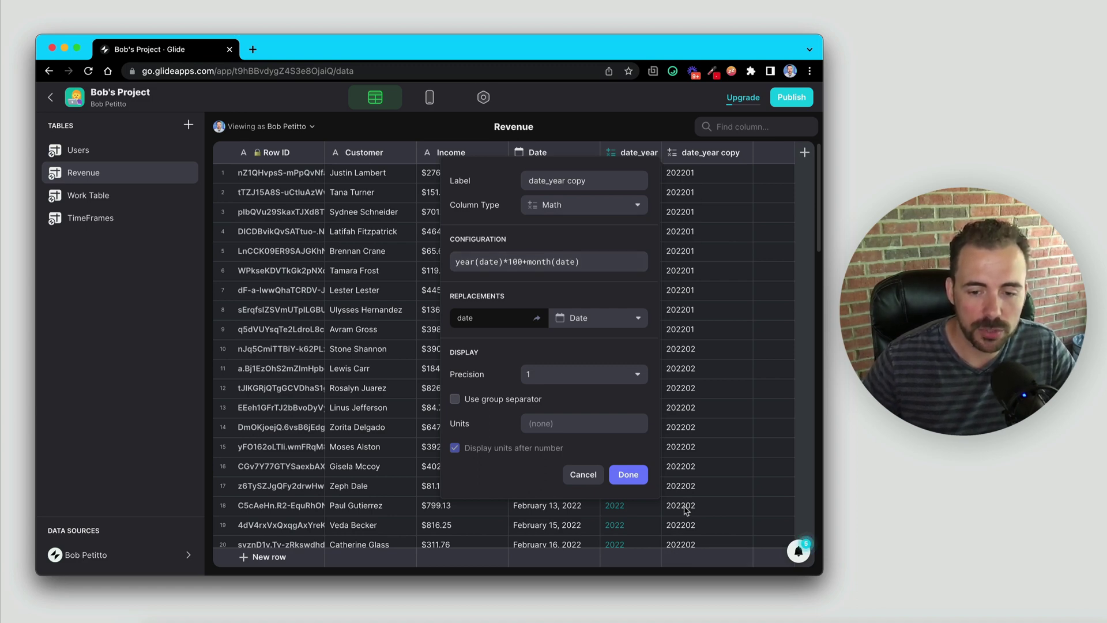
pyautogui.scroll(-5, 686, 519)
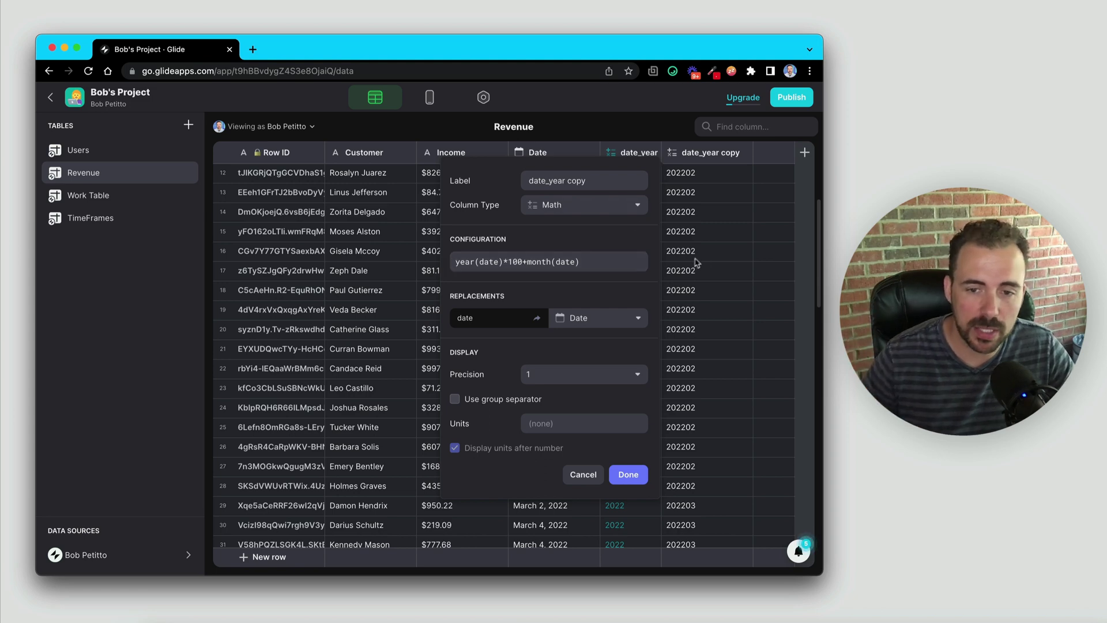
pyautogui.click(627, 475)
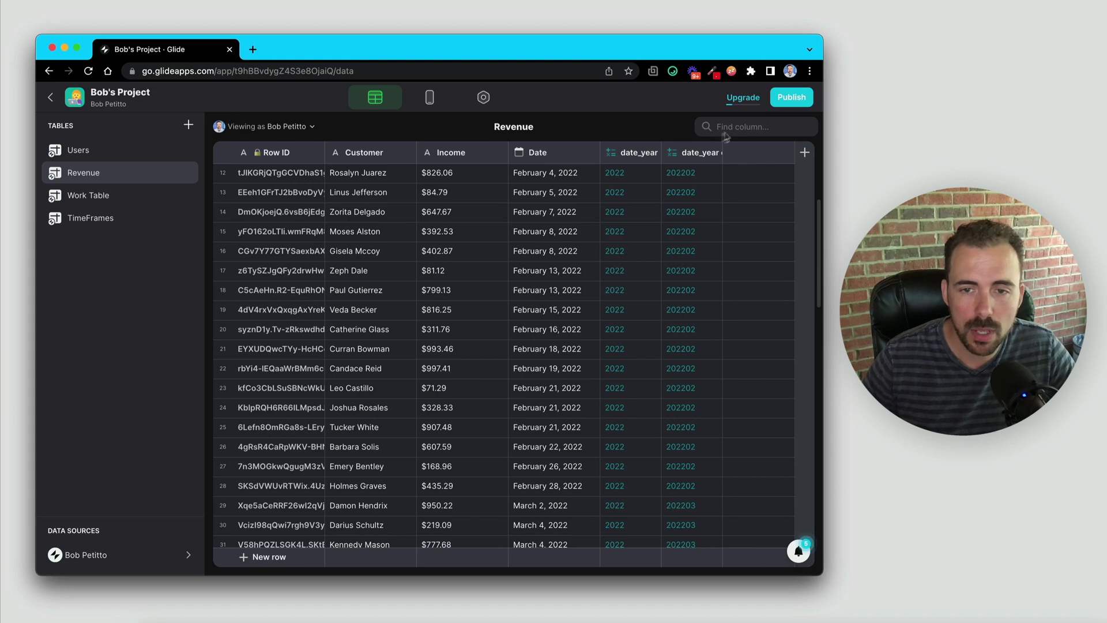
# - Rename the duplicated year-and-month column in the Revenue table as date_month
pyautogui.click(699, 157)
pyautogui.click(699, 156)
pyautogui.hotkey('shift', 'End')
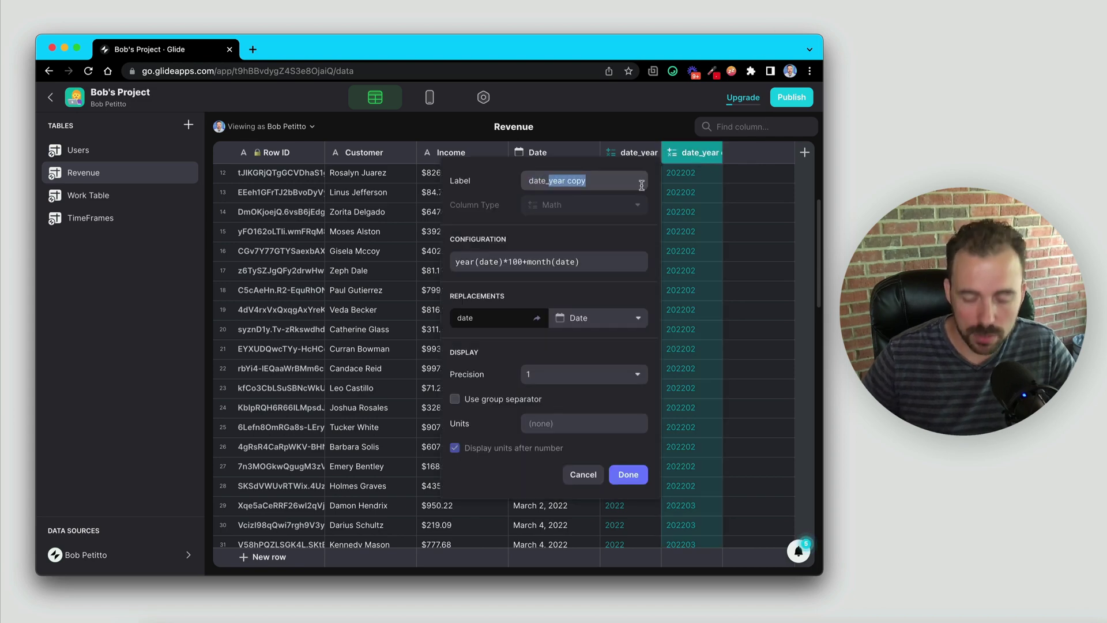
pyautogui.write('month')
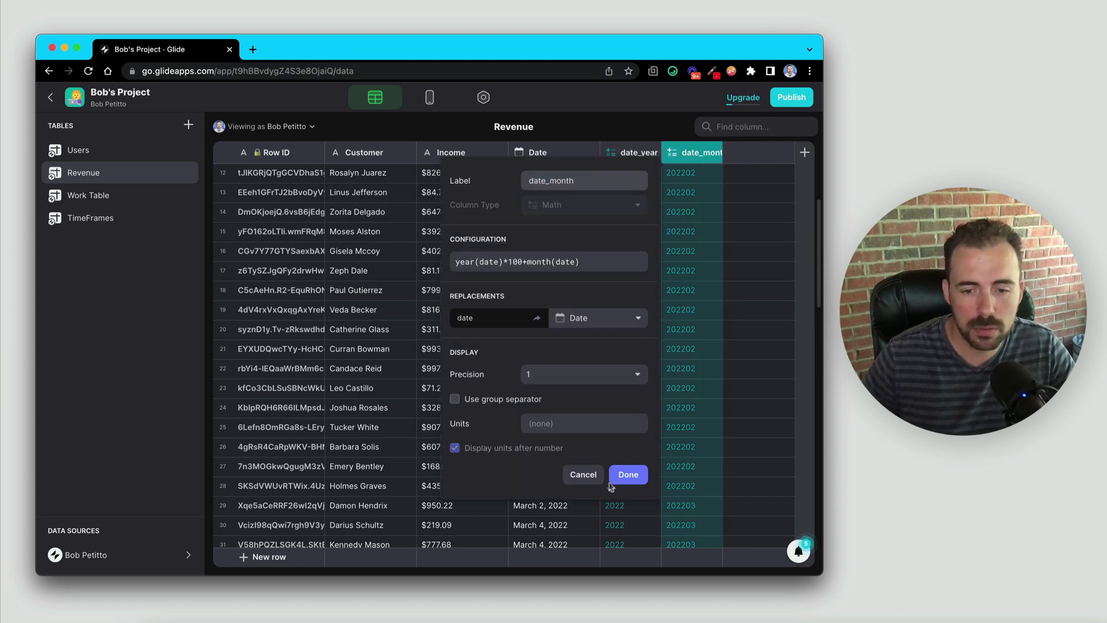
pyautogui.click(627, 476)
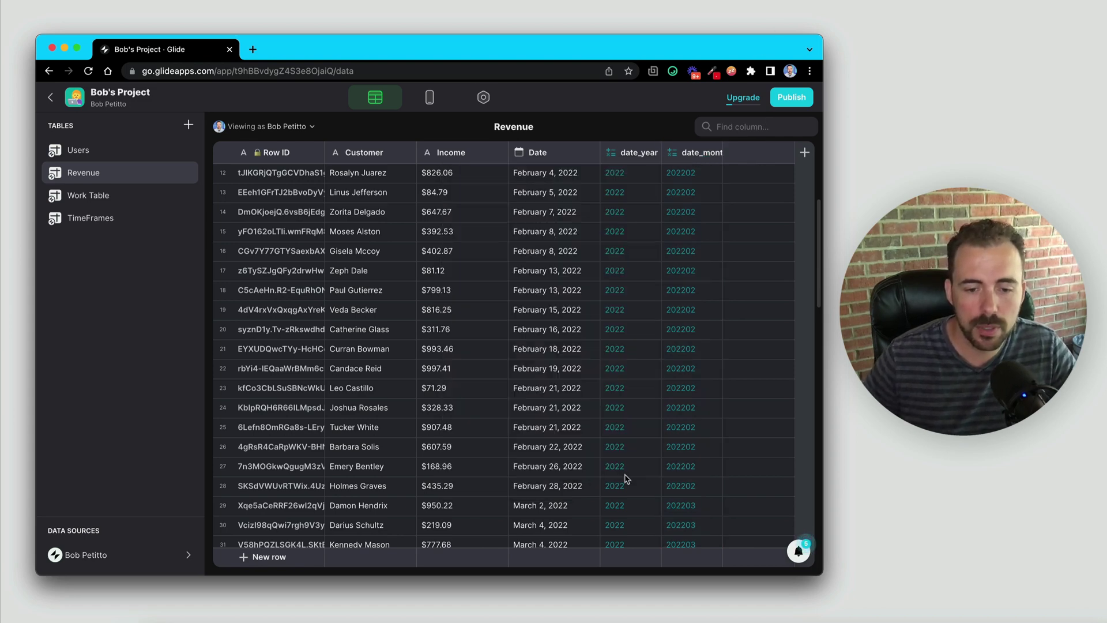
pyautogui.click(619, 153)
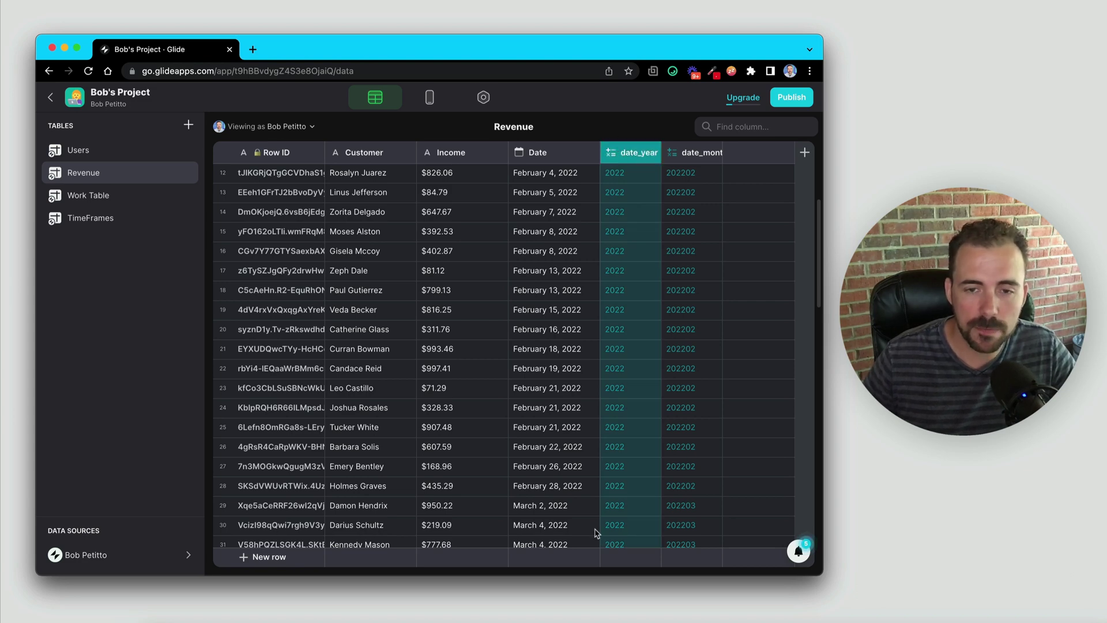
# - Duplicate the date_month column in the Revenue table and name the copy date_week
pyautogui.click(694, 153)
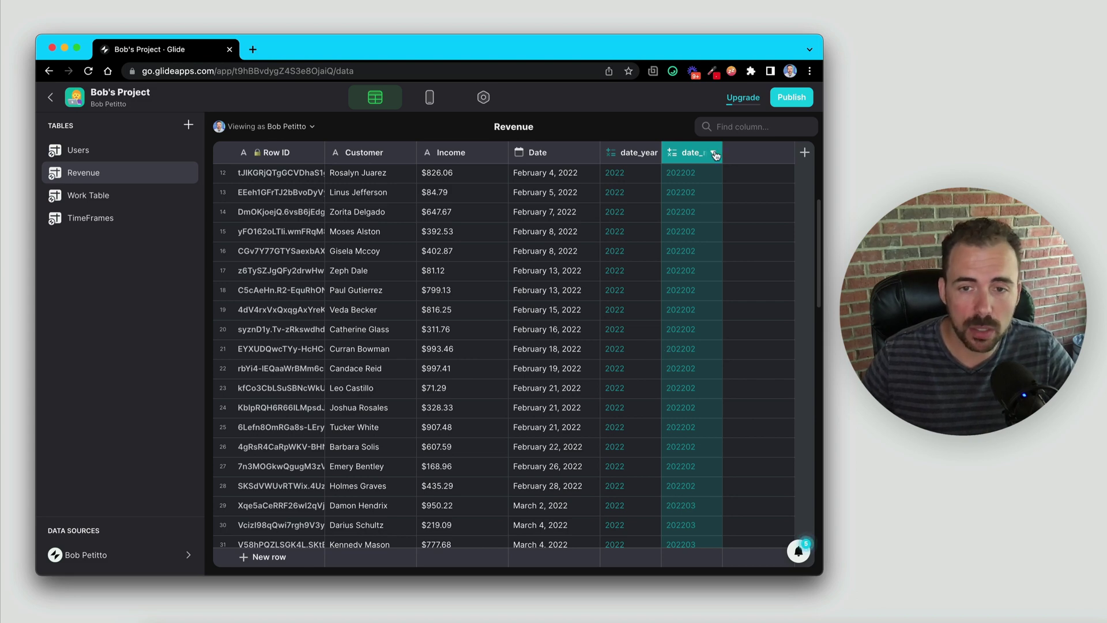
pyautogui.click(715, 151)
pyautogui.click(638, 196)
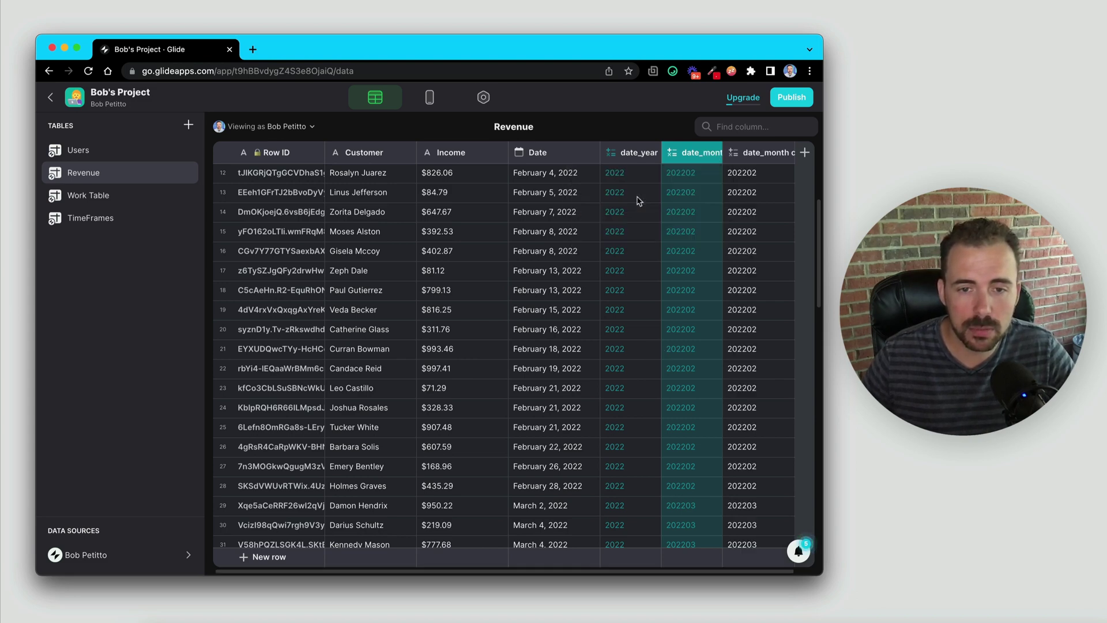
pyautogui.click(634, 181)
pyautogui.moveTo(609, 181); pyautogui.dragTo(656, 181)
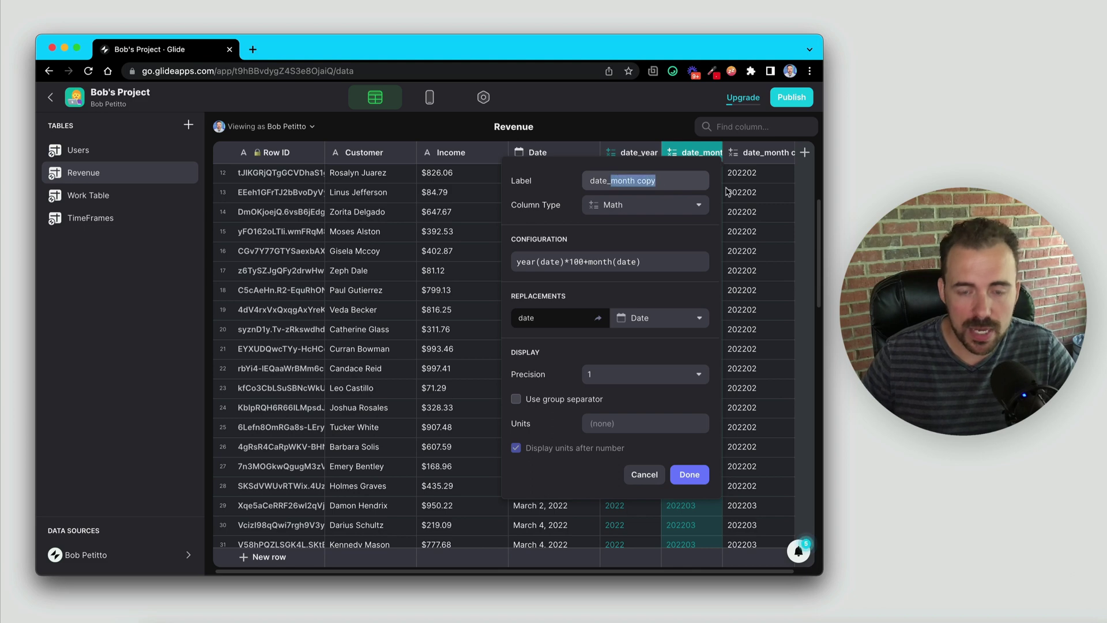
pyautogui.write('week')
pyautogui.scroll(-1, 369, 346)
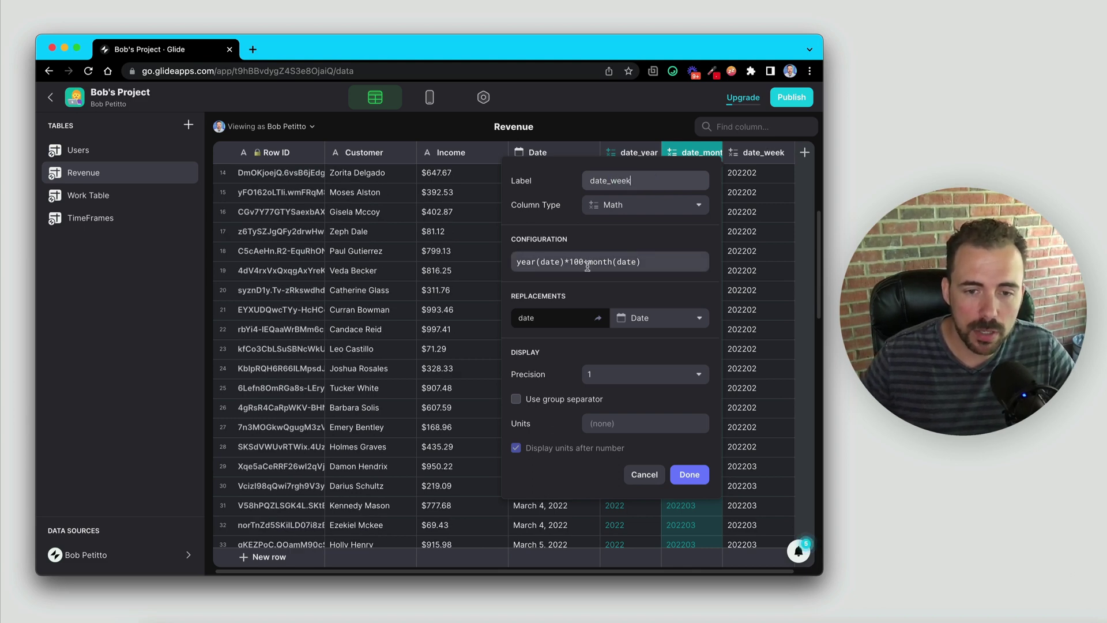
# - Set the date_week column's formula to year(date)*100+weeknum(date) and save the column
pyautogui.moveTo(589, 262); pyautogui.dragTo(612, 263)
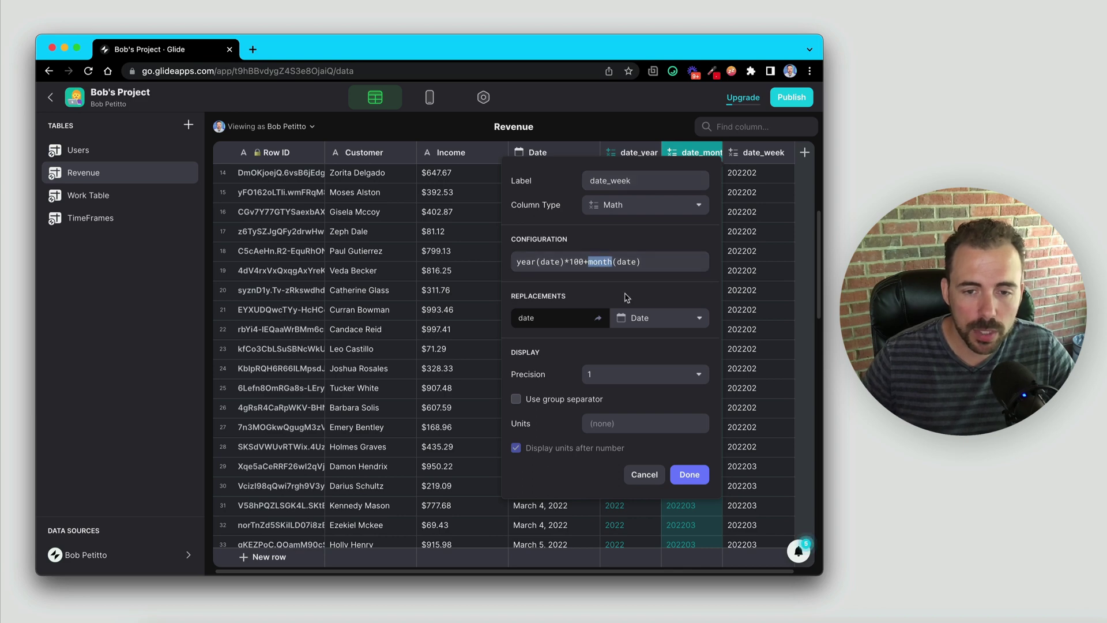
pyautogui.write('weeknum')
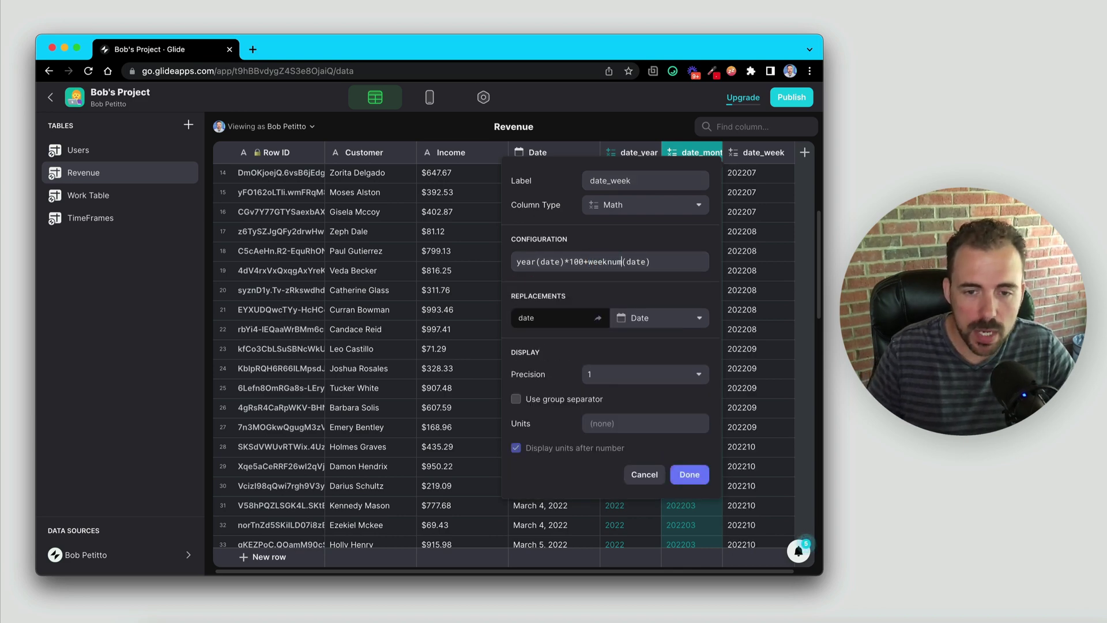
pyautogui.click(694, 476)
# - Check the date_week values in the Revenue table's first and last rows and compare the year, month and week columns
pyautogui.scroll(5, 728, 348)
pyautogui.click(758, 179)
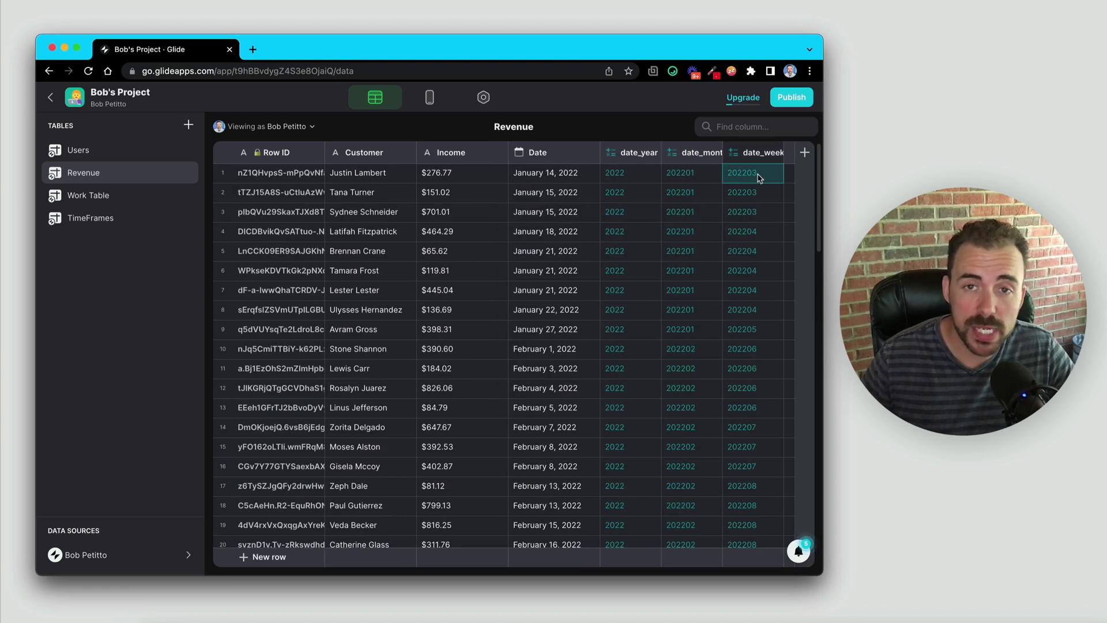
pyautogui.scroll(-20, 744, 475)
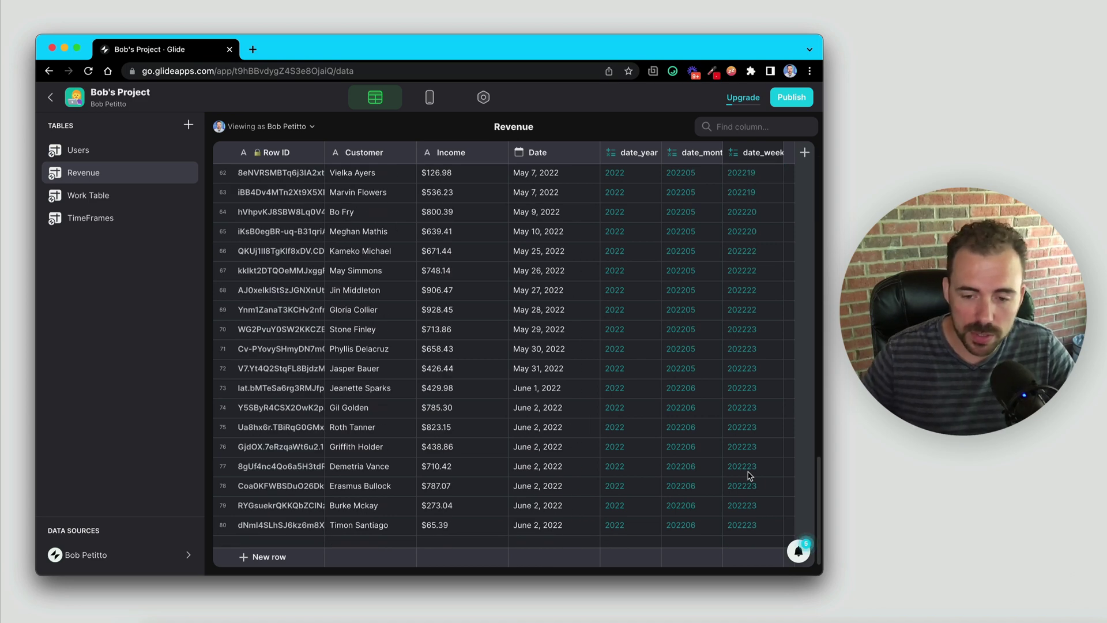
pyautogui.click(752, 526)
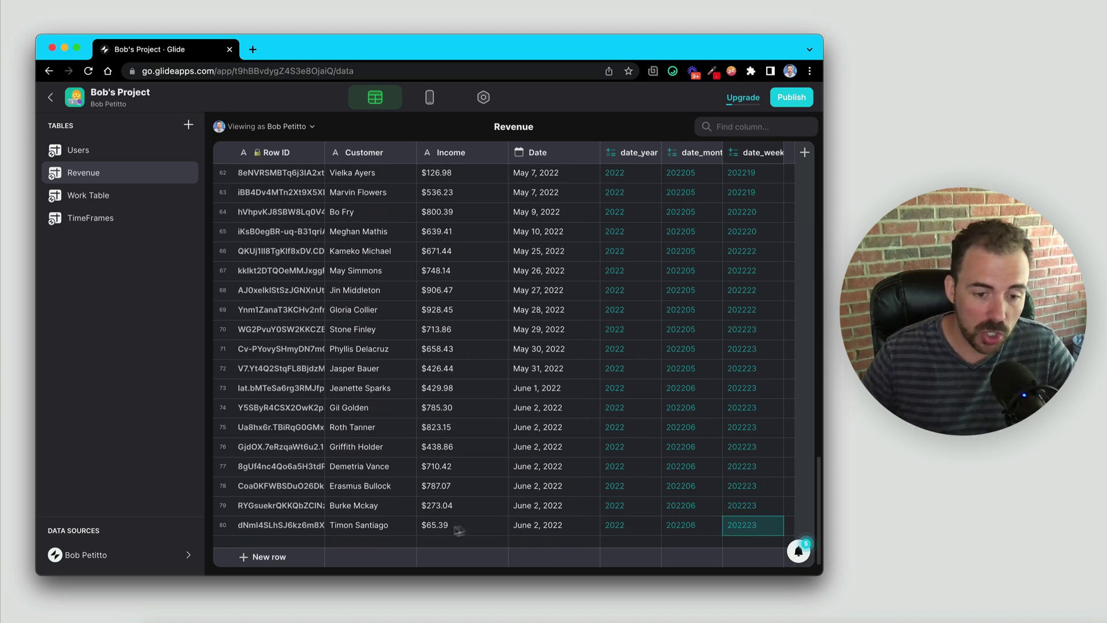
pyautogui.click(223, 526)
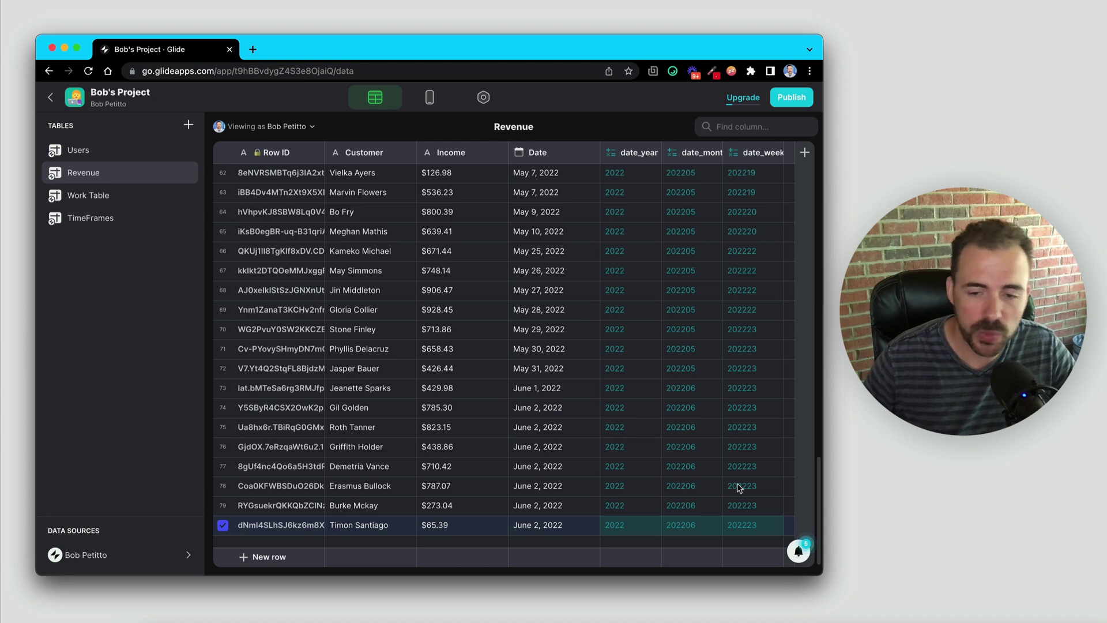
pyautogui.scroll(15, 738, 490)
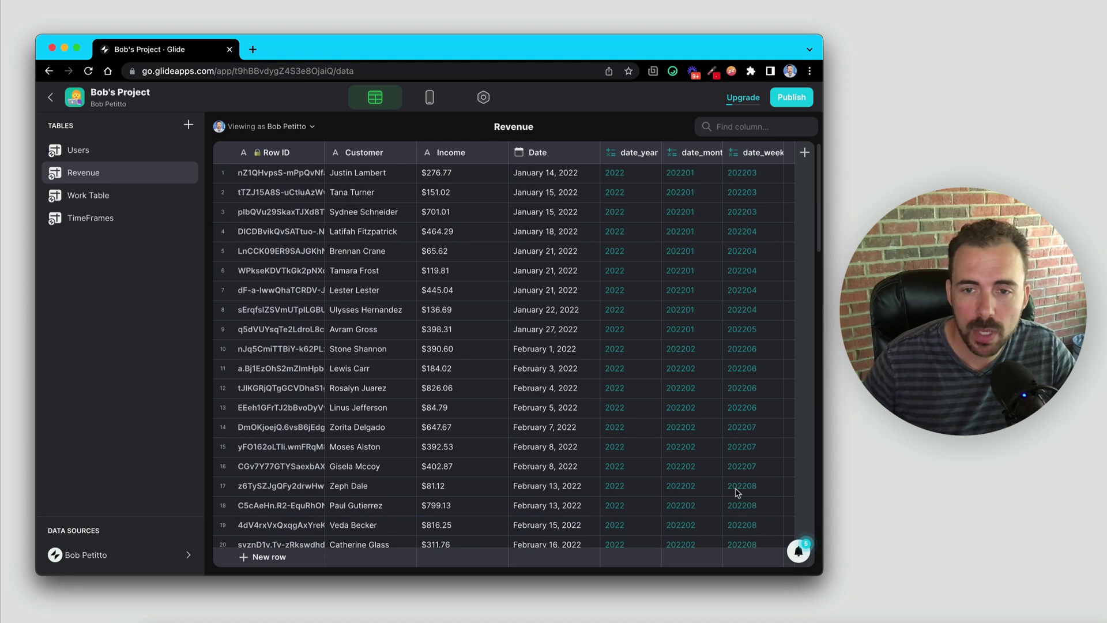
pyautogui.click(639, 154)
pyautogui.click(687, 154)
pyautogui.click(760, 153)
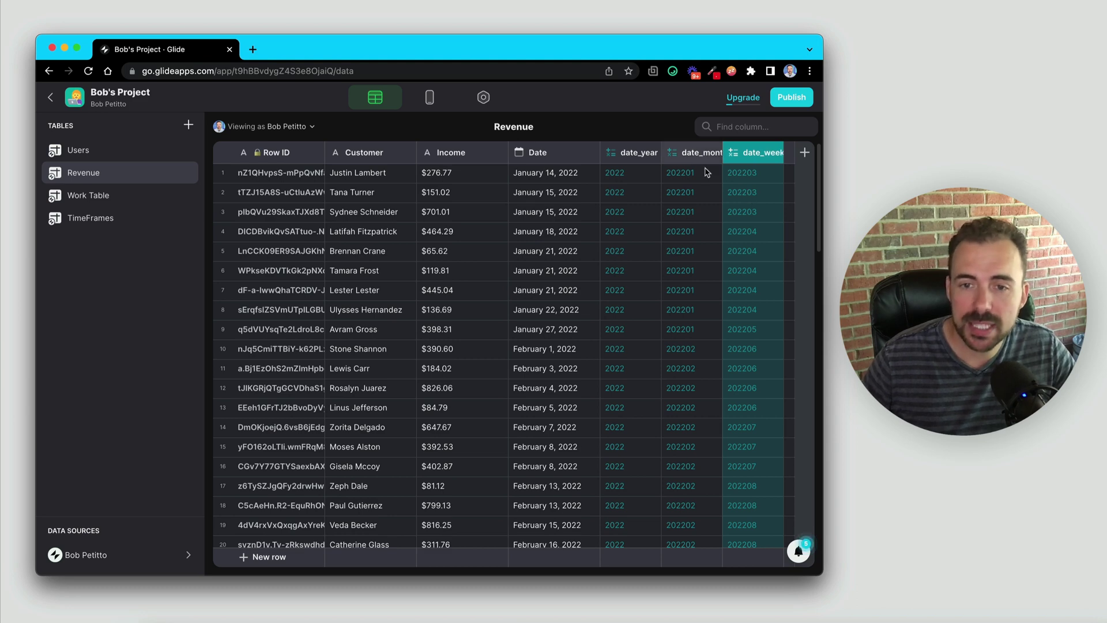
# - Duplicate the date_week column and name the copy date_today
pyautogui.click(771, 154)
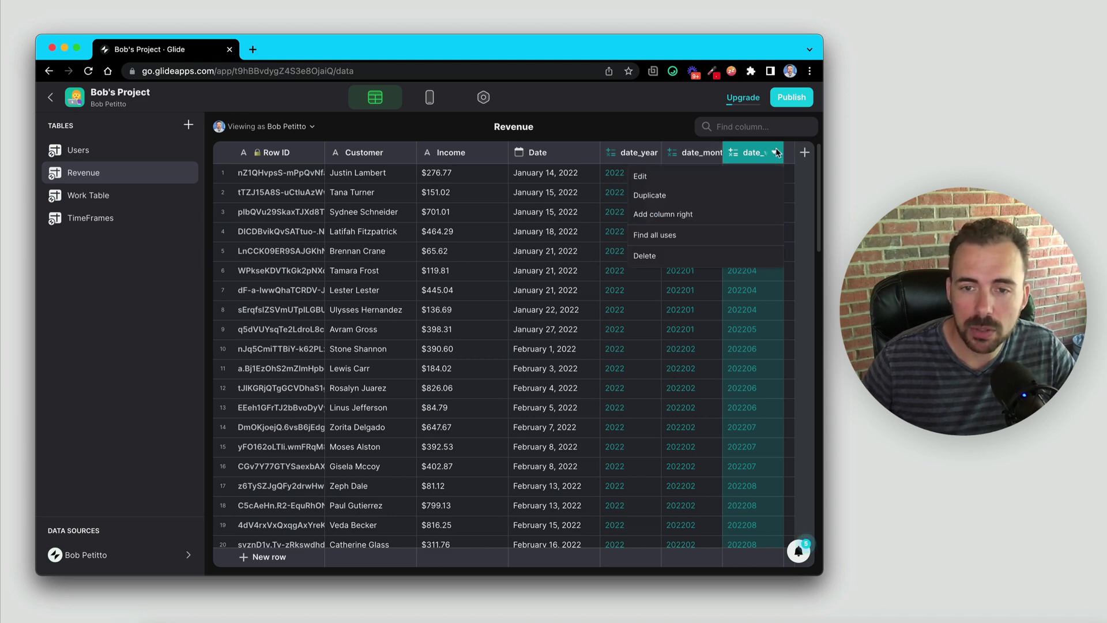
pyautogui.click(687, 193)
pyautogui.click(672, 181)
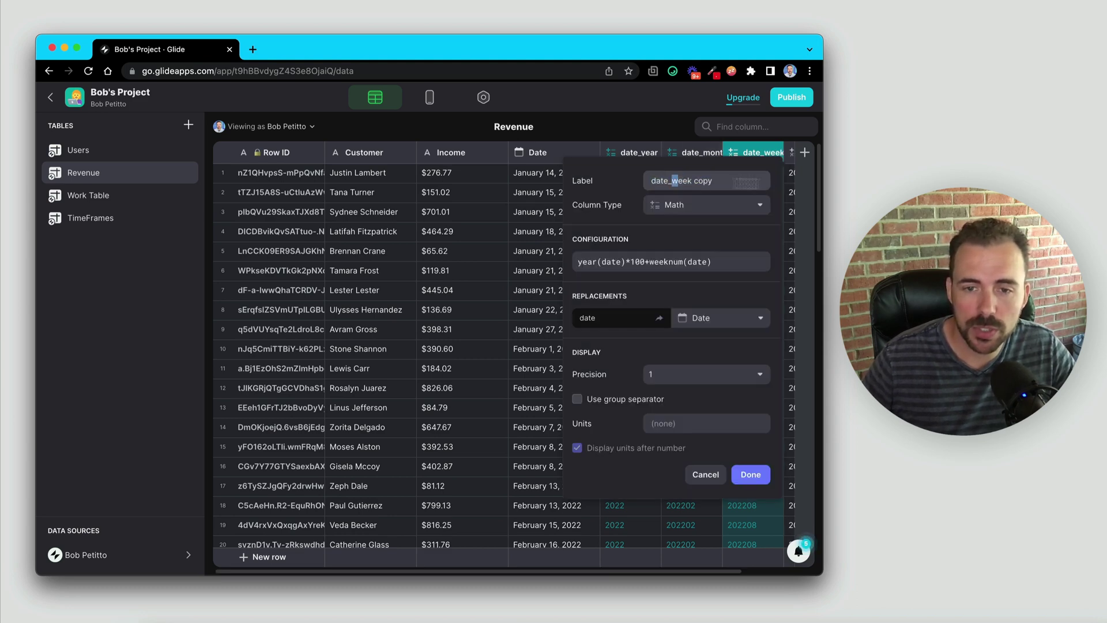
pyautogui.moveTo(672, 180); pyautogui.dragTo(782, 184)
pyautogui.write('today')
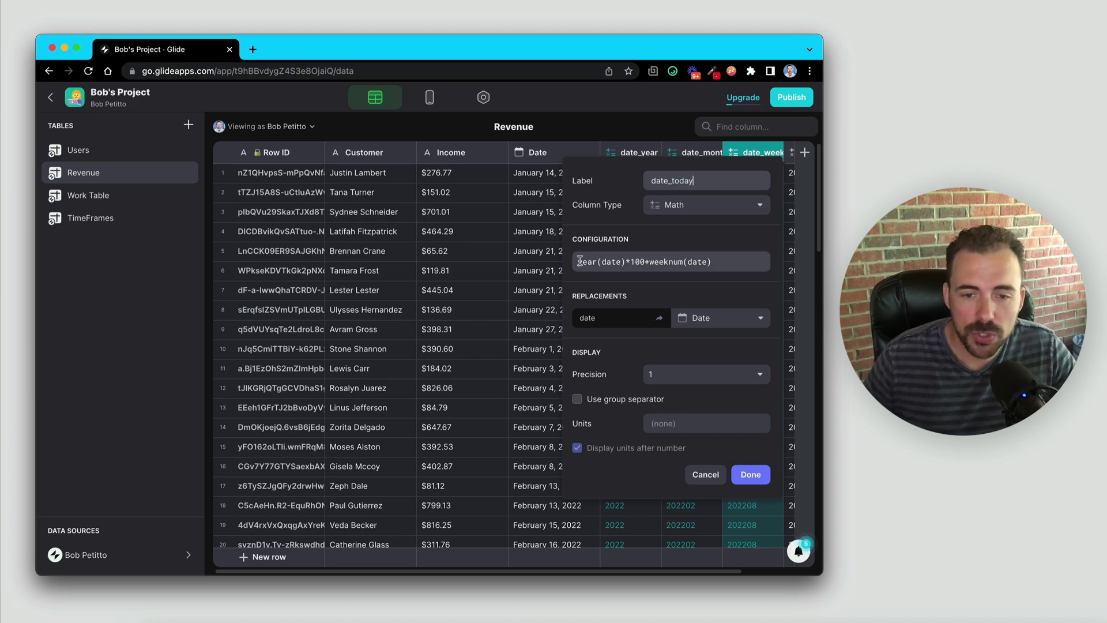
# - Set the date_today column's formula to year(date)*100+month(date)+day(date) and save the column
pyautogui.moveTo(579, 260); pyautogui.dragTo(608, 261)
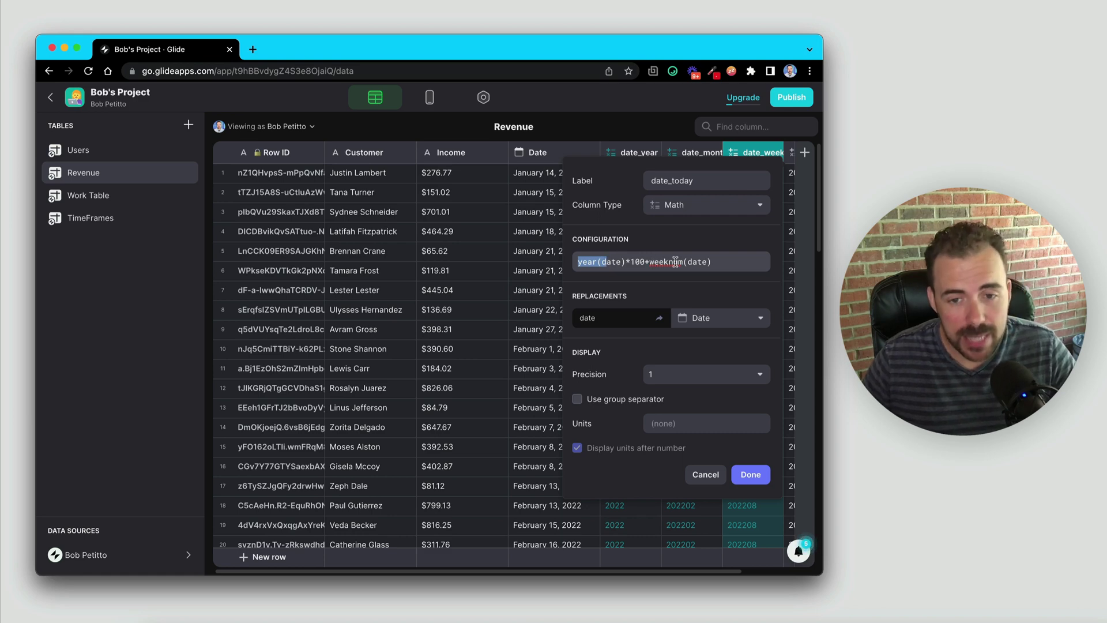
pyautogui.moveTo(650, 261); pyautogui.dragTo(674, 261)
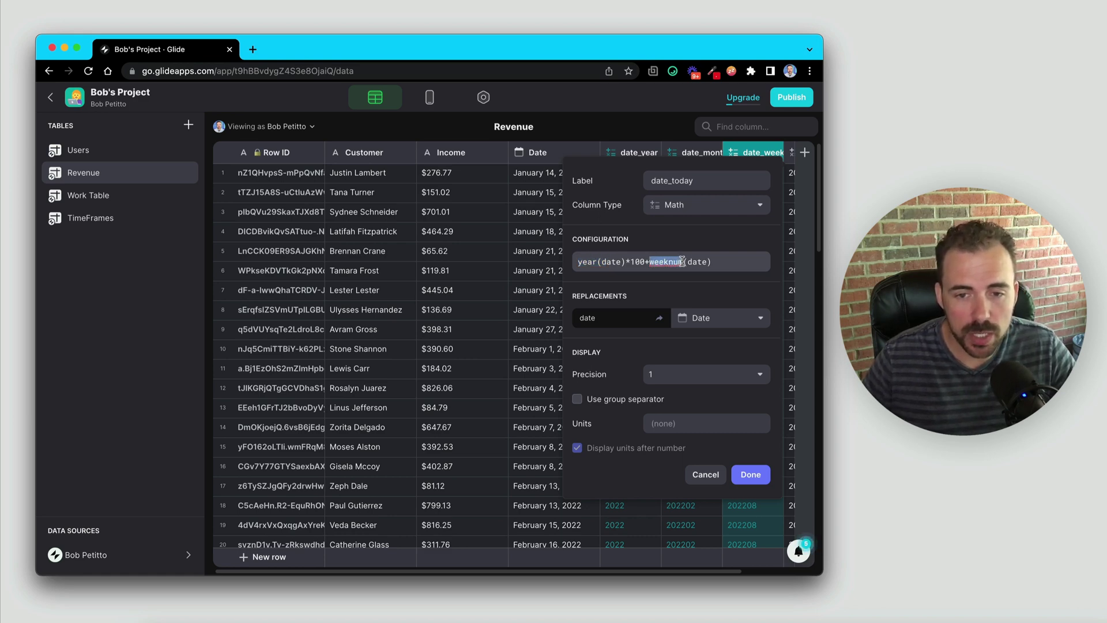
pyautogui.write('month')
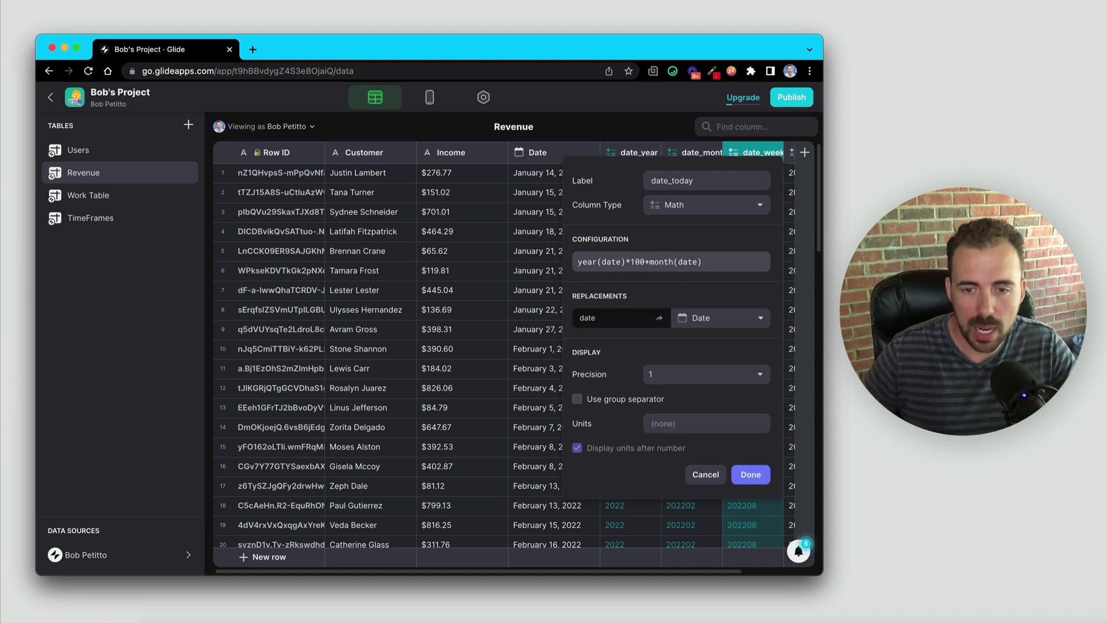
pyautogui.write('y')
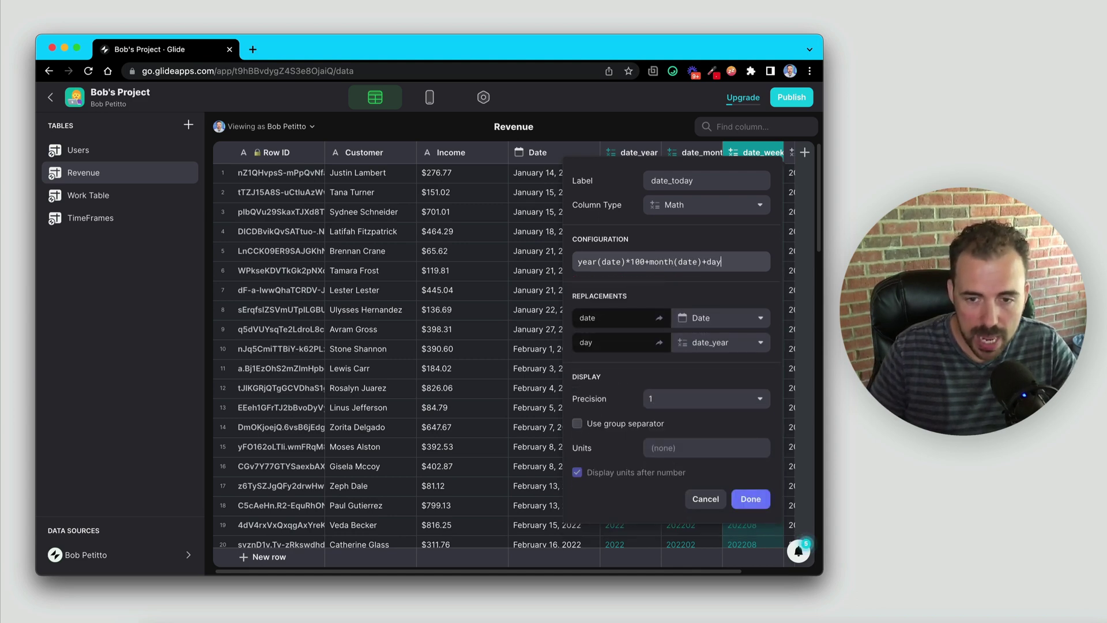
pyautogui.write('(date)')
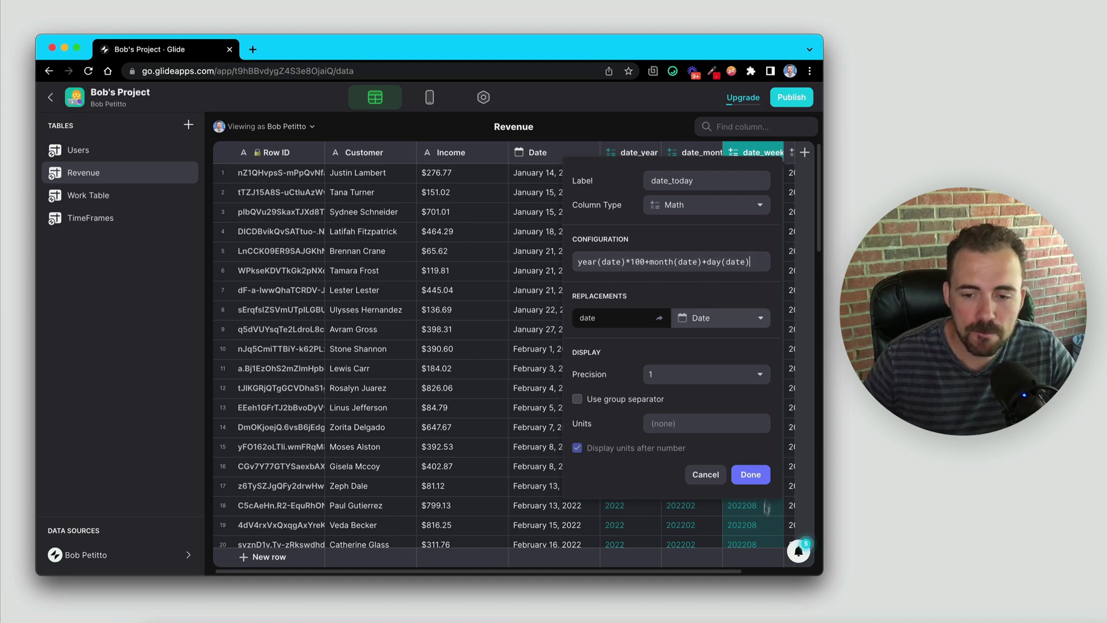
pyautogui.click(750, 475)
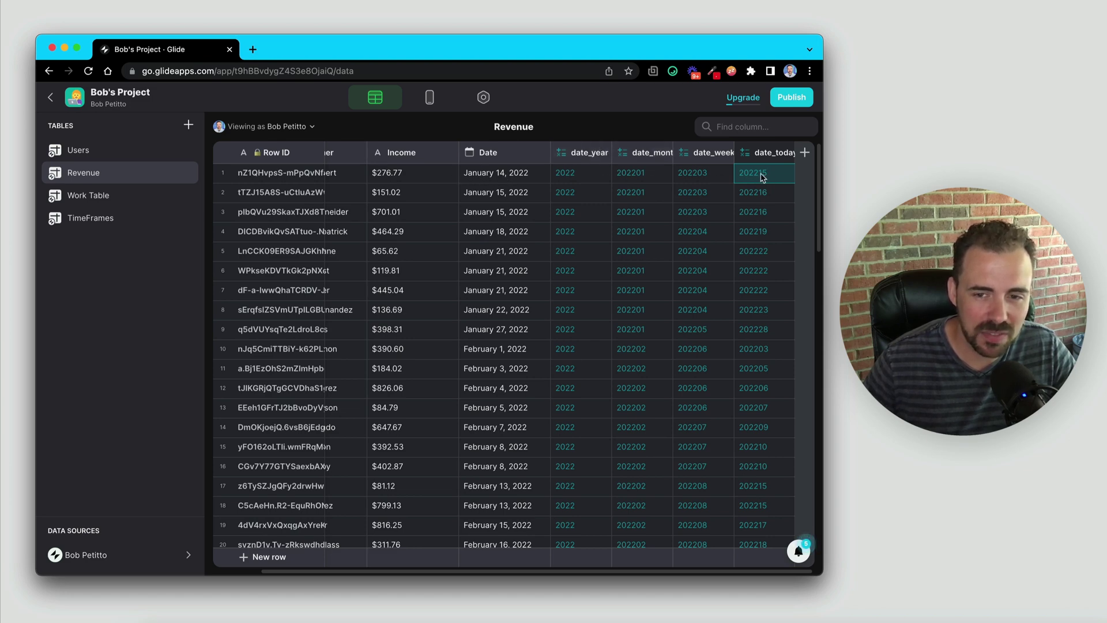
# - Correct the date_today column's formula to year(date)*10000+month(date)*100+day(date) and save the column
pyautogui.doubleClick(769, 154)
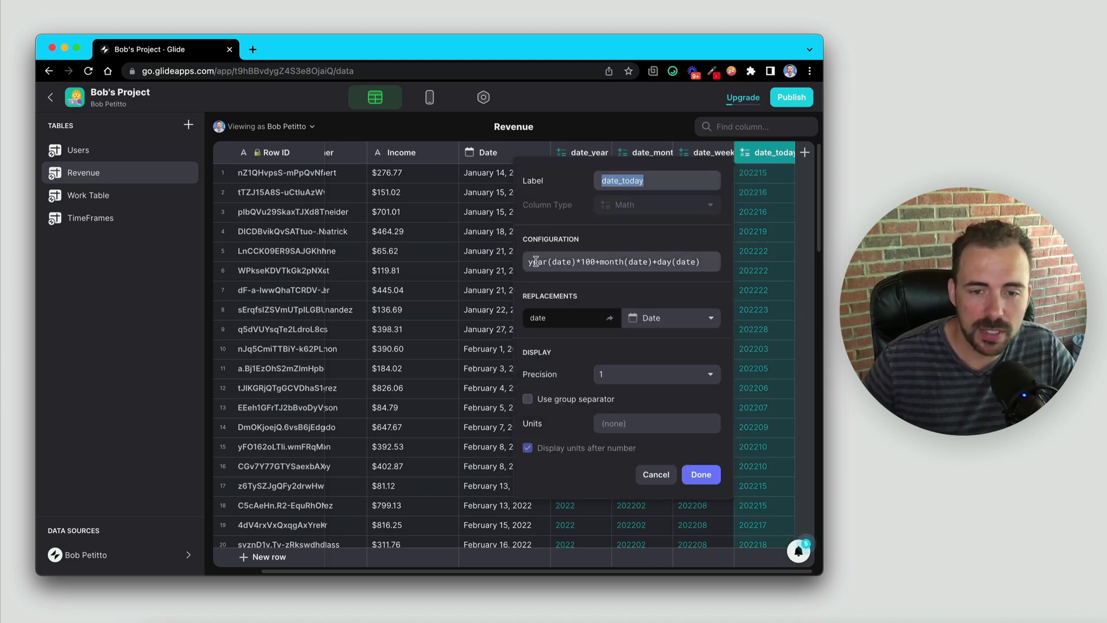
pyautogui.click(591, 261)
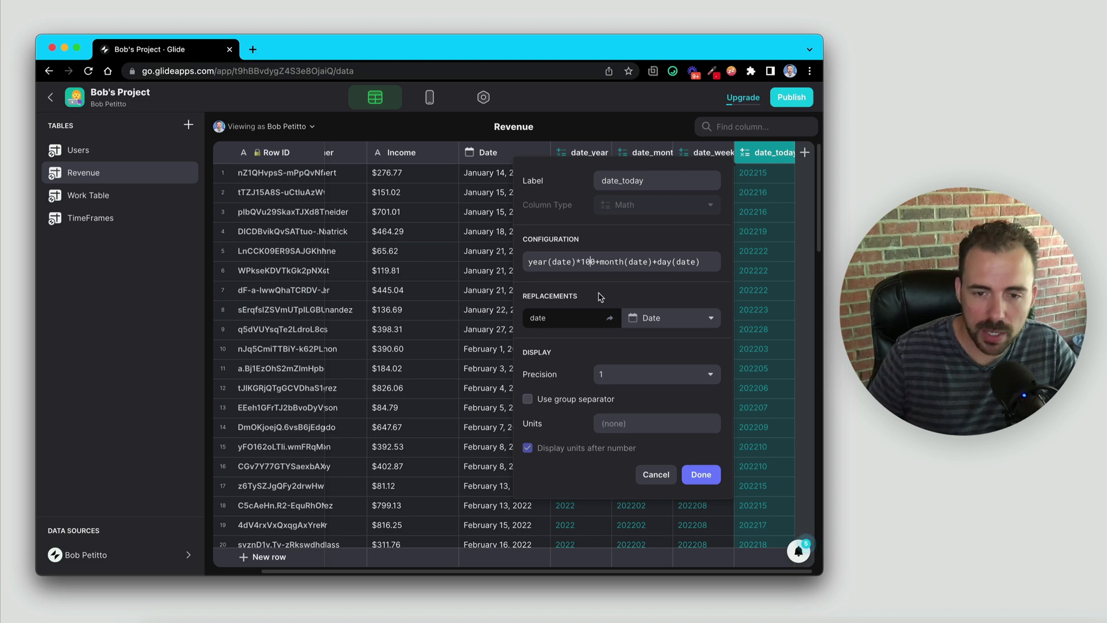
pyautogui.write('00')
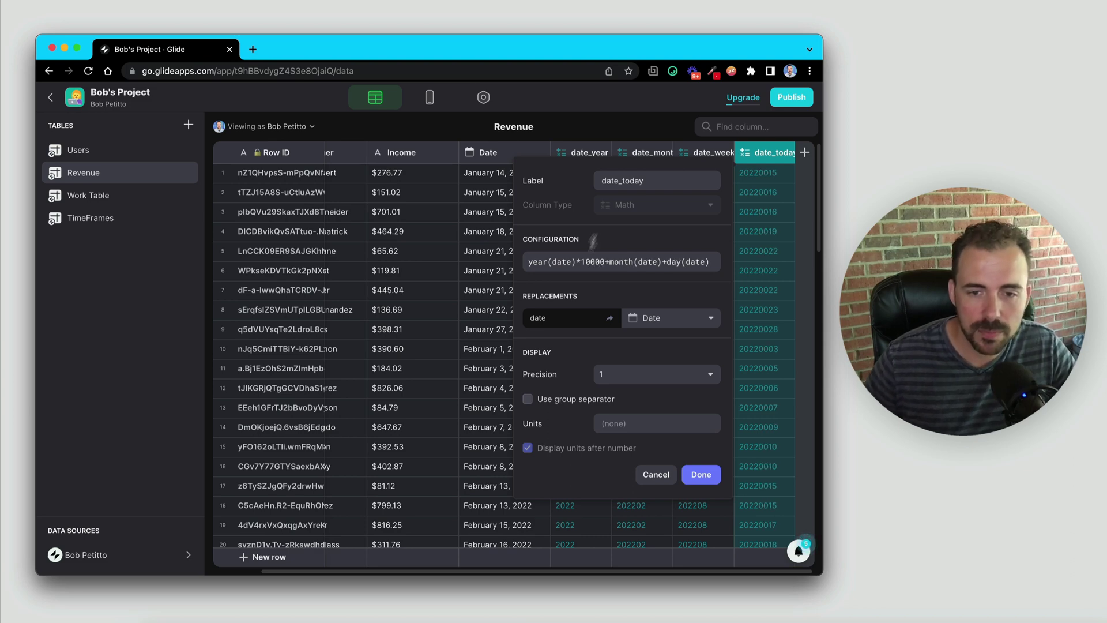
pyautogui.click(662, 261)
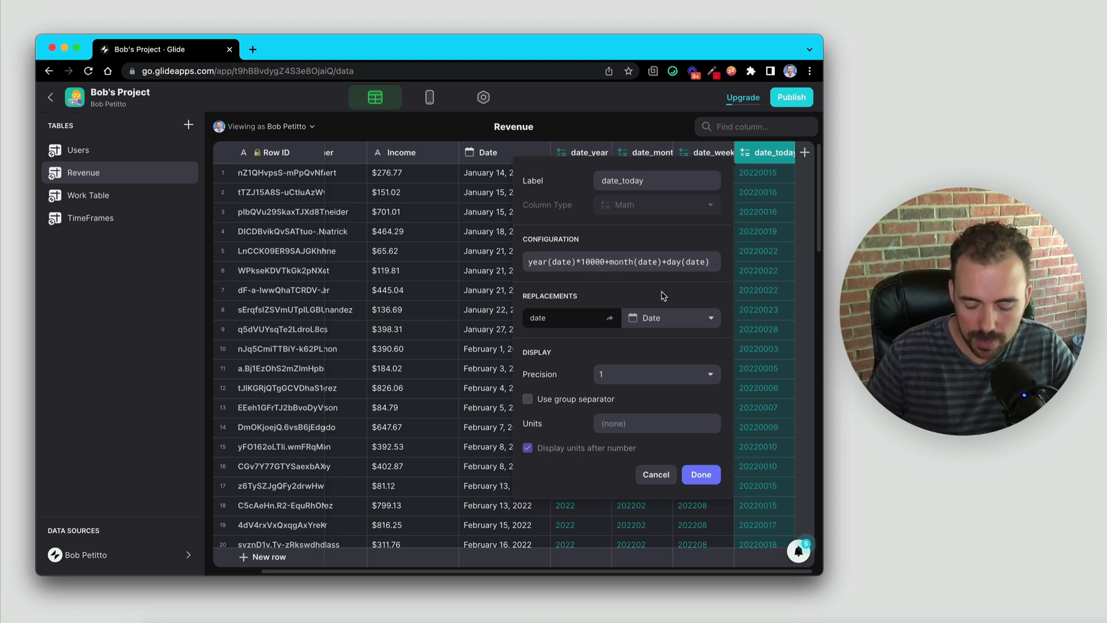
pyautogui.write('*100')
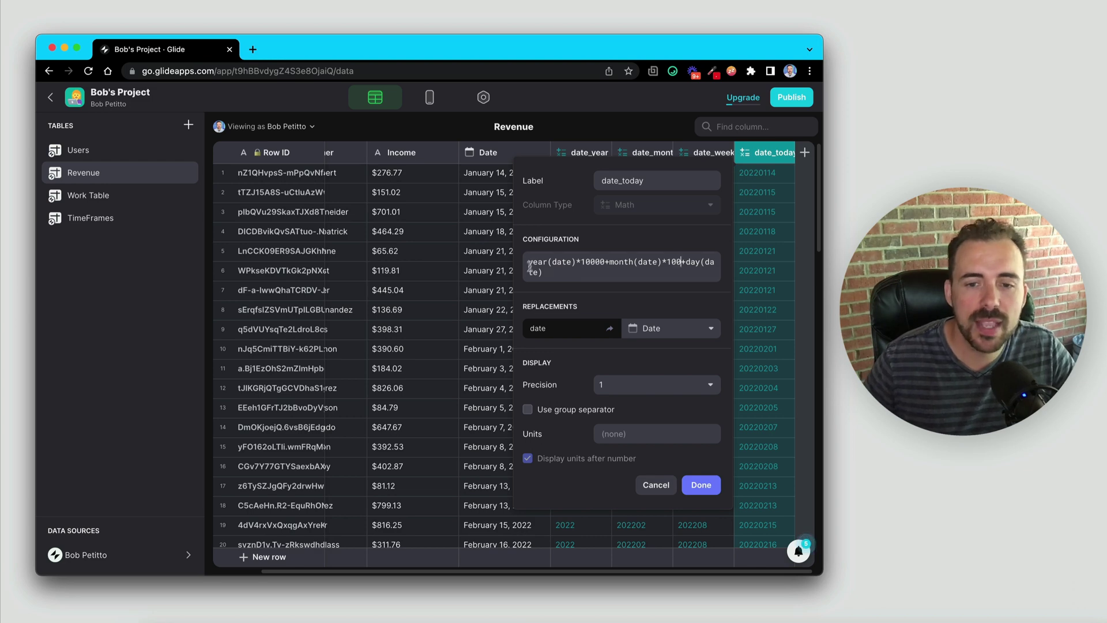
pyautogui.click(701, 485)
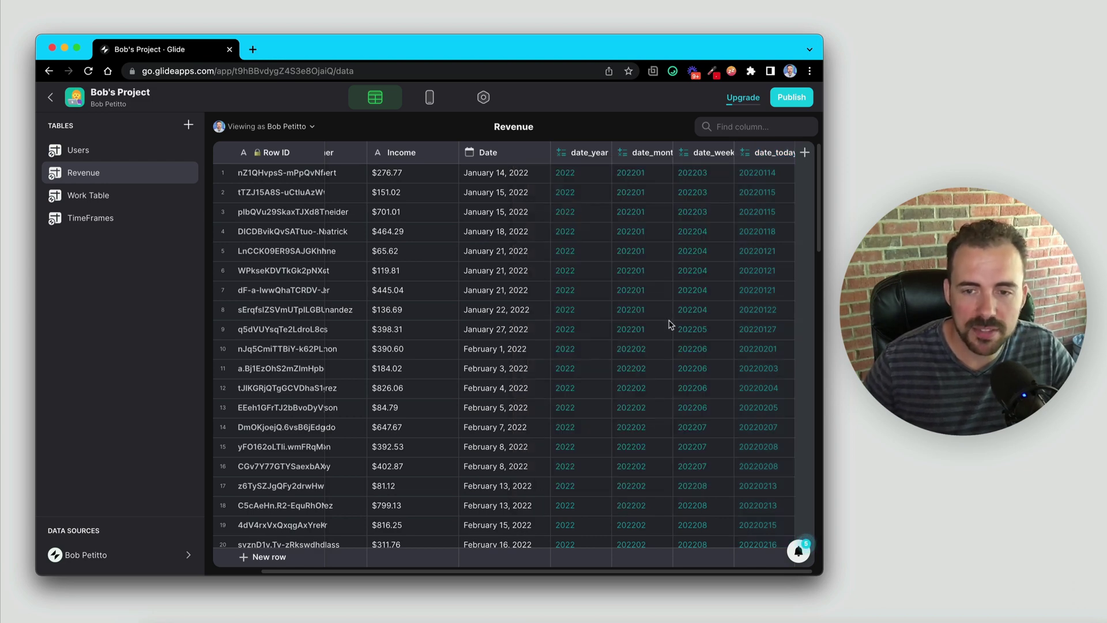
# - Compare the date_today values with the dates in the first and last Revenue rows and review the four date columns
pyautogui.click(756, 173)
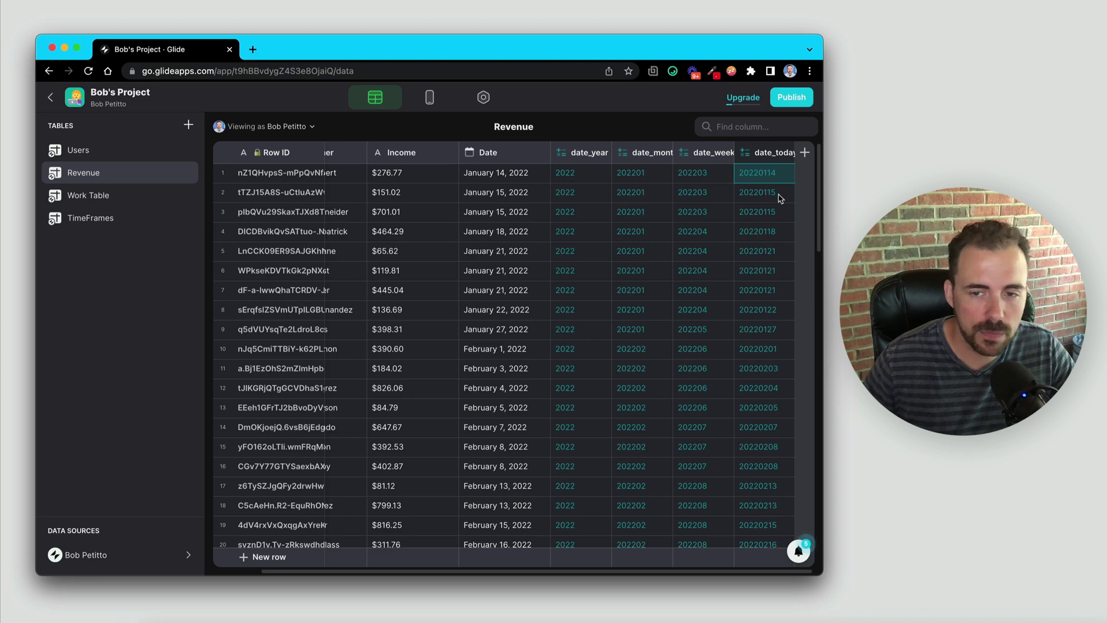
pyautogui.scroll(-15, 771, 311)
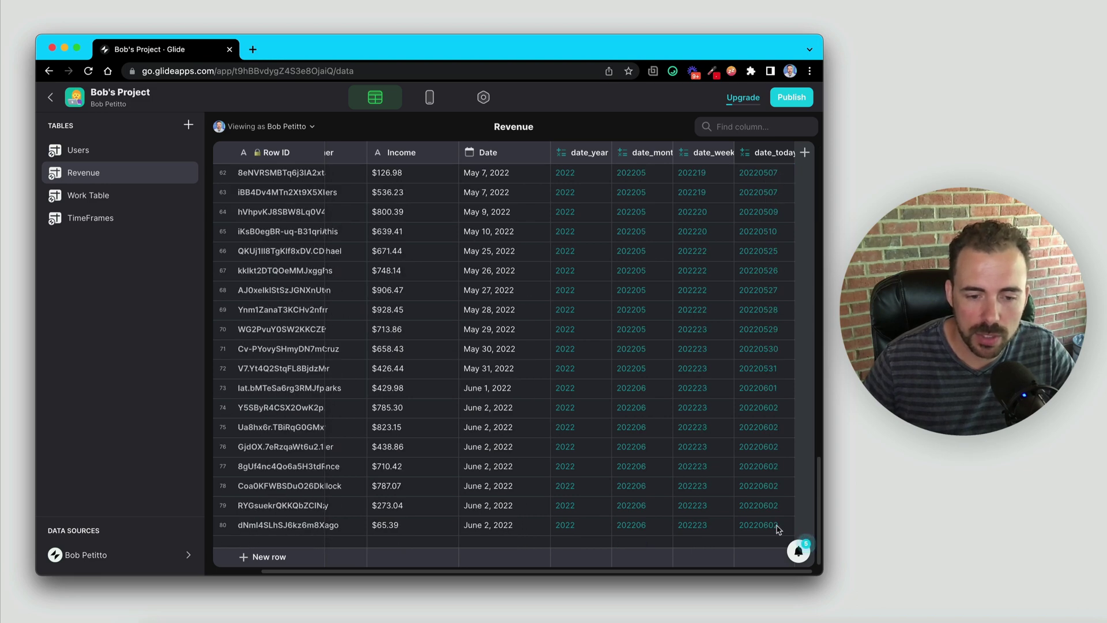
pyautogui.click(778, 529)
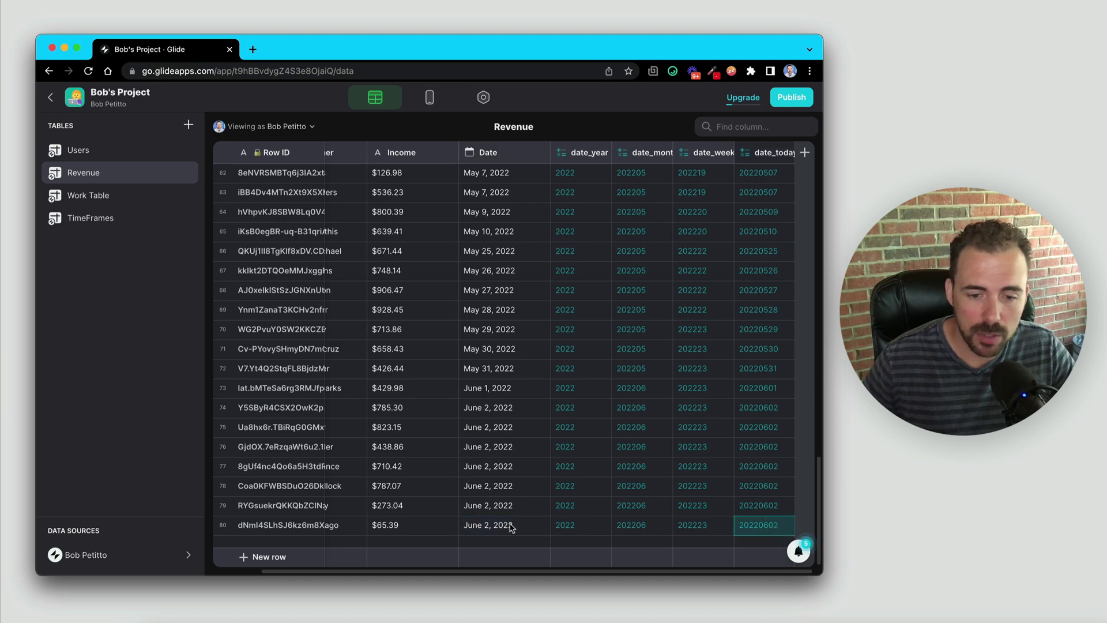
pyautogui.click(512, 527)
pyautogui.click(748, 530)
pyautogui.click(493, 375)
pyautogui.click(761, 153)
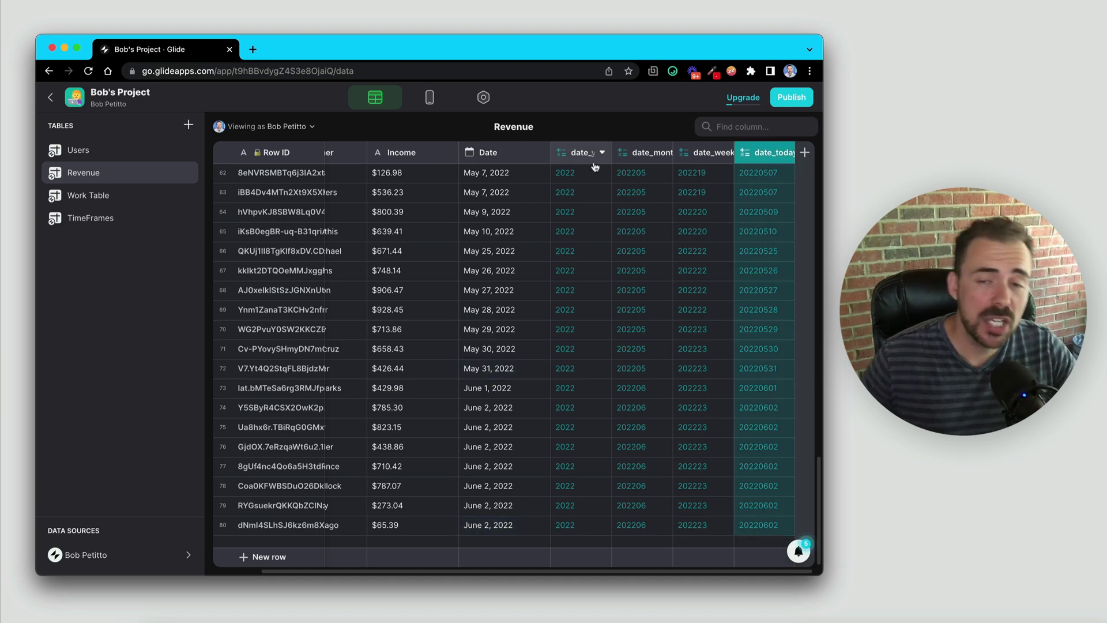
pyautogui.click(594, 153)
pyautogui.click(646, 153)
pyautogui.click(707, 152)
pyautogui.click(771, 153)
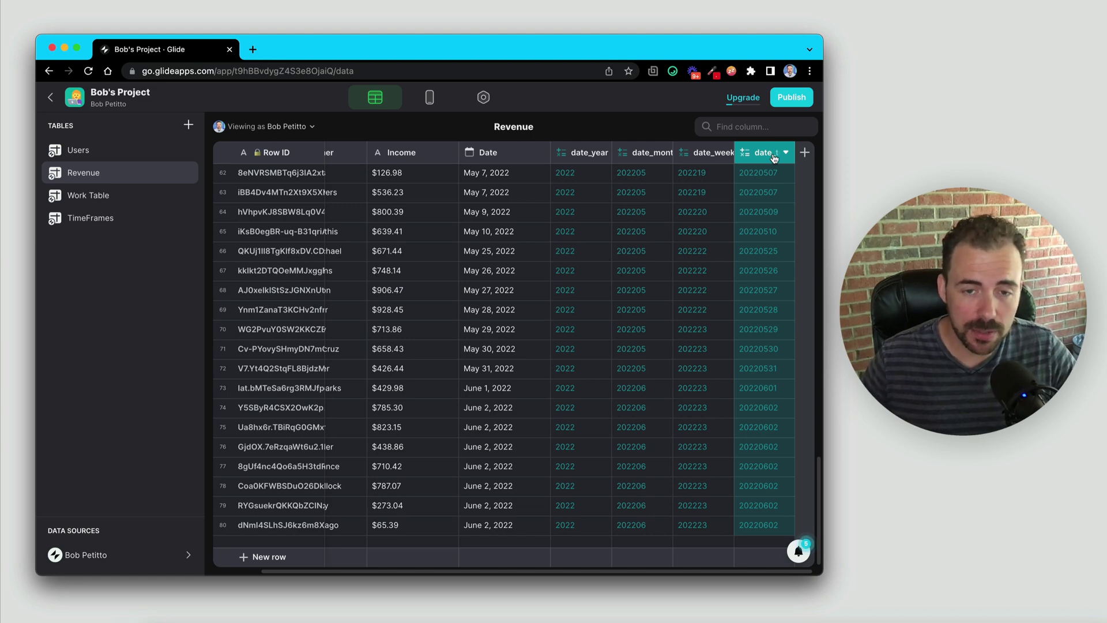
# - Open the Now column of the Work Table for editing and rename it Now_year
pyautogui.click(96, 196)
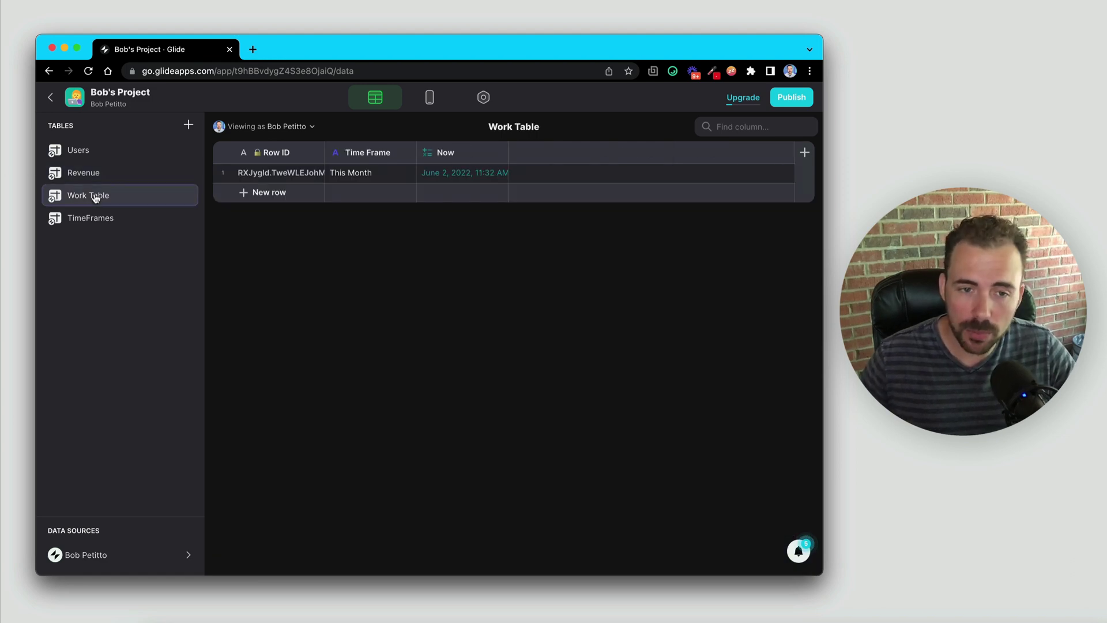
pyautogui.click(452, 156)
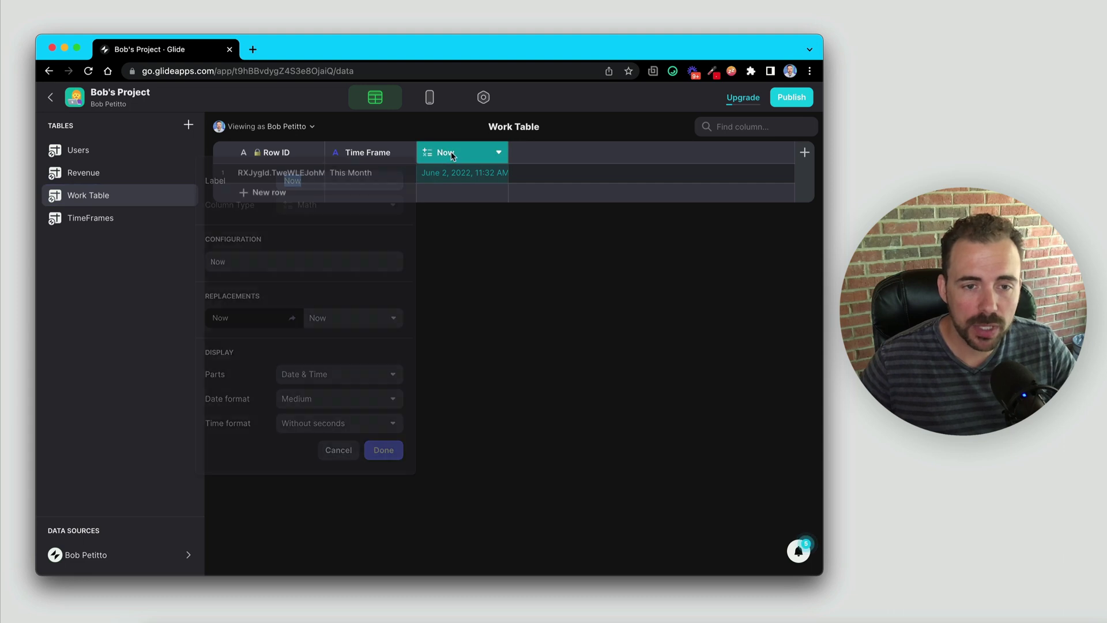
pyautogui.click(320, 183)
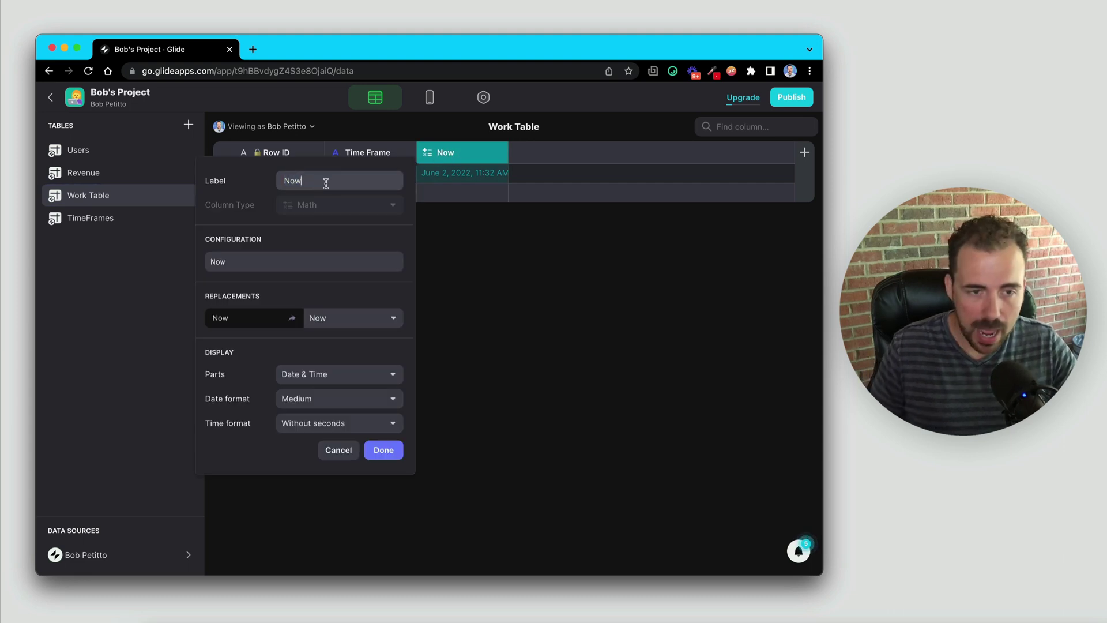
pyautogui.write('_mon')
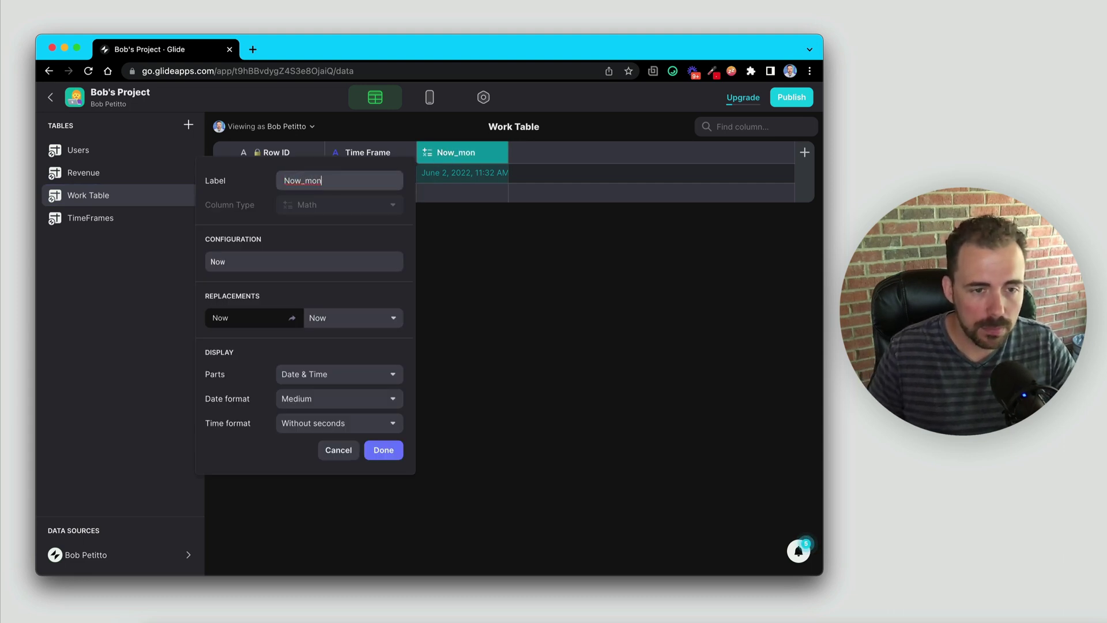
pyautogui.press('BackSpace')
pyautogui.press('BackSpace')
pyautogui.press('BackSpace')
pyautogui.write('year')
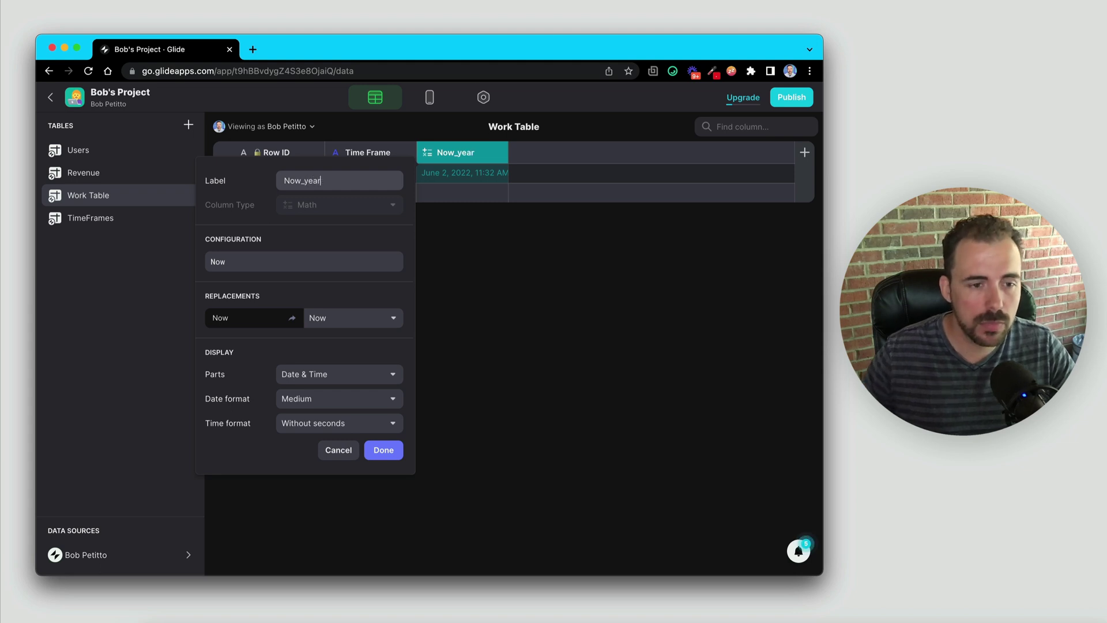
# - Set the Now_year formula to year(Now) with precision 1 and no group separator, and save the column
pyautogui.click(212, 261)
pyautogui.write('year')
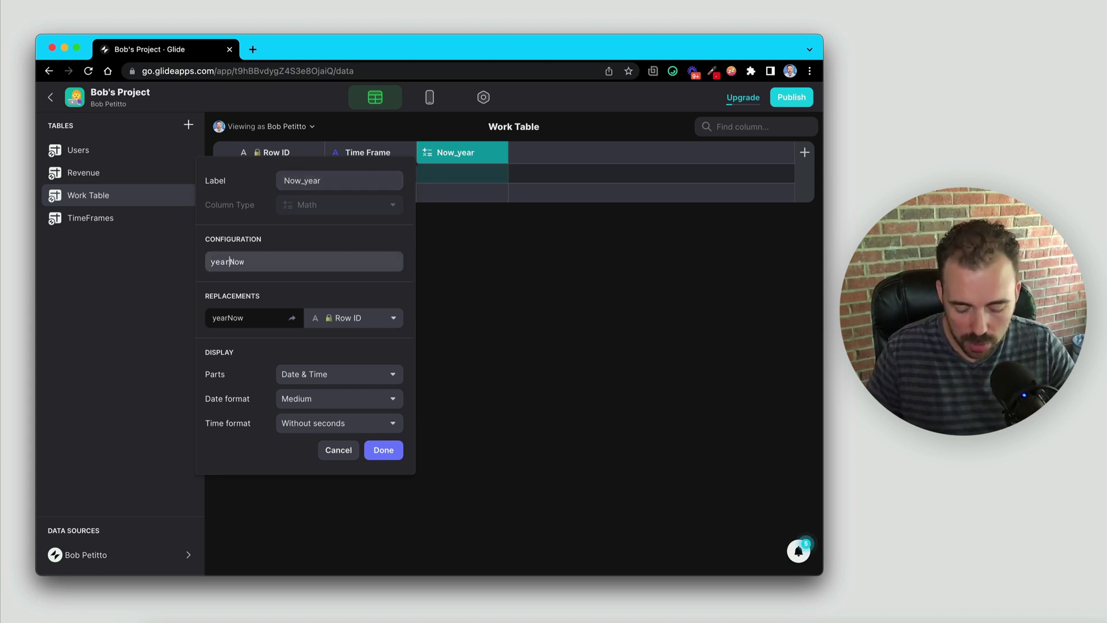
pyautogui.write('(Now)')
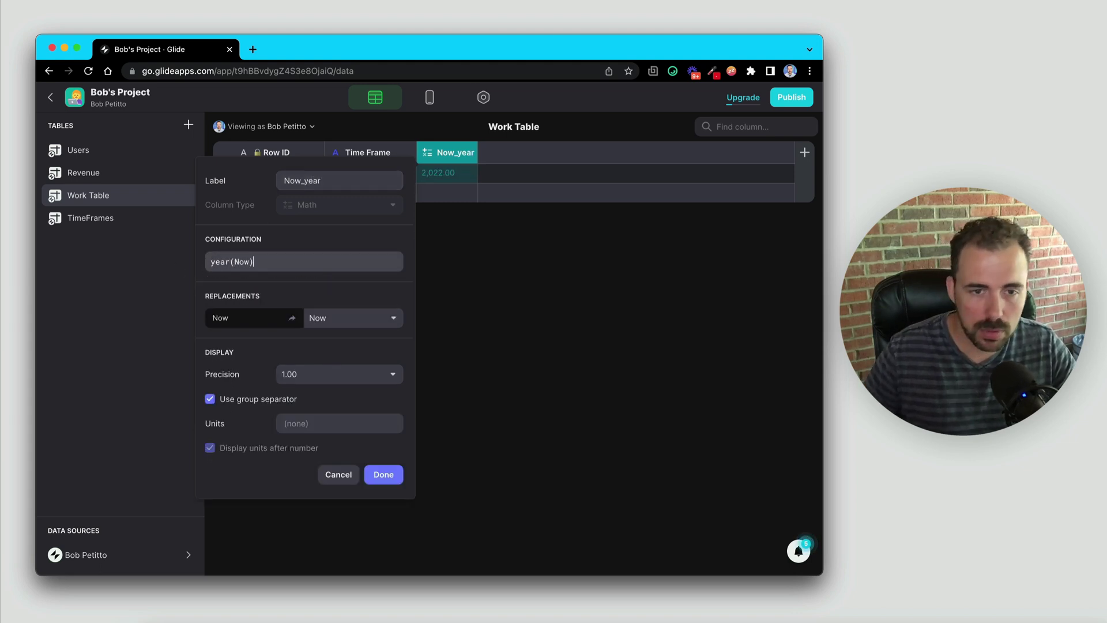
pyautogui.click(317, 375)
pyautogui.click(310, 398)
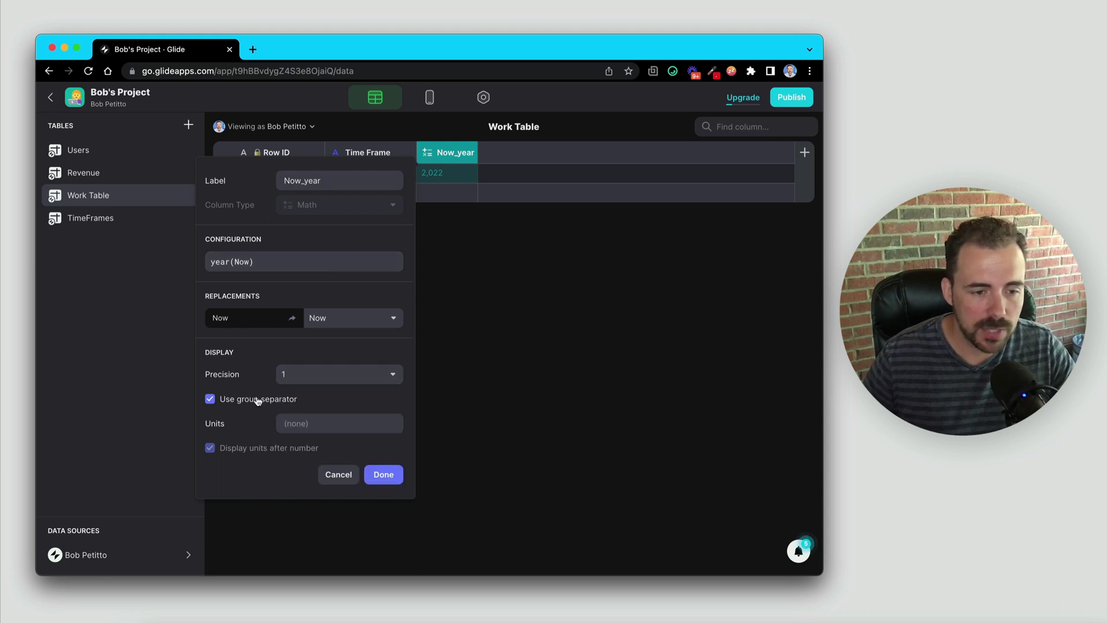
pyautogui.click(383, 474)
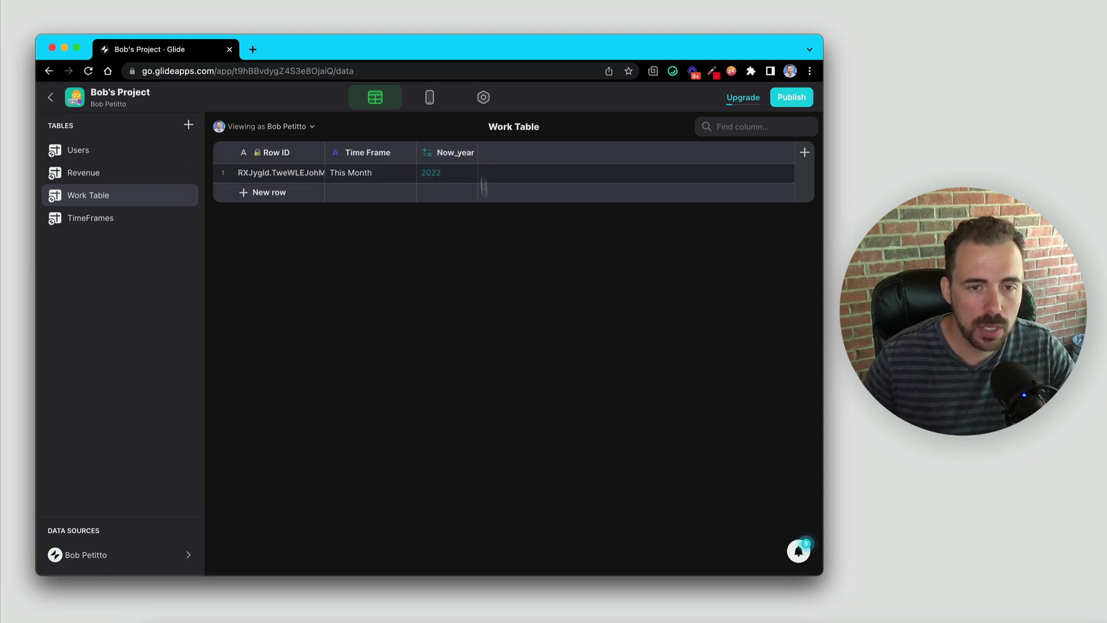
# - Duplicate the Now_year column and name the copy Now_month
pyautogui.click(465, 153)
pyautogui.click(432, 196)
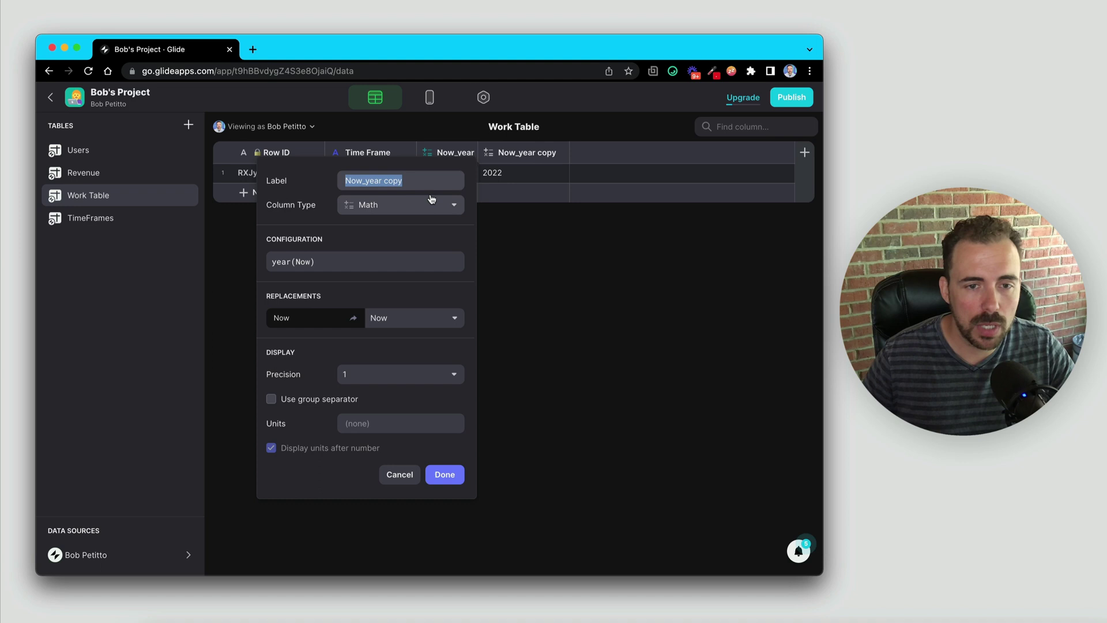
pyautogui.click(398, 180)
pyautogui.moveTo(366, 180); pyautogui.dragTo(465, 181)
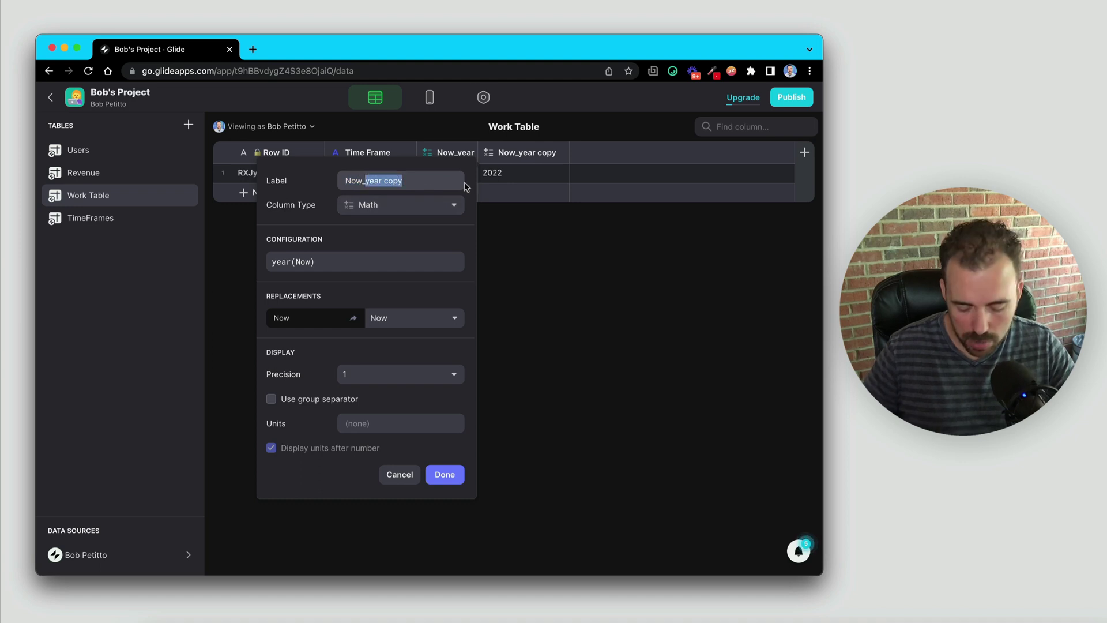
pyautogui.write('month')
# - Set the Now_month column's formula to year(Now)*100+month(Now) and save the column
pyautogui.click(344, 262)
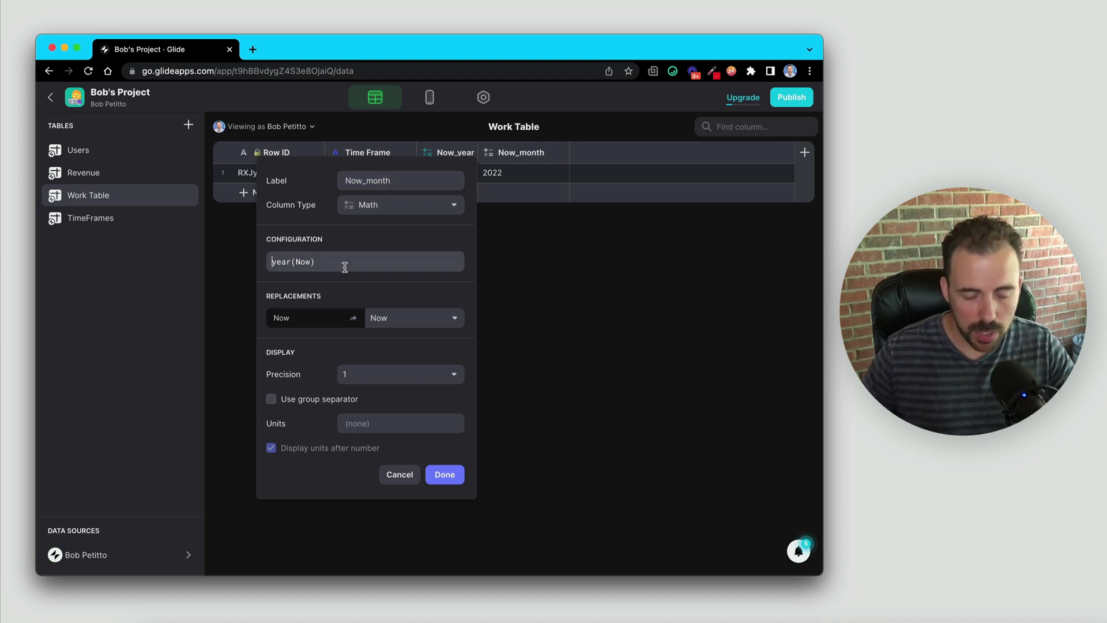
pyautogui.write('*100')
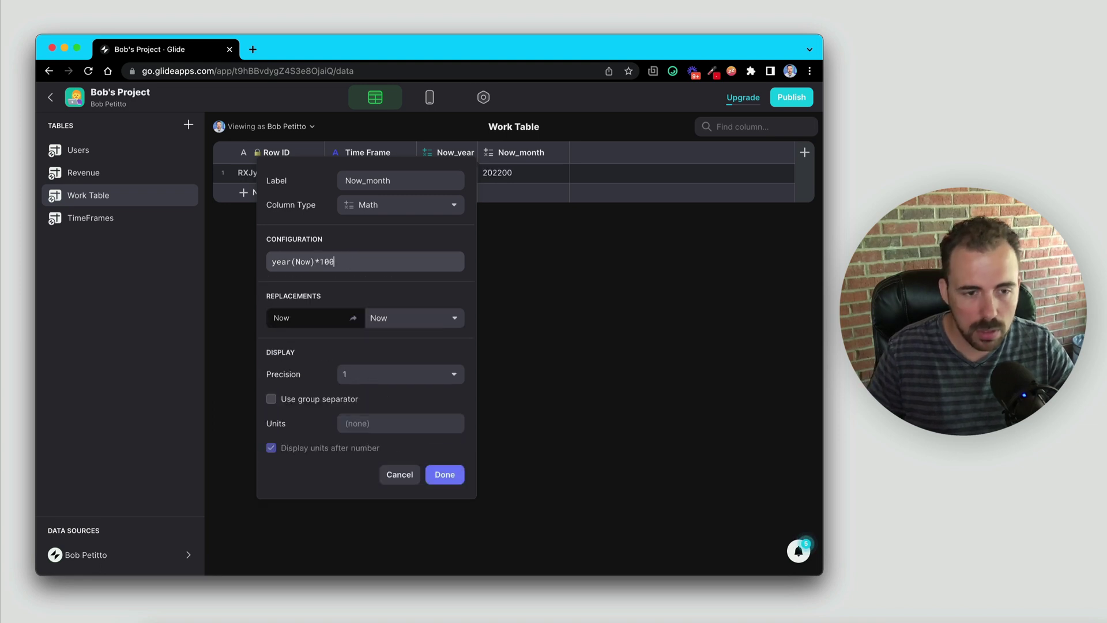
pyautogui.write('+month(')
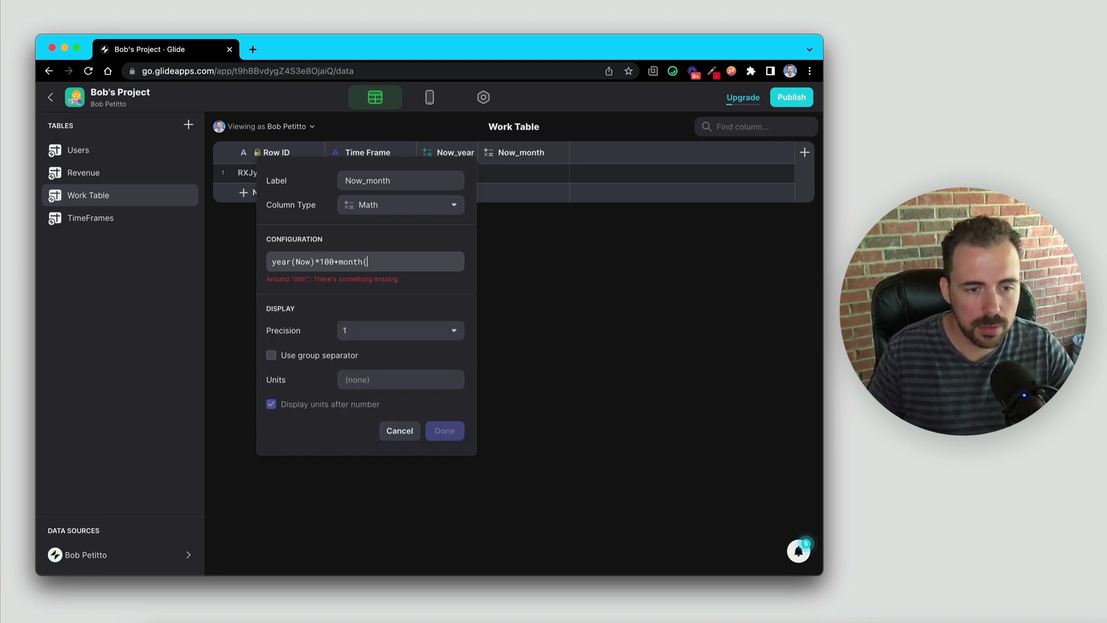
pyautogui.write('Now)')
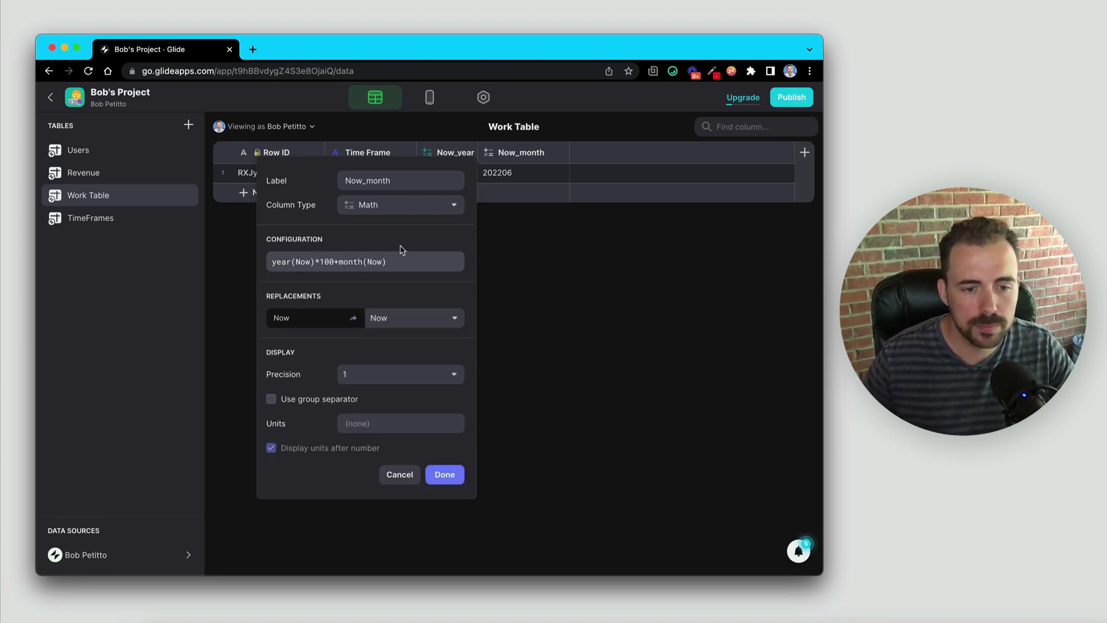
pyautogui.click(452, 473)
# - Duplicate the Now_month column and name the copy Now_week
pyautogui.click(527, 152)
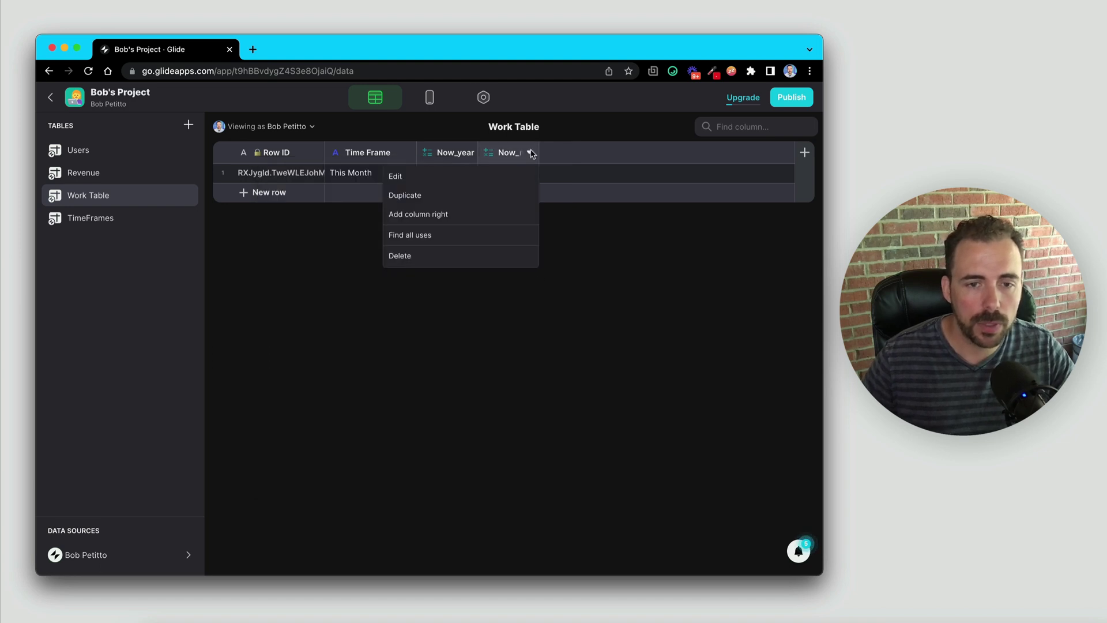
pyautogui.click(501, 190)
pyautogui.press('Left')
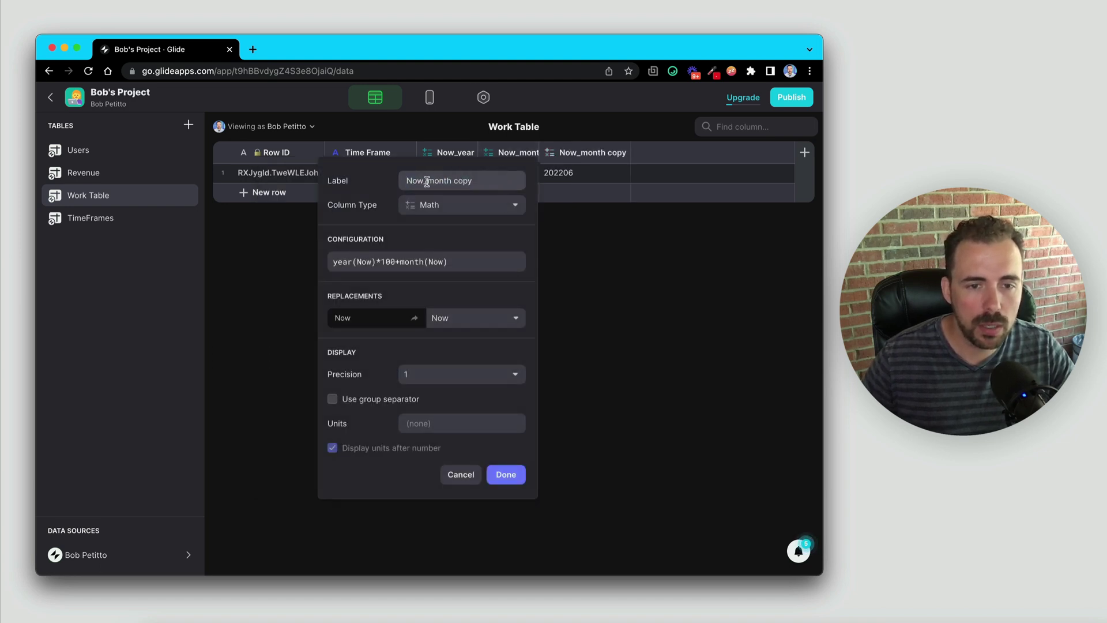
pyautogui.moveTo(427, 180); pyautogui.dragTo(473, 181)
pyautogui.write('week')
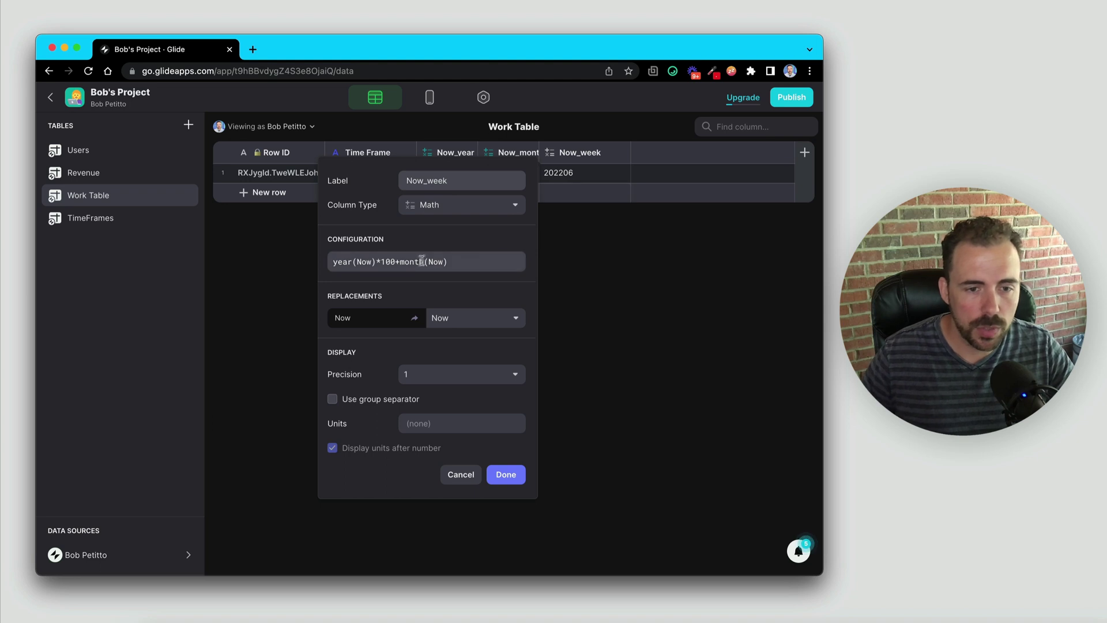
# - Change the Now_week column's formula to year(Now)*100+weeknum(Now) and save the column
pyautogui.moveTo(402, 262); pyautogui.dragTo(427, 263)
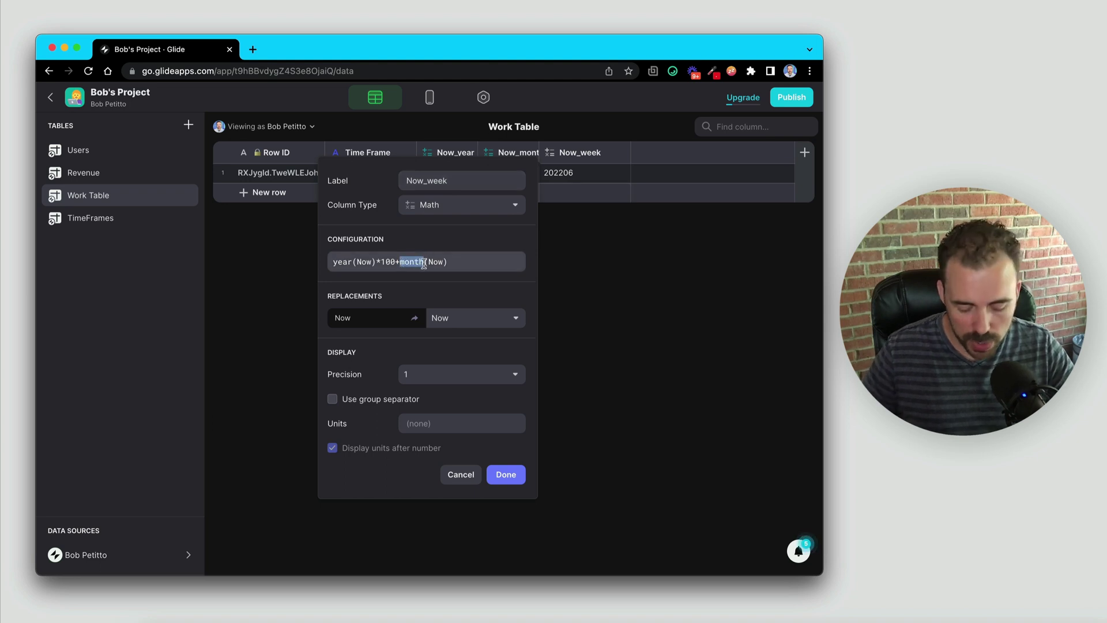
pyautogui.write('weeknum')
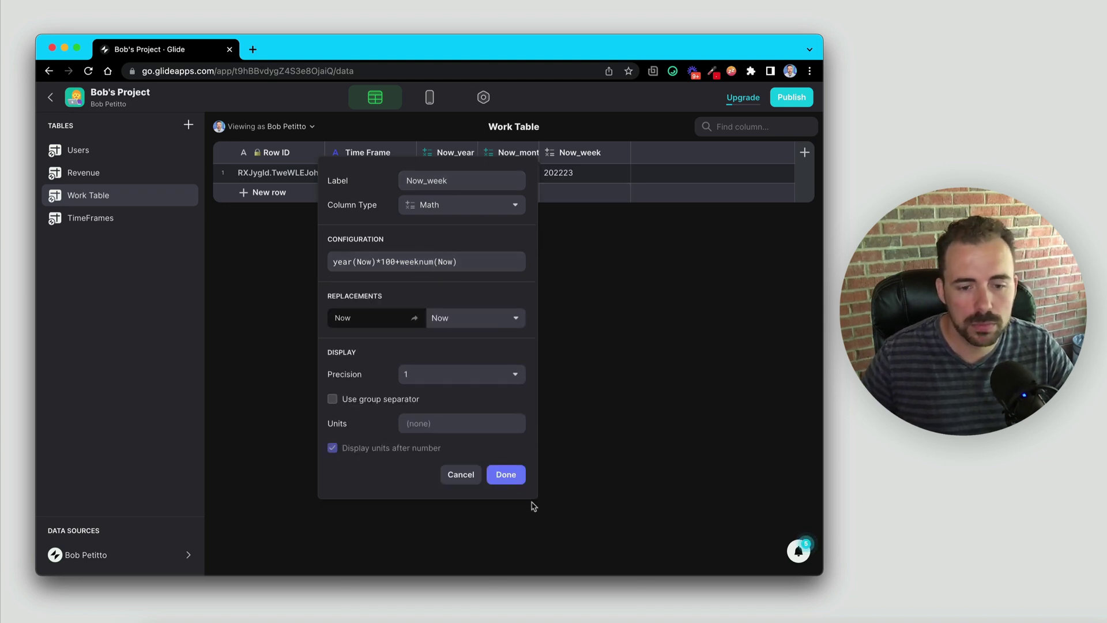
pyautogui.click(506, 474)
# - Duplicate the Now_week column and name the copy Now_today
pyautogui.click(598, 158)
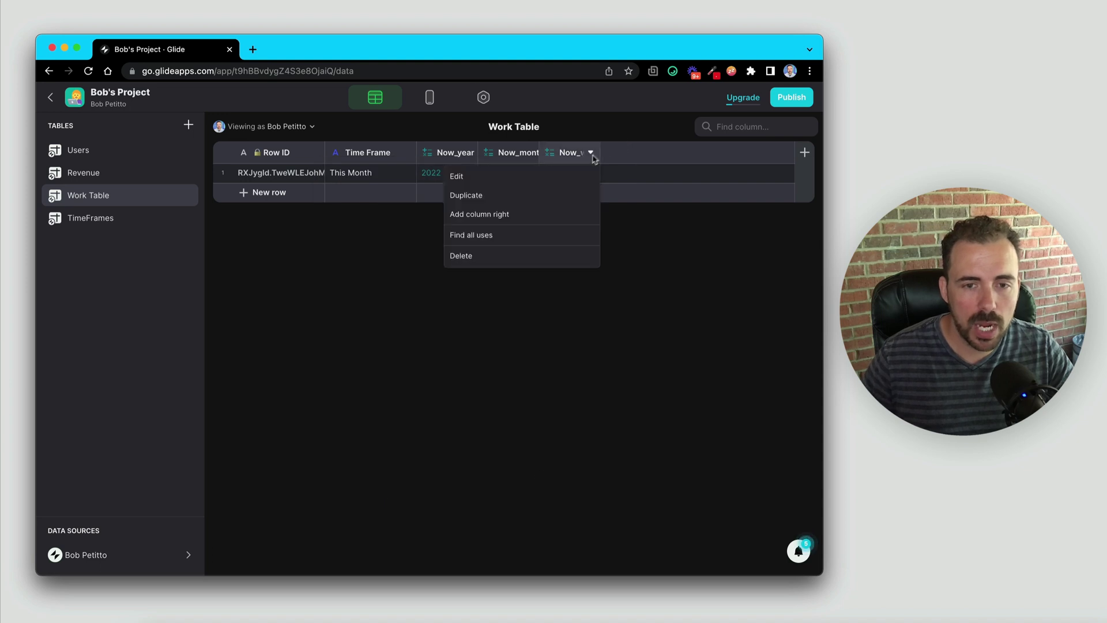
pyautogui.click(569, 196)
pyautogui.tripleClick(488, 182)
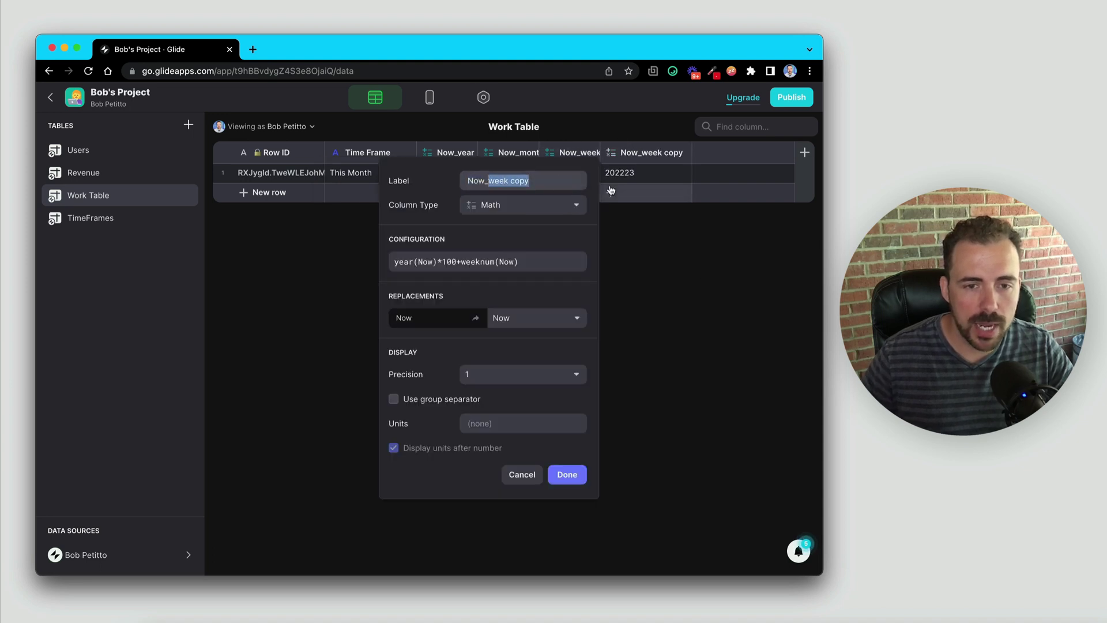
pyautogui.write('Now_today')
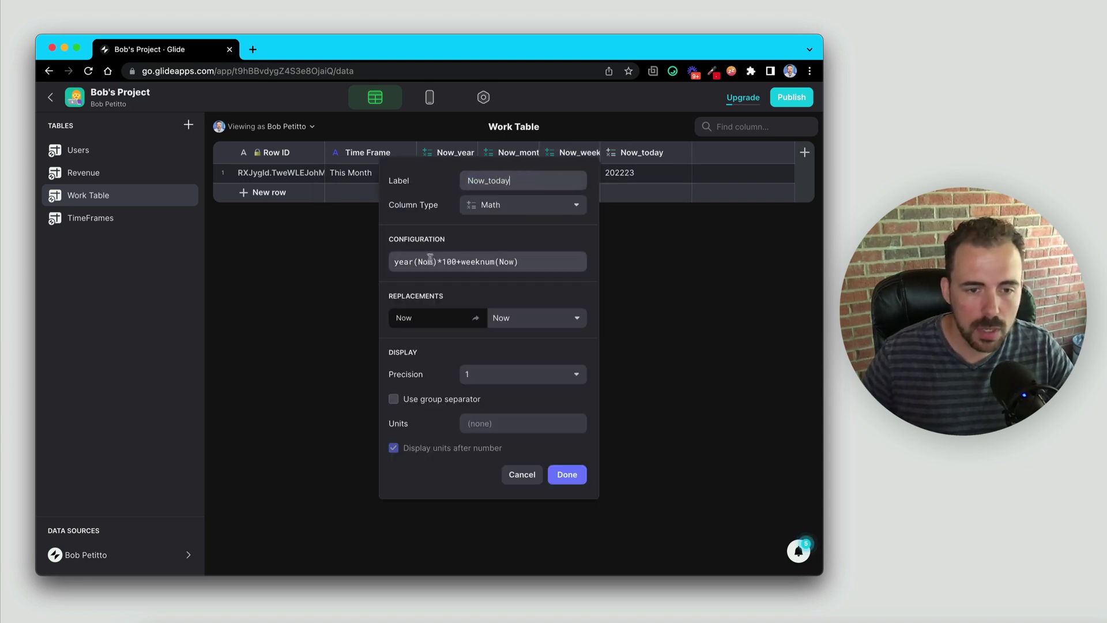
# - Set the Now_today column's formula to year(Now)*10000+month(Now)*100+day(Now) and save the column
pyautogui.click(455, 261)
pyautogui.write('00')
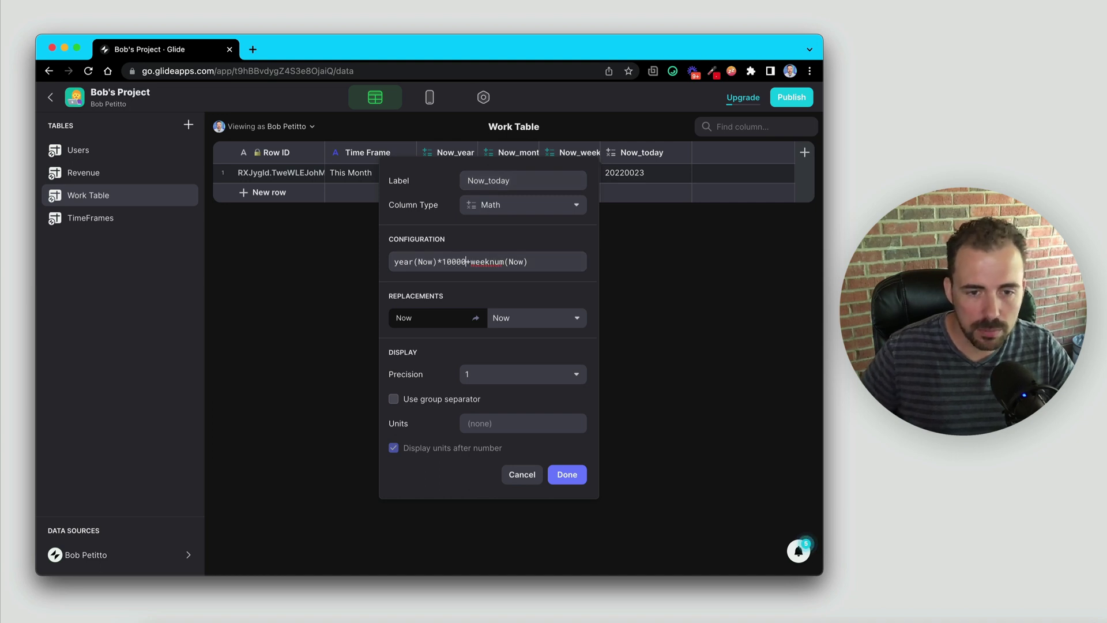
pyautogui.hotkey('alt', 'shift', 'Right')
pyautogui.write('month')
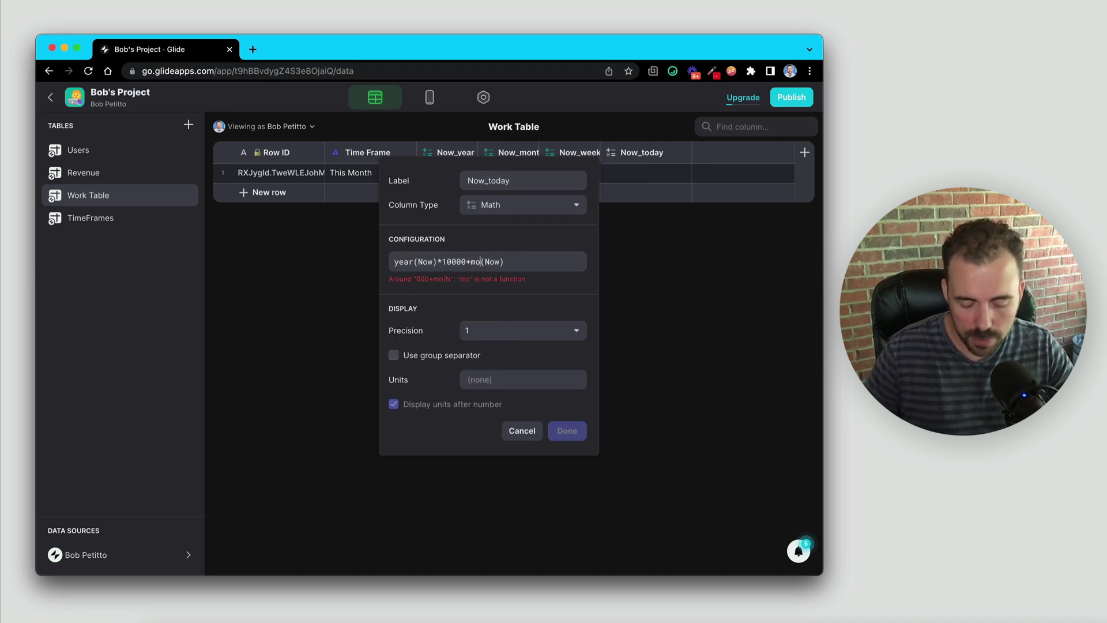
pyautogui.press('End')
pyautogui.write('*10')
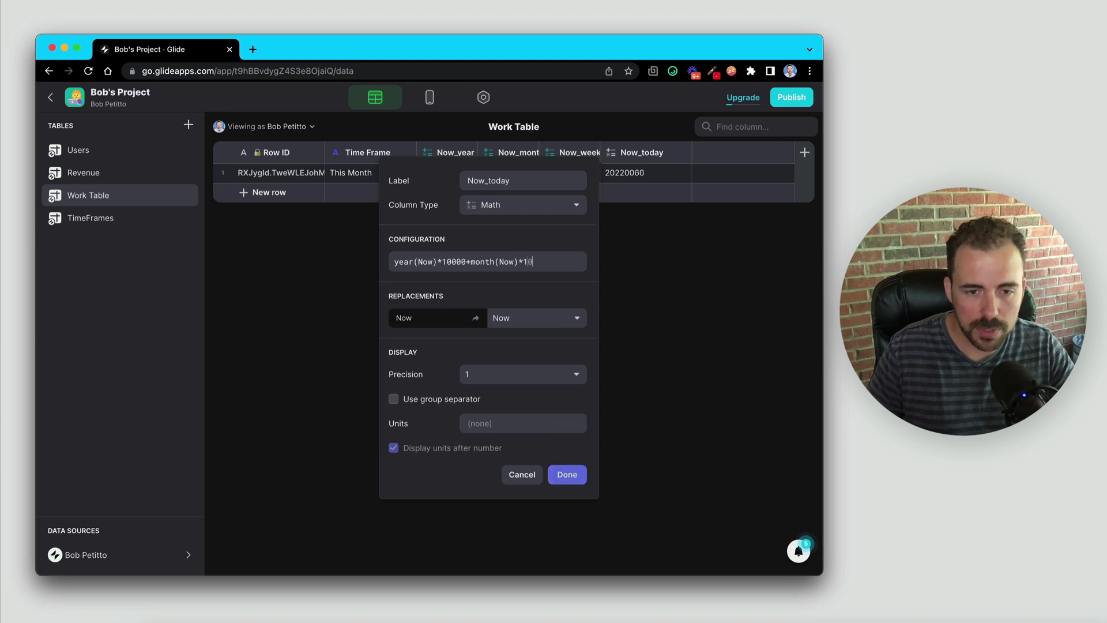
pyautogui.write('0+day(N')
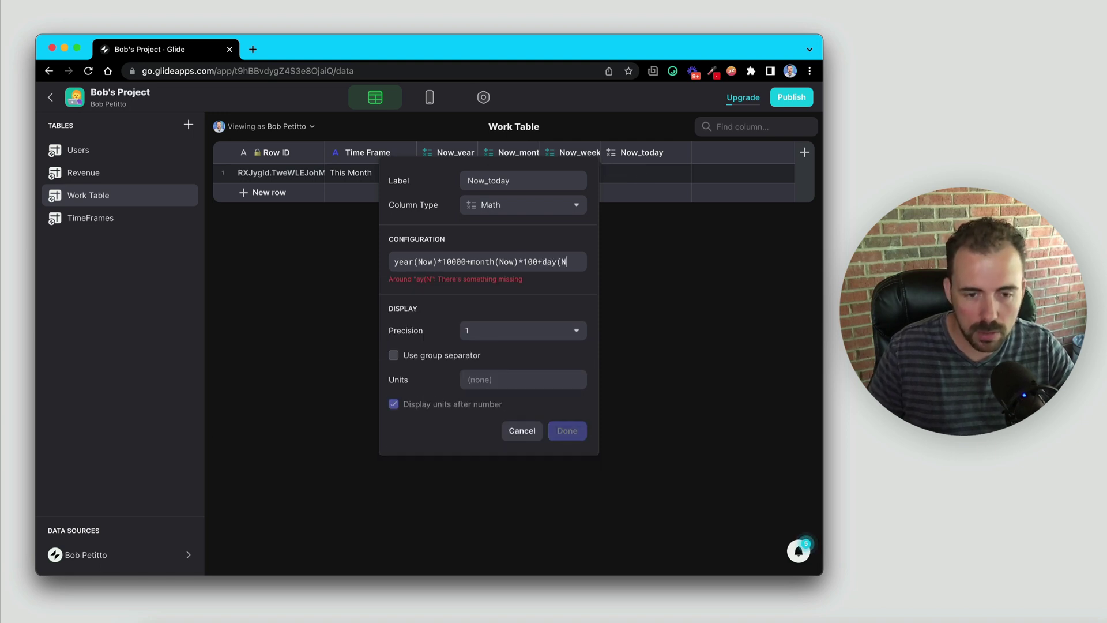
pyautogui.write('oew)')
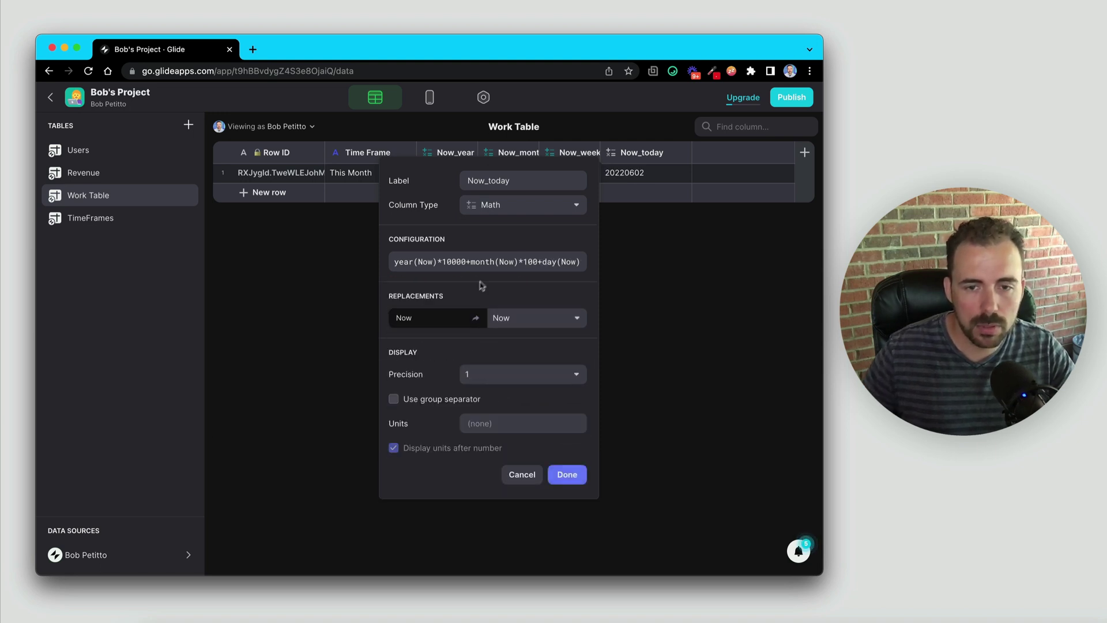
pyautogui.click(563, 474)
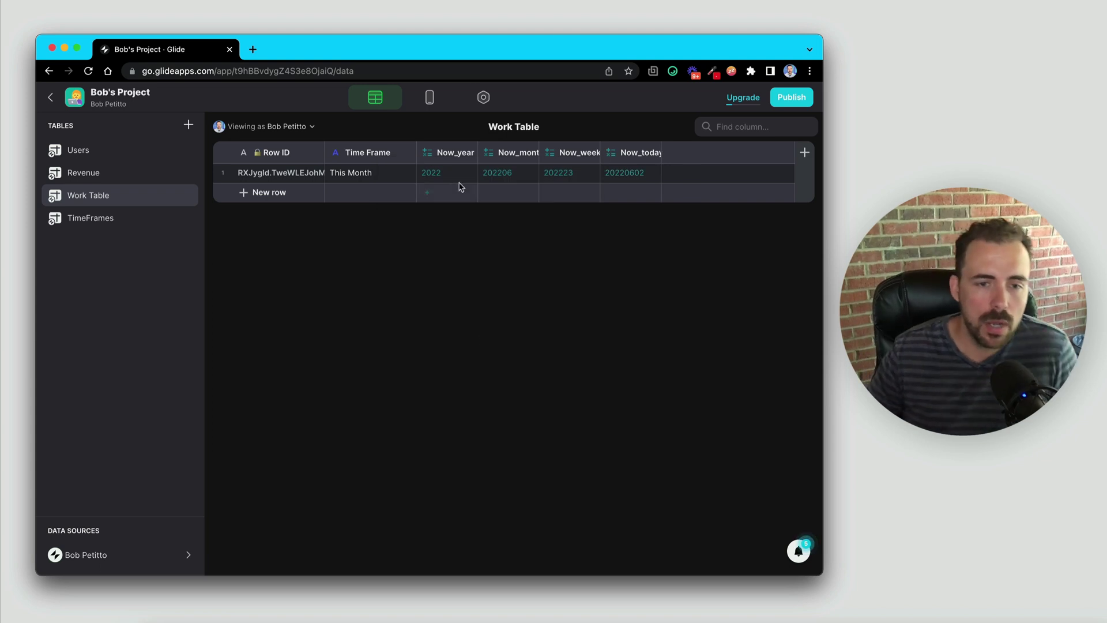
# - Clear the Time Frame value in the Work Table's row
pyautogui.click(635, 154)
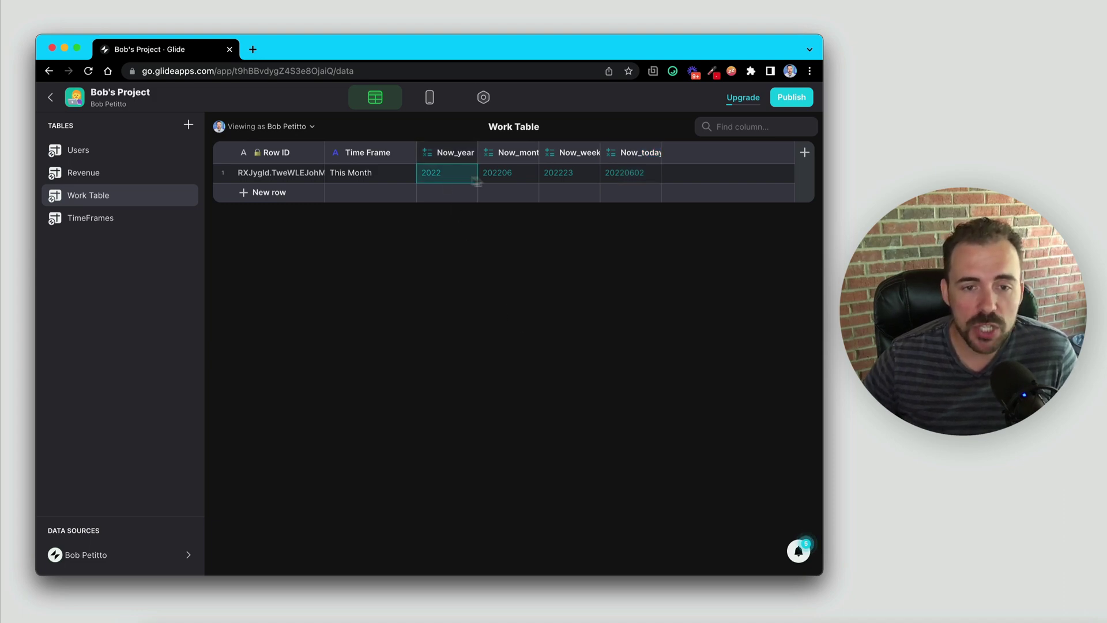
pyautogui.click(375, 172)
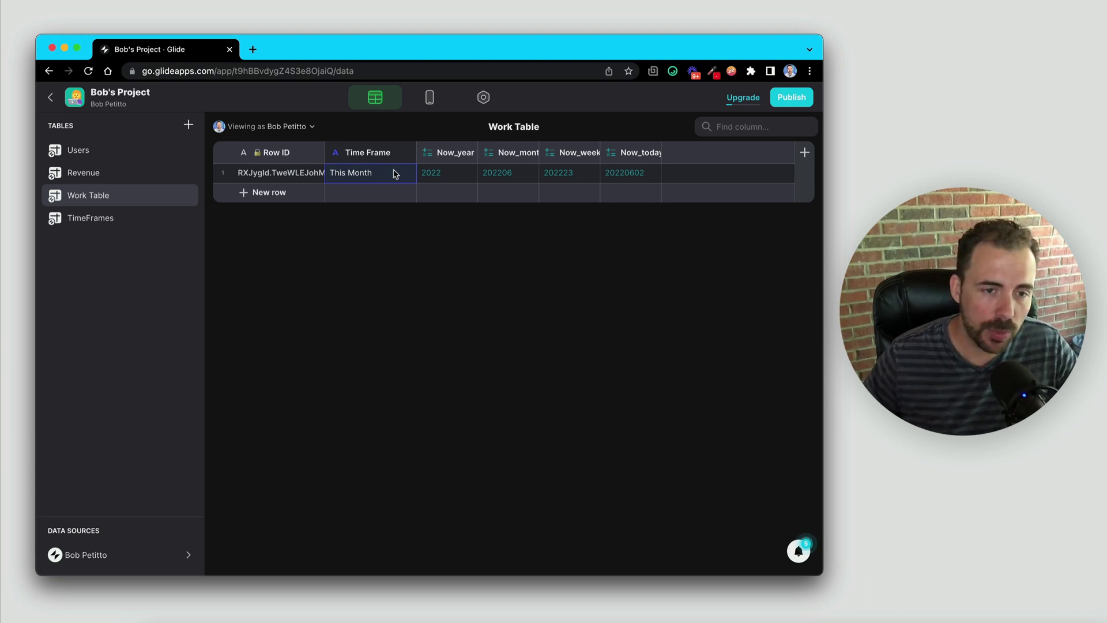
pyautogui.doubleClick(378, 173)
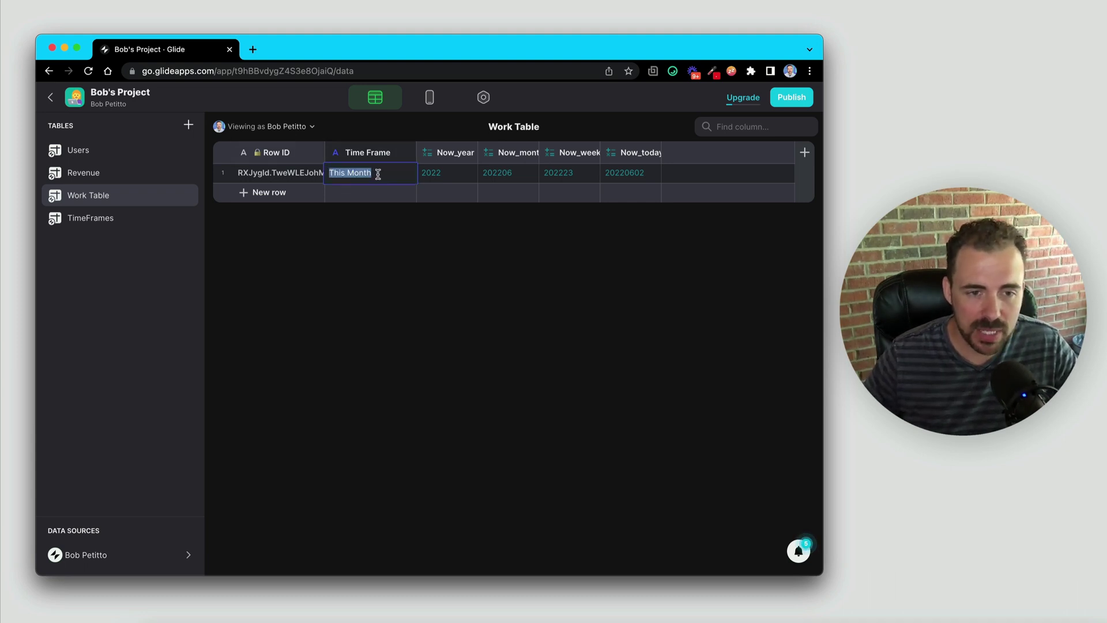
pyautogui.press('BackSpace')
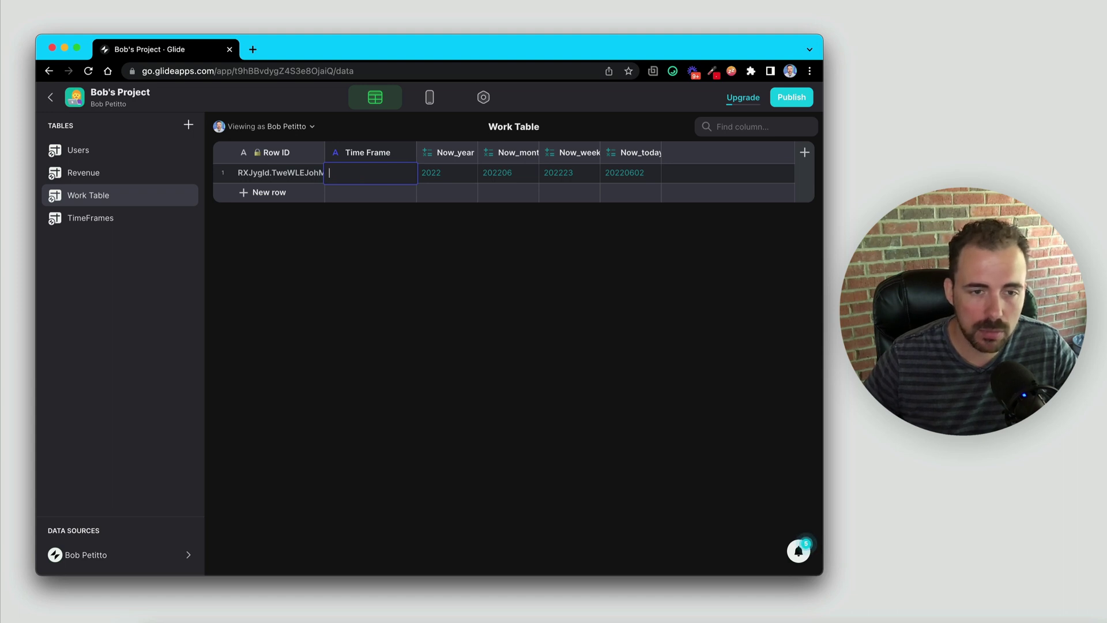
pyautogui.click(438, 176)
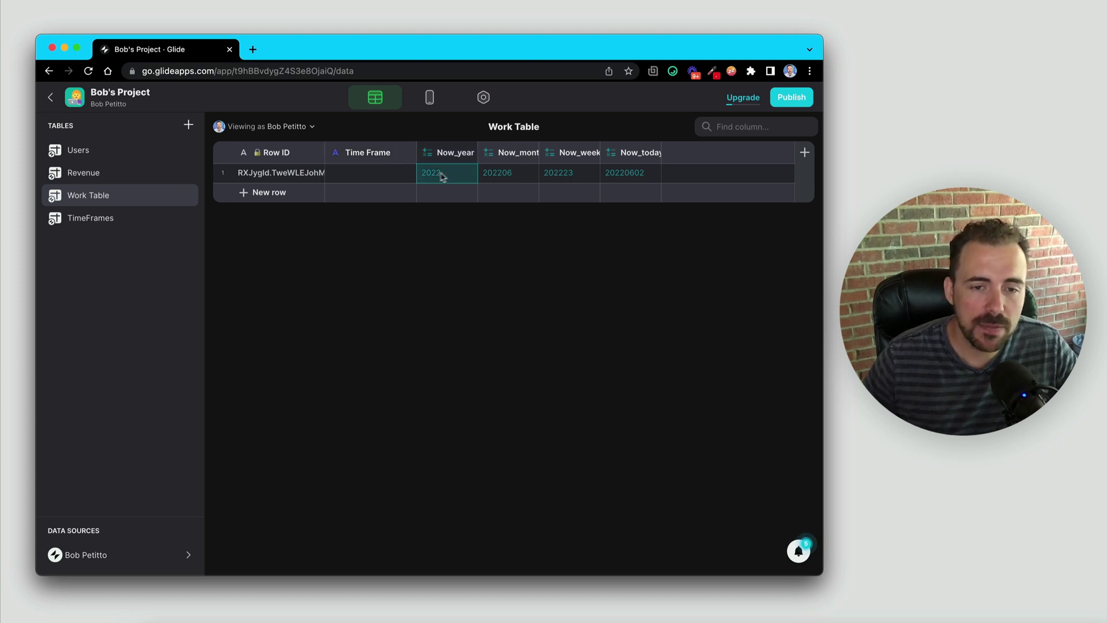
pyautogui.click(683, 175)
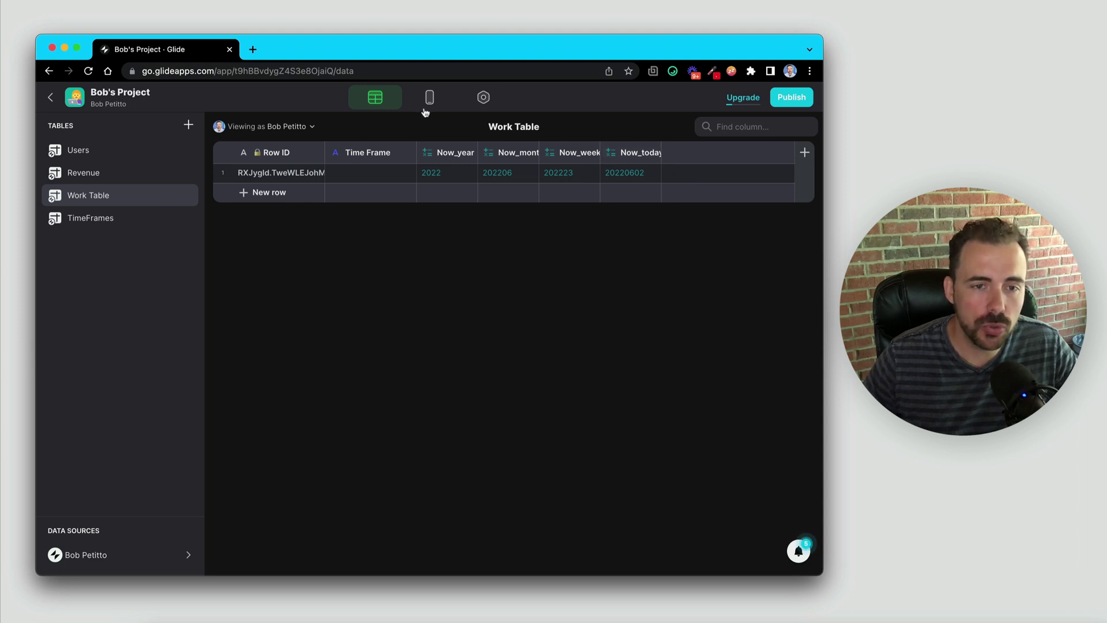
# - Add a Template column named All to the Revenue table with the template text "all" and save it
pyautogui.click(127, 176)
pyautogui.hscroll(2, 450, 251)
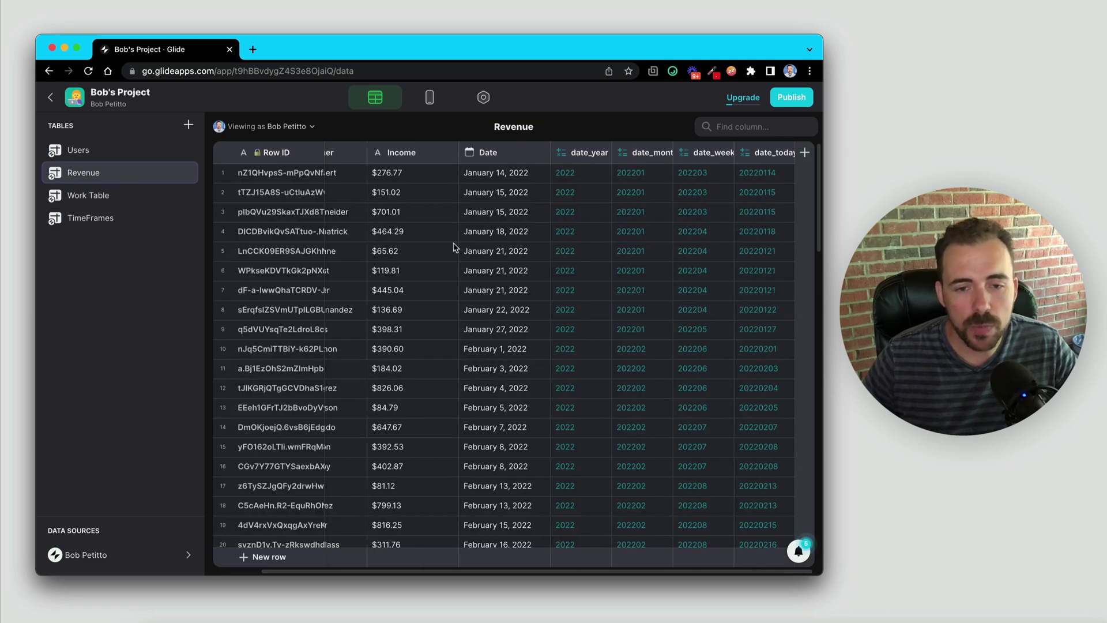
pyautogui.click(806, 152)
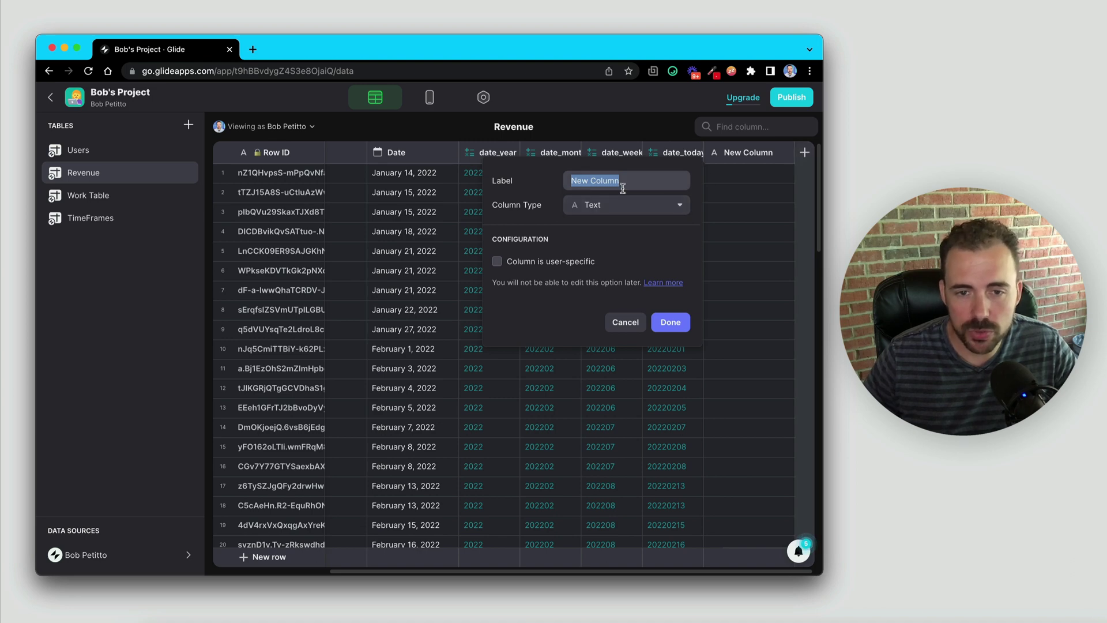
pyautogui.click(623, 207)
pyautogui.click(606, 266)
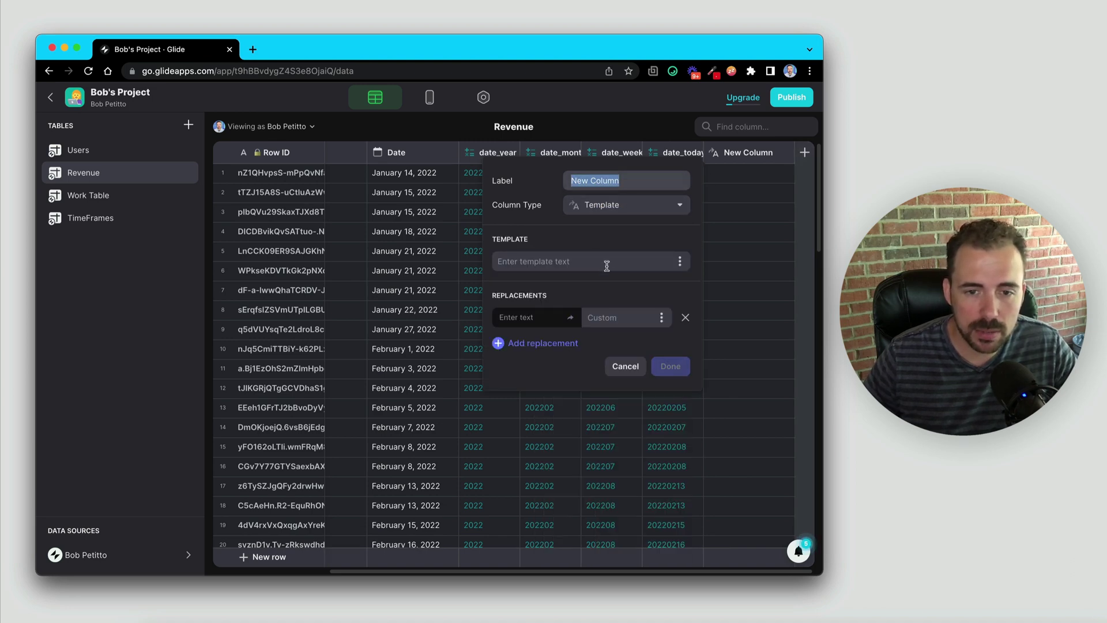
pyautogui.write('All')
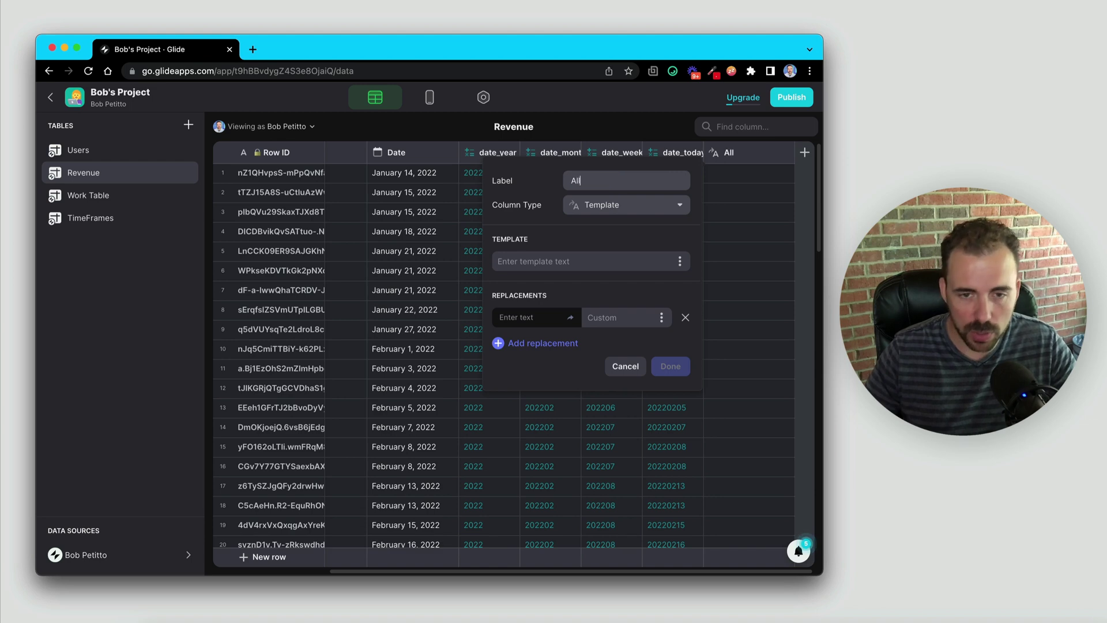
pyautogui.click(560, 257)
pyautogui.write('all')
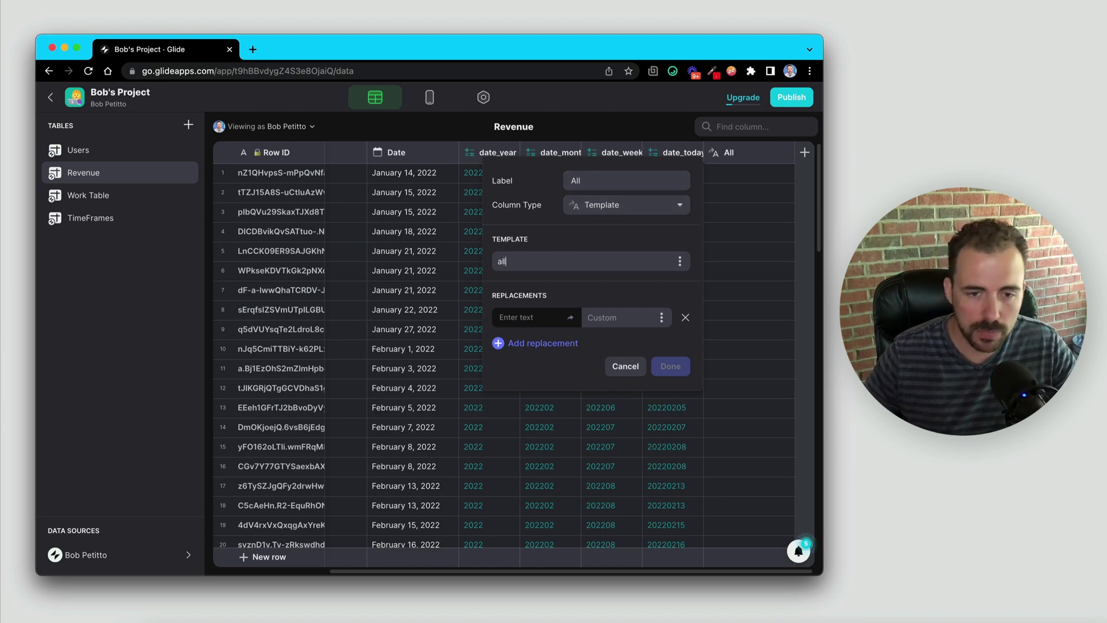
pyautogui.click(669, 367)
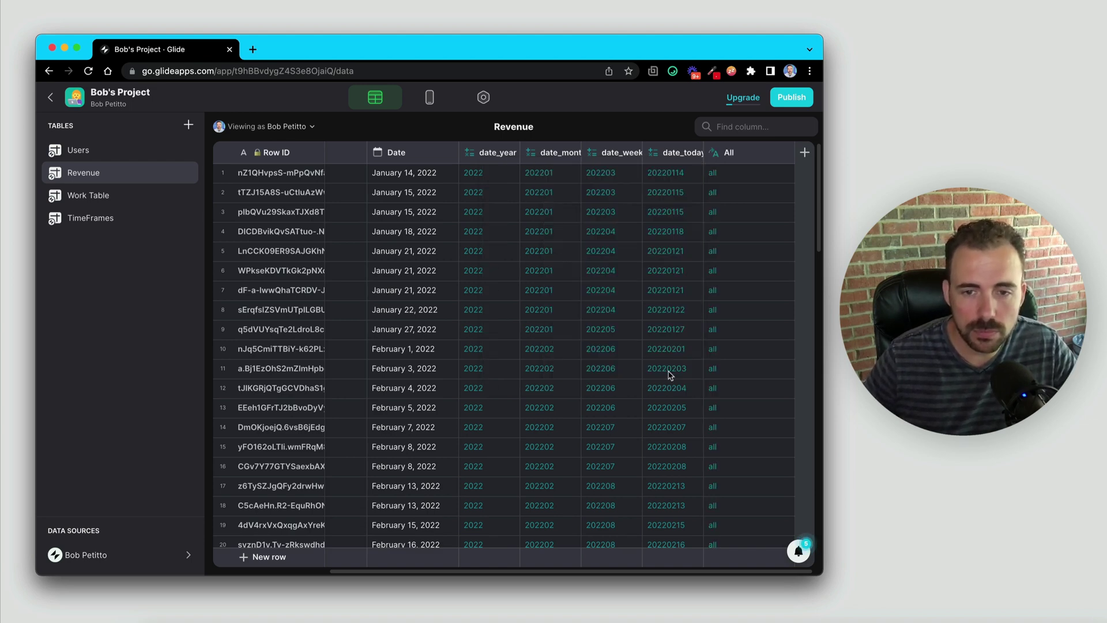
# - Add an If-Then-Else column to the Work Table whose first case returns "all" if Time Frame is empty
pyautogui.click(87, 196)
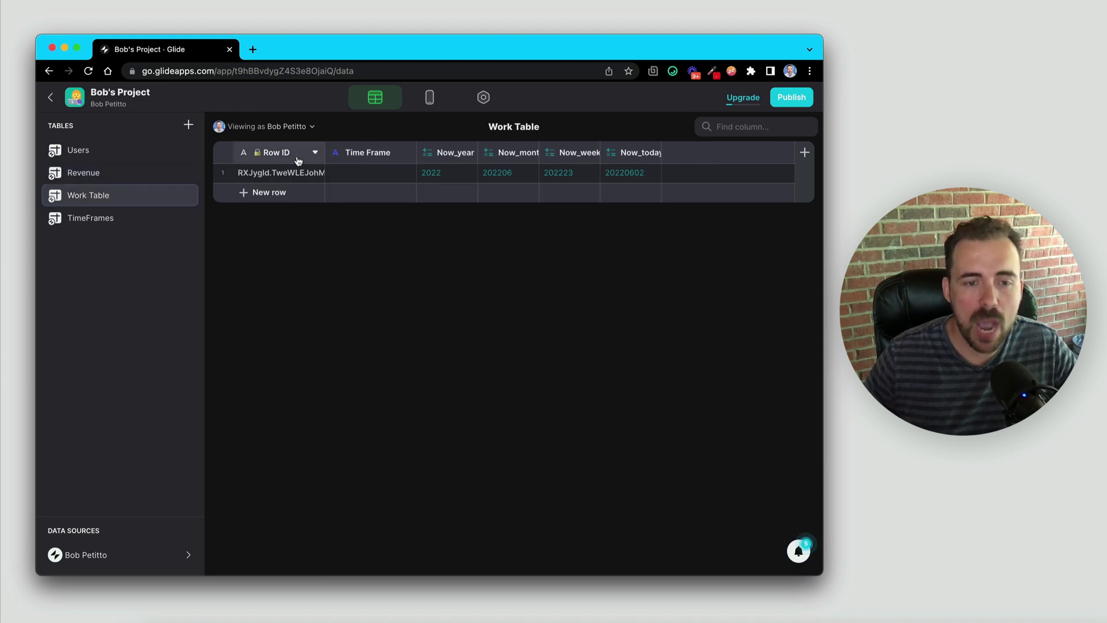
pyautogui.click(805, 153)
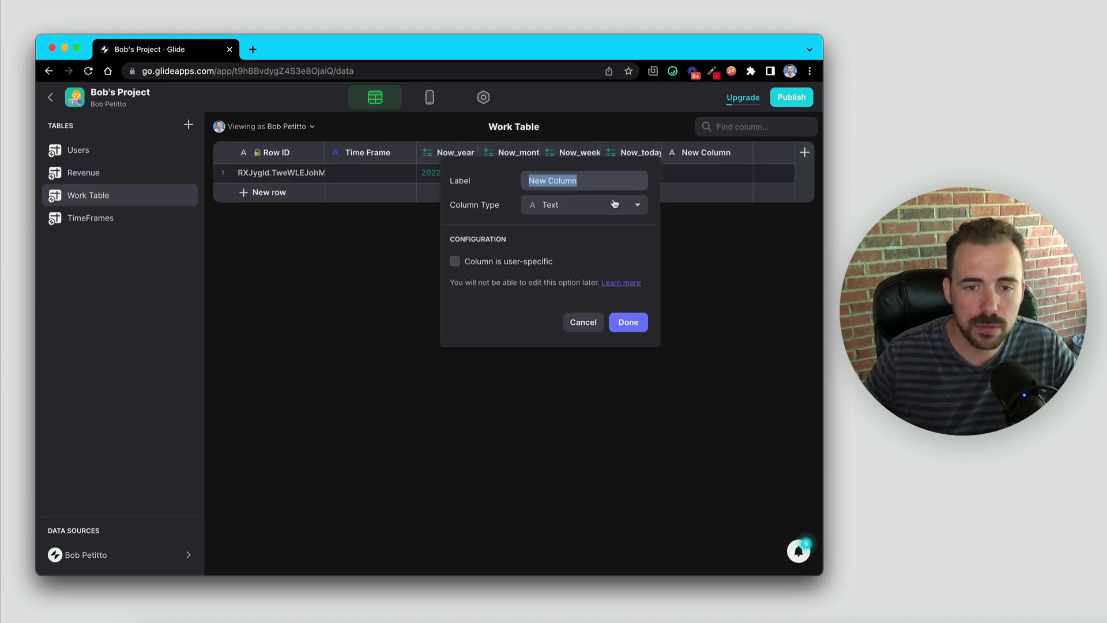
pyautogui.click(614, 204)
pyautogui.click(557, 283)
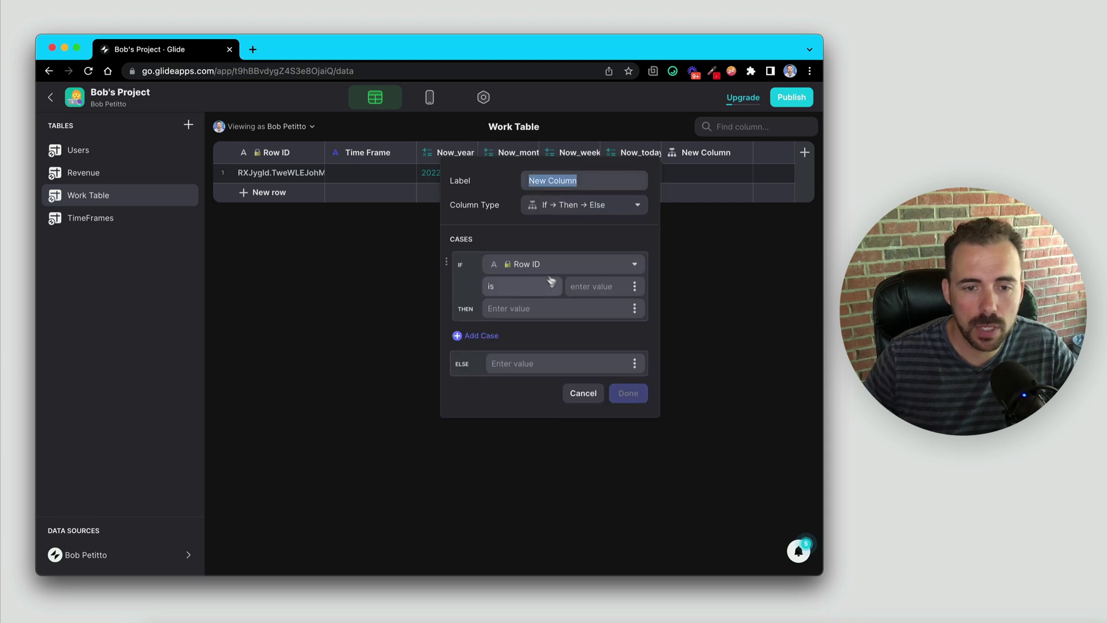
pyautogui.click(516, 263)
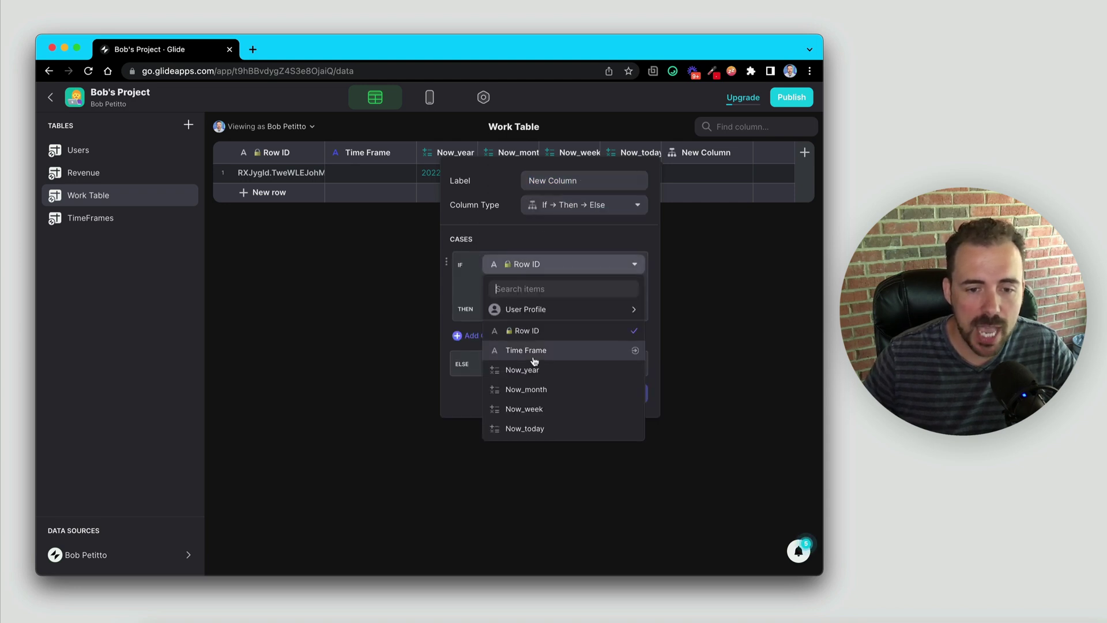
pyautogui.click(508, 351)
pyautogui.click(521, 286)
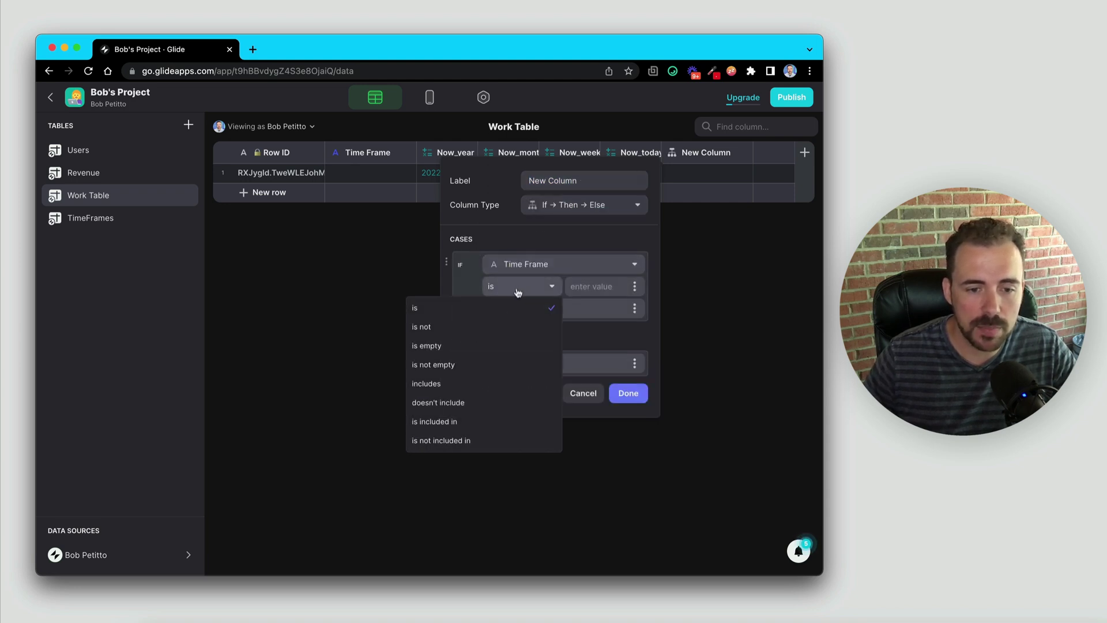
pyautogui.click(504, 346)
pyautogui.click(544, 312)
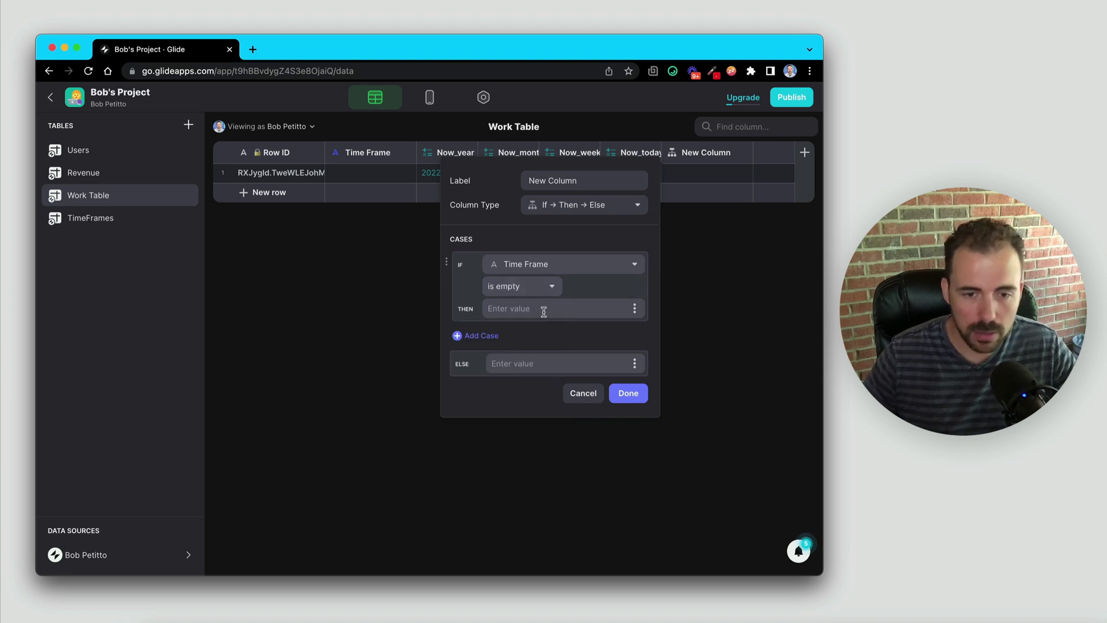
pyautogui.write('all')
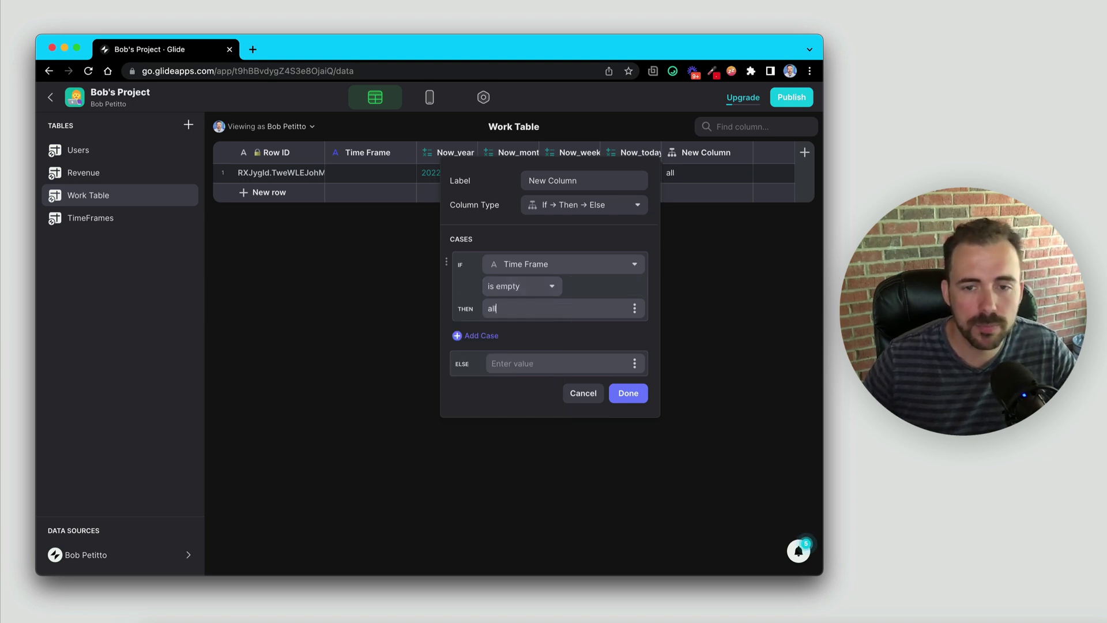
# - Add a second case that returns Now_today if Time Frame is "Today"
pyautogui.click(461, 335)
pyautogui.click(527, 339)
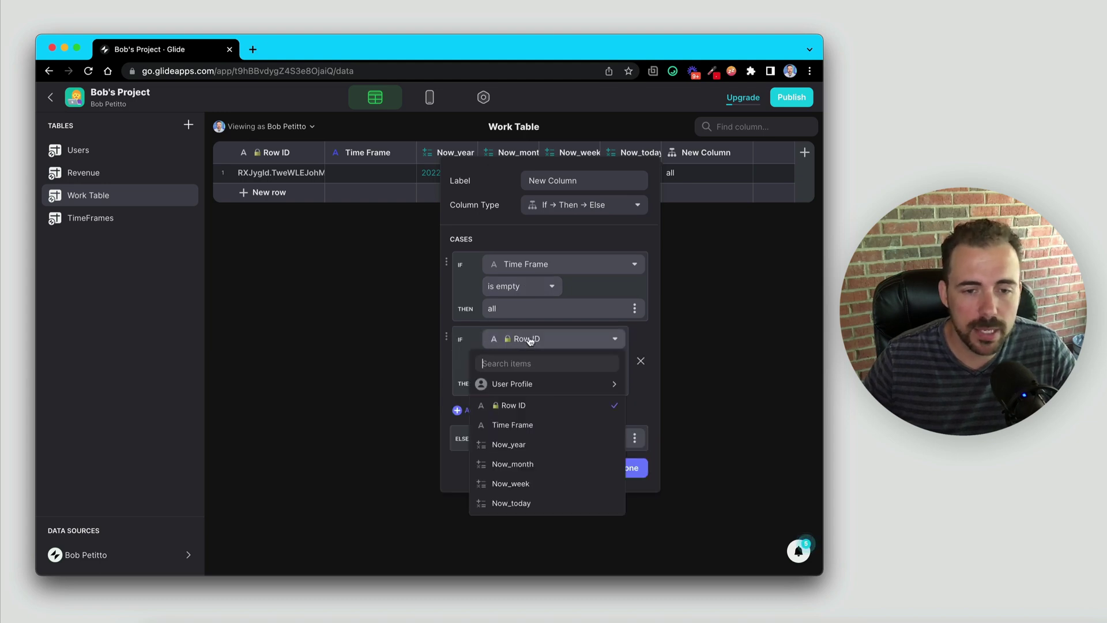
pyautogui.click(533, 426)
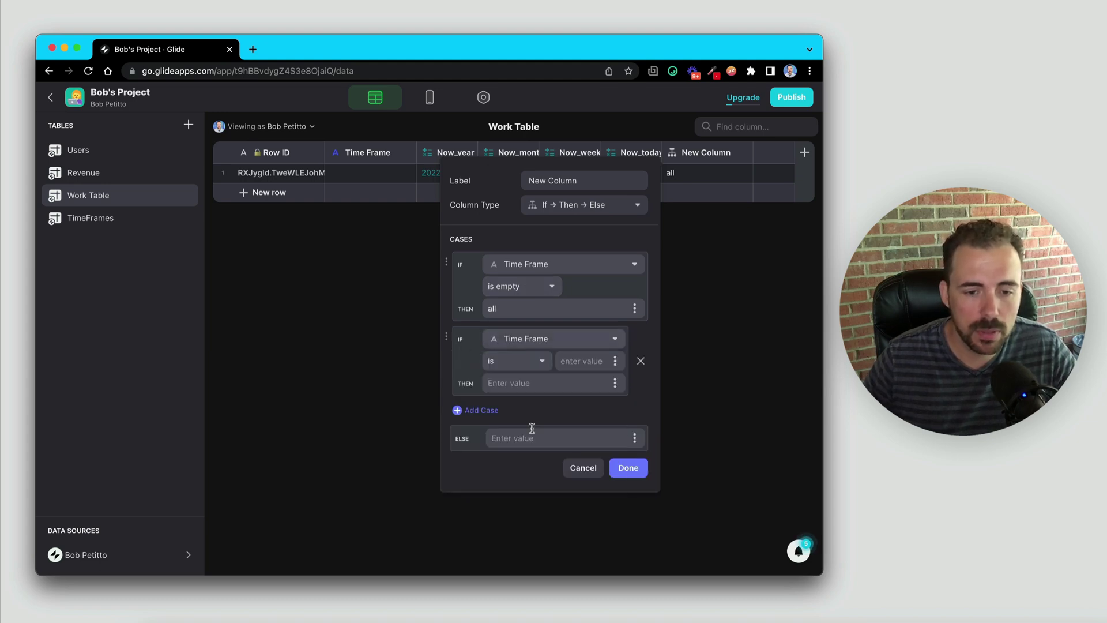
pyautogui.click(540, 361)
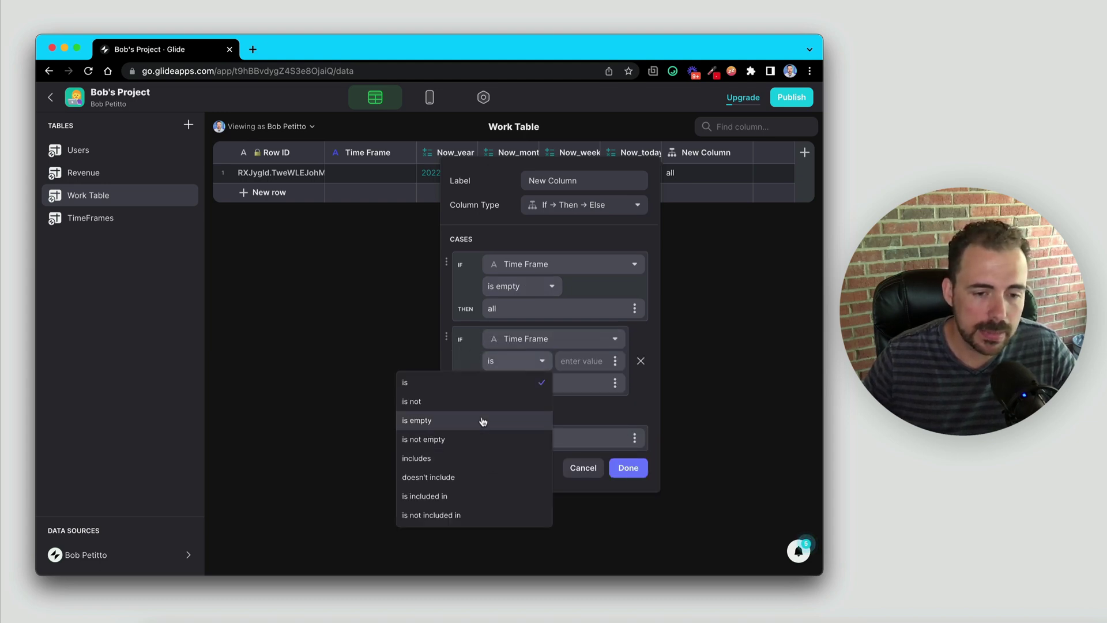
pyautogui.click(482, 383)
pyautogui.click(574, 362)
pyautogui.write('T')
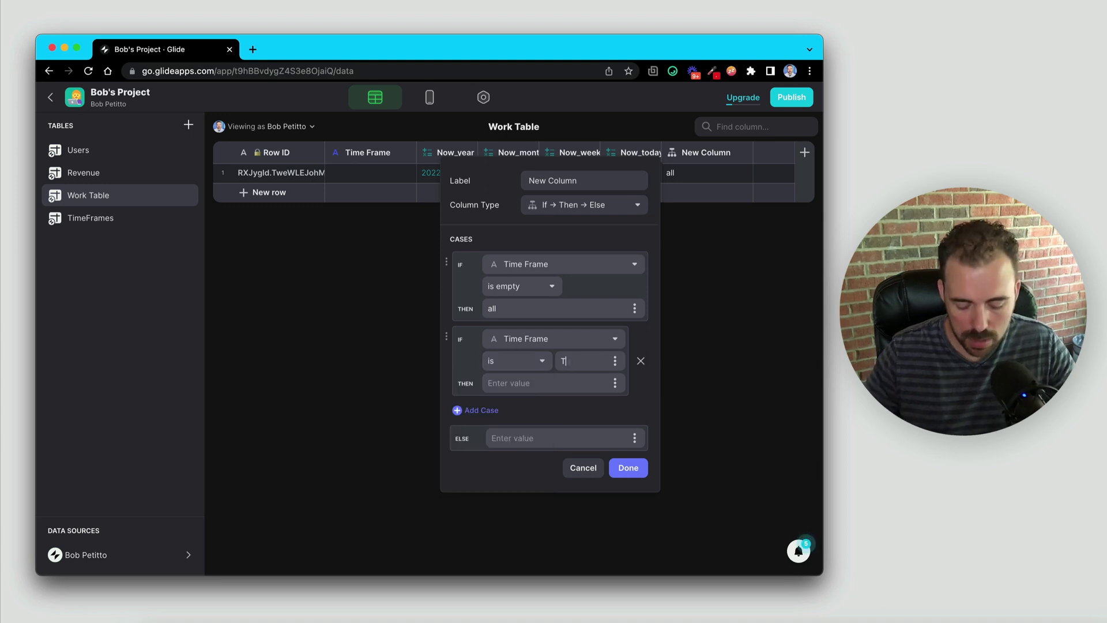
pyautogui.write('oday')
pyautogui.click(614, 383)
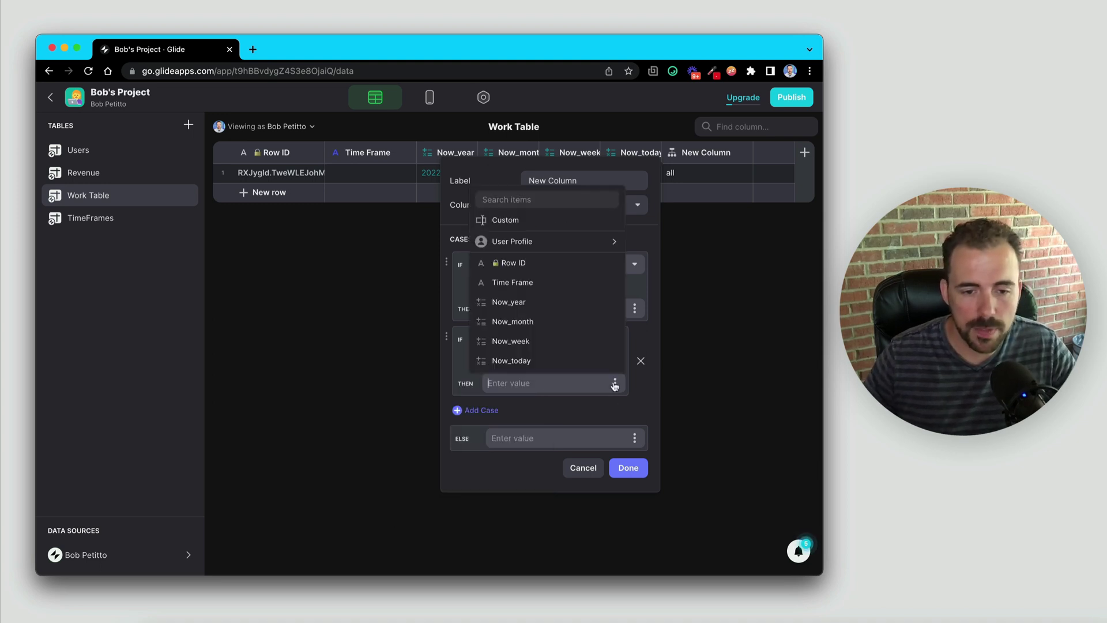
pyautogui.click(541, 359)
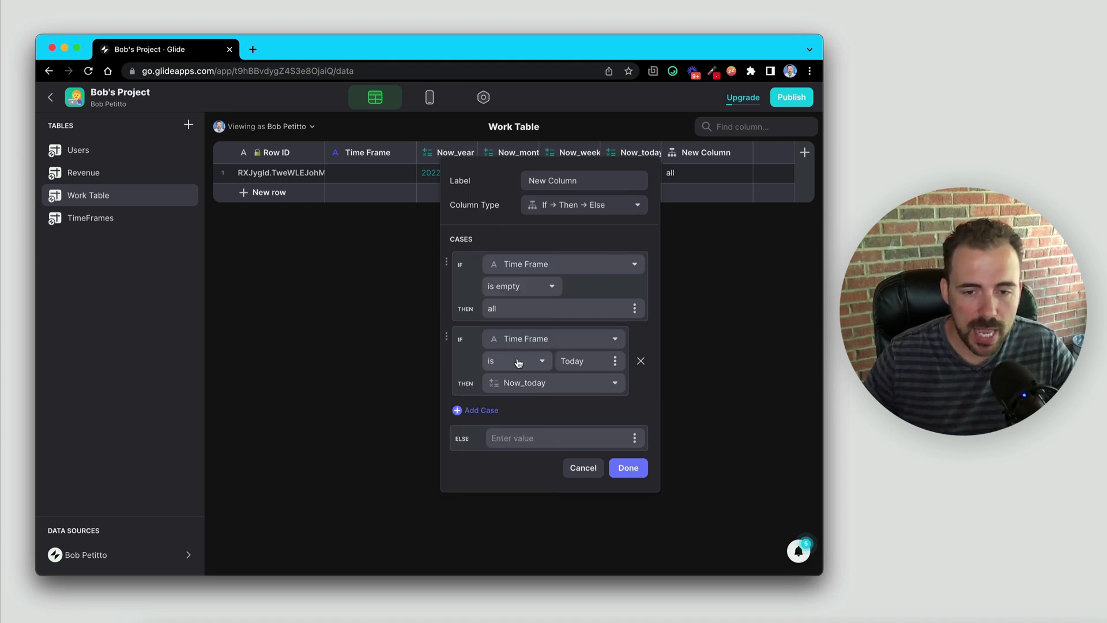
# - Add a third case that returns Now_week if Time Frame is "This Week", and save the column
pyautogui.click(486, 410)
pyautogui.click(518, 414)
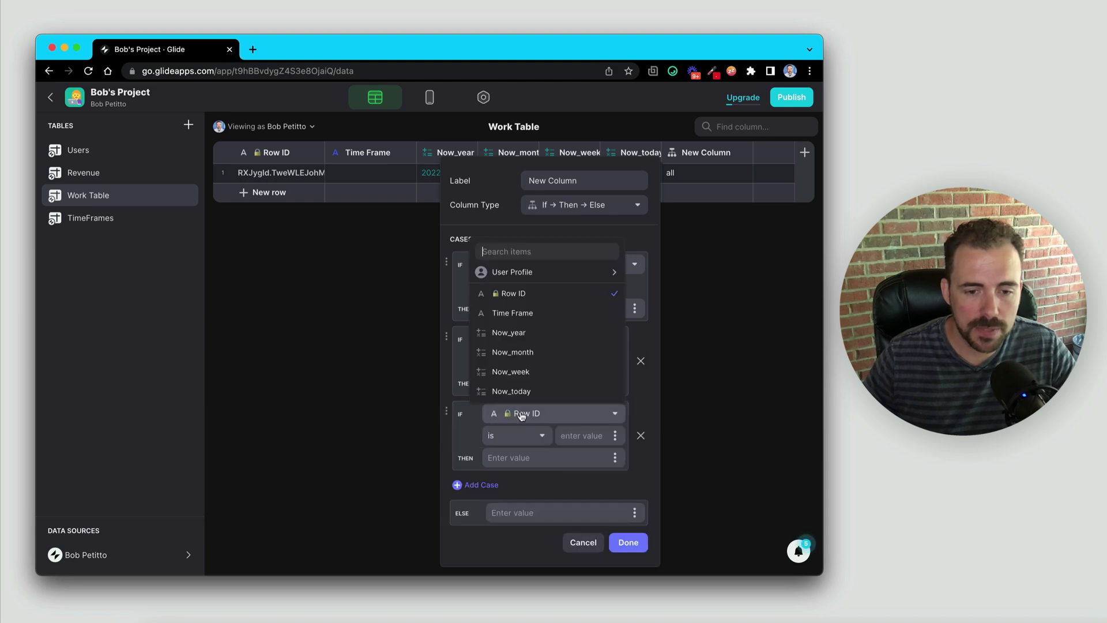
pyautogui.click(516, 321)
pyautogui.click(570, 436)
pyautogui.write('T')
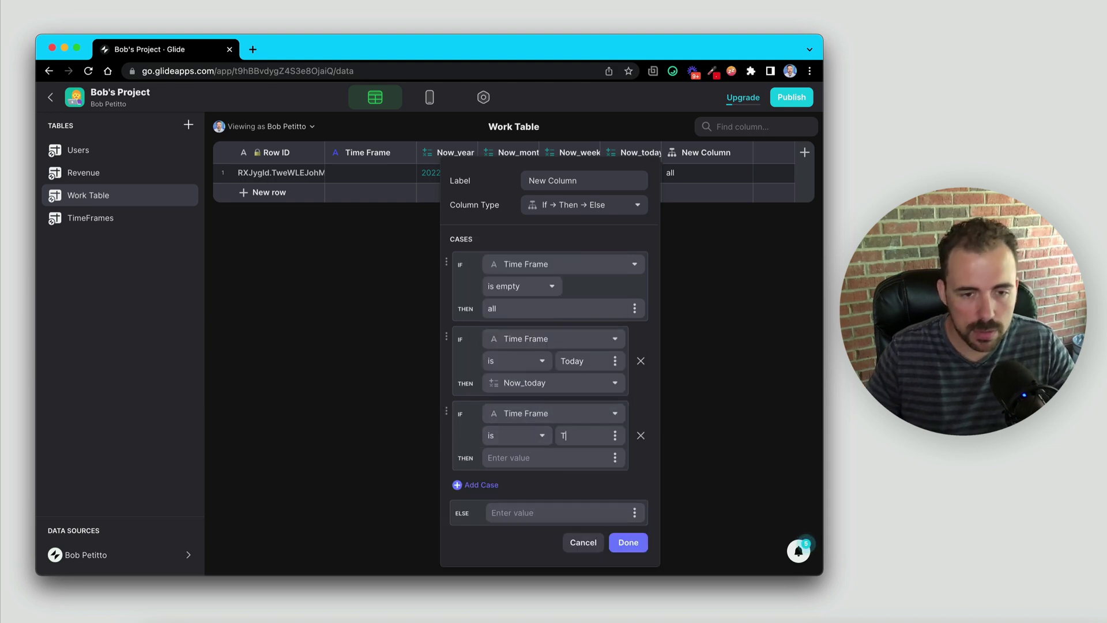
pyautogui.write('His We')
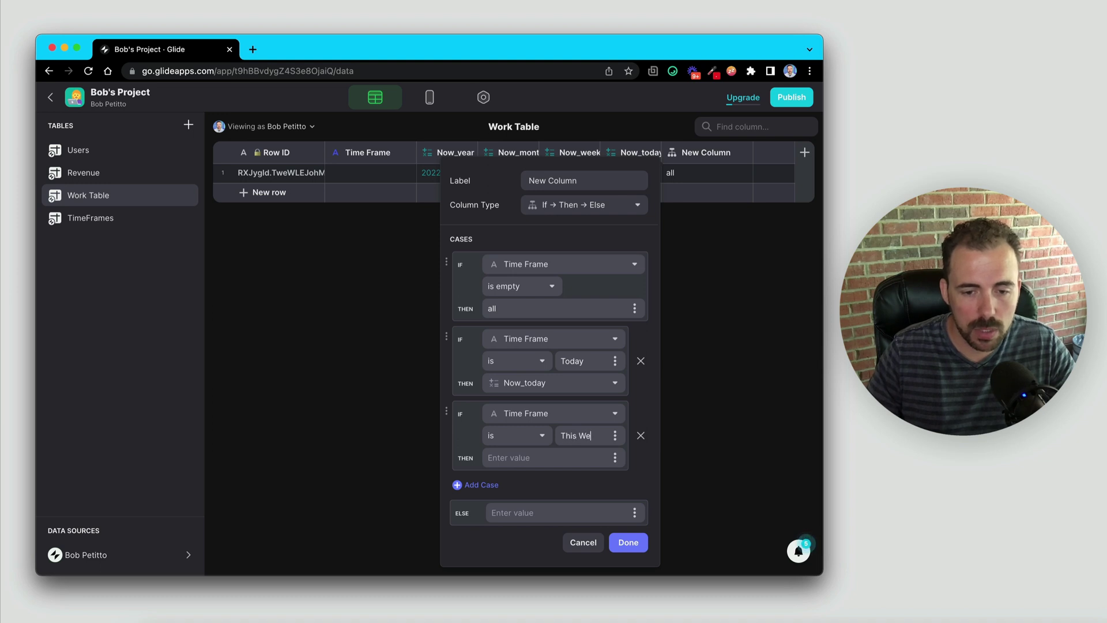
pyautogui.write('ek')
pyautogui.click(615, 457)
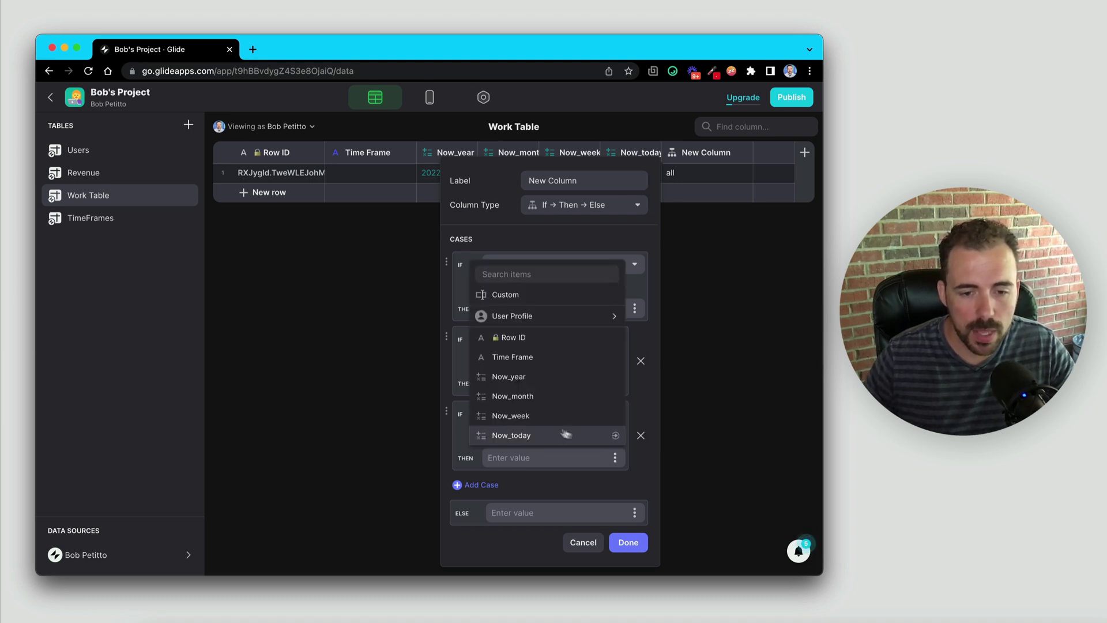
pyautogui.click(548, 415)
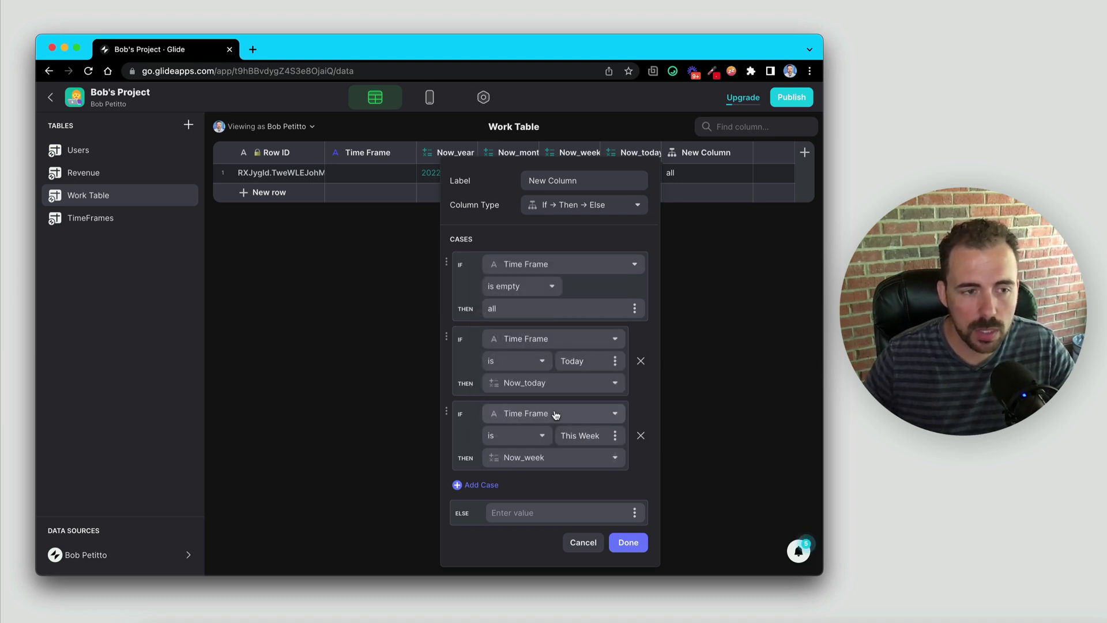
pyautogui.click(641, 537)
# - Check the option names in the TimeFrames table and add a case to the If-Then-Else column returning Now_month if Time Frame is "This Month"
pyautogui.click(101, 221)
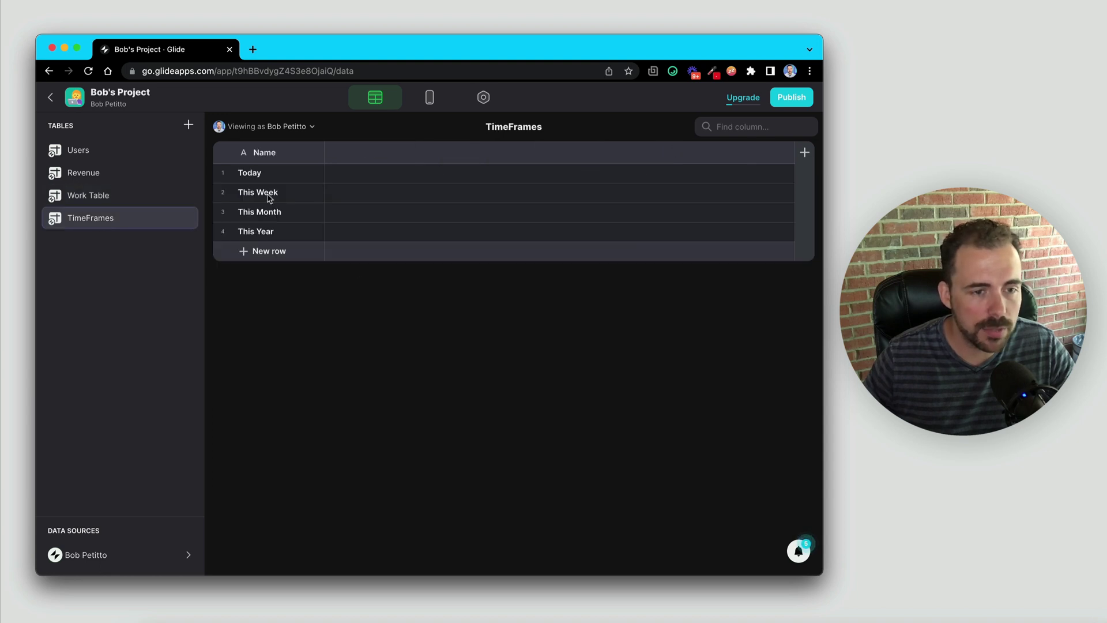
pyautogui.click(109, 198)
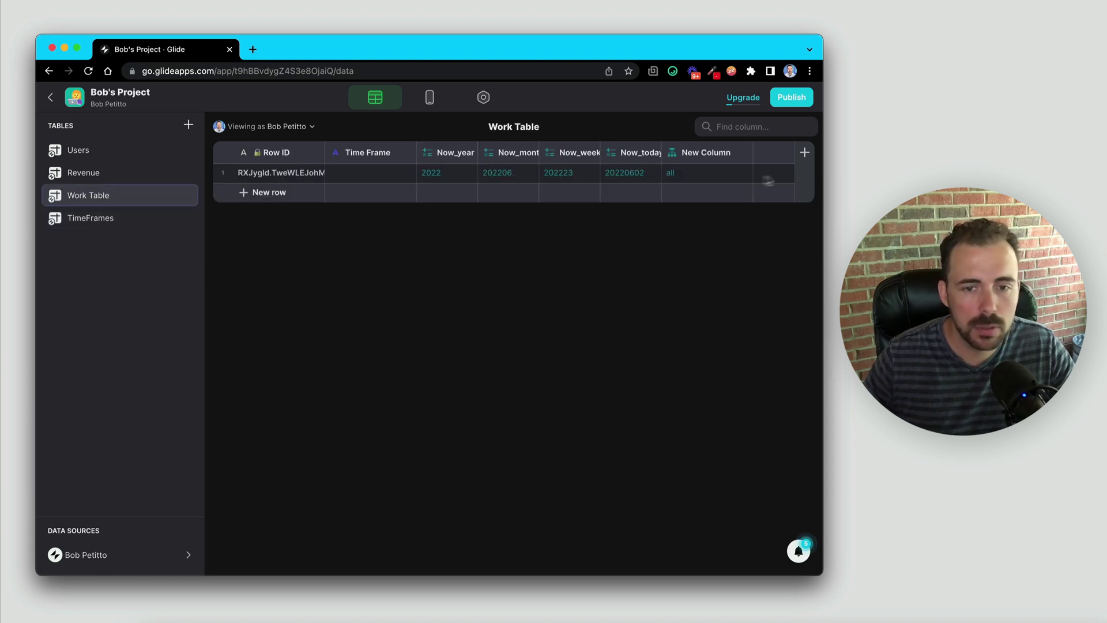
pyautogui.doubleClick(693, 158)
pyautogui.click(480, 484)
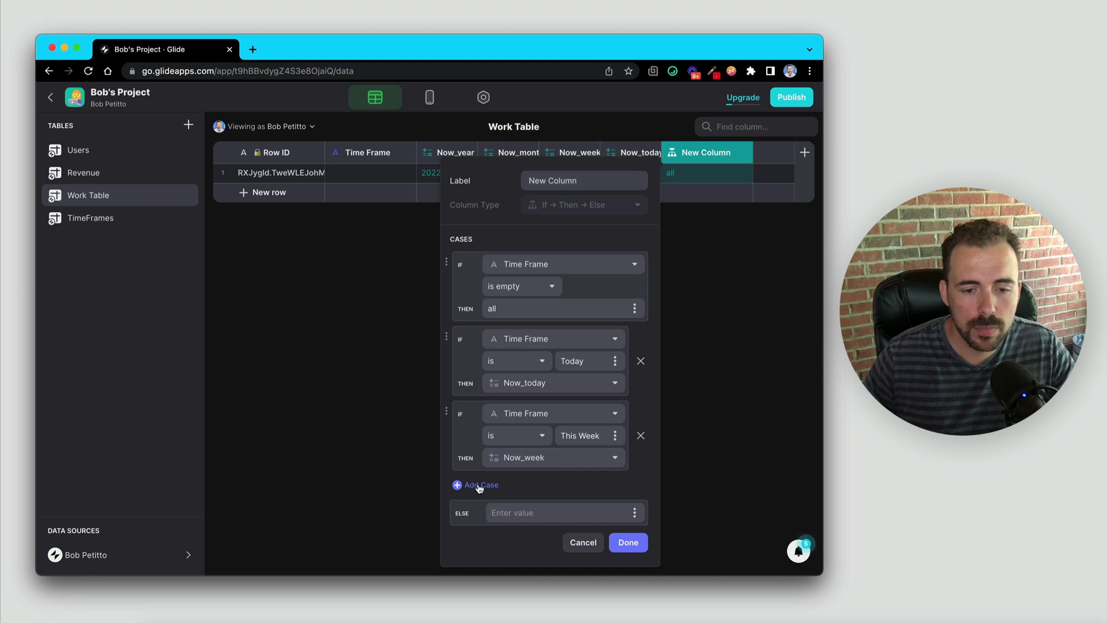
pyautogui.click(526, 488)
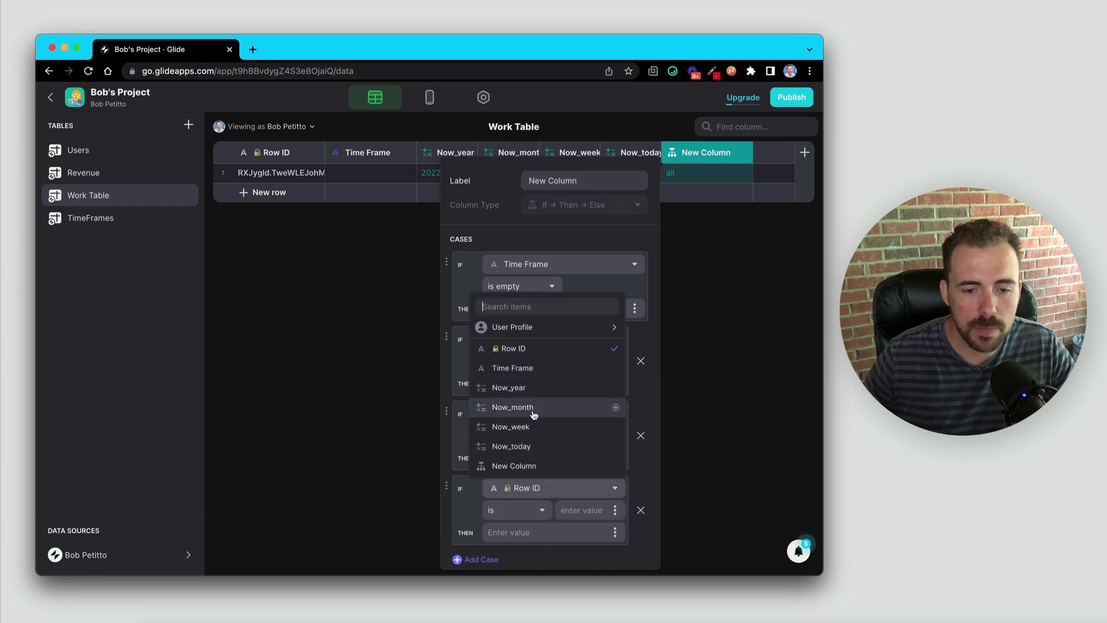
pyautogui.click(522, 369)
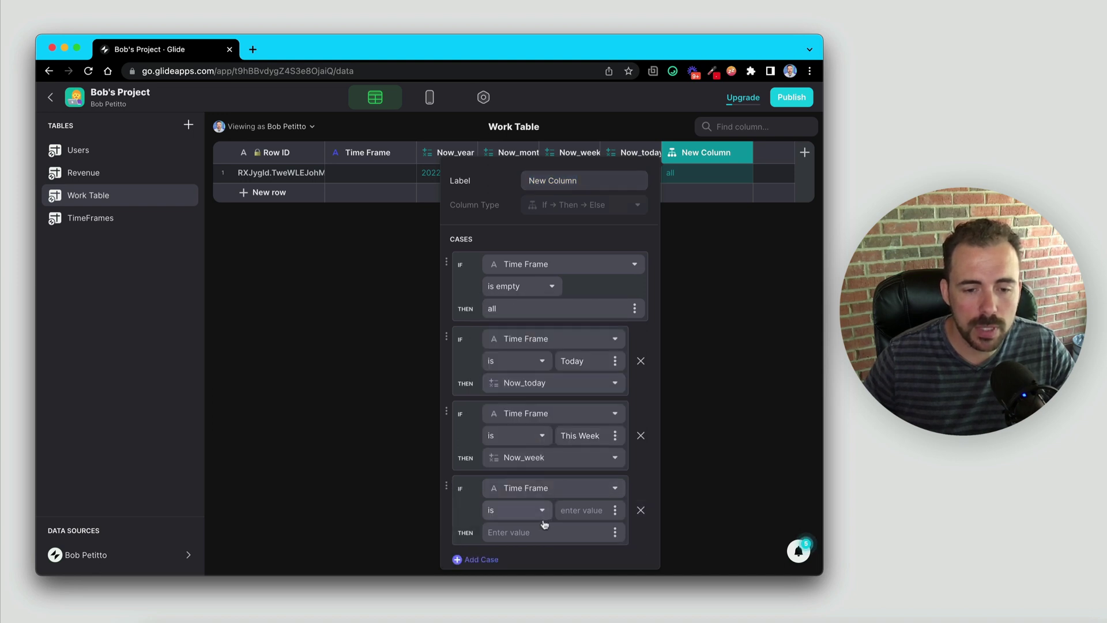
pyautogui.click(586, 505)
pyautogui.write('This Month')
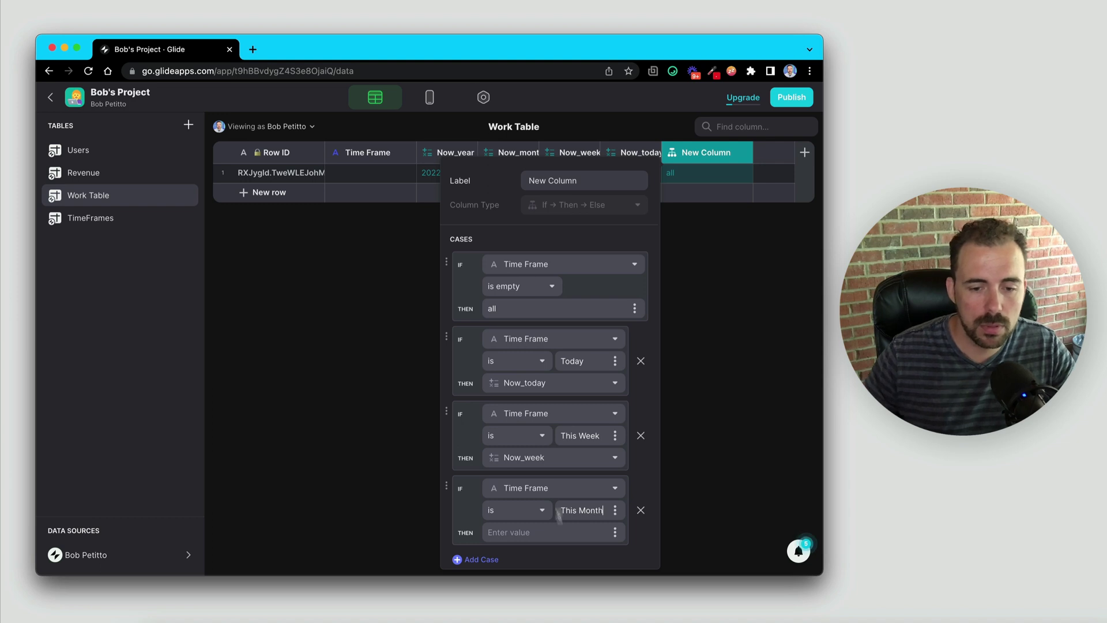
pyautogui.click(597, 535)
pyautogui.click(564, 471)
# - Add a case to the If-Then-Else column returning Now_year if Time Frame is "This Year", and save the column
pyautogui.scroll(-3, 564, 477)
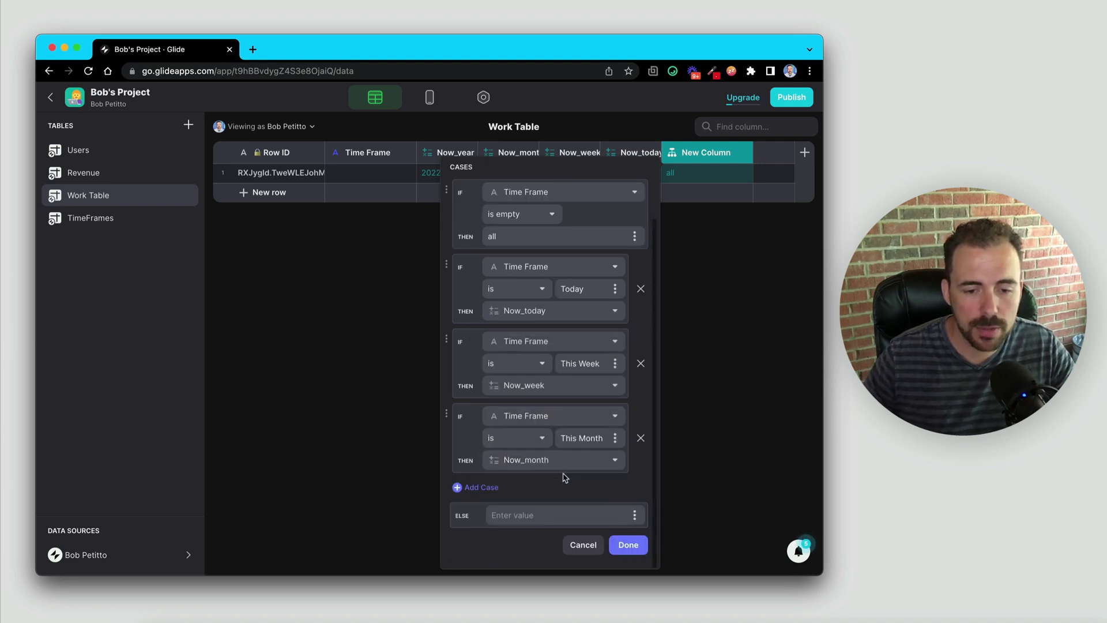
pyautogui.click(478, 489)
pyautogui.click(537, 490)
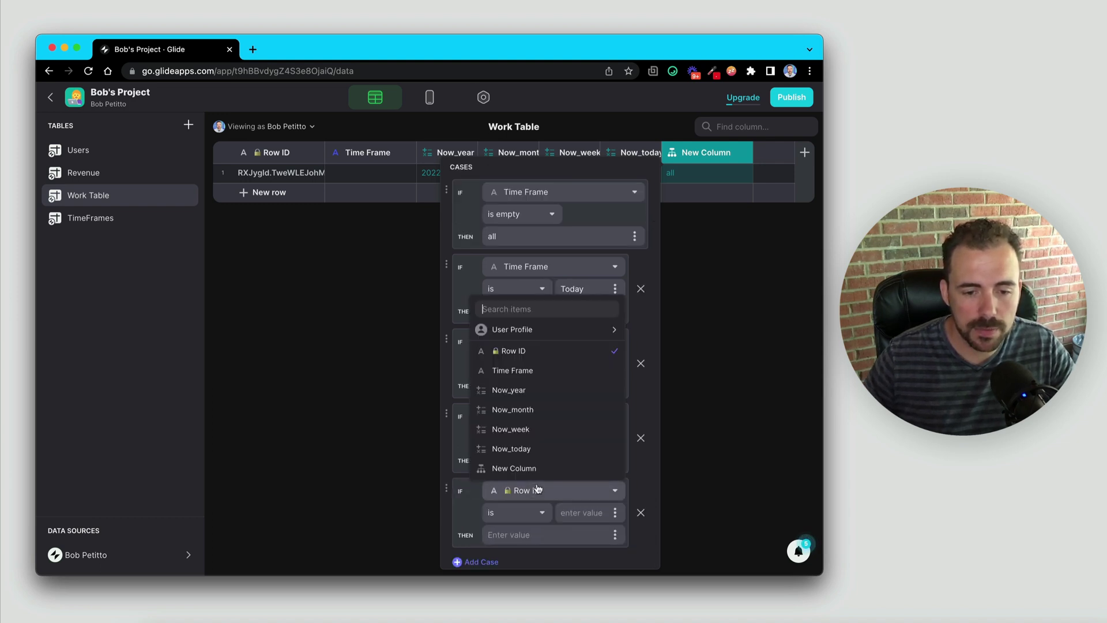
pyautogui.click(525, 375)
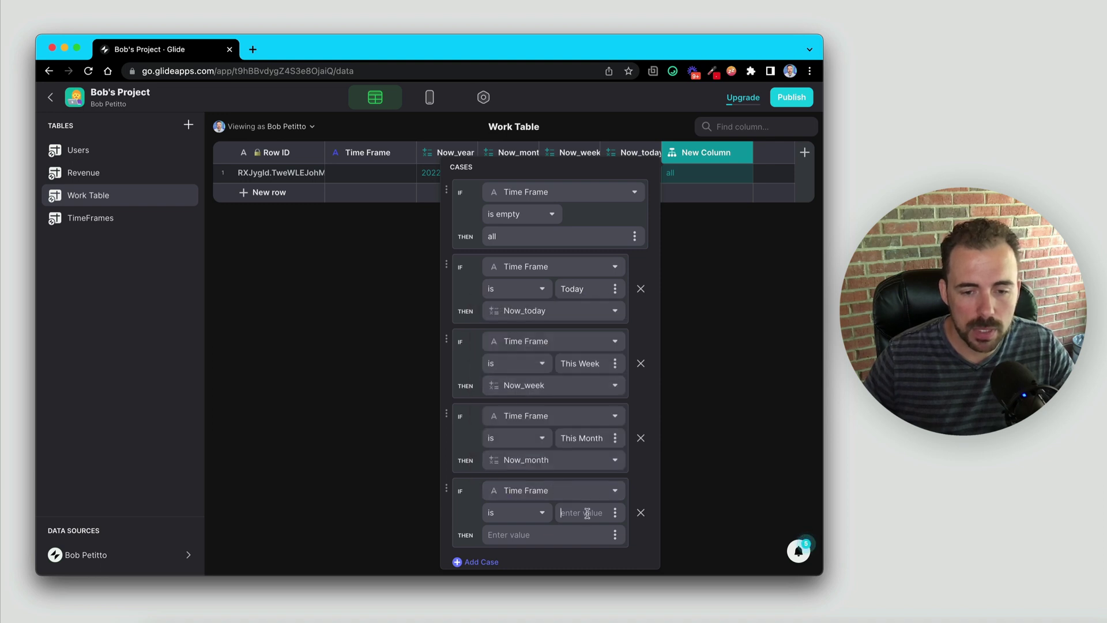
pyautogui.write('This Ye')
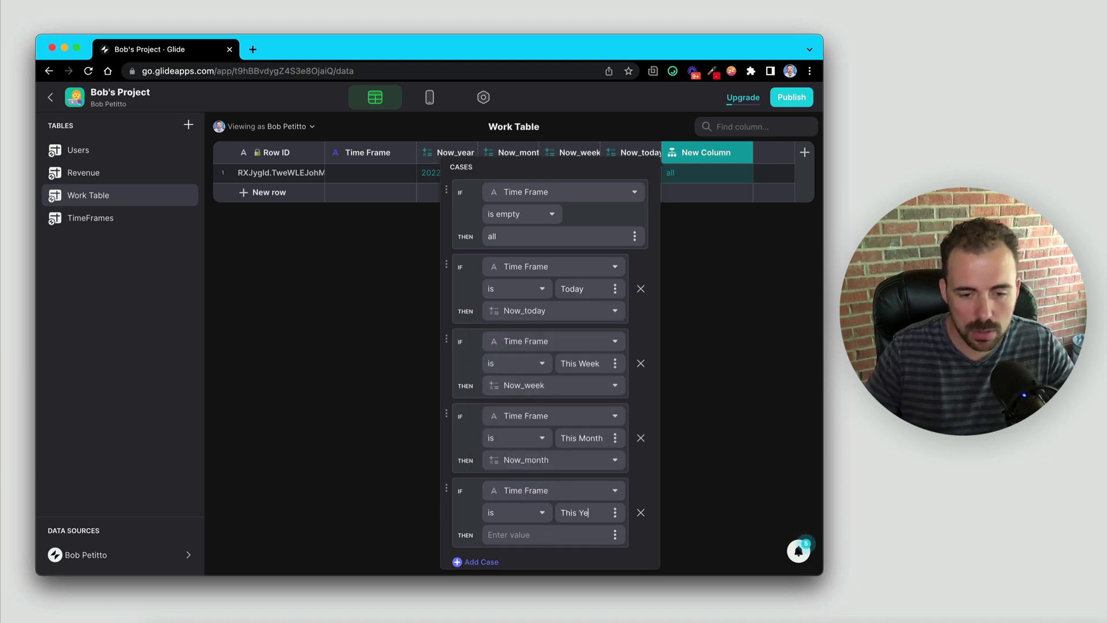
pyautogui.write('ar')
pyautogui.click(615, 535)
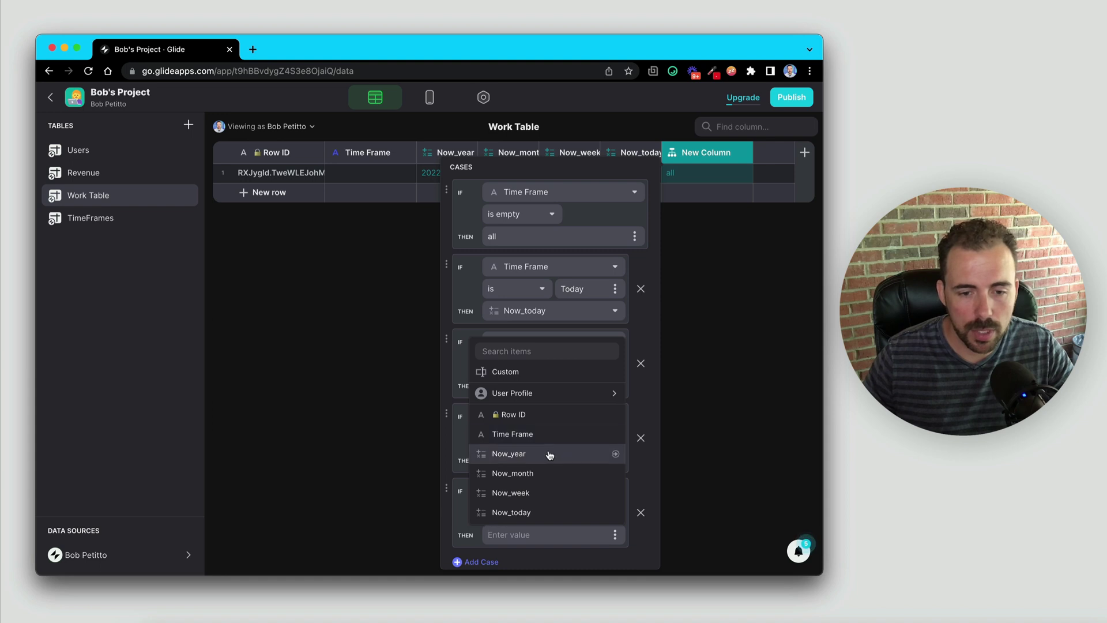
pyautogui.click(550, 454)
pyautogui.click(623, 547)
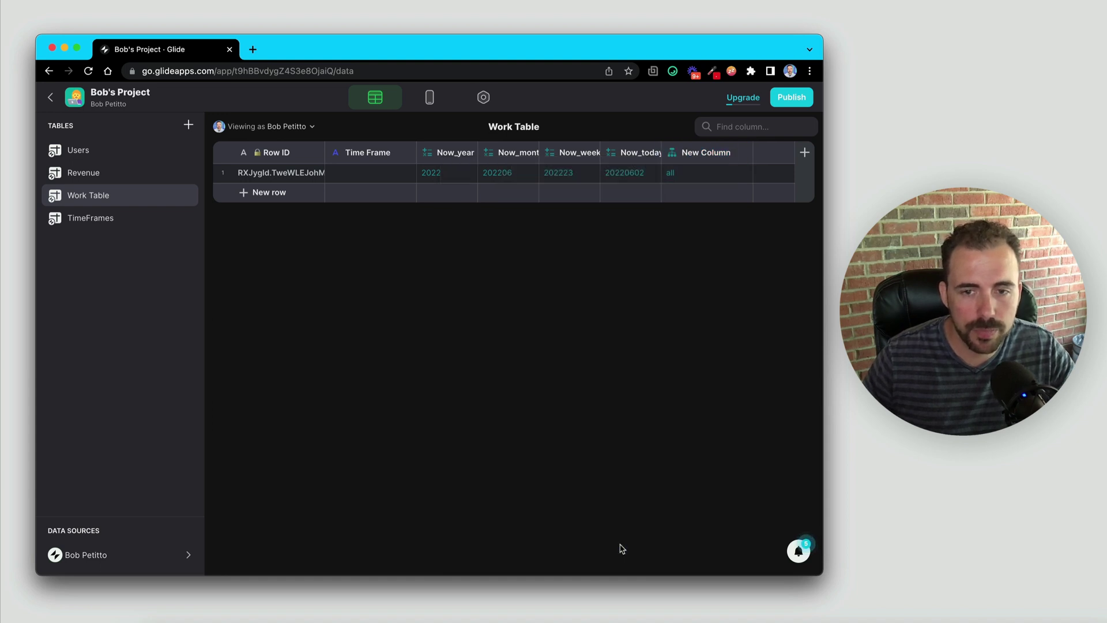
# - Check the If-Then-Else result in the Work Table and review the date and All columns in the Revenue table
pyautogui.click(687, 179)
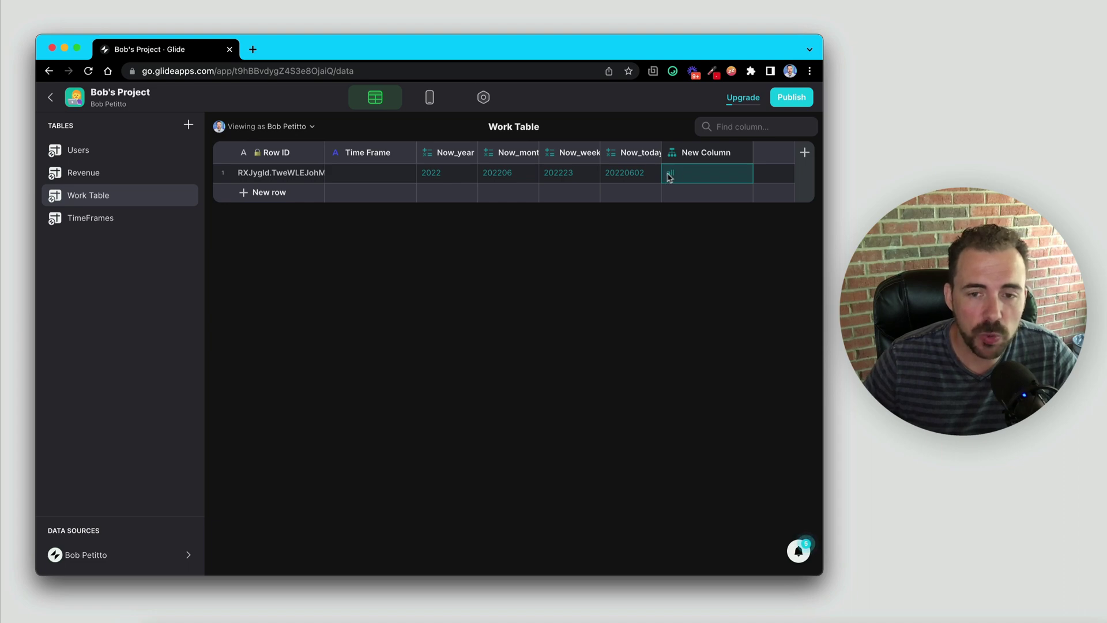
pyautogui.click(109, 173)
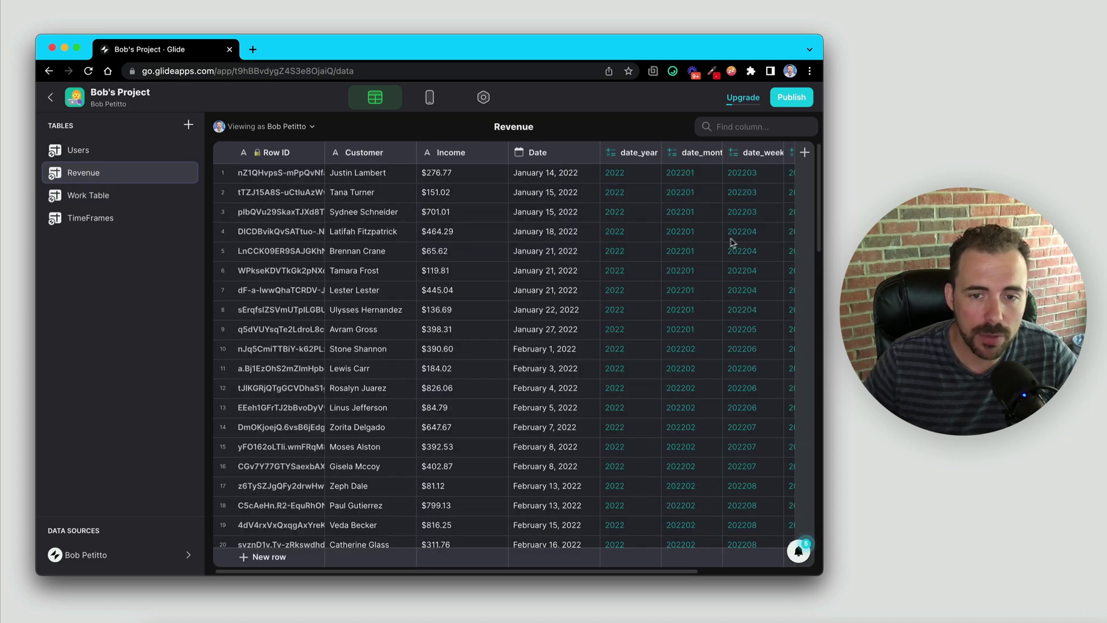
pyautogui.hscroll(5, 731, 242)
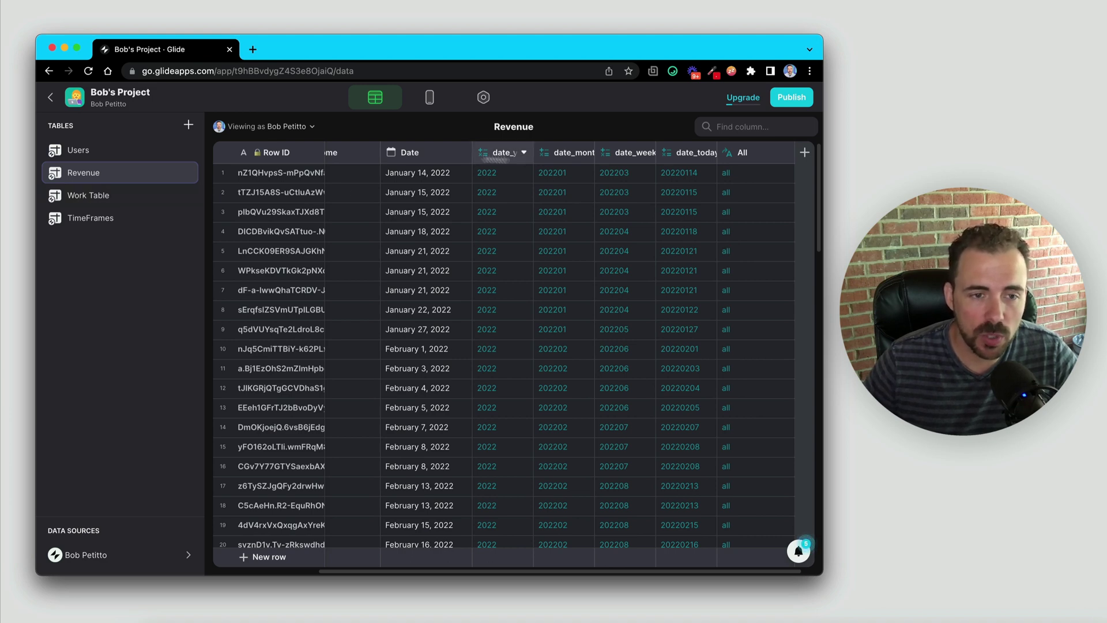
pyautogui.click(493, 154)
pyautogui.click(568, 153)
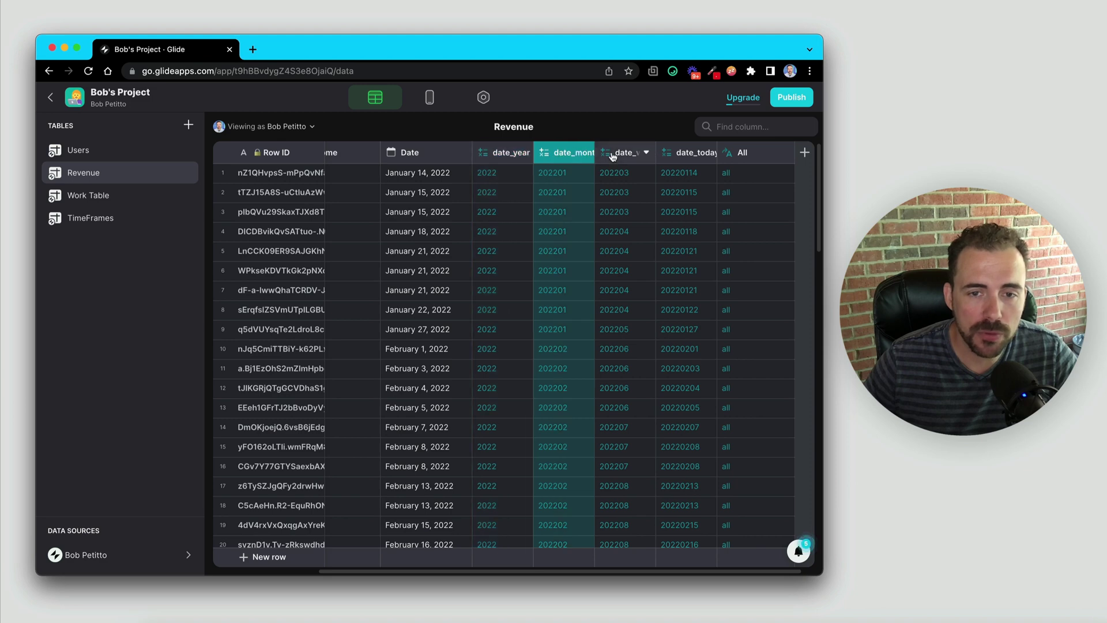
pyautogui.click(632, 153)
pyautogui.click(743, 154)
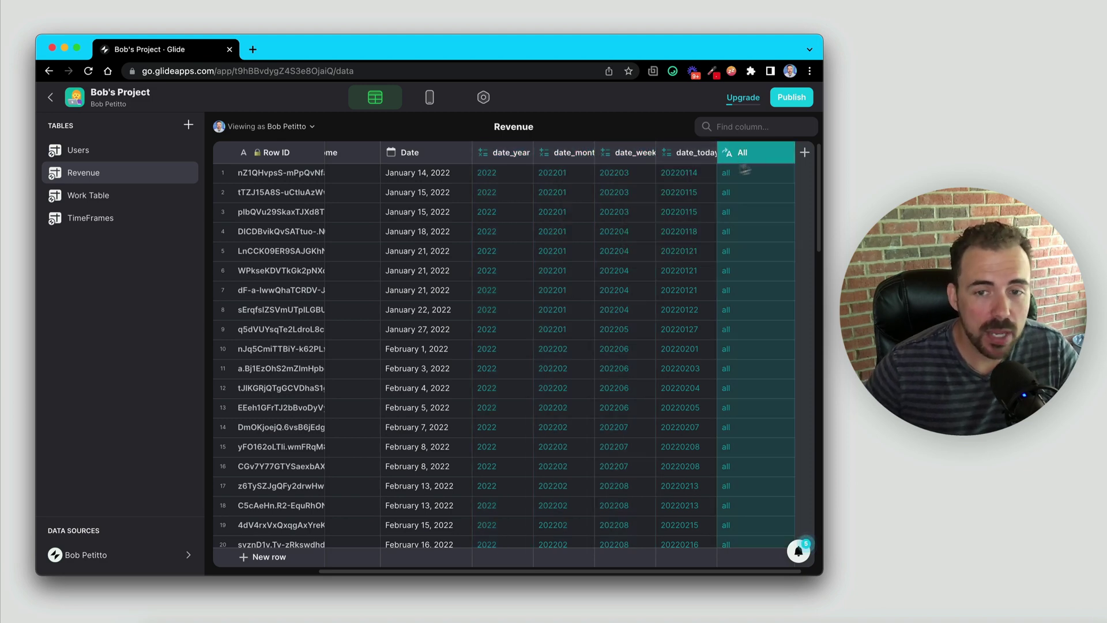
# - Add a Make Array column labelled timeFrames to the Revenue table and give it five item slots
pyautogui.click(804, 152)
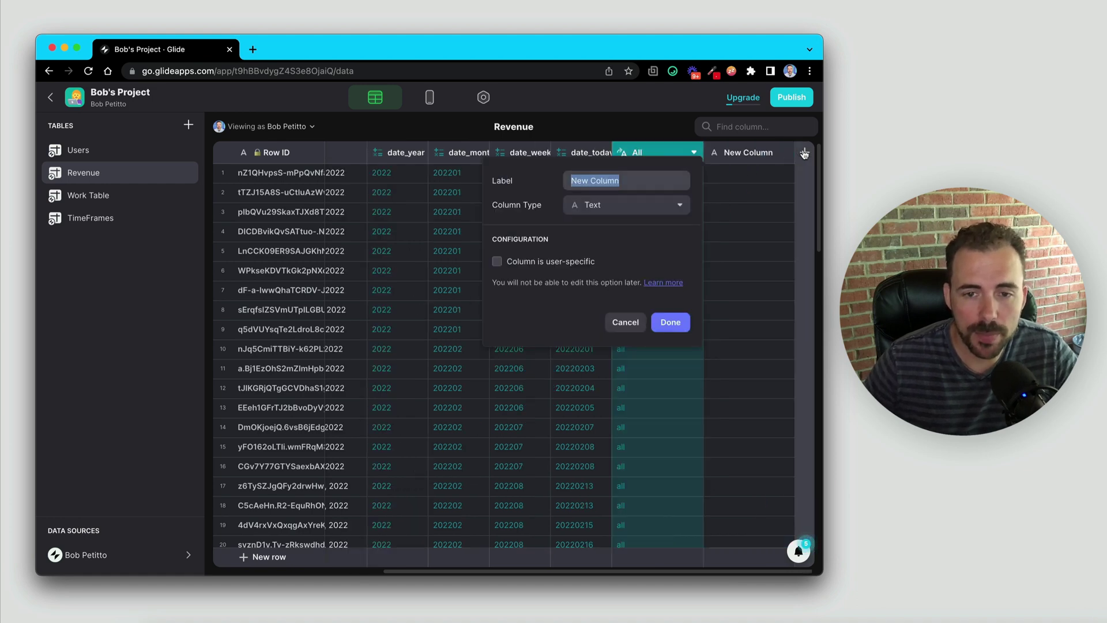
pyautogui.click(638, 209)
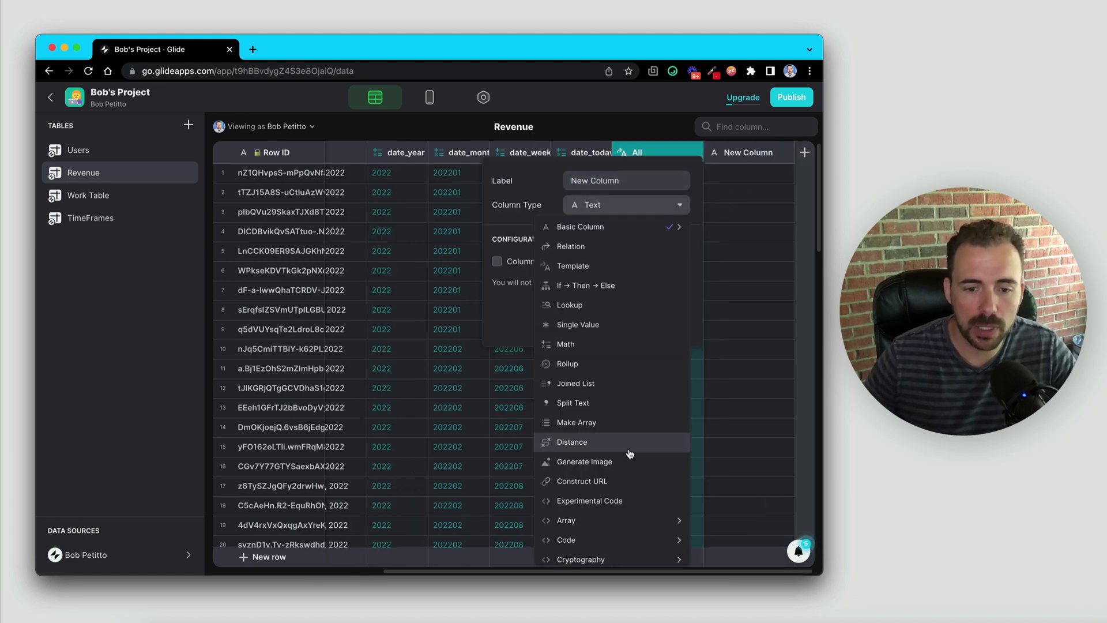
pyautogui.click(616, 424)
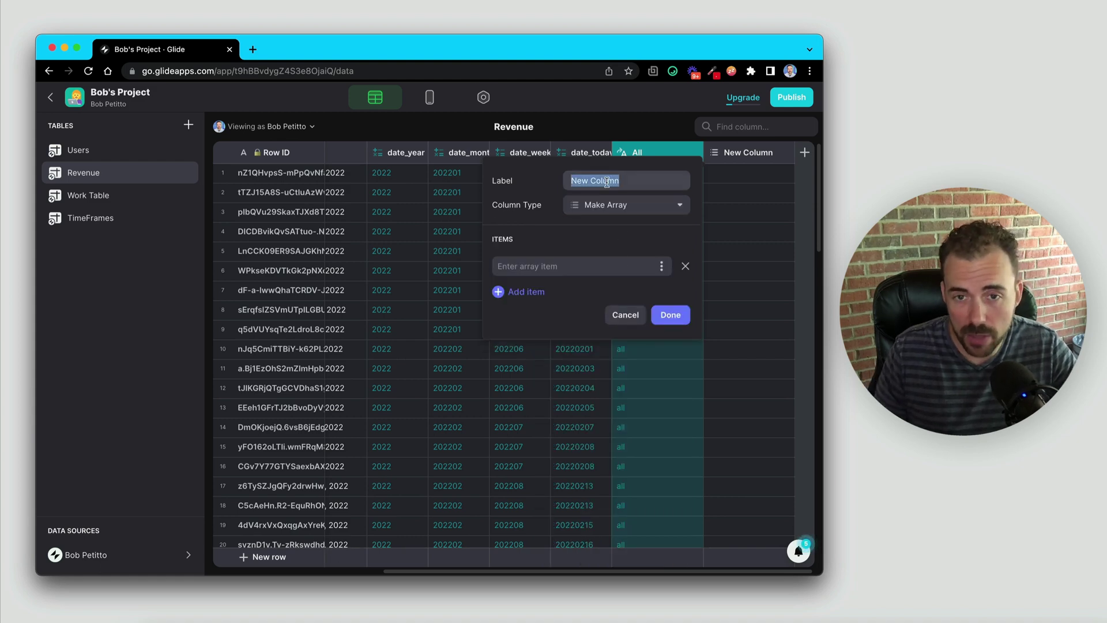
pyautogui.write('time')
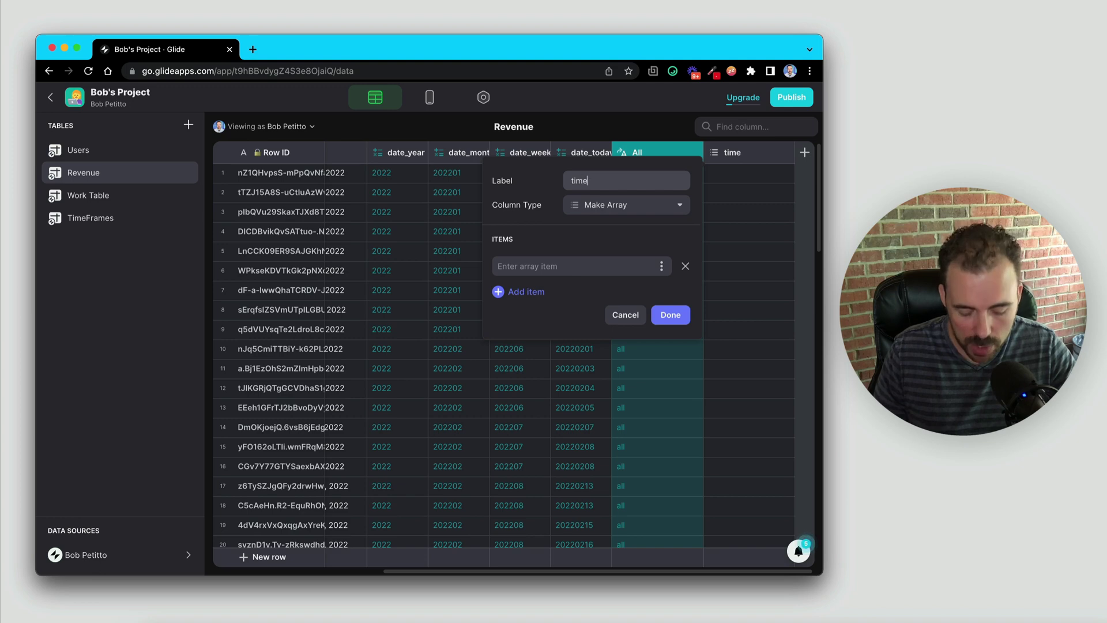
pyautogui.write('Frame')
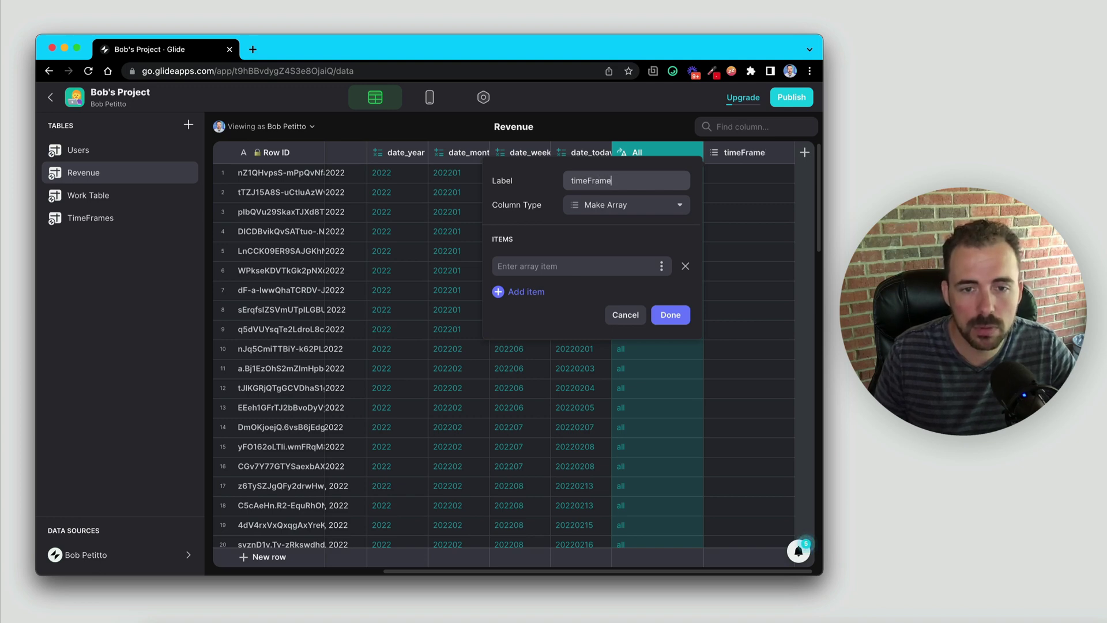
pyautogui.write('s')
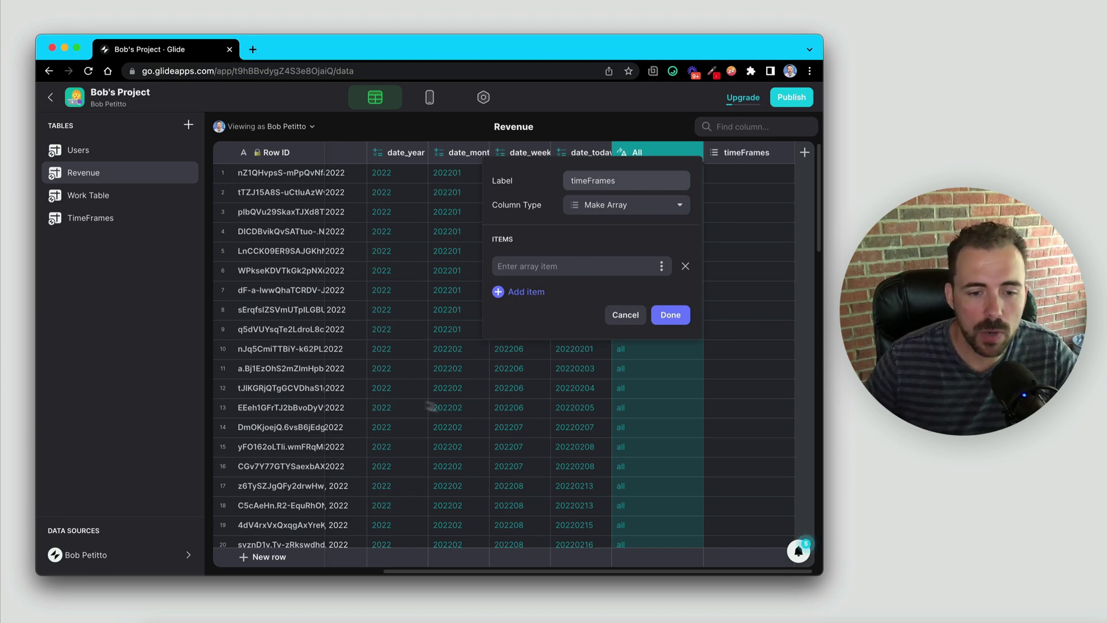
pyautogui.click(530, 293)
pyautogui.click(535, 323)
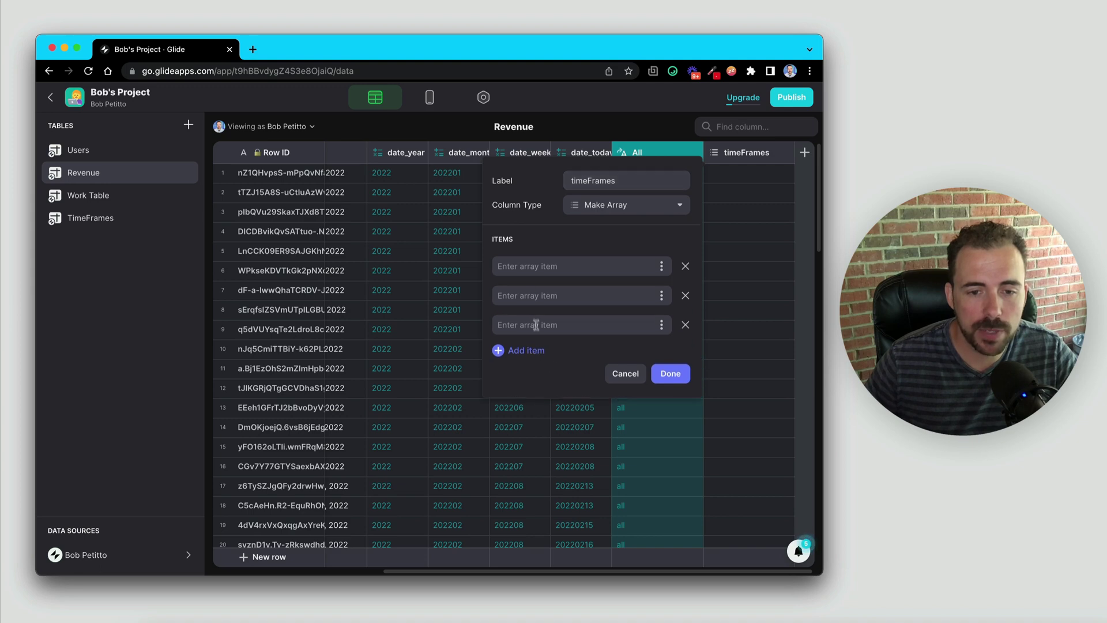
pyautogui.click(539, 353)
pyautogui.click(537, 380)
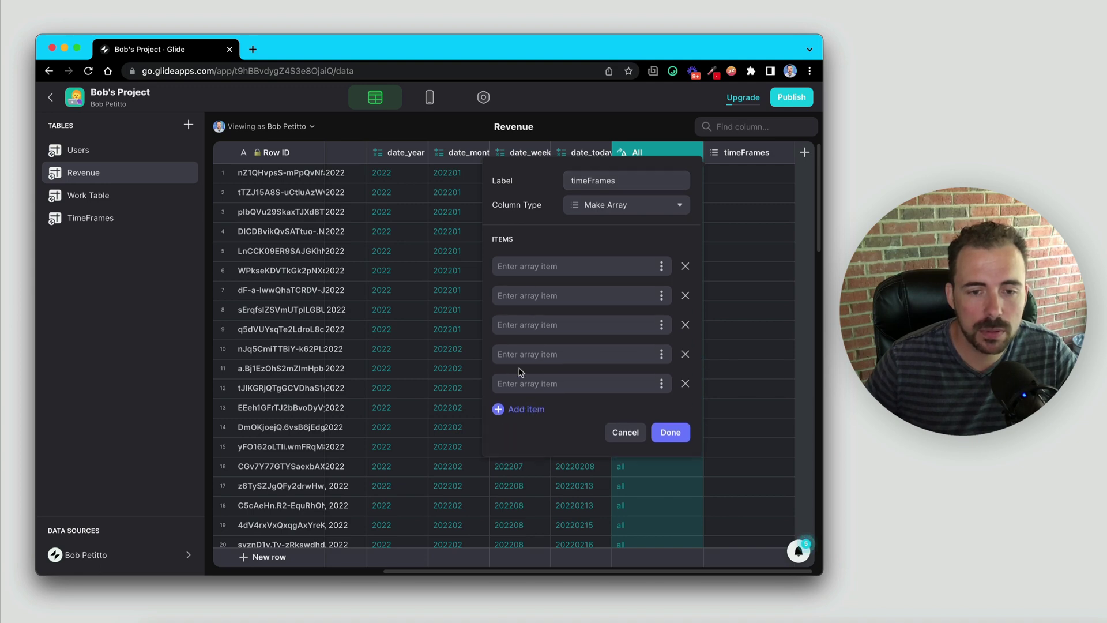
# - Fill the timeFrames array with date_year, date_month, date_week, date_today and All, and save the column
pyautogui.click(661, 271)
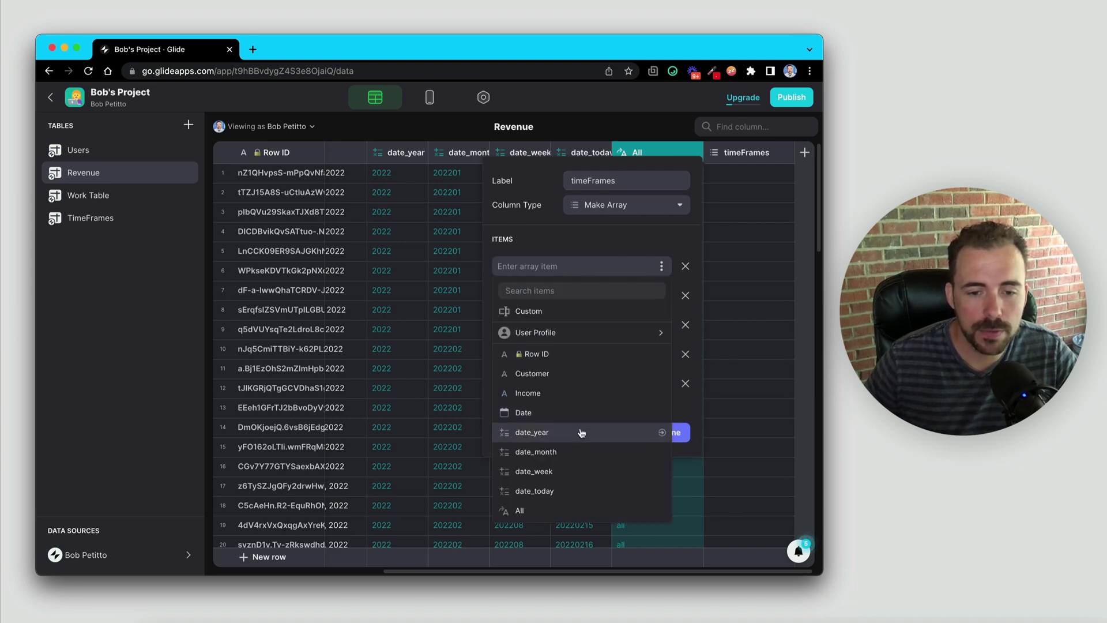
pyautogui.click(584, 432)
pyautogui.click(661, 296)
pyautogui.click(591, 481)
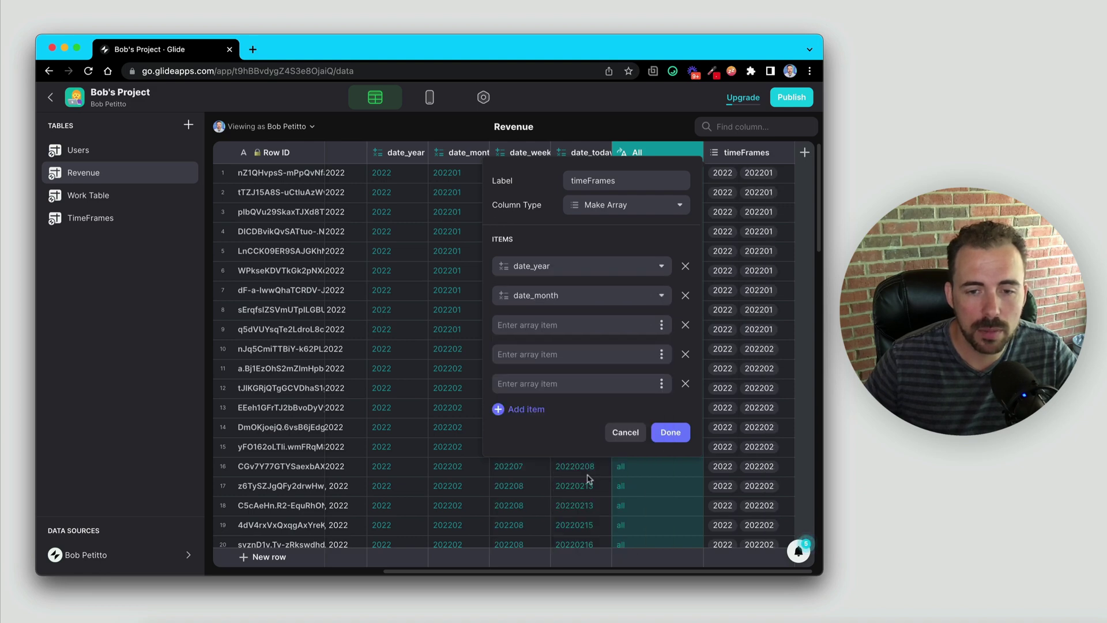
pyautogui.click(661, 325)
pyautogui.click(583, 529)
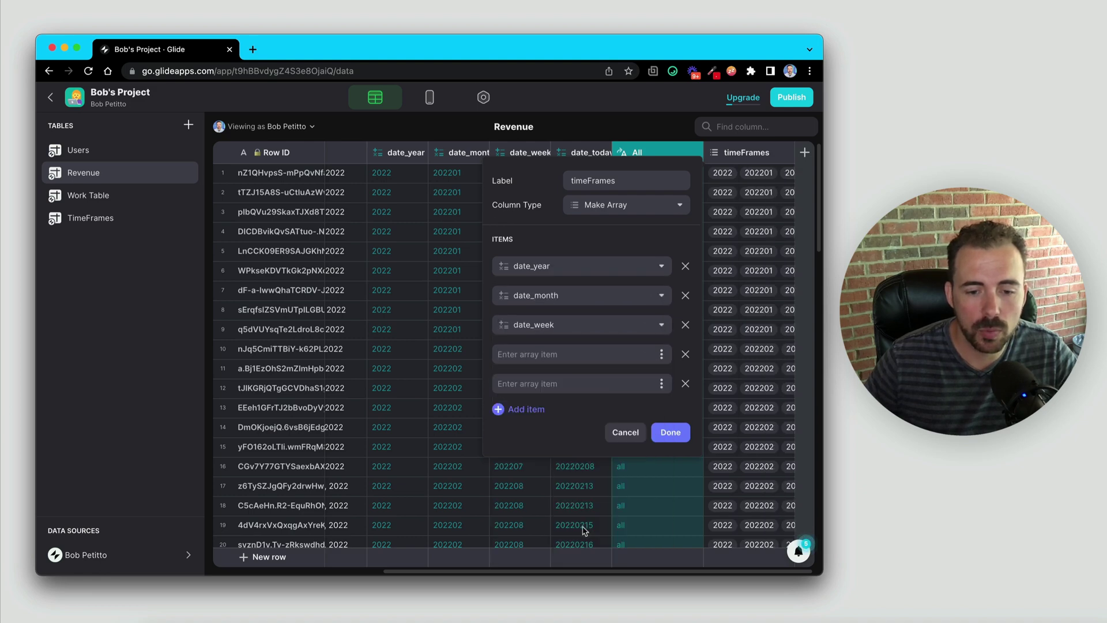
pyautogui.click(662, 355)
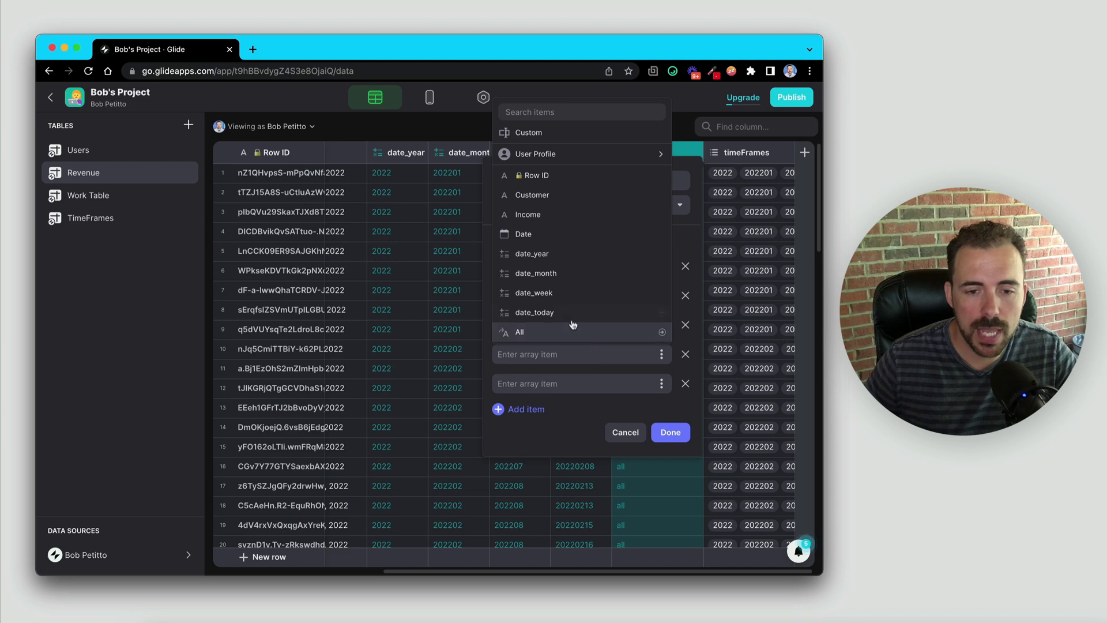
pyautogui.click(573, 324)
pyautogui.click(664, 385)
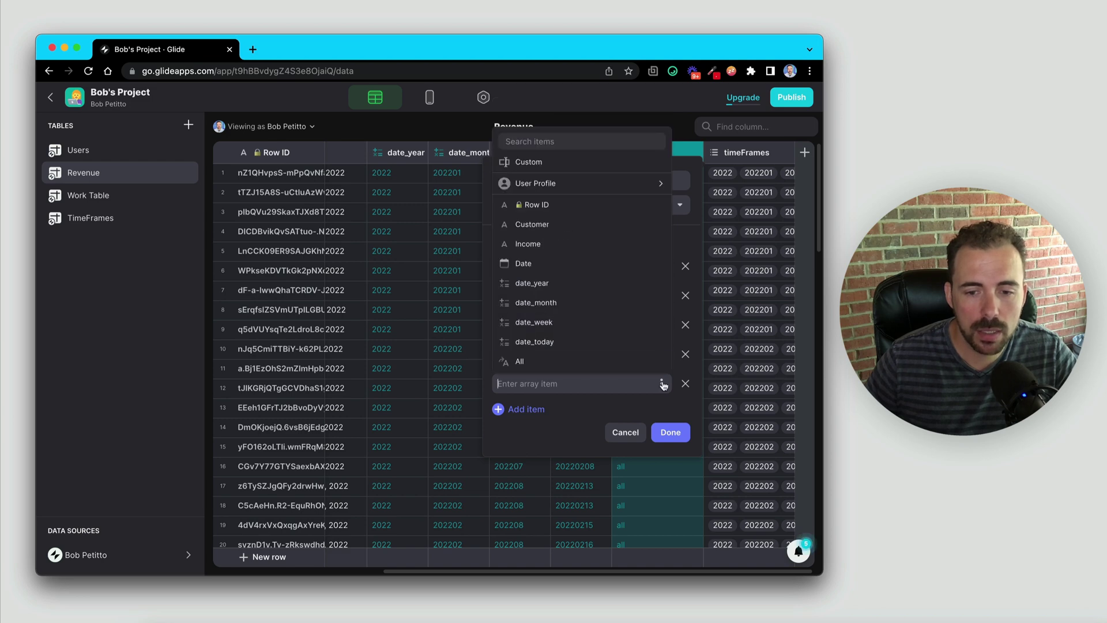
pyautogui.click(582, 360)
pyautogui.click(670, 433)
# - Examine the full timeFrames array of the first Revenue row against its separate date columns
pyautogui.hscroll(2, 594, 343)
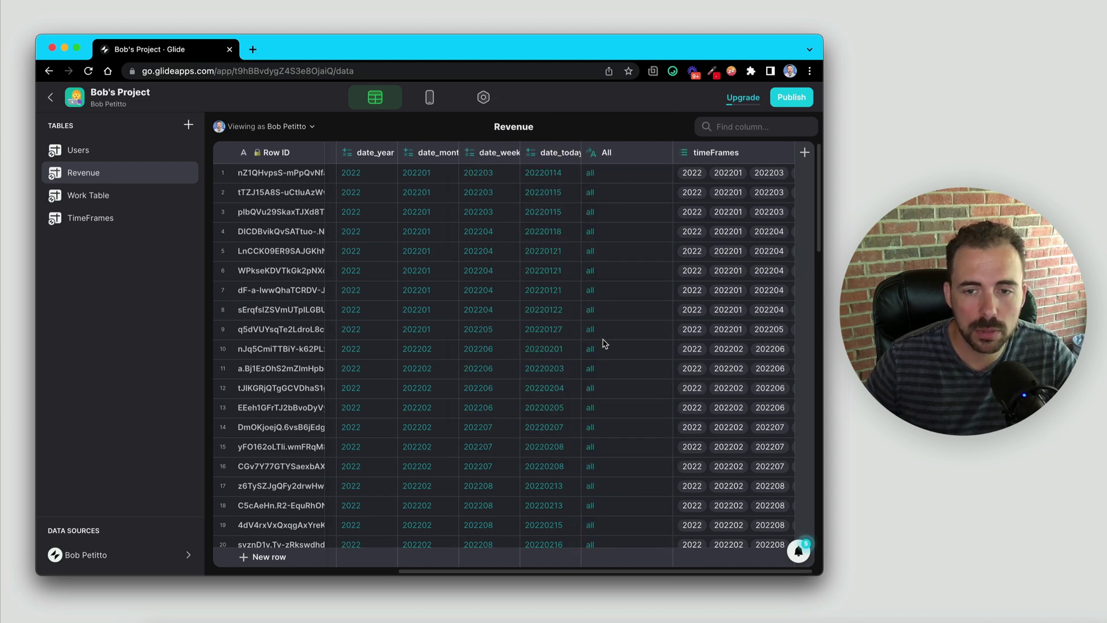
pyautogui.hscroll(-2, 663, 159)
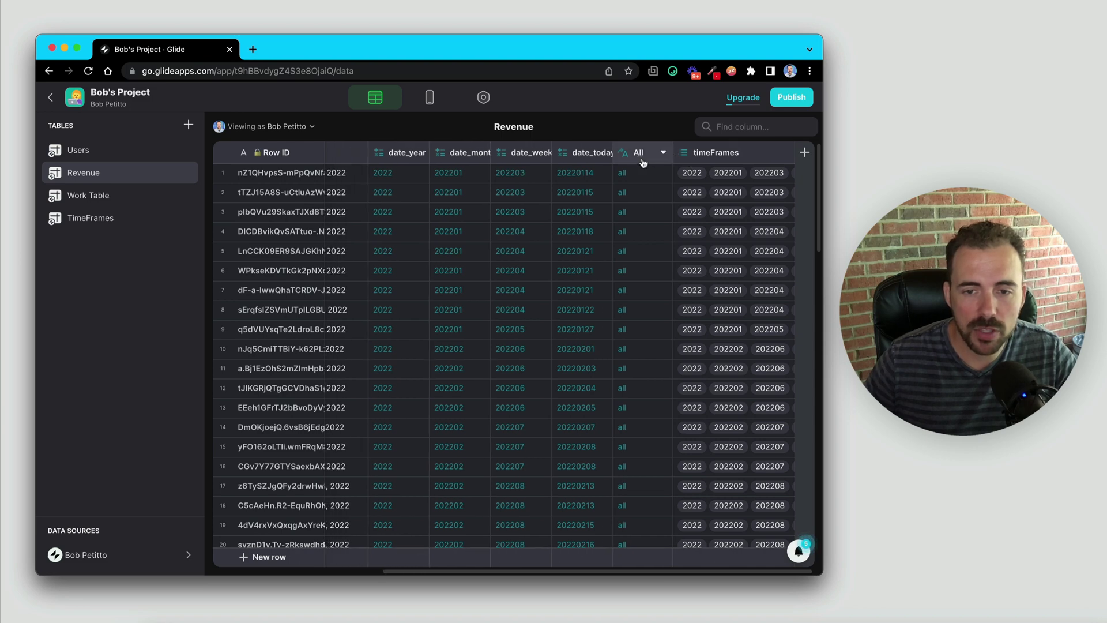
pyautogui.click(708, 176)
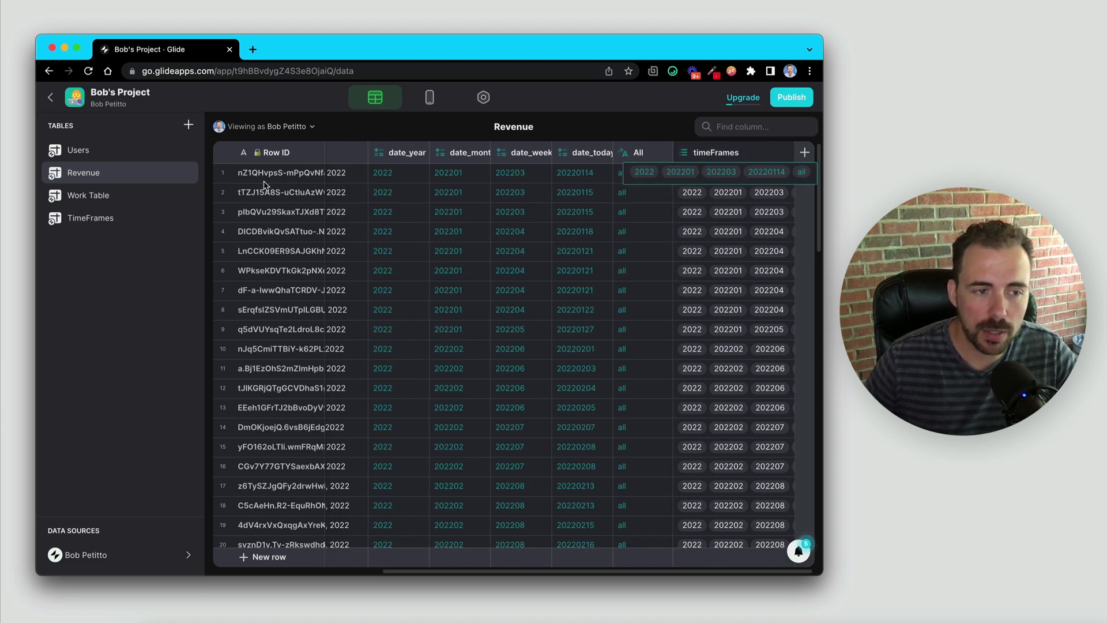
pyautogui.click(684, 218)
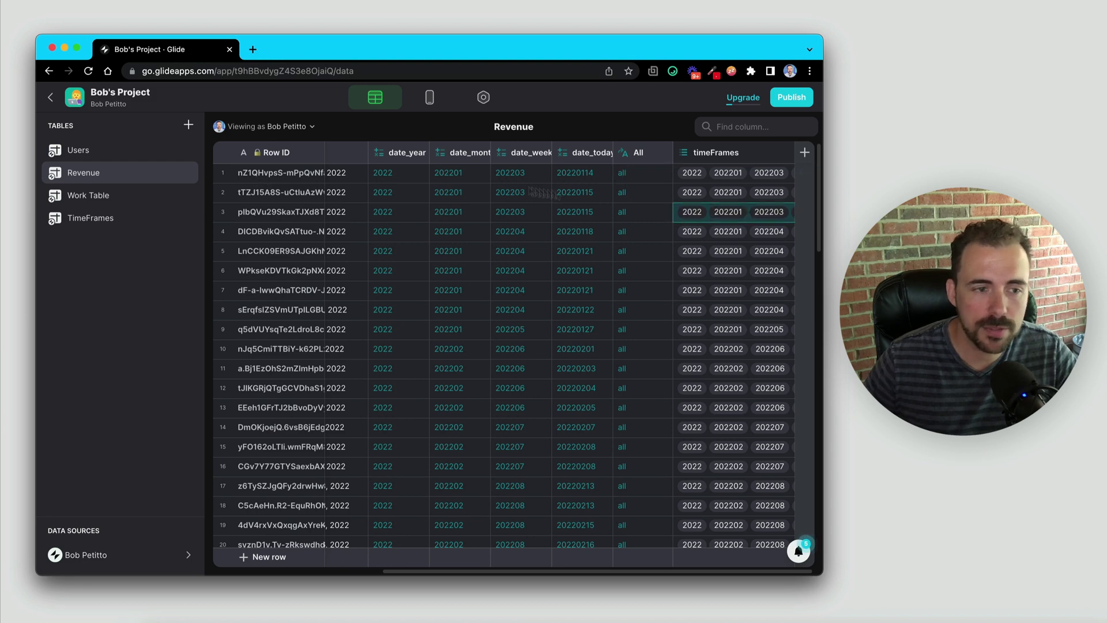
# - Add a column labelled rel_revenue to the Work Table and make it a Relation column
pyautogui.click(95, 220)
pyautogui.click(97, 201)
pyautogui.click(673, 175)
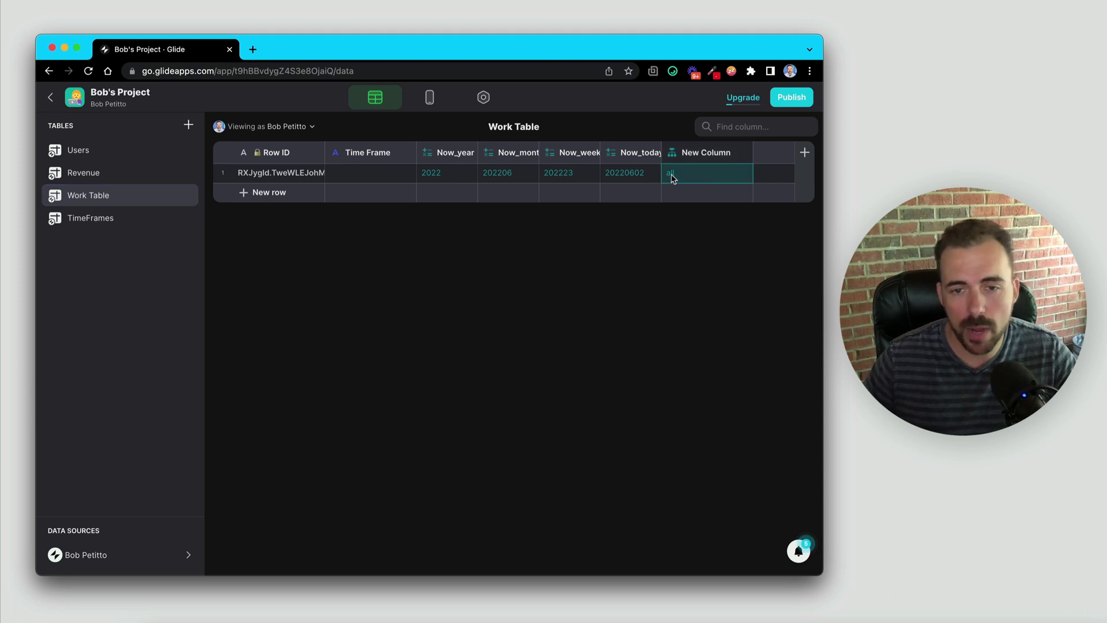
pyautogui.click(805, 152)
pyautogui.write('re')
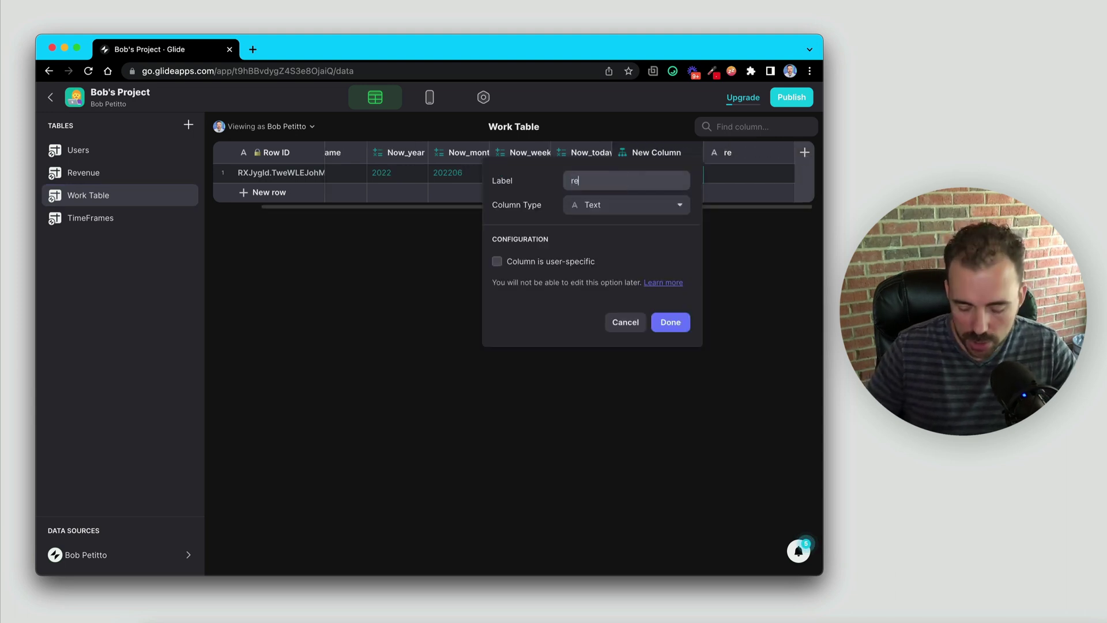
pyautogui.write('l_')
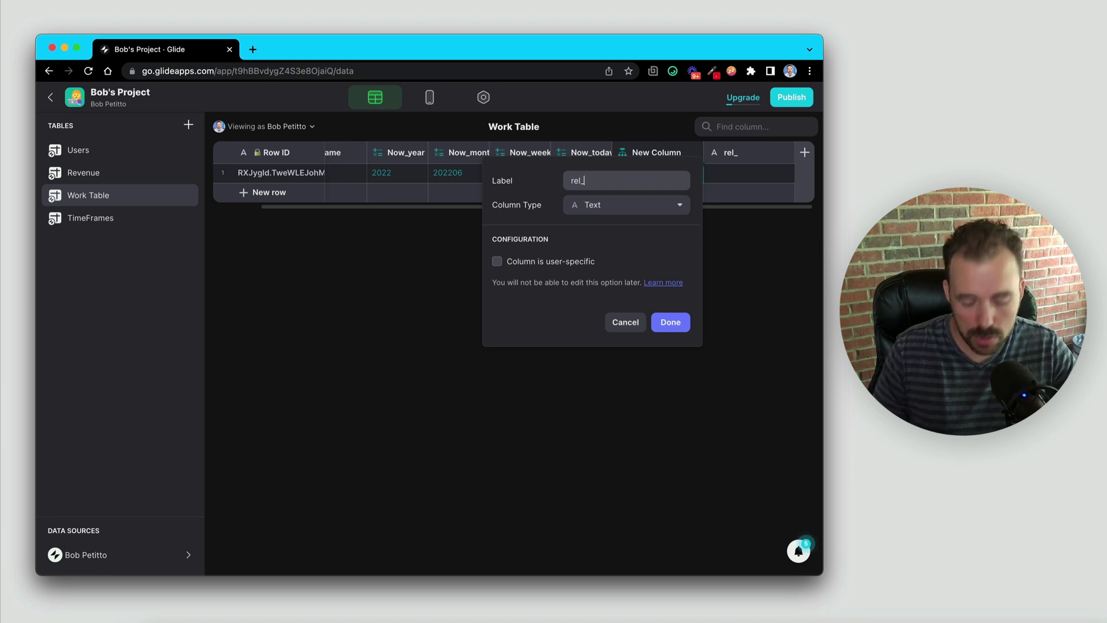
pyautogui.write('revenu')
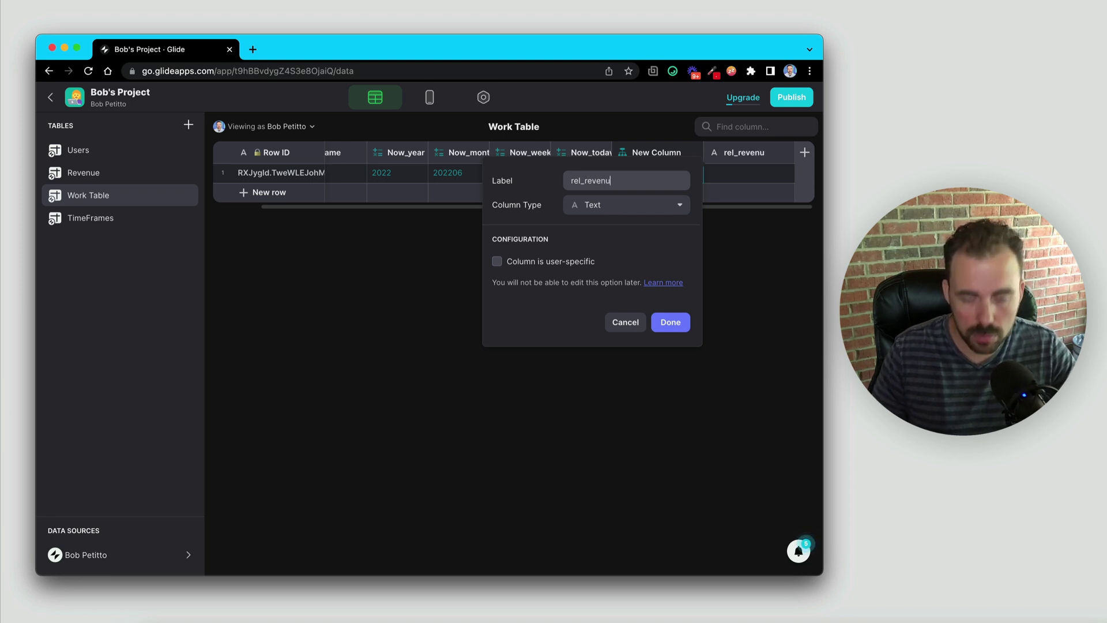
pyautogui.write('e')
pyautogui.click(636, 204)
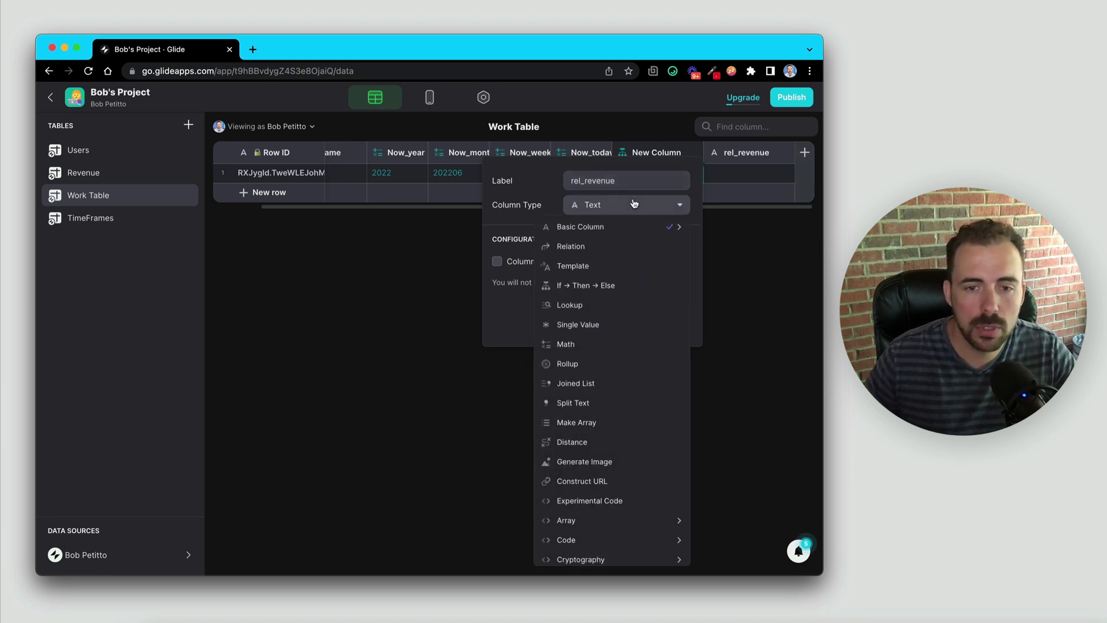
pyautogui.click(595, 248)
# - Relate the rel_revenue column's New Column value to timeFrames in the Revenue table, matching multiple items, and save the relation
pyautogui.click(580, 277)
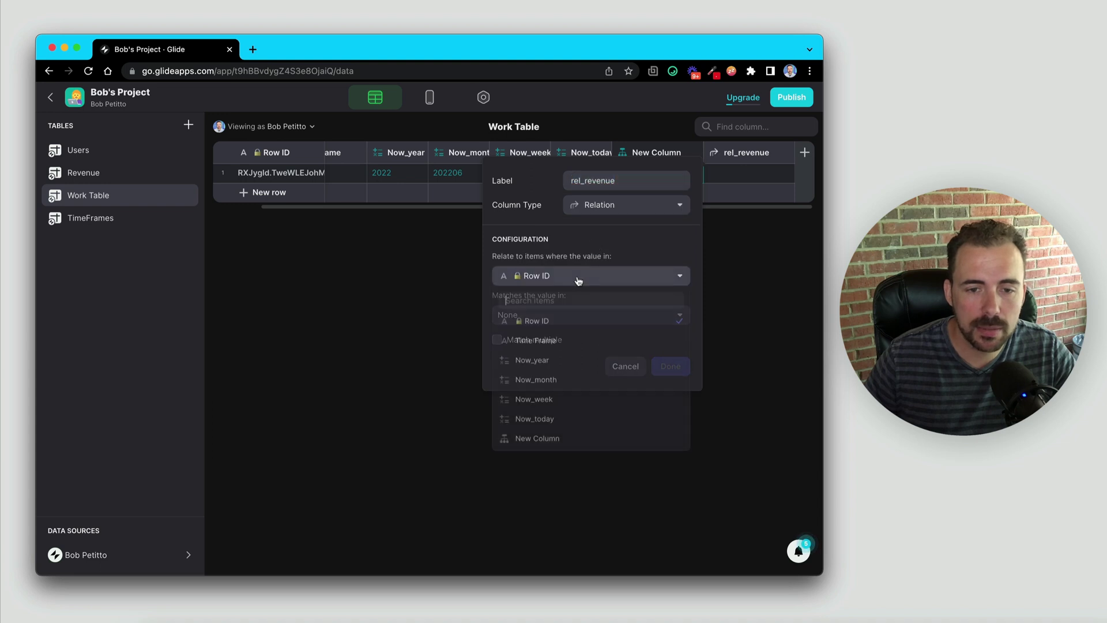
pyautogui.click(573, 443)
pyautogui.click(563, 322)
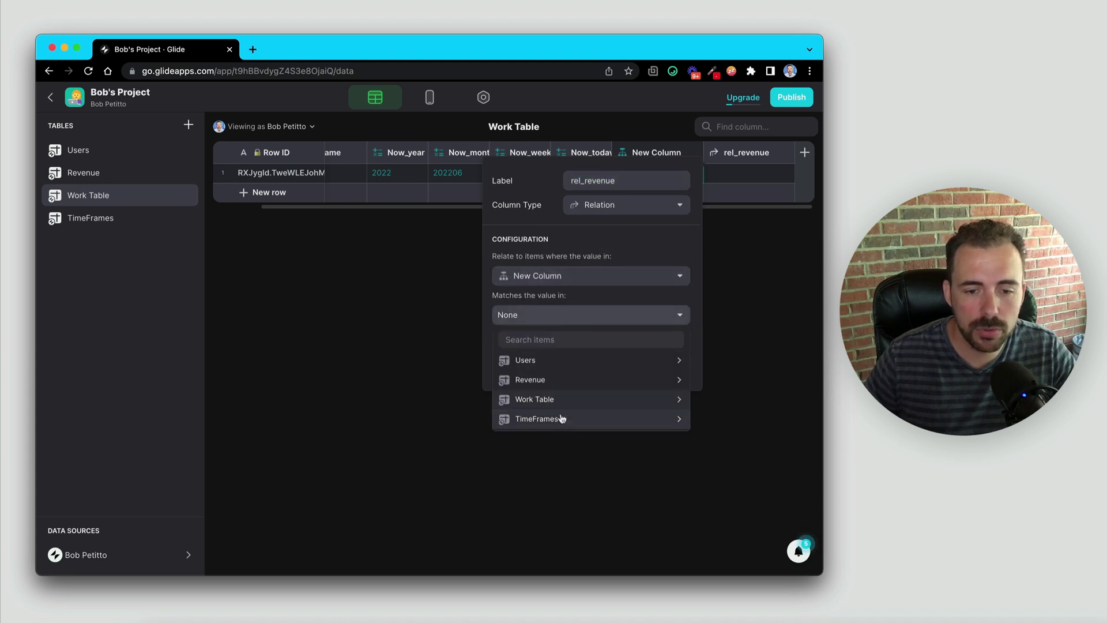
pyautogui.moveTo(564, 379)
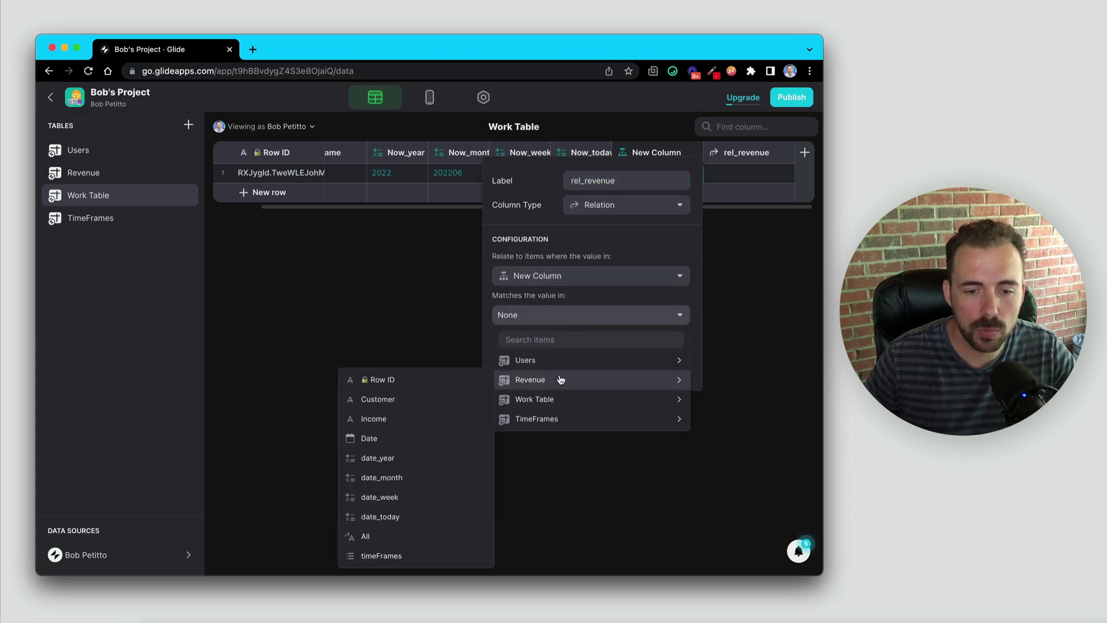
pyautogui.click(416, 557)
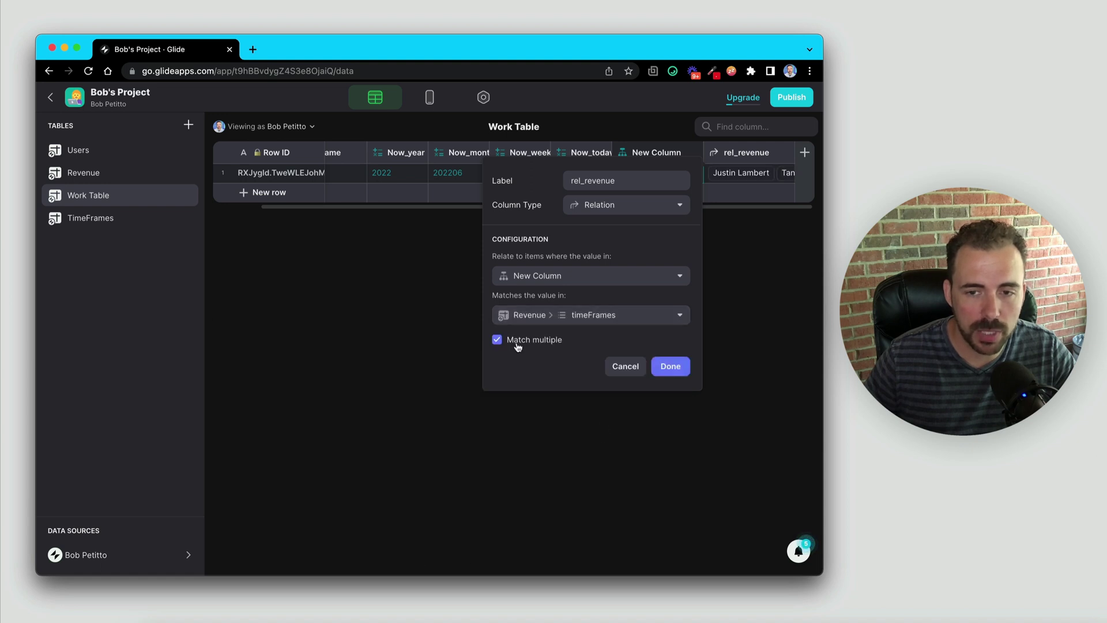
pyautogui.click(670, 367)
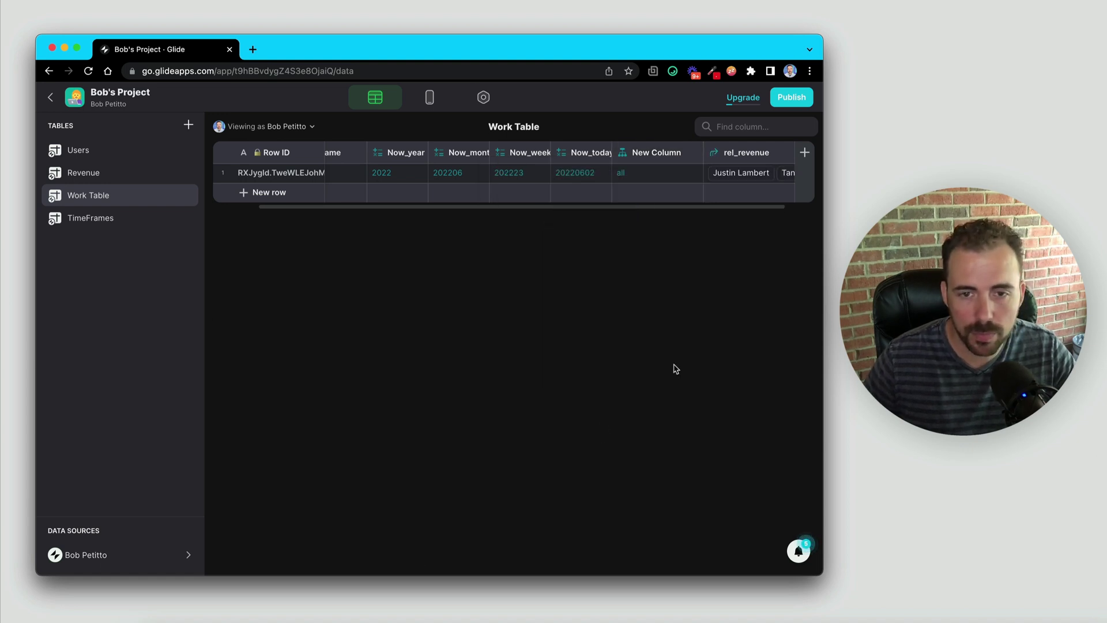
# - Rename the Work Table's If-Then-Else column as Time Frame Value and save it
pyautogui.doubleClick(652, 152)
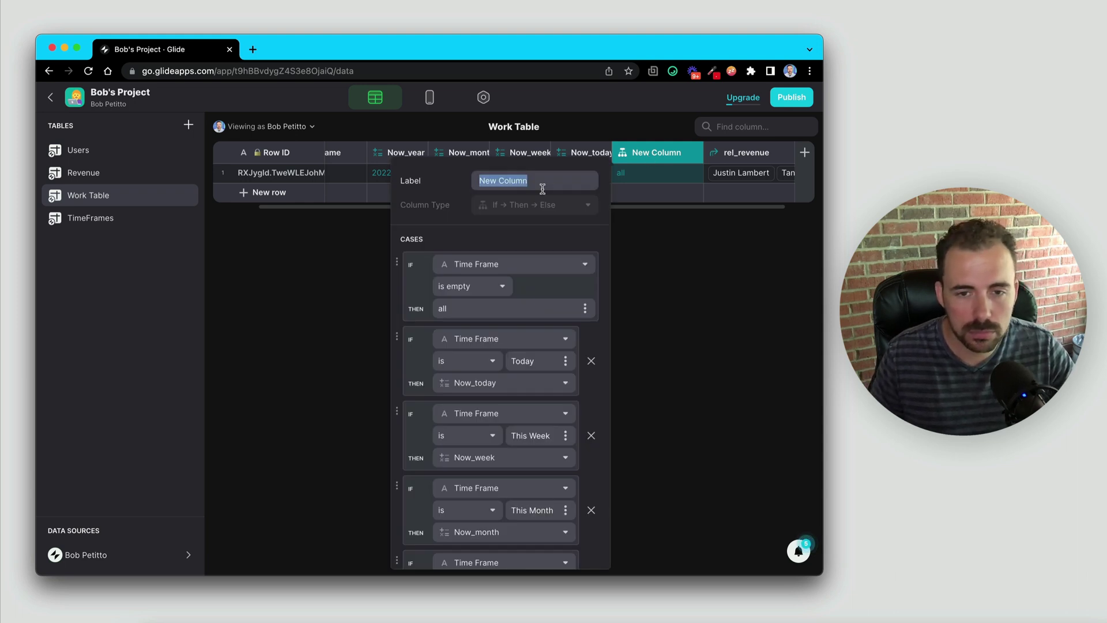
pyautogui.write('Ti')
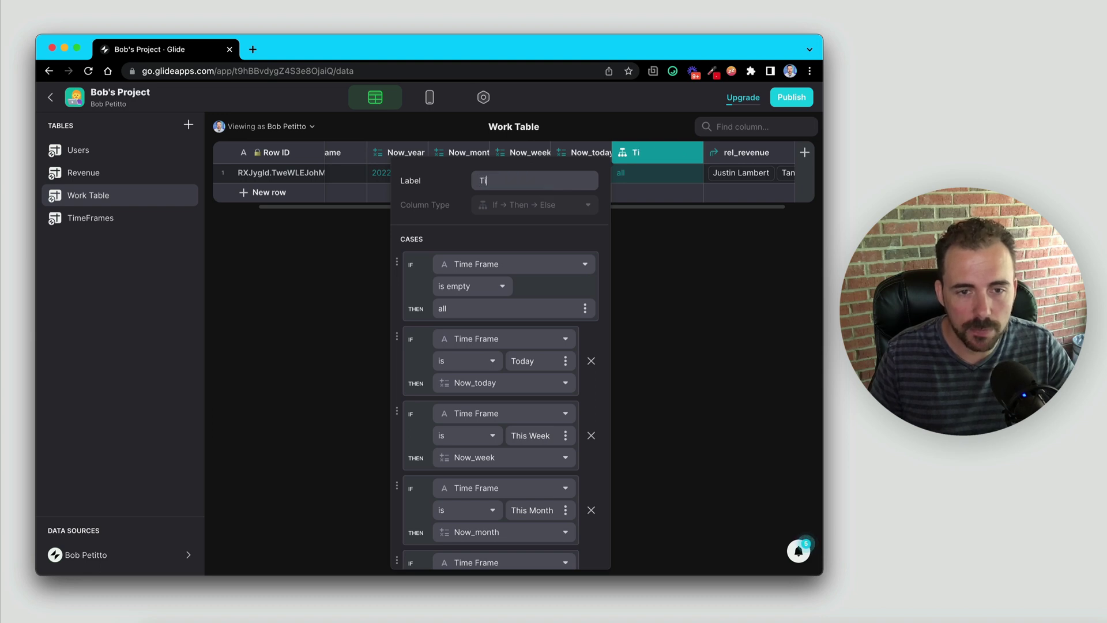
pyautogui.write('me Frame ')
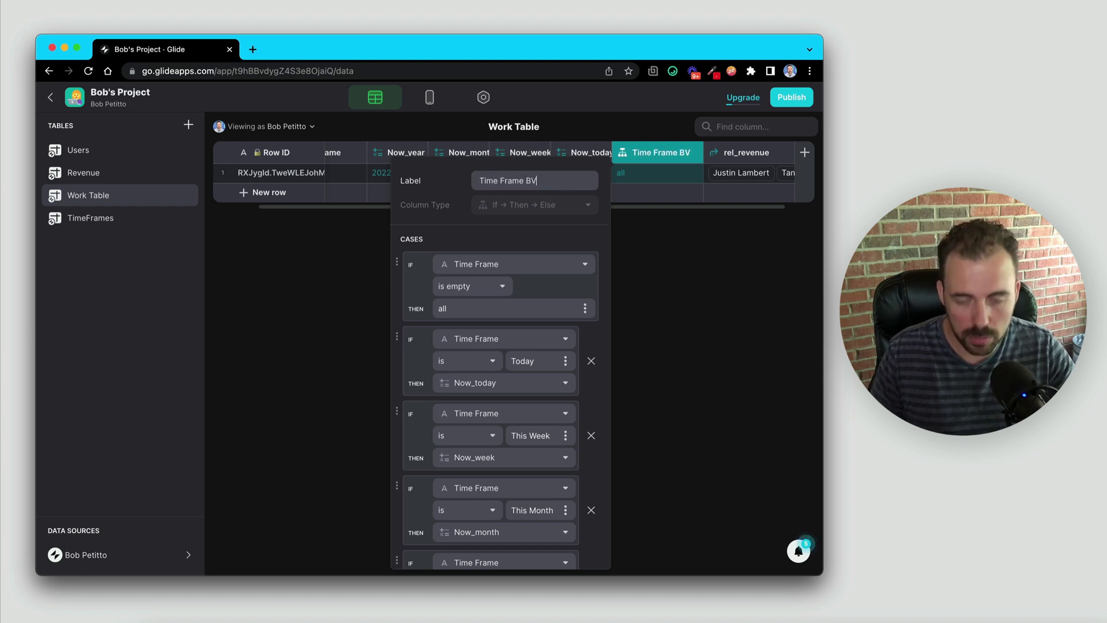
pyautogui.write('Va')
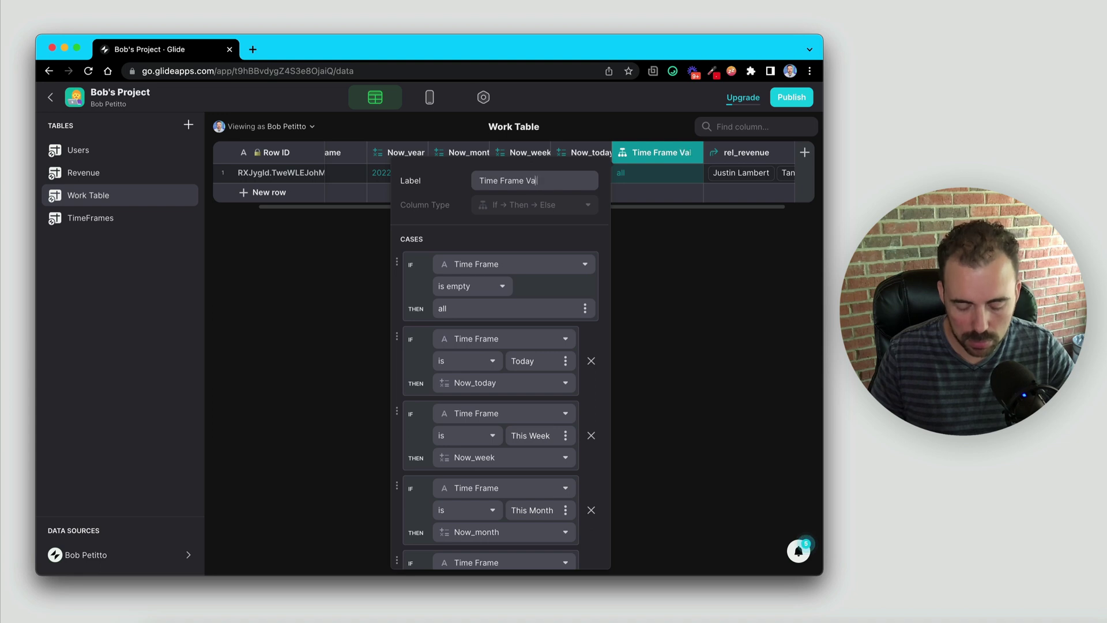
pyautogui.write('lue')
pyautogui.scroll(-3, 498, 279)
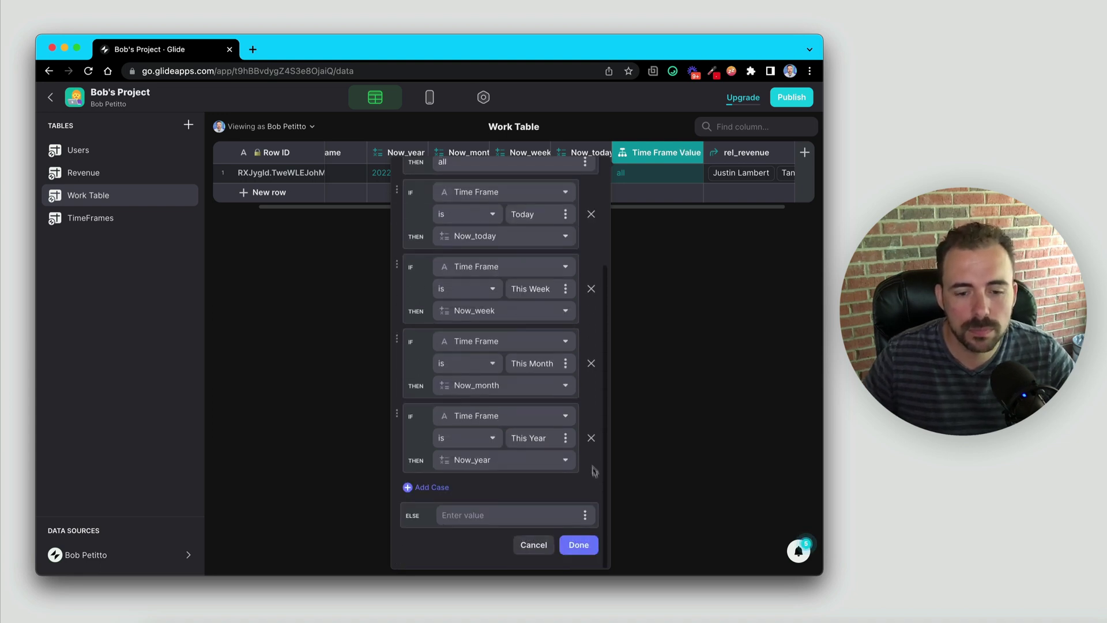
pyautogui.click(580, 545)
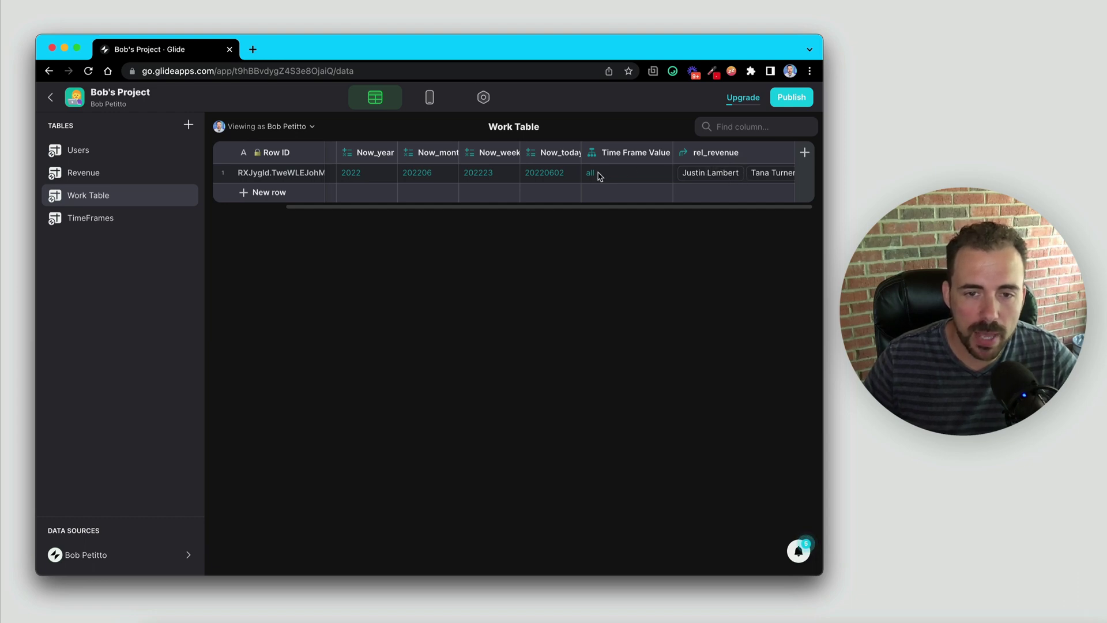
# - Set the source of the Revenue screen's inline list in the app layout to the rel_revenue relation
pyautogui.click(428, 97)
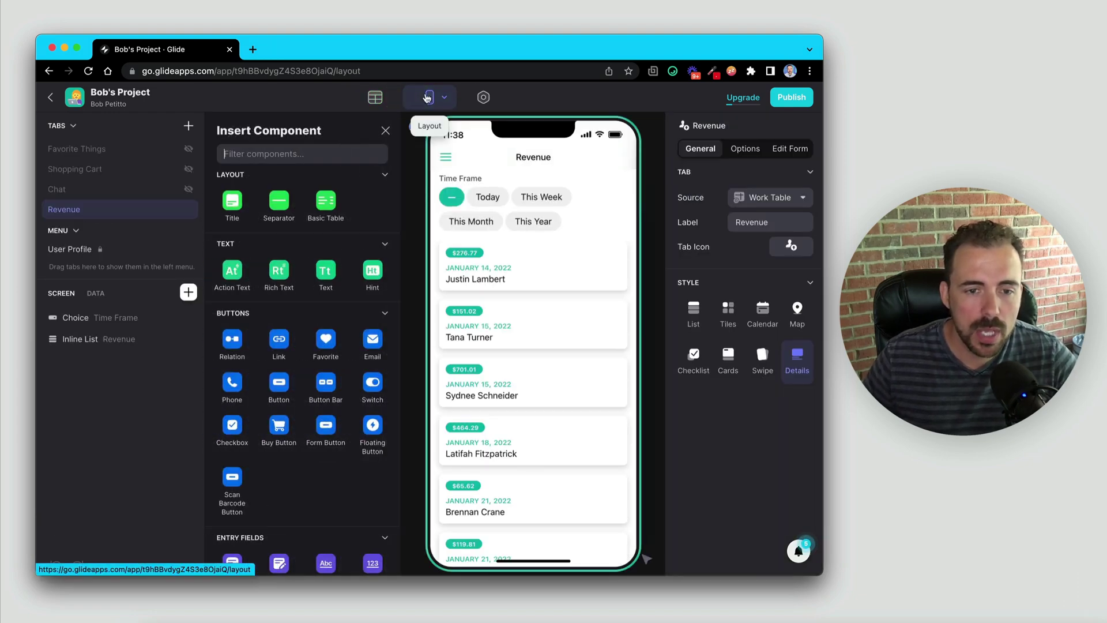
pyautogui.click(108, 339)
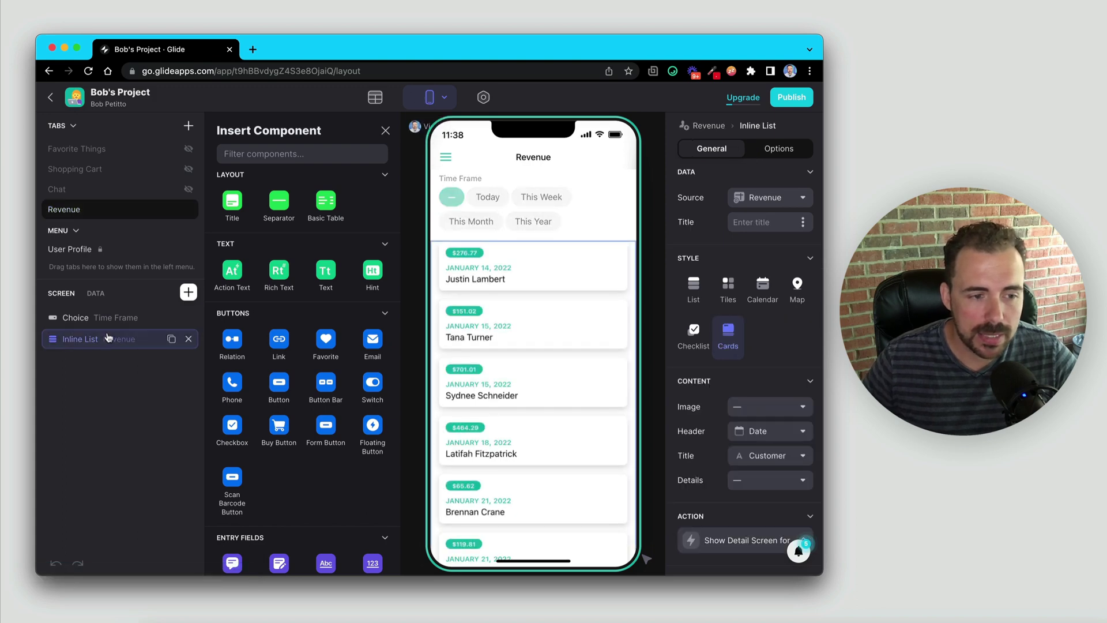
pyautogui.click(762, 199)
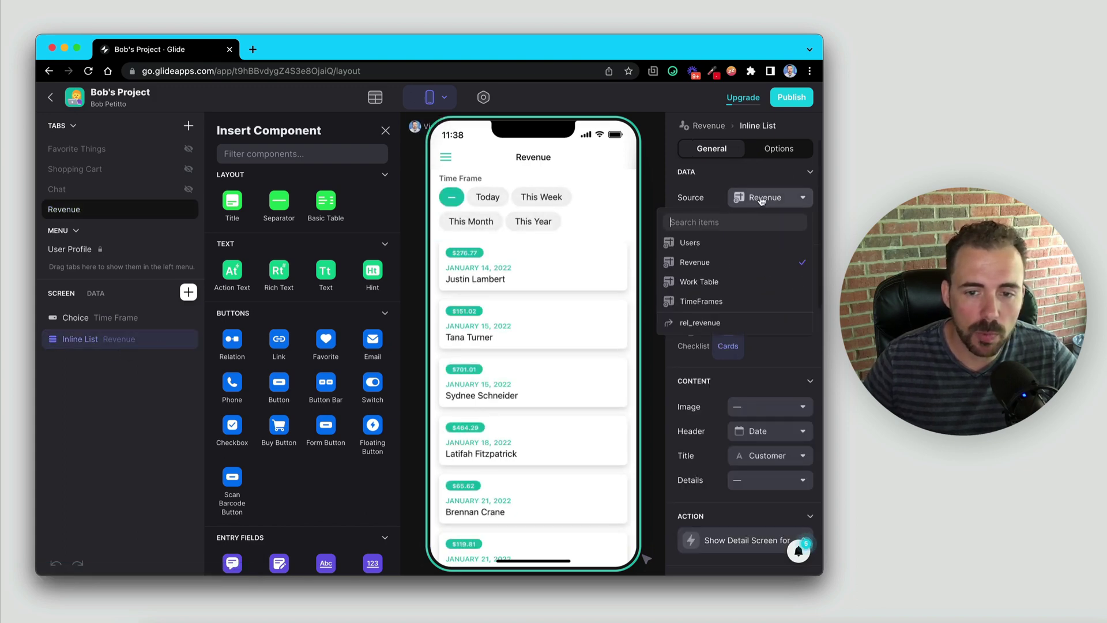
pyautogui.click(700, 323)
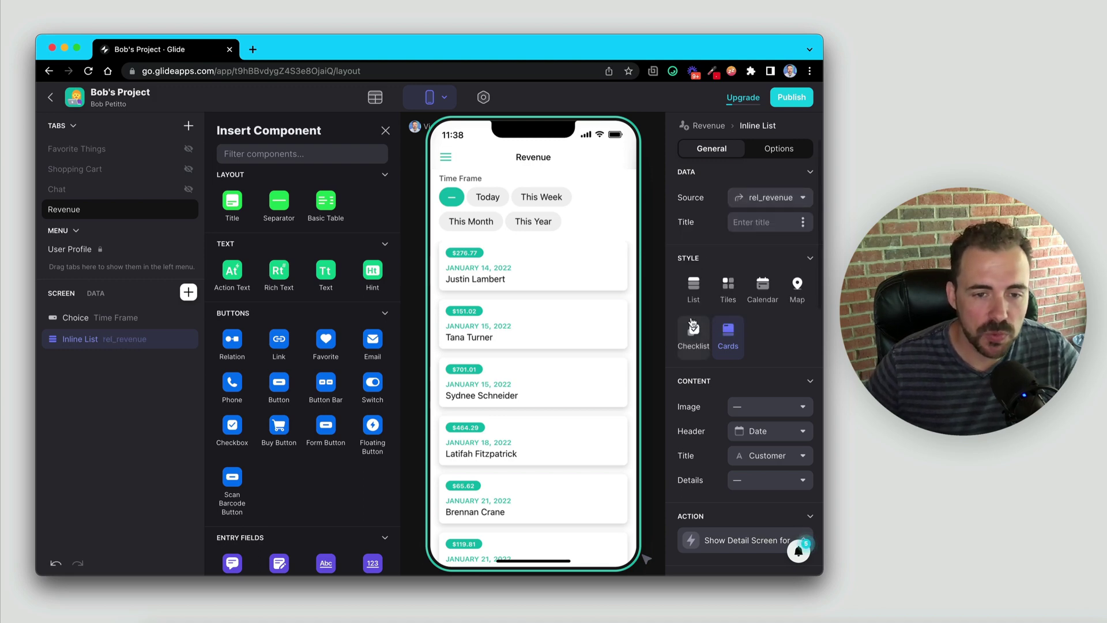
# - Test the Today and This Week time frames in the app preview and check the dates of the listed revenue items
pyautogui.click(489, 200)
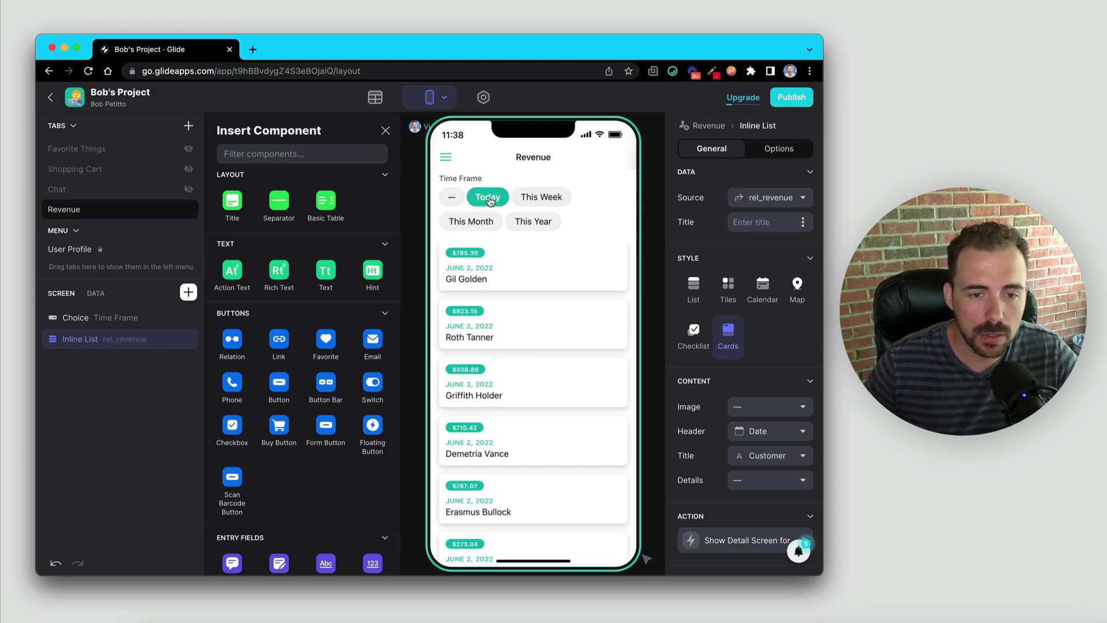
pyautogui.scroll(-3, 496, 429)
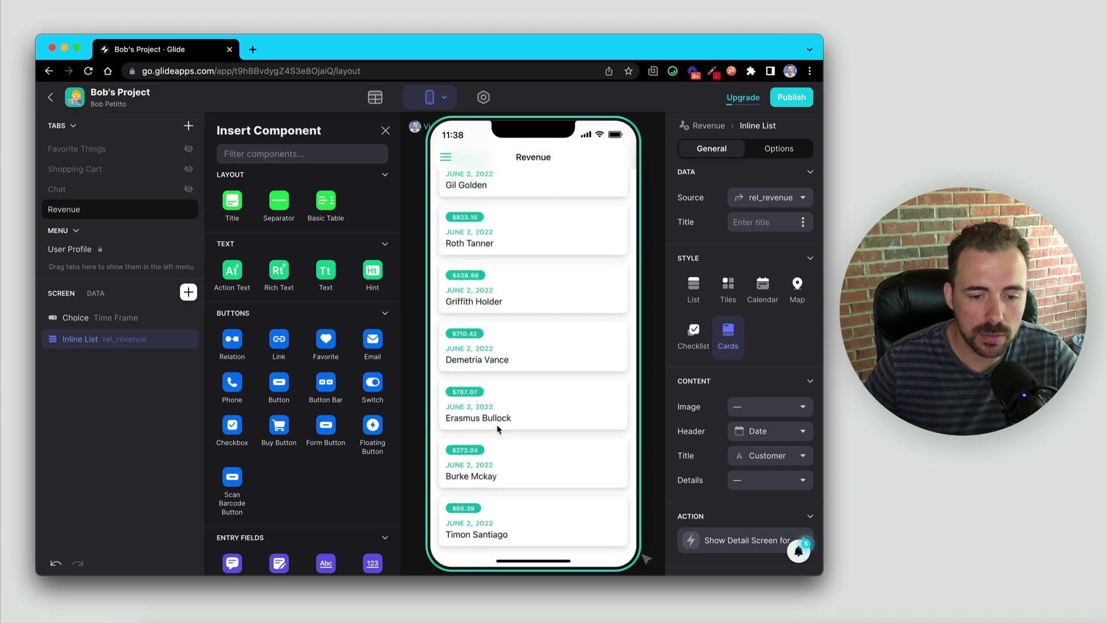
pyautogui.scroll(3, 497, 430)
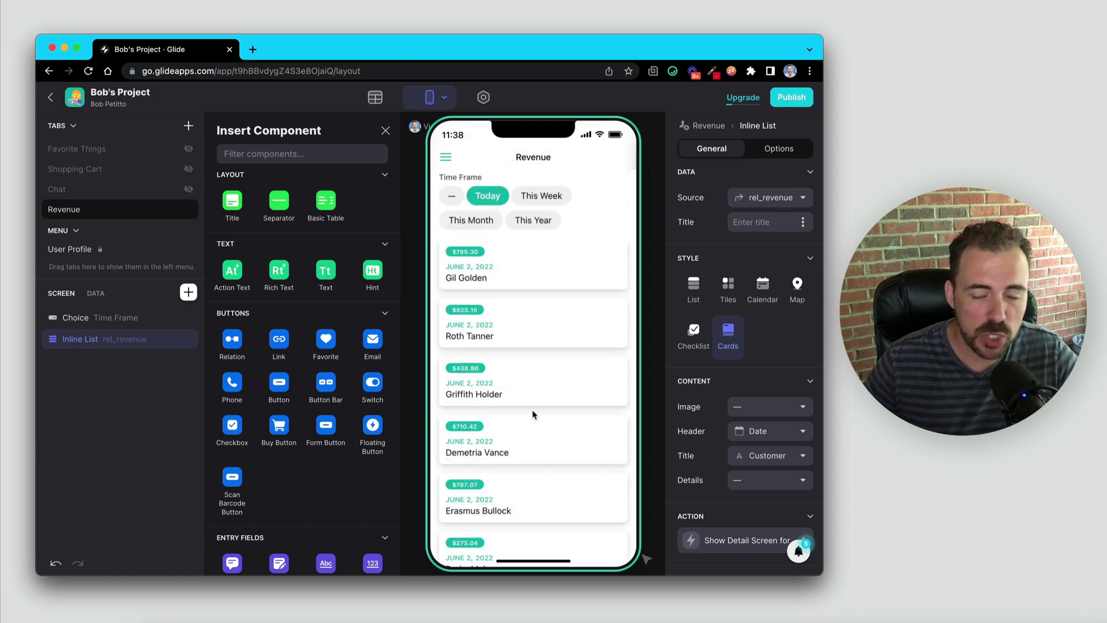
pyautogui.click(537, 201)
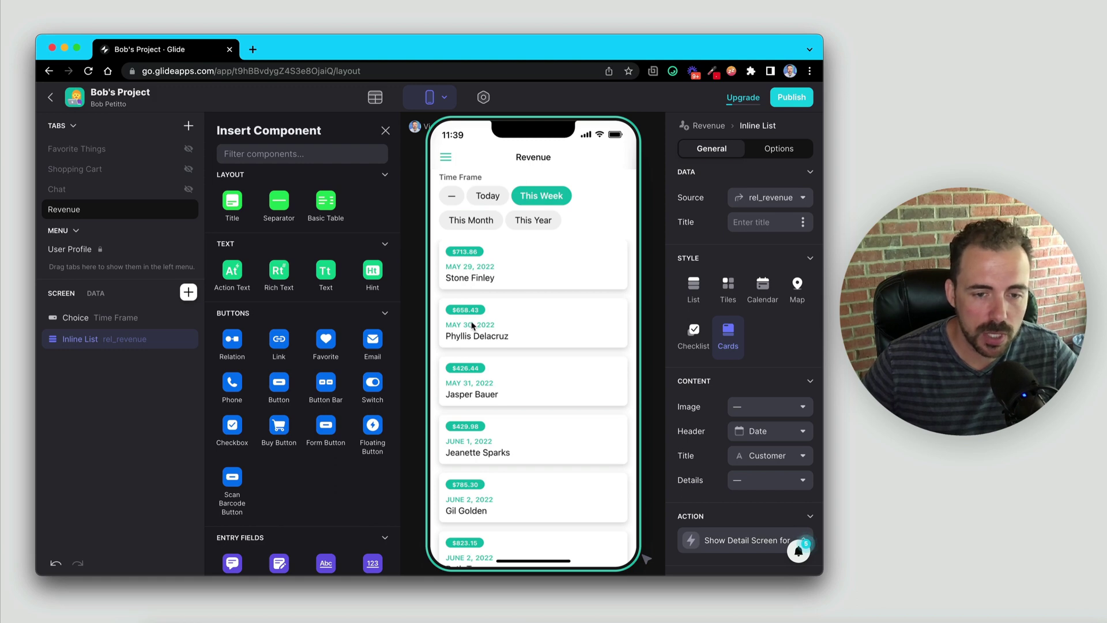
# - Select the This Month time frame in the app preview and examine the dates in the whole revenue list
pyautogui.click(466, 221)
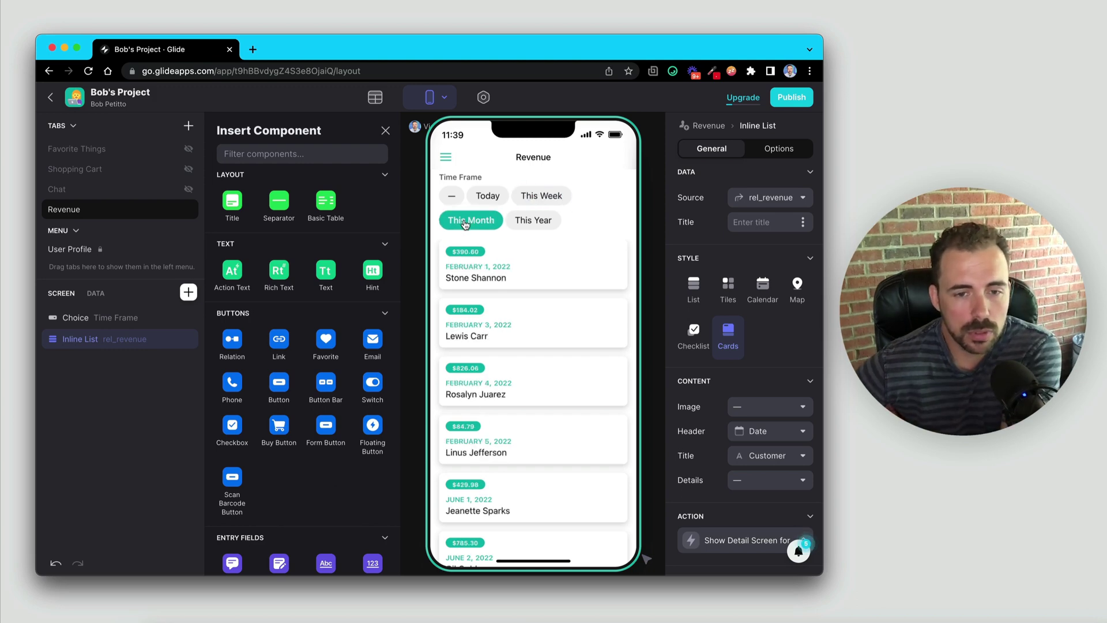
pyautogui.scroll(-5, 527, 436)
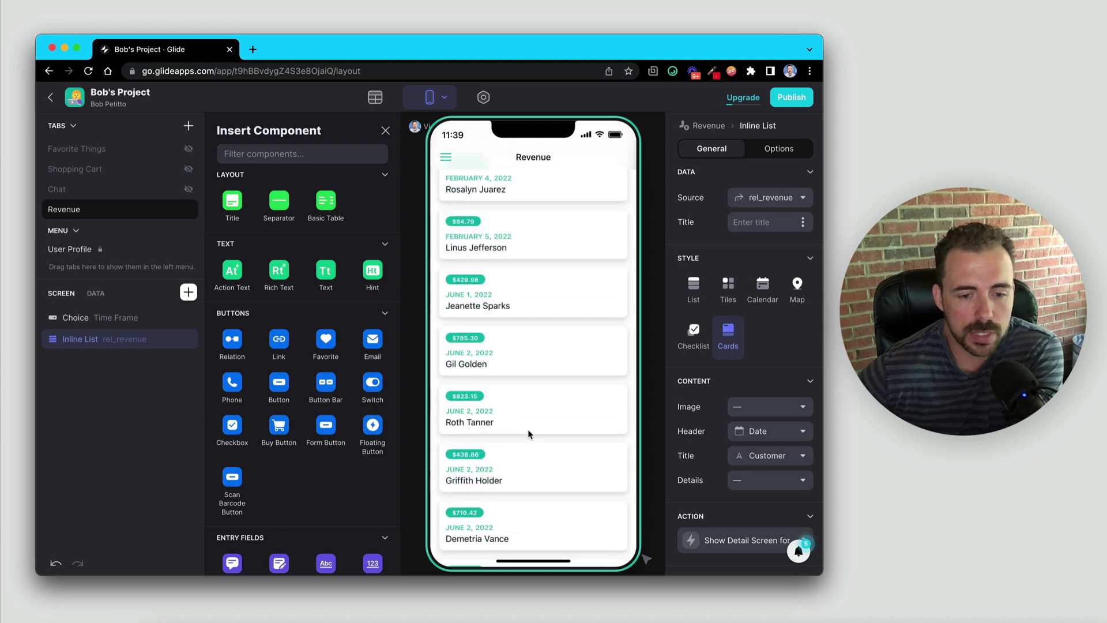
pyautogui.scroll(-4, 527, 435)
pyautogui.scroll(9, 528, 431)
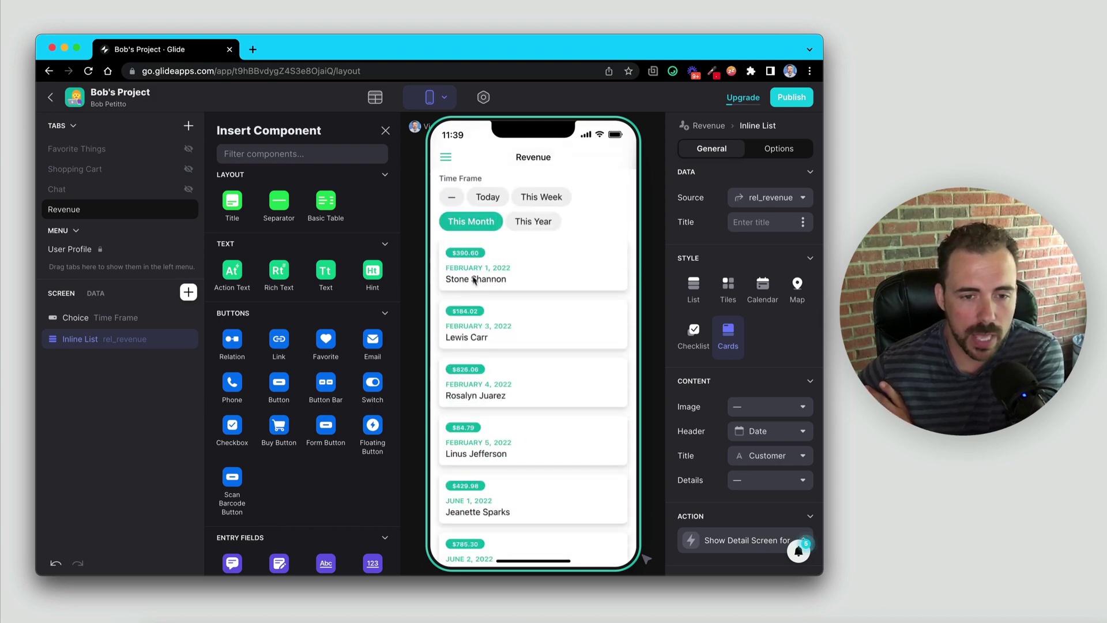
pyautogui.scroll(-4, 490, 439)
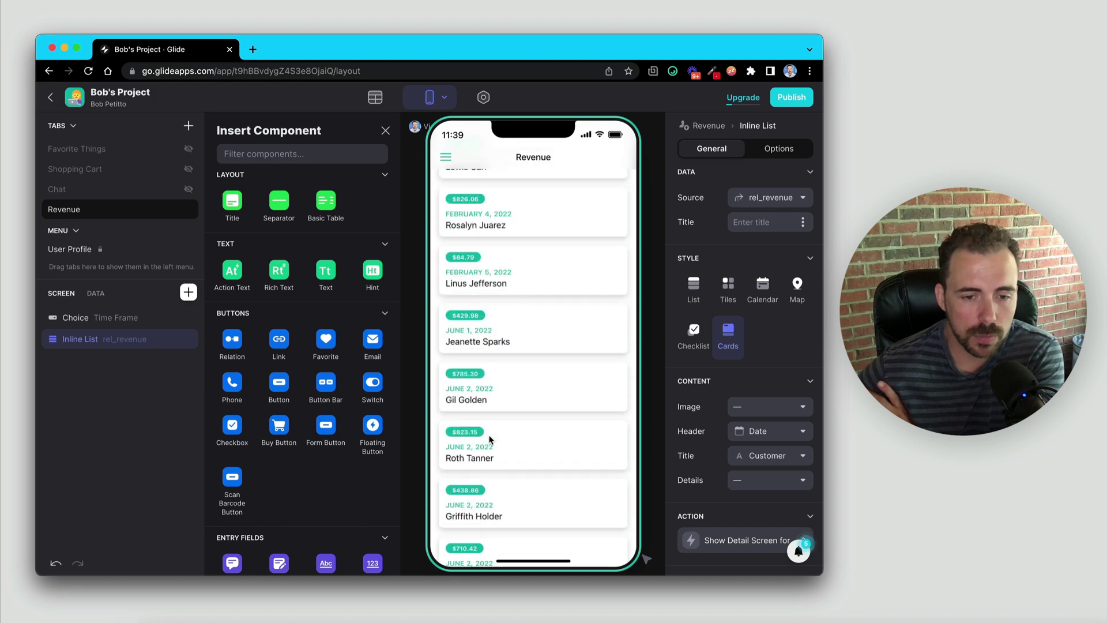
pyautogui.scroll(4, 489, 440)
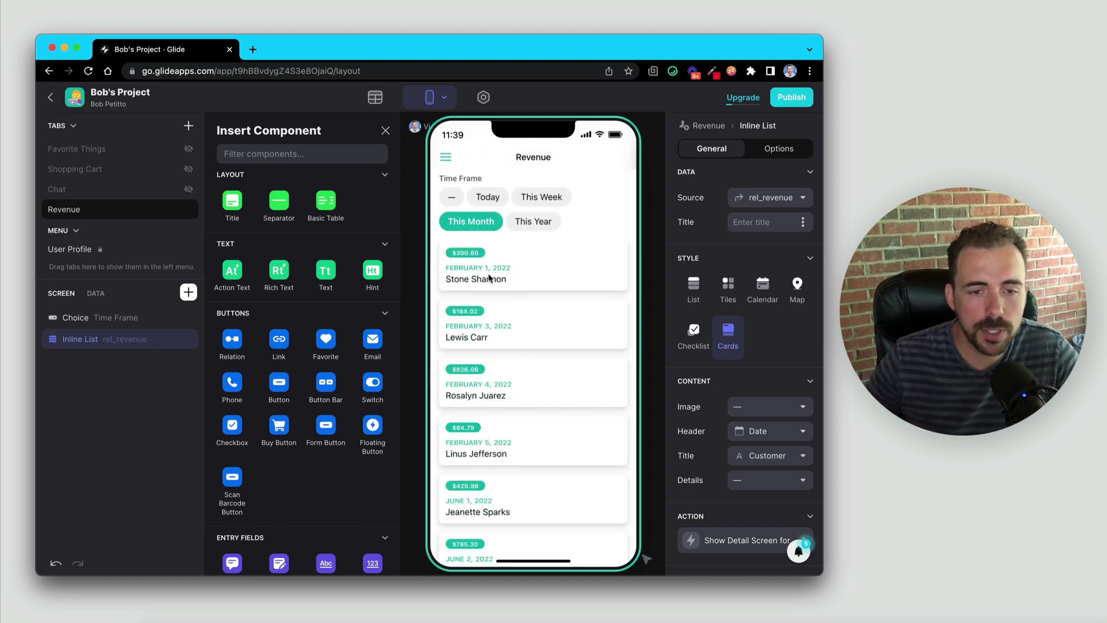
# - Compare the Work Table's Time Frame Value with its Now_month and Now_week columns in the data editor
pyautogui.click(375, 97)
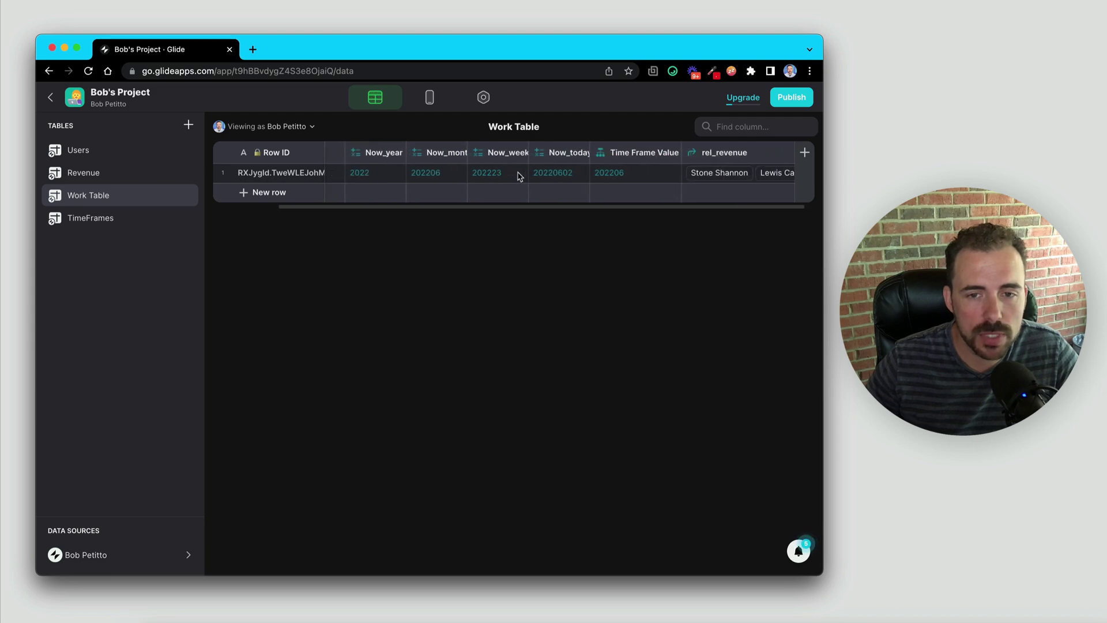
pyautogui.hscroll(1, 519, 176)
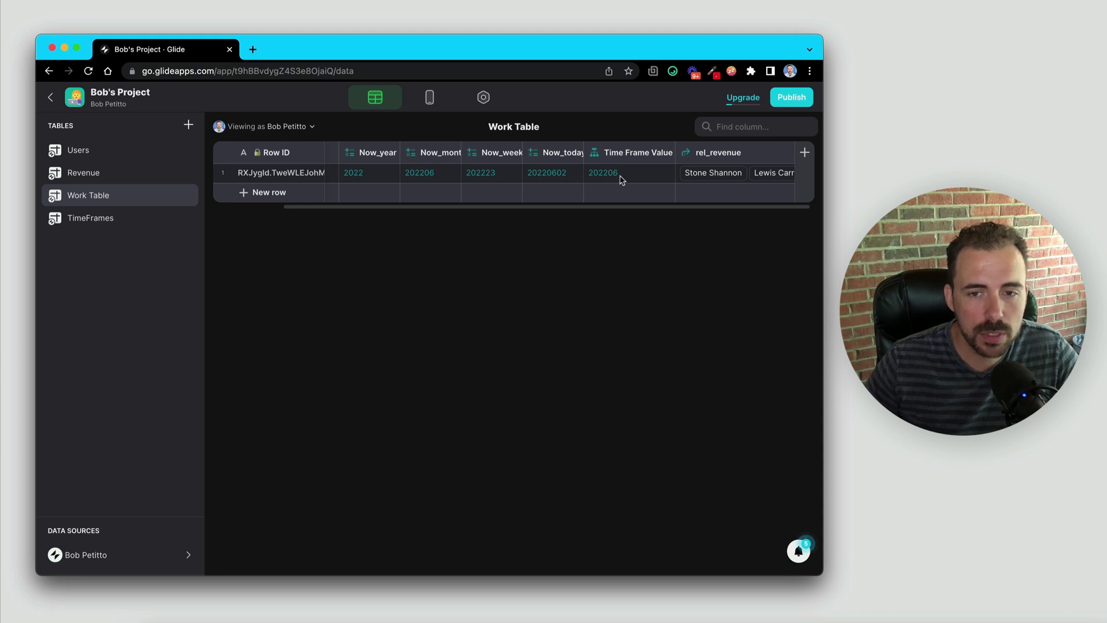
pyautogui.hscroll(1, 616, 180)
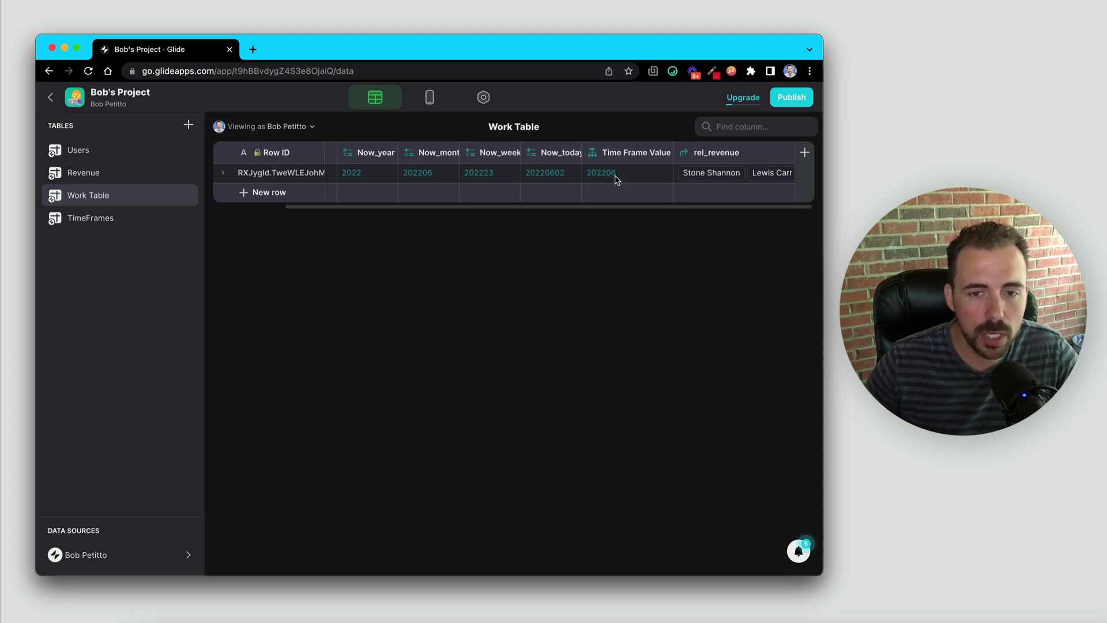
pyautogui.click(616, 178)
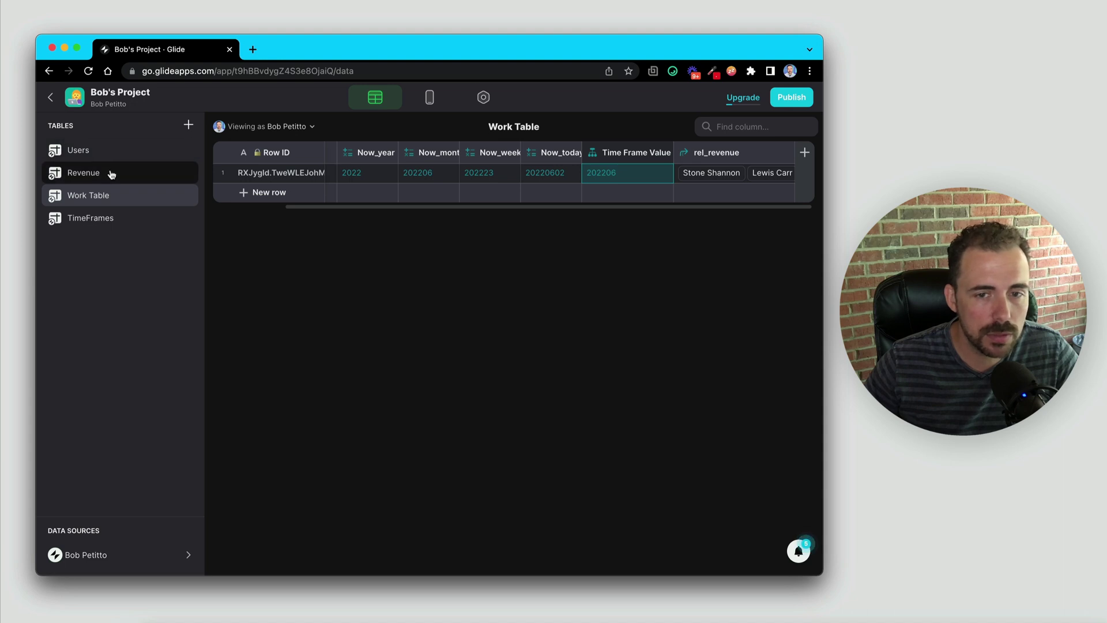
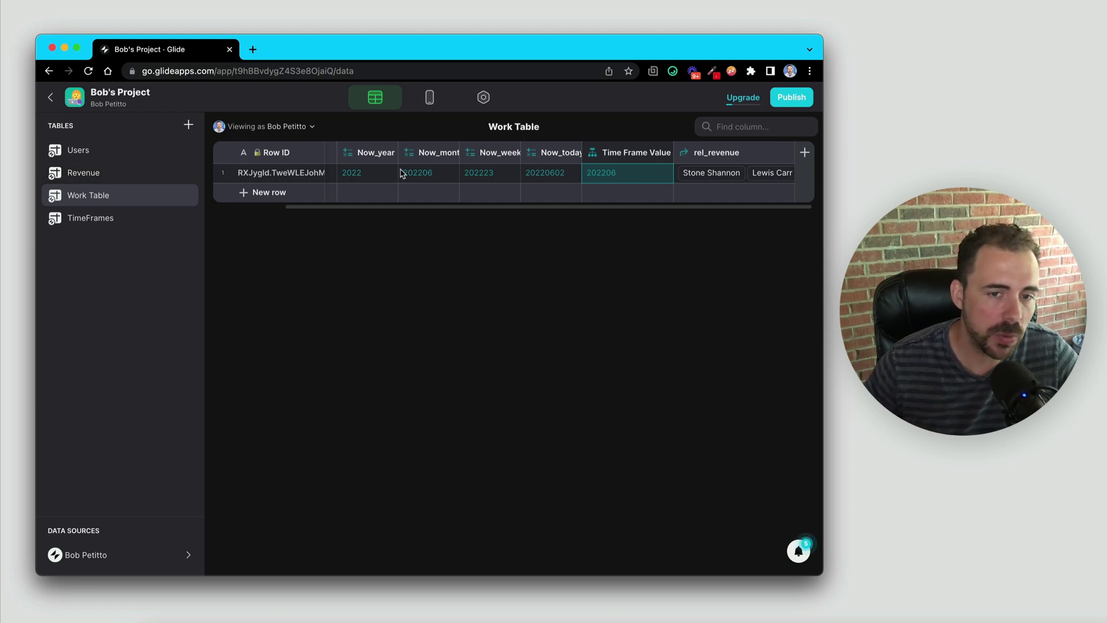
# - Change the date_week formula in the Revenue table to year(date)*10000+weeknum(date)*100
pyautogui.click(112, 174)
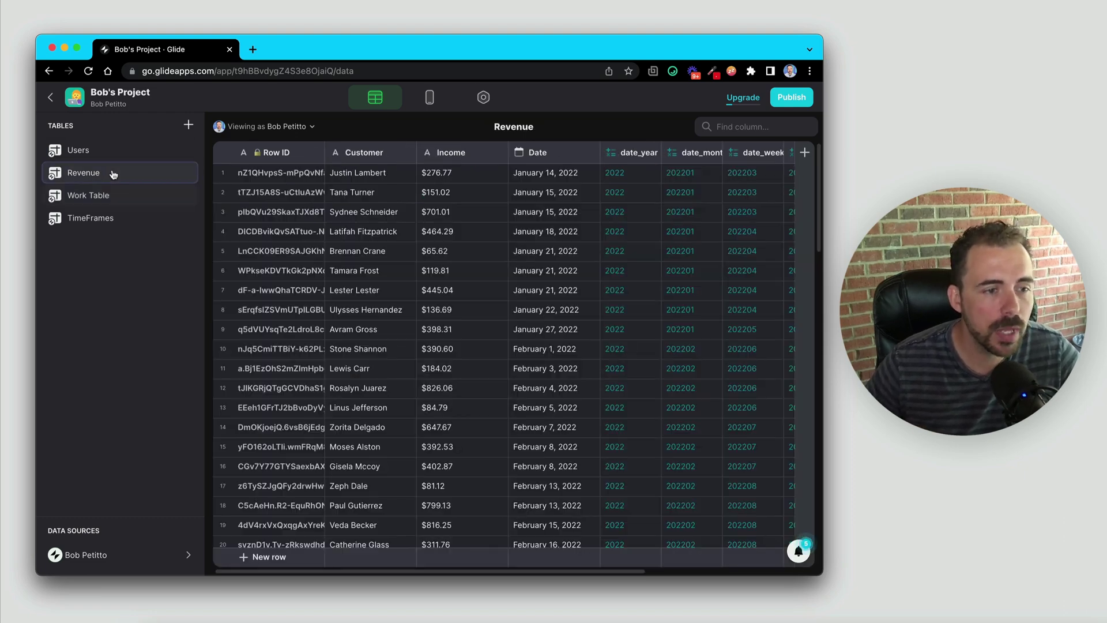
pyautogui.hscroll(5, 525, 227)
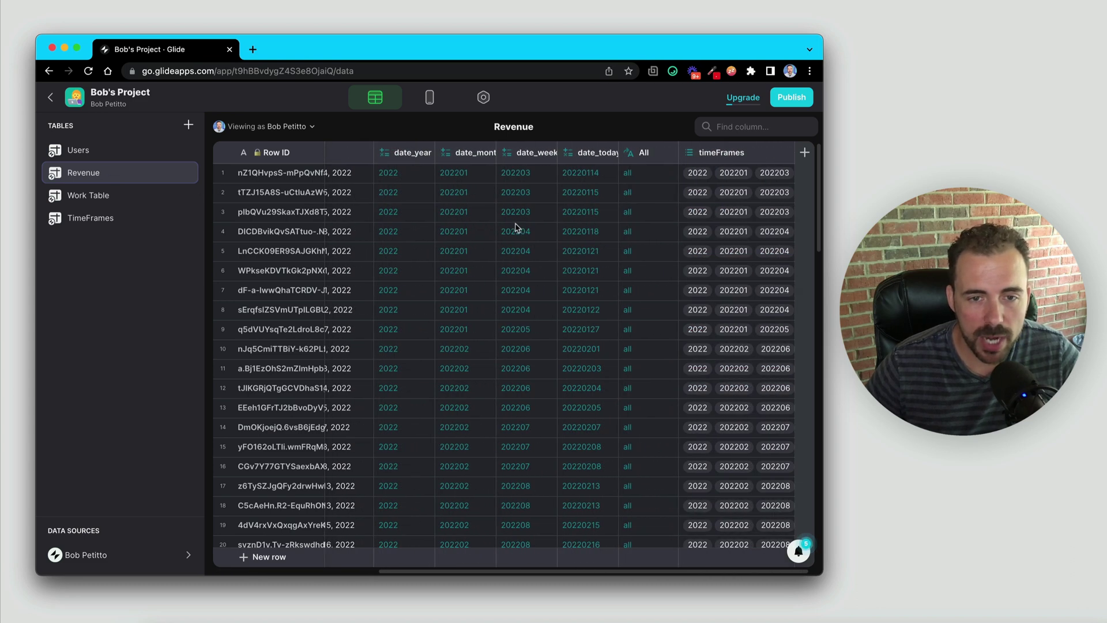
pyautogui.doubleClick(524, 153)
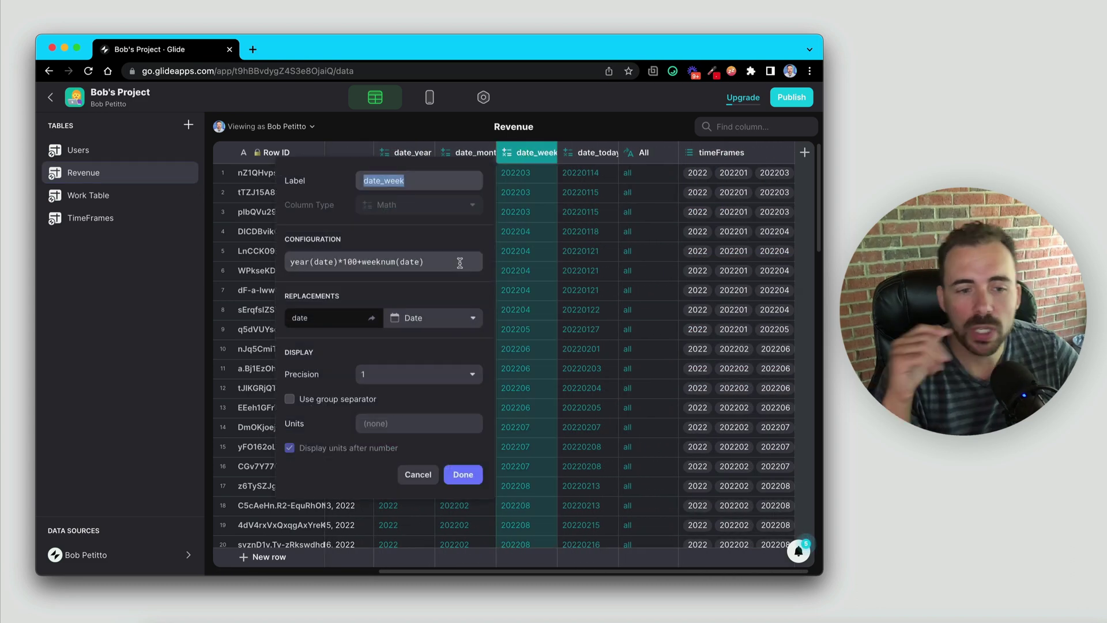
pyautogui.click(361, 262)
pyautogui.write('00')
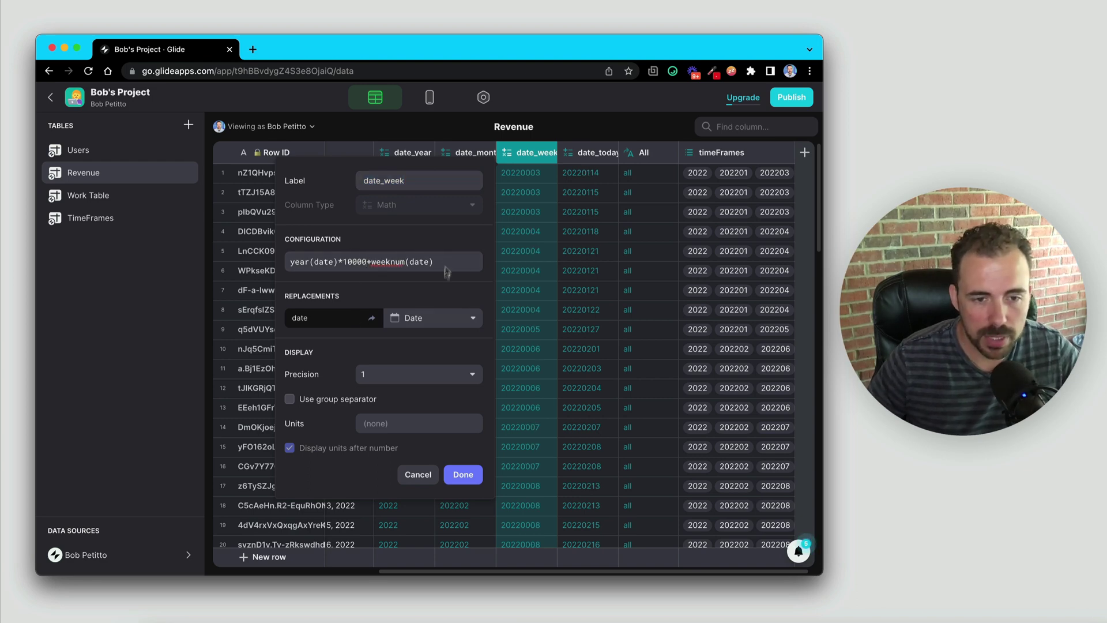
pyautogui.click(448, 263)
pyautogui.write('*200')
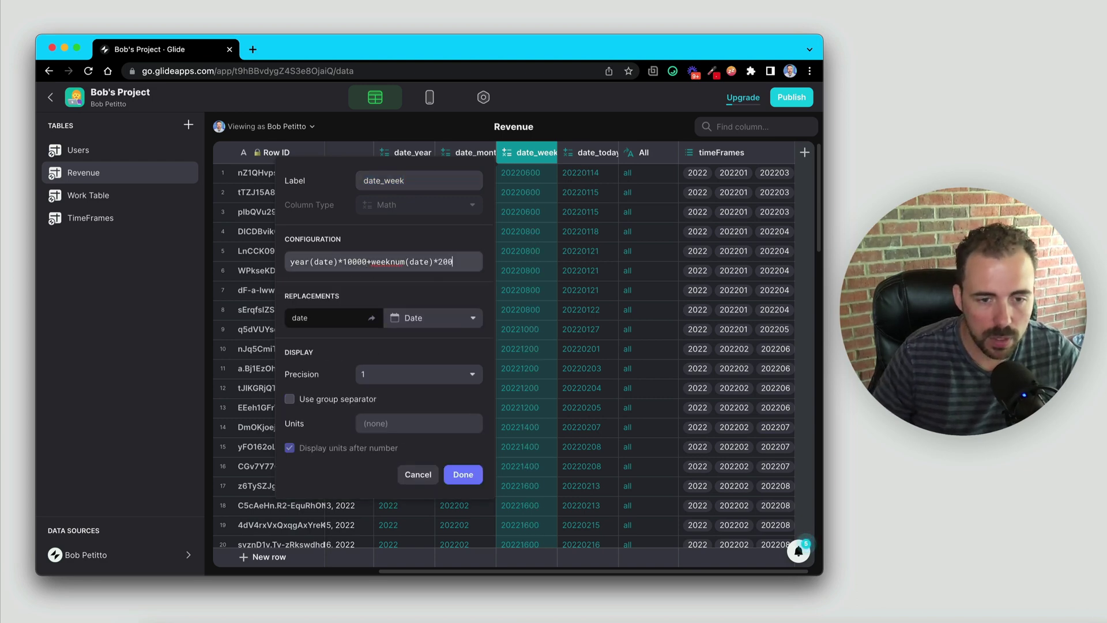
pyautogui.press('BackSpace')
pyautogui.press('BackSpace')
pyautogui.press('BackSpace')
pyautogui.write('100')
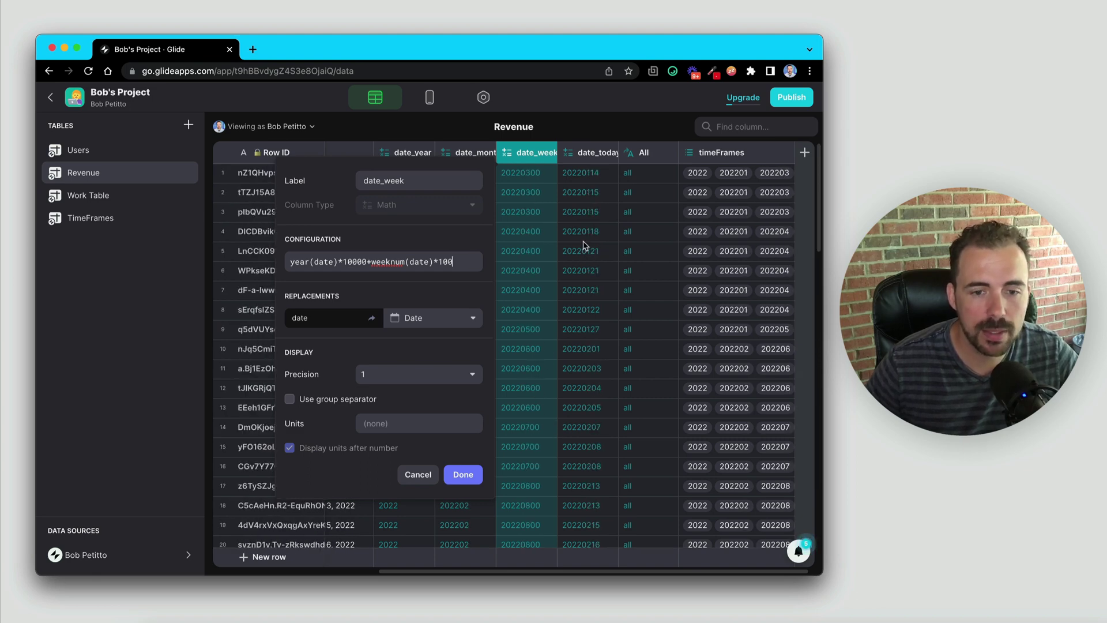
pyautogui.scroll(-5, 541, 396)
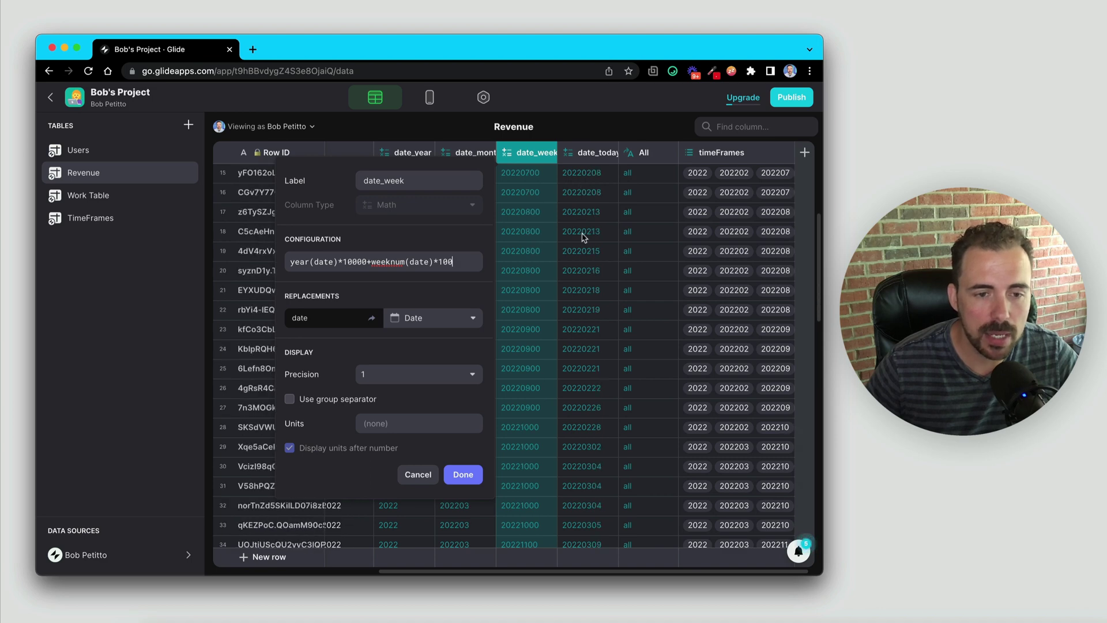
pyautogui.click(463, 474)
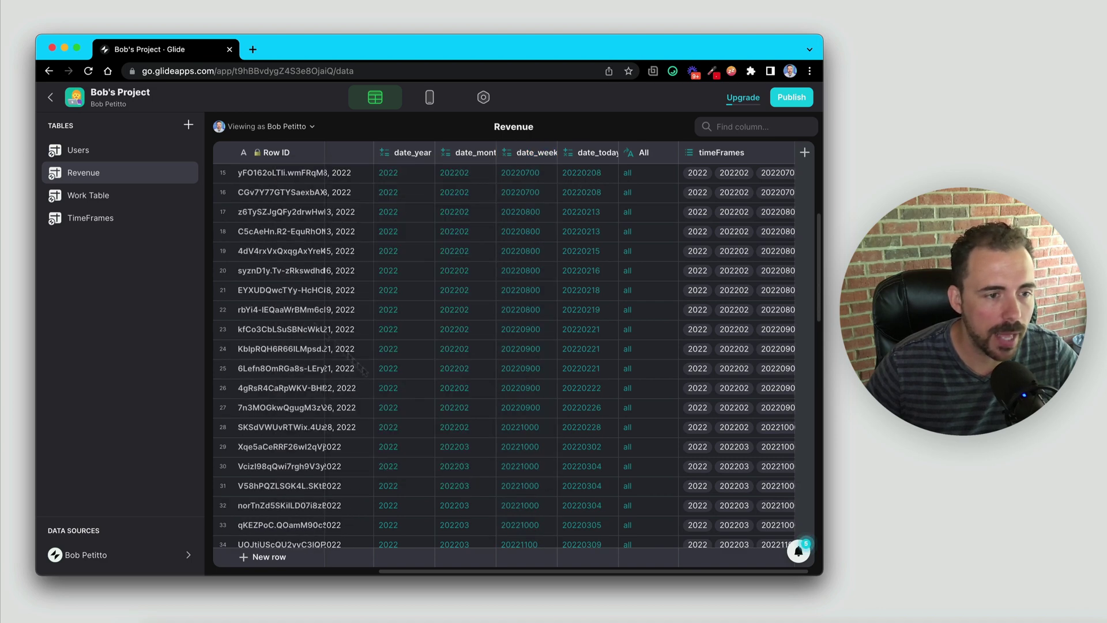
# - Change the Now_week formula in the Work Table to year(Now)*10000+weeknum(Now)*100
pyautogui.click(100, 199)
pyautogui.doubleClick(582, 159)
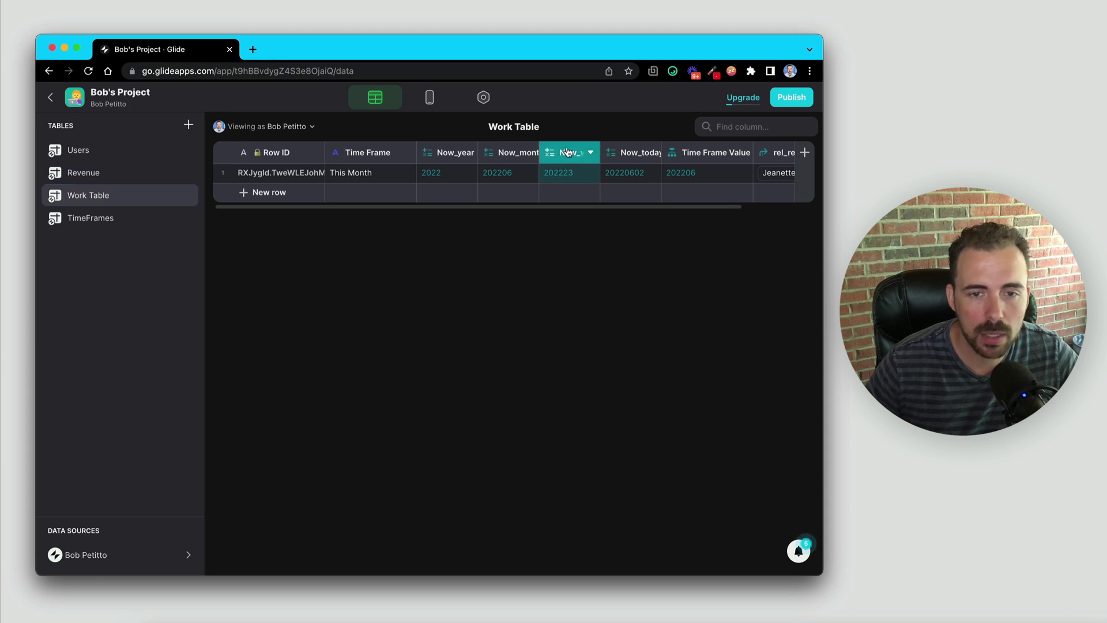
pyautogui.click(391, 263)
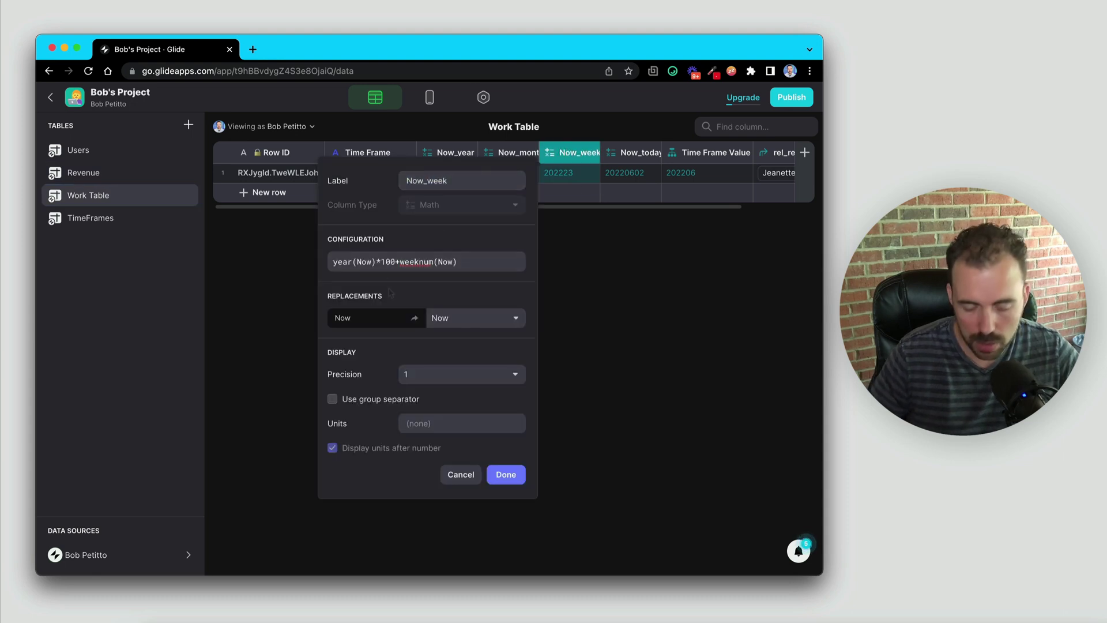
pyautogui.write('00')
pyautogui.click(484, 261)
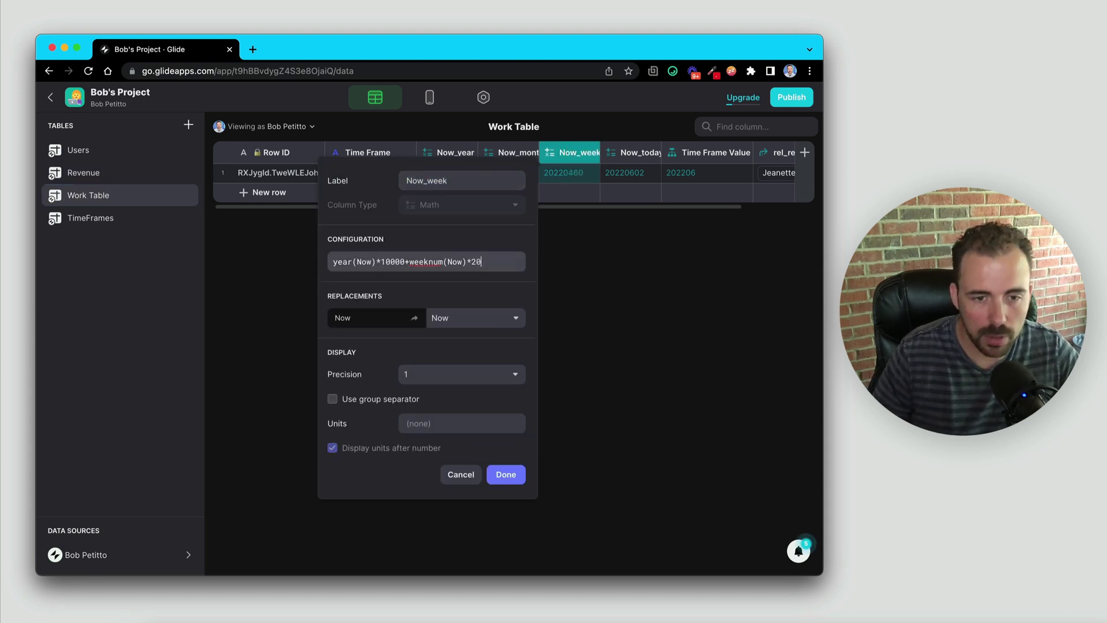
pyautogui.write('*100')
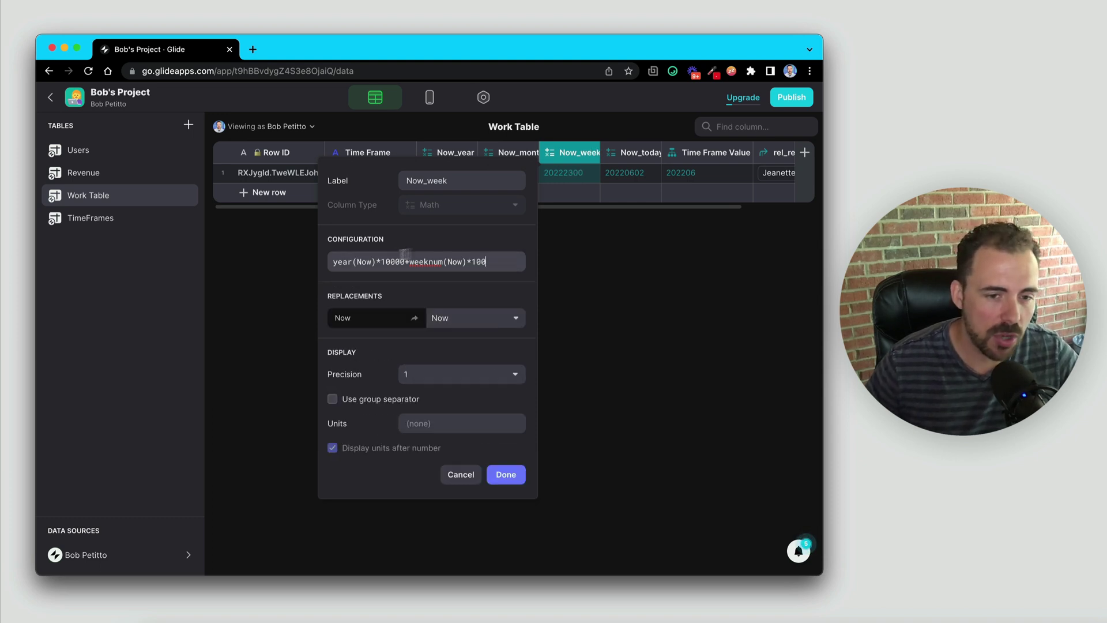
pyautogui.click(505, 475)
# - Check the dates of the listed revenue items in the app preview for This Month, This Week, Today and This Year
pyautogui.click(430, 98)
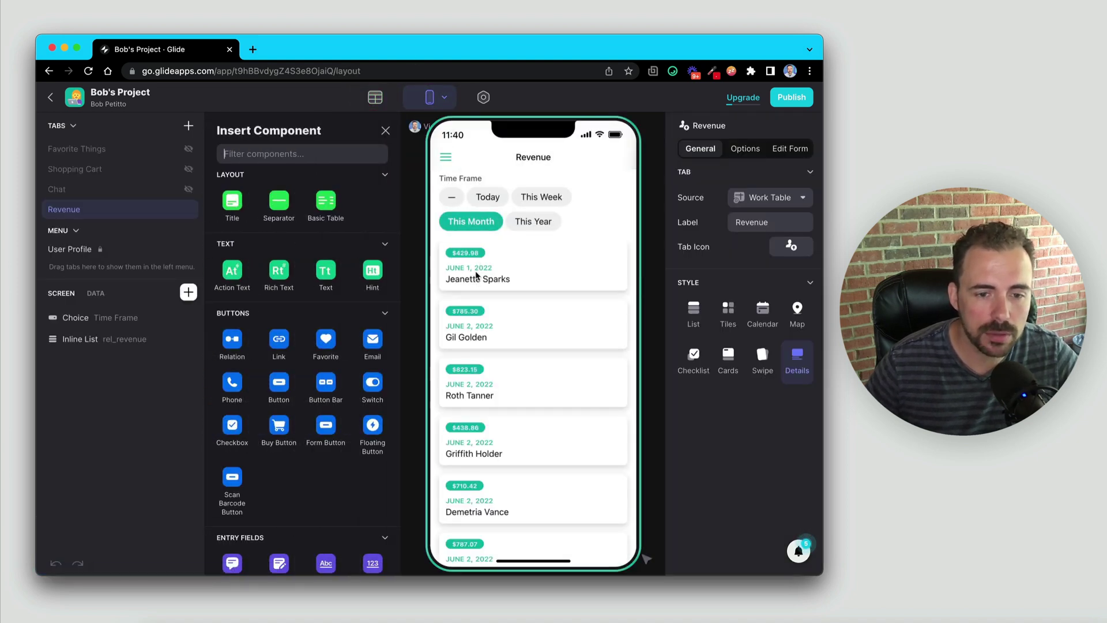
pyautogui.scroll(-3, 476, 276)
pyautogui.scroll(3, 475, 274)
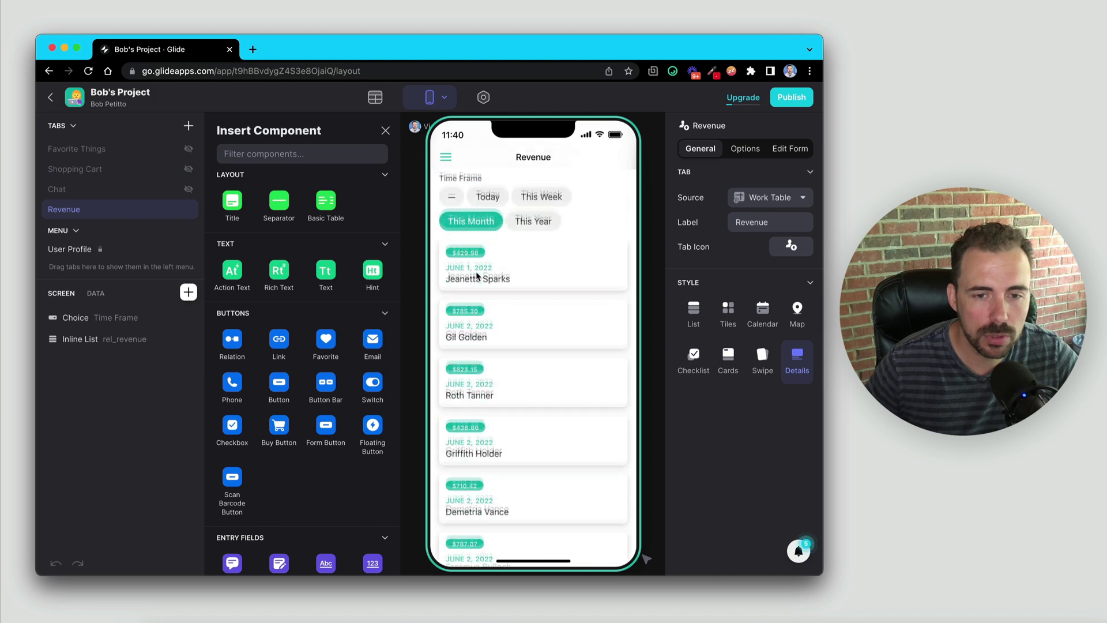
pyautogui.click(539, 199)
pyautogui.scroll(-5, 527, 371)
pyautogui.scroll(5, 527, 372)
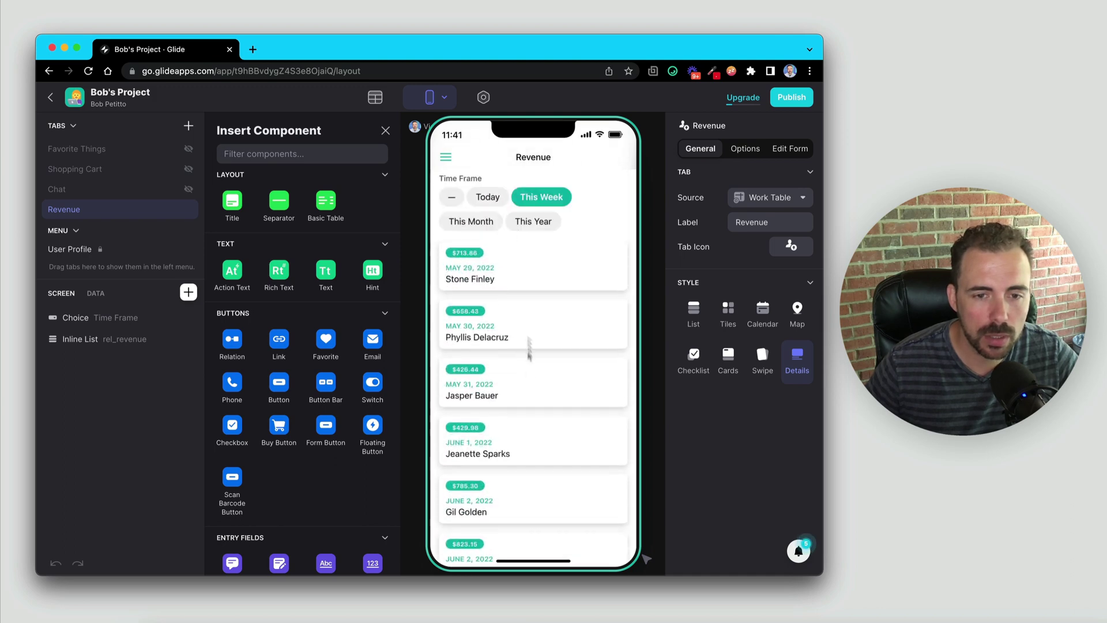
pyautogui.click(494, 199)
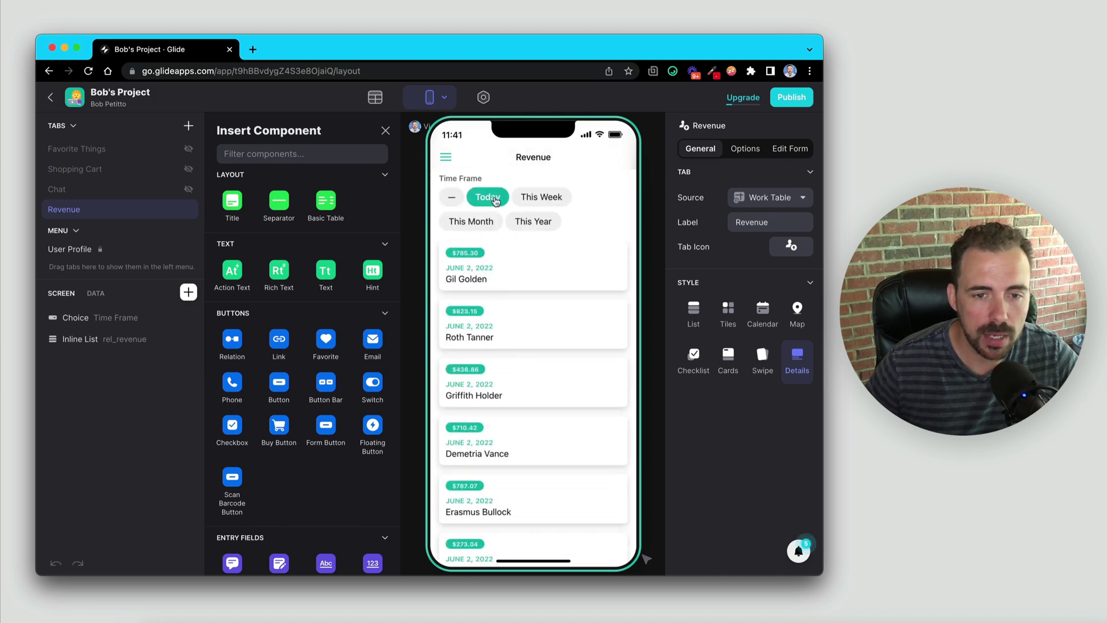
pyautogui.click(536, 224)
pyautogui.scroll(-10, 517, 399)
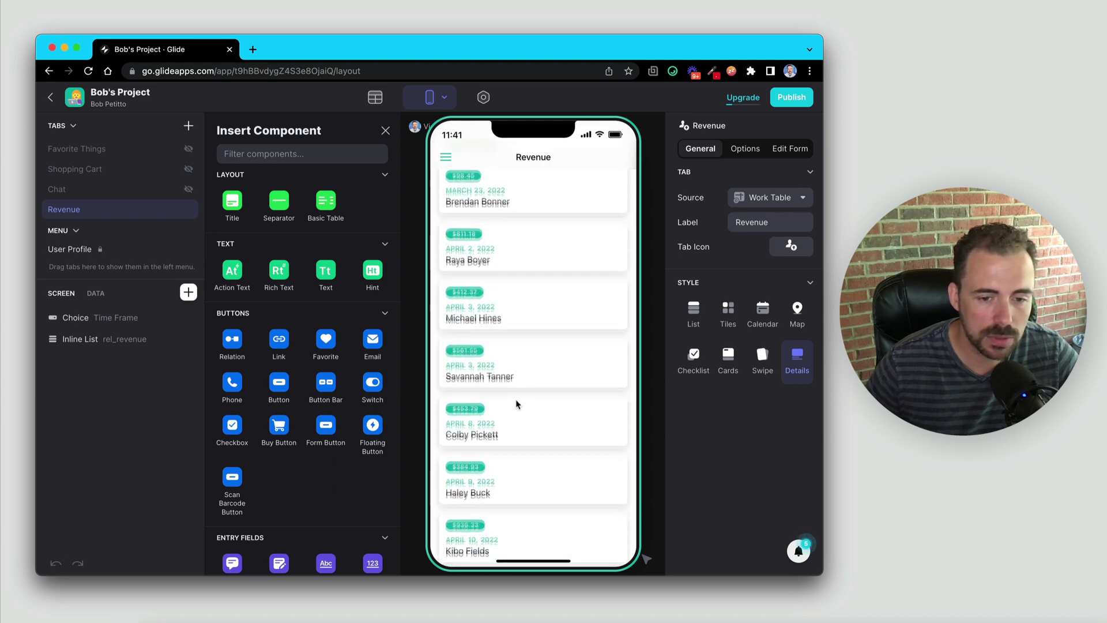
pyautogui.scroll(10, 516, 399)
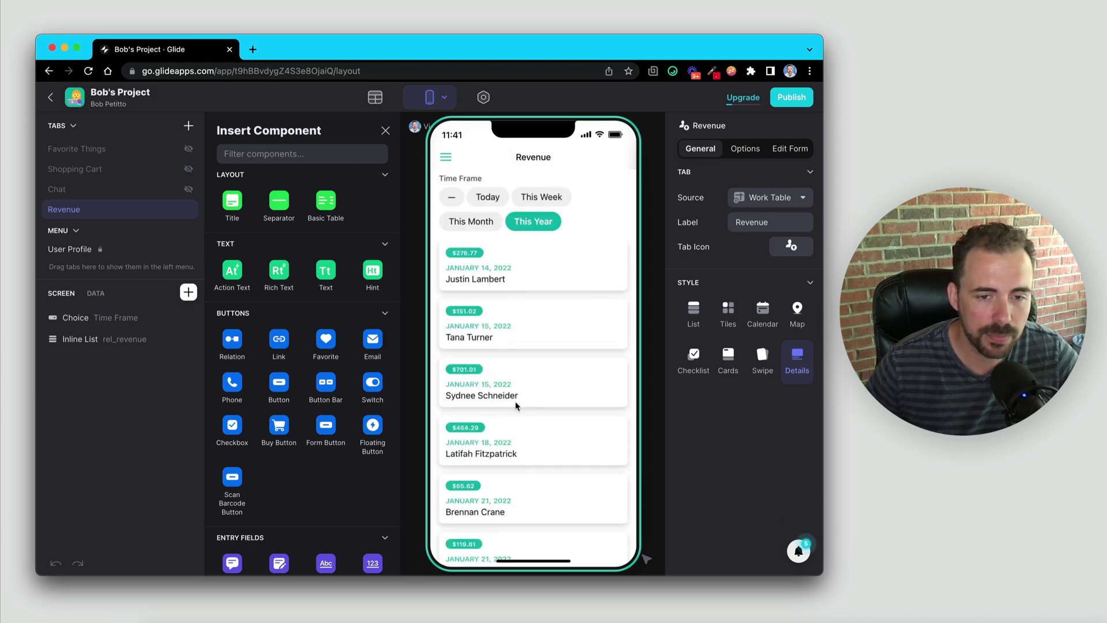
# - Switch the previewed revenue list repeatedly between the Today, This Week and This Year time frames, finishing on This Year
pyautogui.click(488, 197)
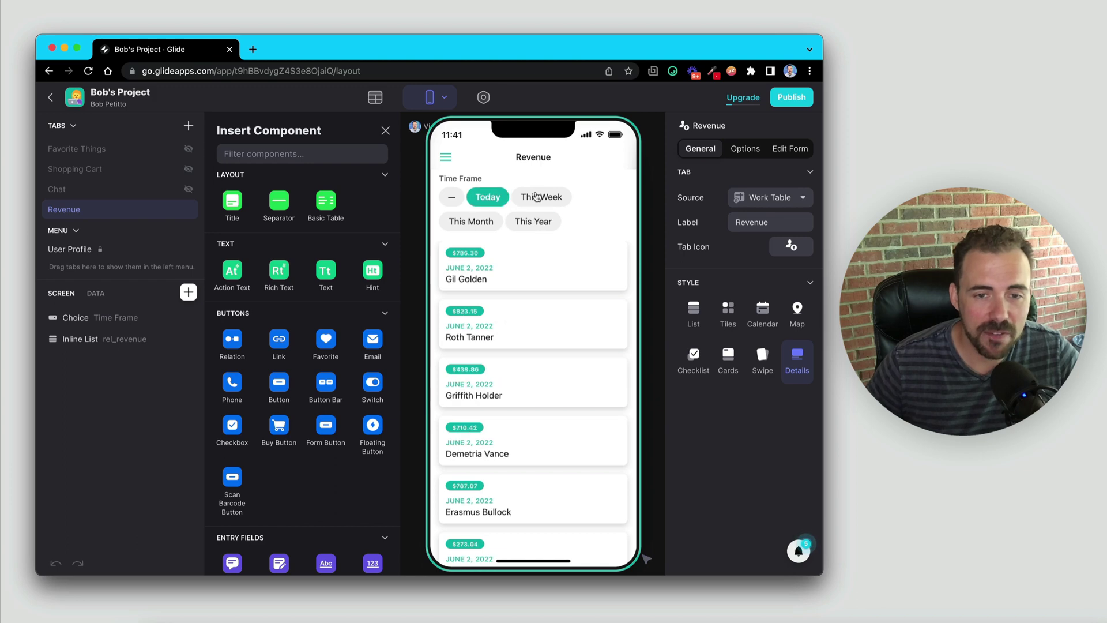
pyautogui.click(541, 197)
pyautogui.click(534, 222)
pyautogui.click(488, 197)
pyautogui.click(540, 198)
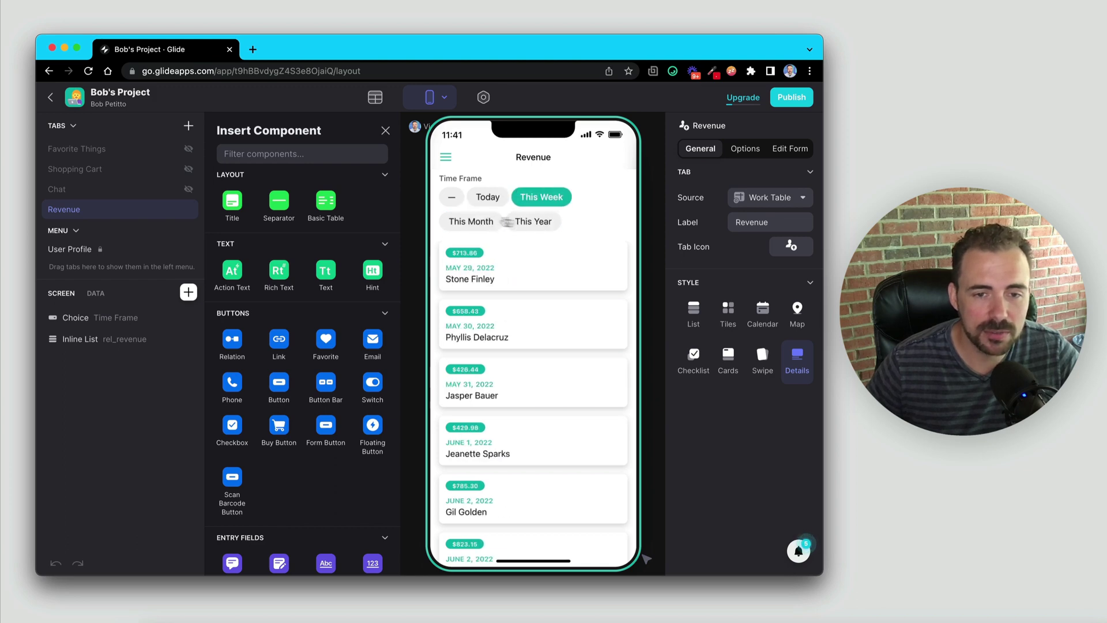
pyautogui.click(524, 222)
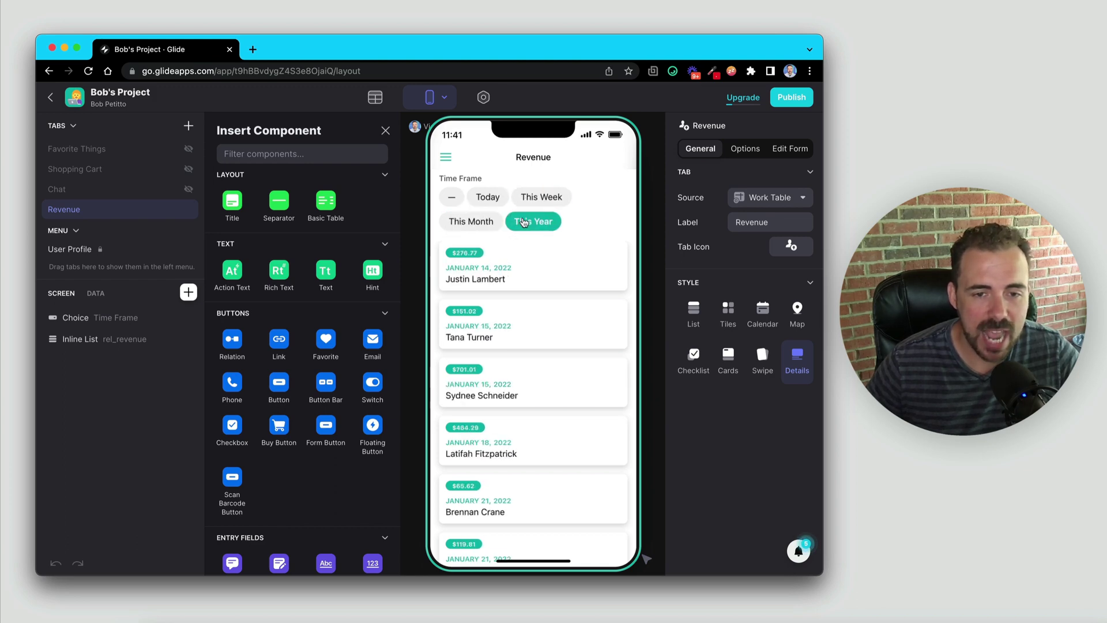
# - Add a Rollup column named total to the Work Table that summarizes Income through the rel_revenue relation
pyautogui.click(376, 99)
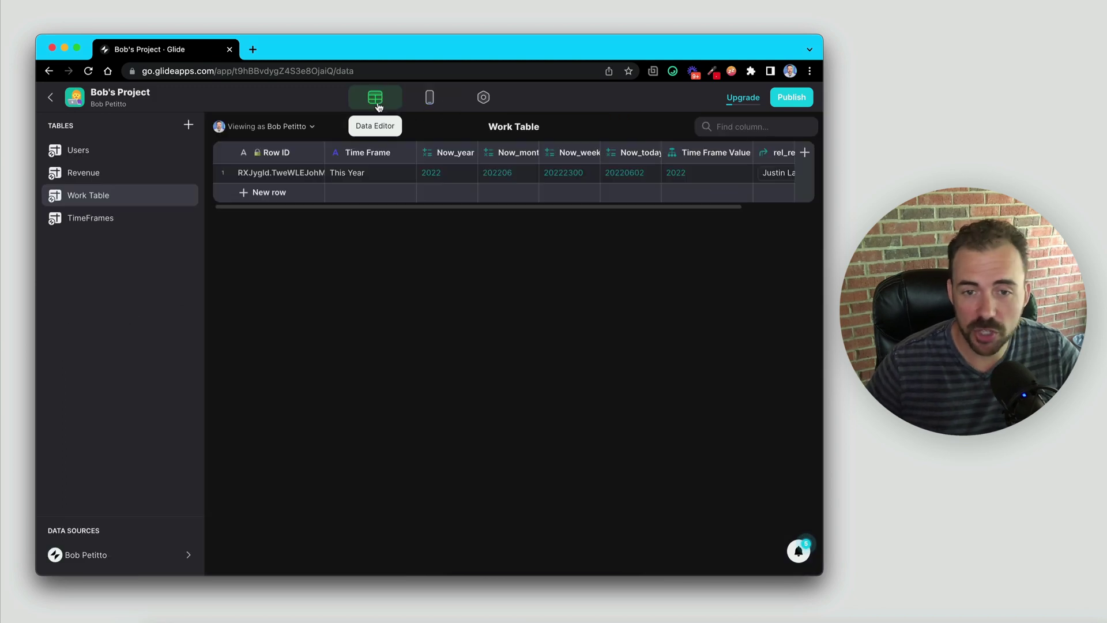
pyautogui.hscroll(3, 597, 173)
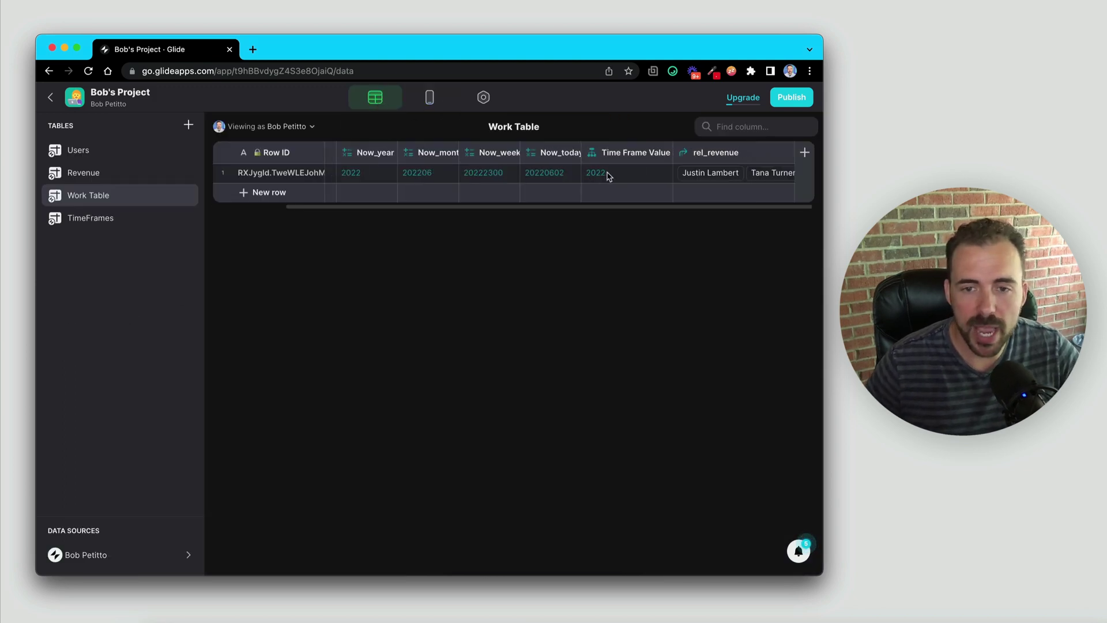
pyautogui.click(705, 156)
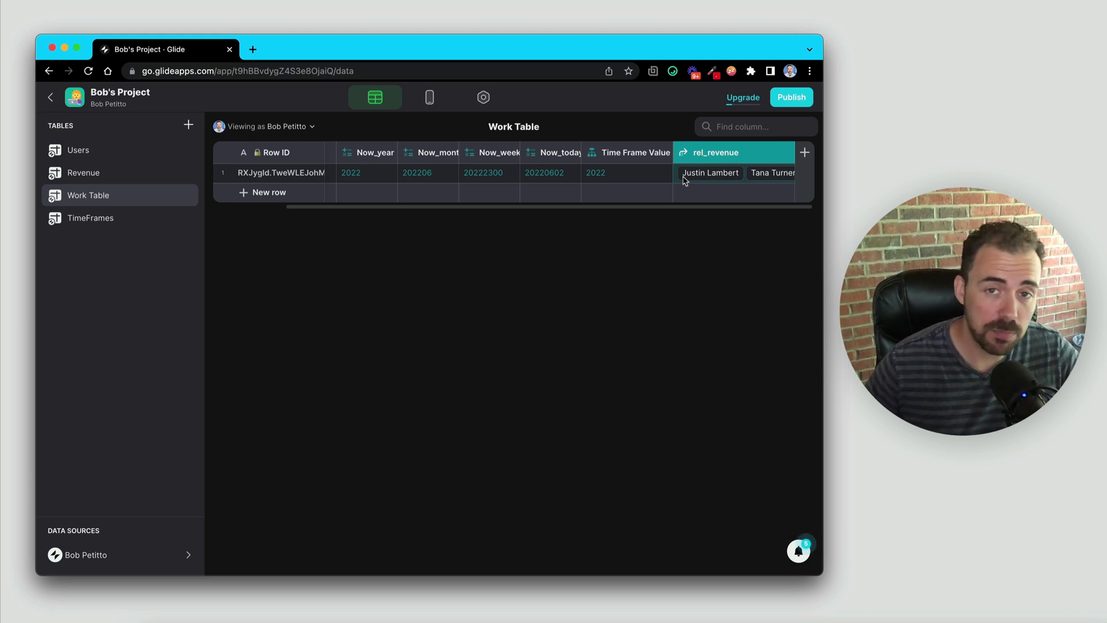
pyautogui.click(806, 152)
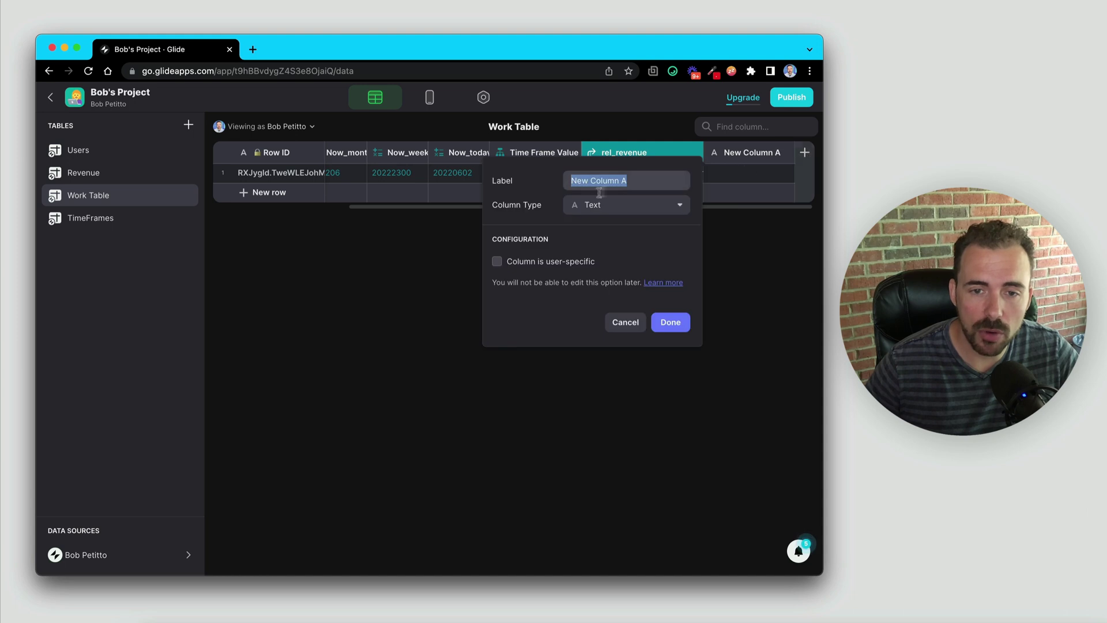
pyautogui.write('total')
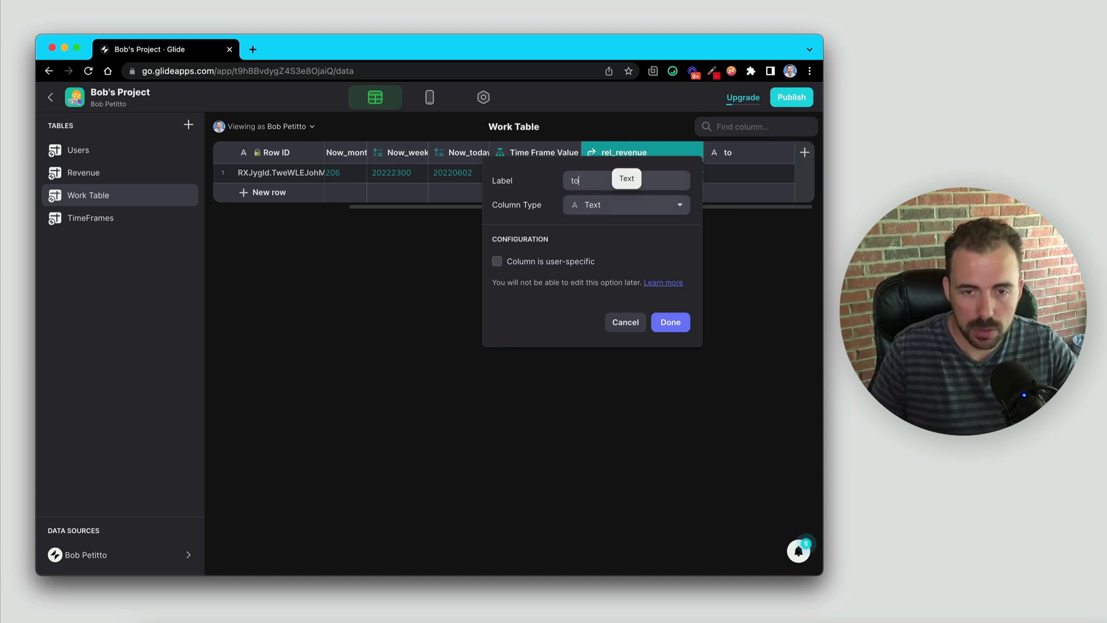
pyautogui.click(597, 206)
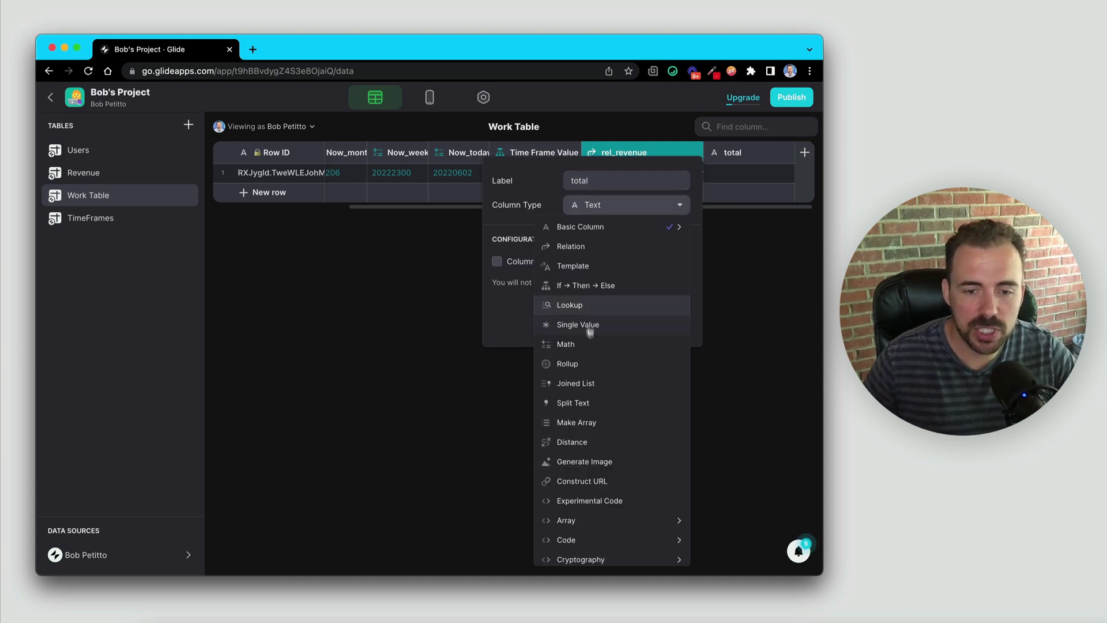
pyautogui.click(567, 363)
pyautogui.click(547, 277)
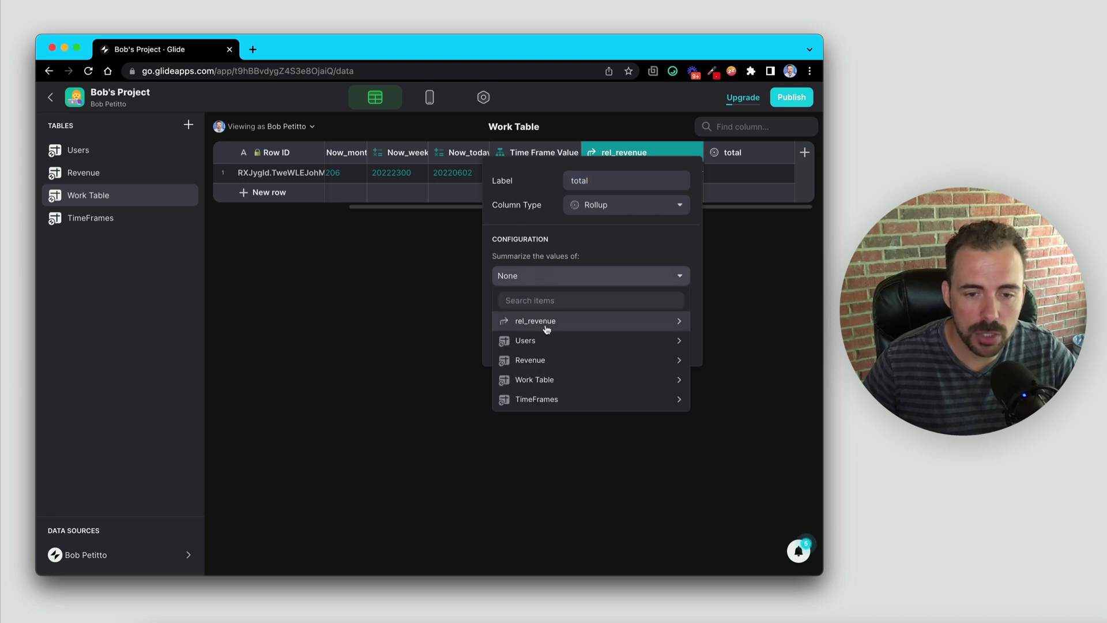
pyautogui.moveTo(542, 323)
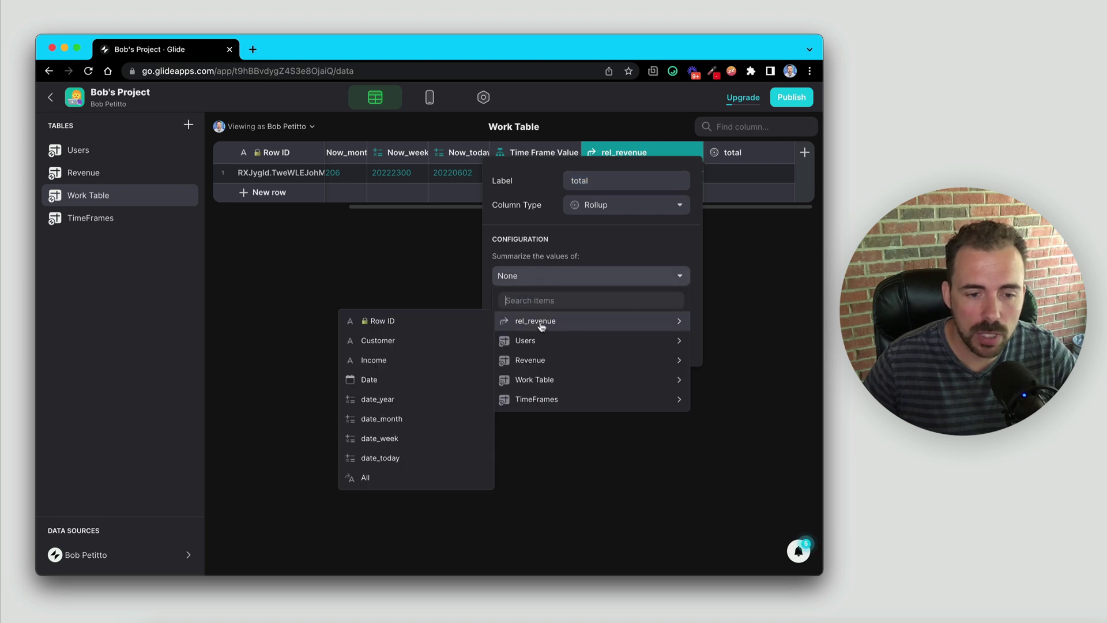
pyautogui.click(375, 361)
pyautogui.click(669, 470)
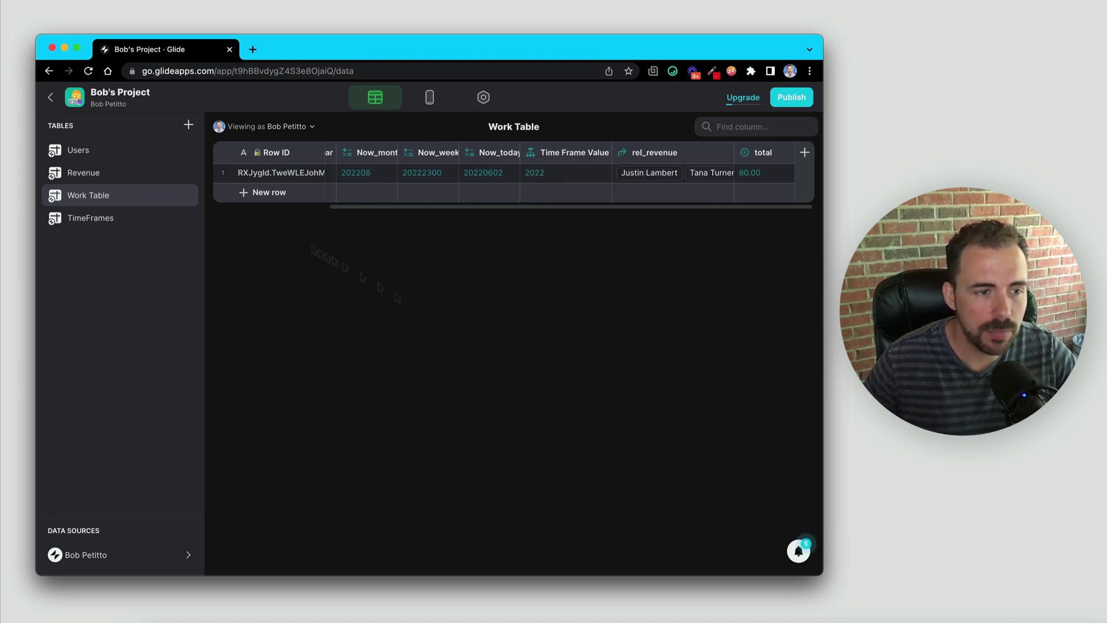
# - Convert the Revenue table's Income column to the Number type with $ as its unit, displayed before the number
pyautogui.click(87, 175)
pyautogui.doubleClick(454, 157)
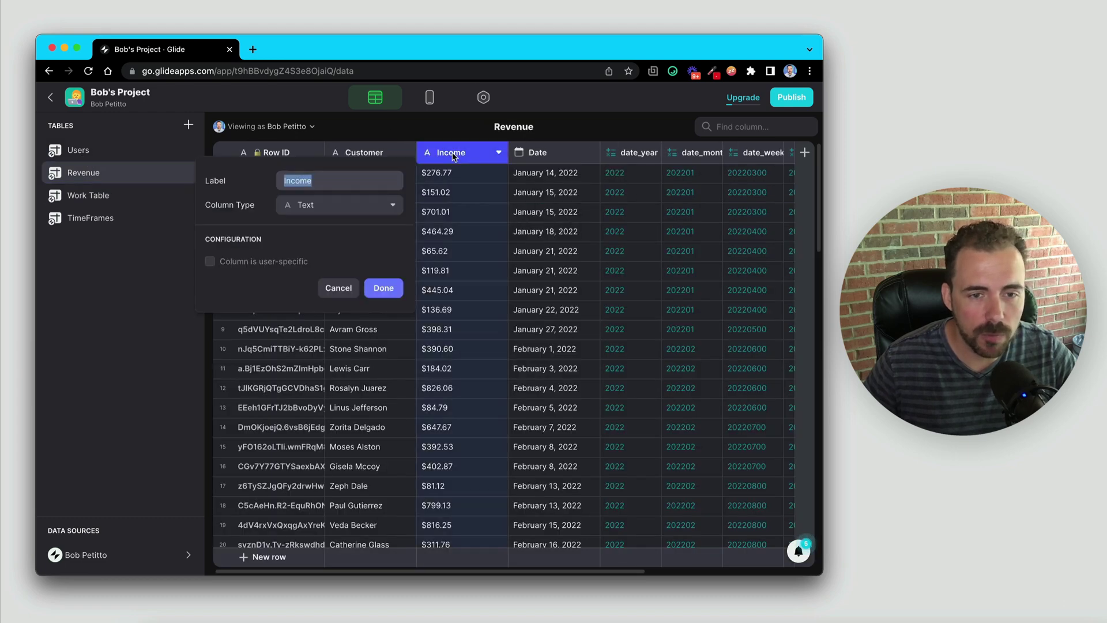
pyautogui.click(300, 206)
pyautogui.click(304, 248)
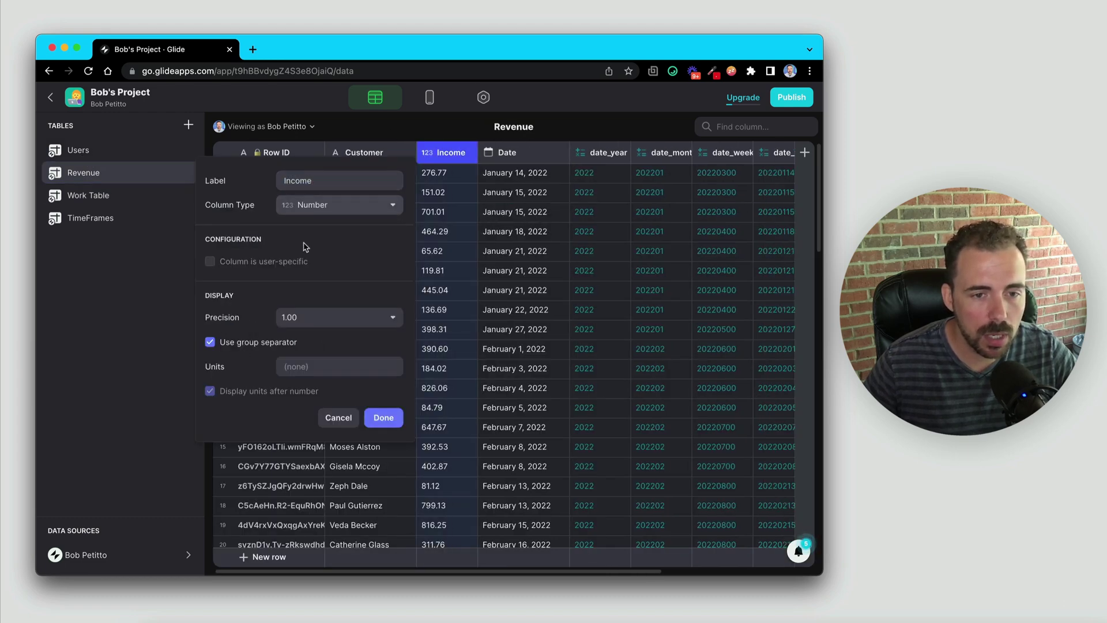
pyautogui.click(327, 366)
pyautogui.write('$')
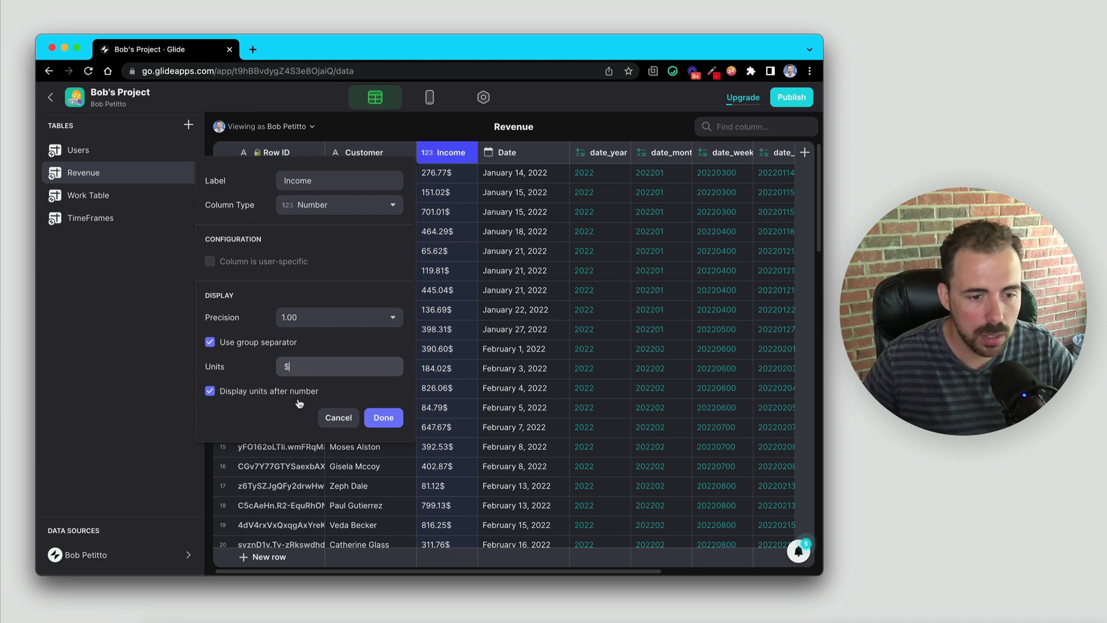
pyautogui.click(383, 418)
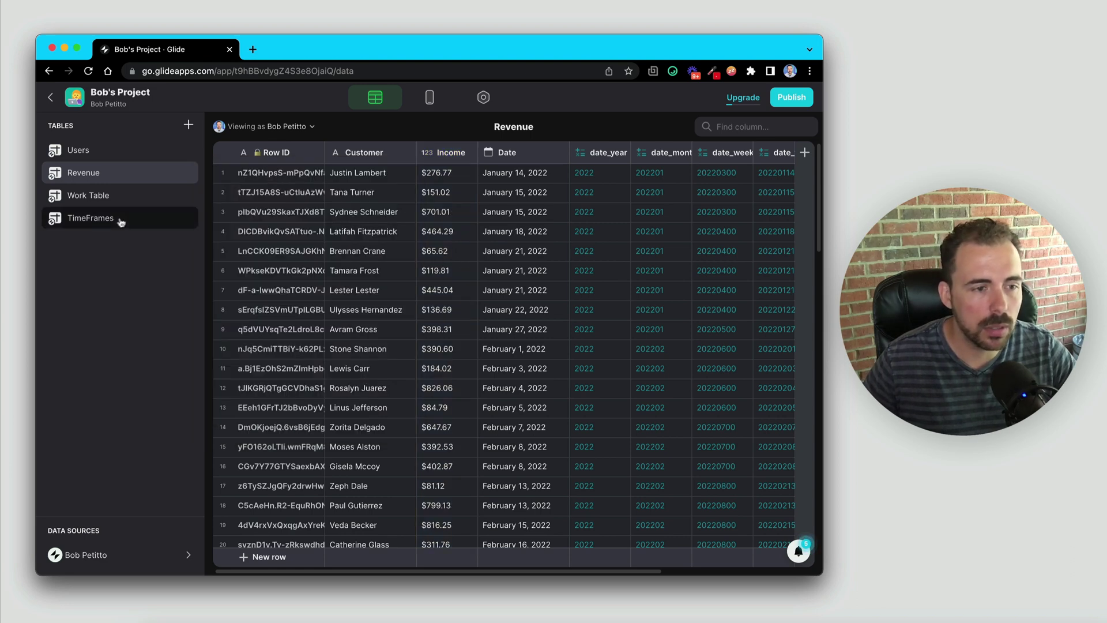
# - Set the Work Table's total rollup to Sum, with 1.00 precision and $ as the unit displayed before the number
pyautogui.click(89, 195)
pyautogui.hscroll(5, 597, 196)
pyautogui.doubleClick(770, 159)
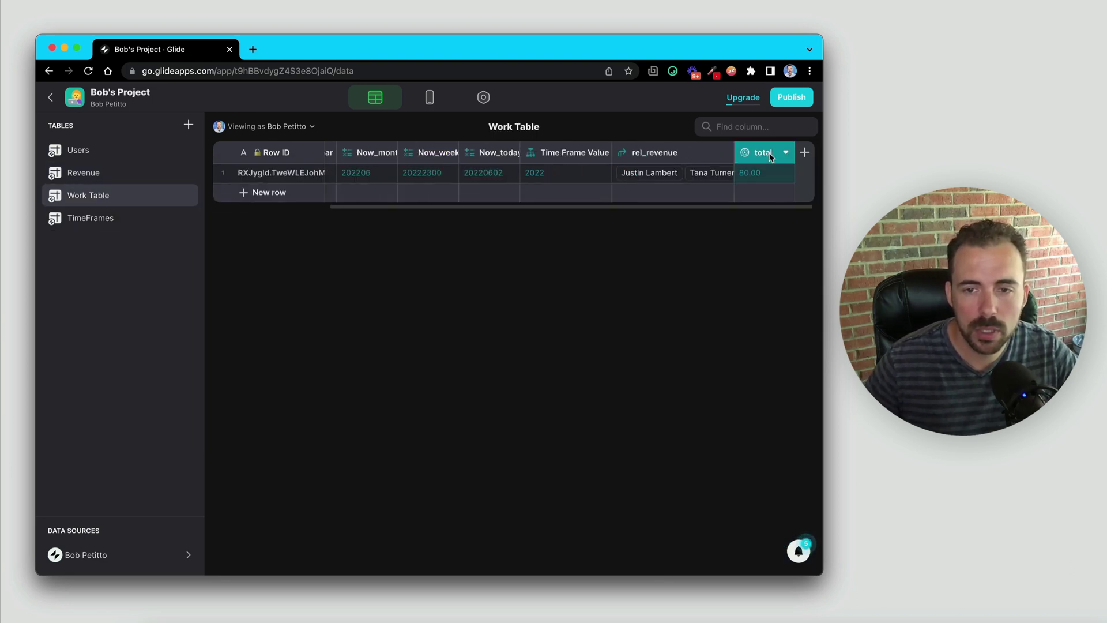
pyautogui.click(553, 318)
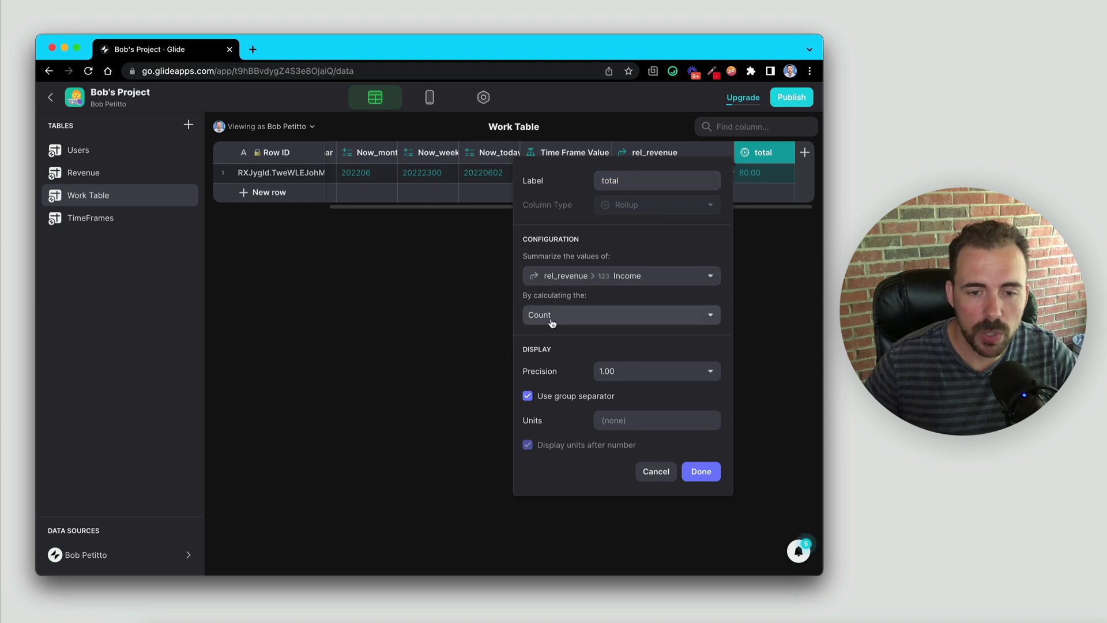
pyautogui.click(556, 375)
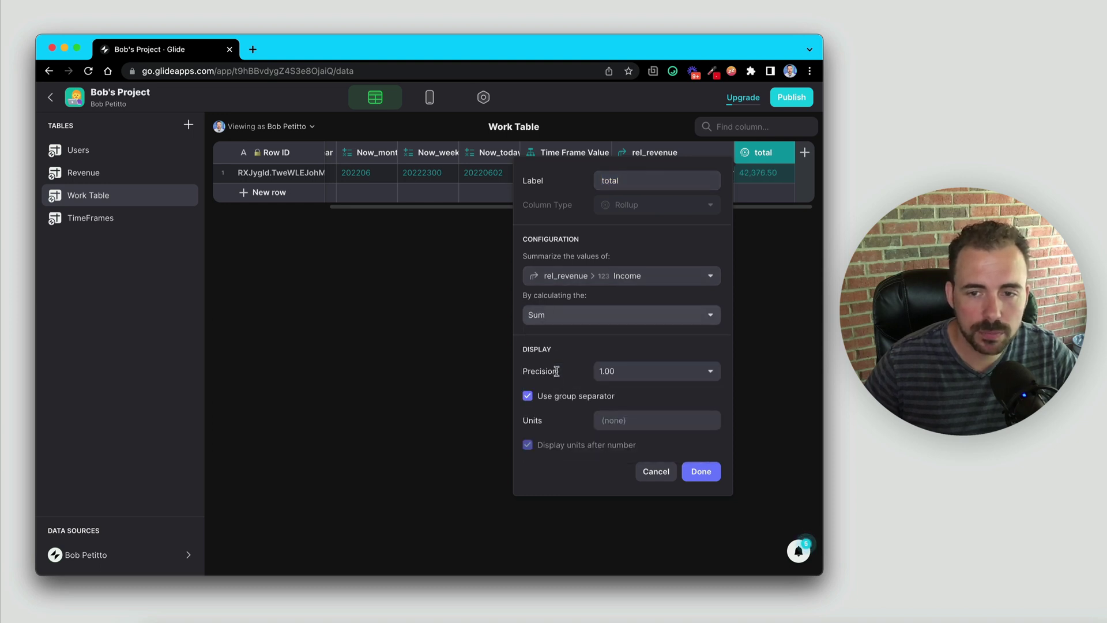
pyautogui.click(641, 371)
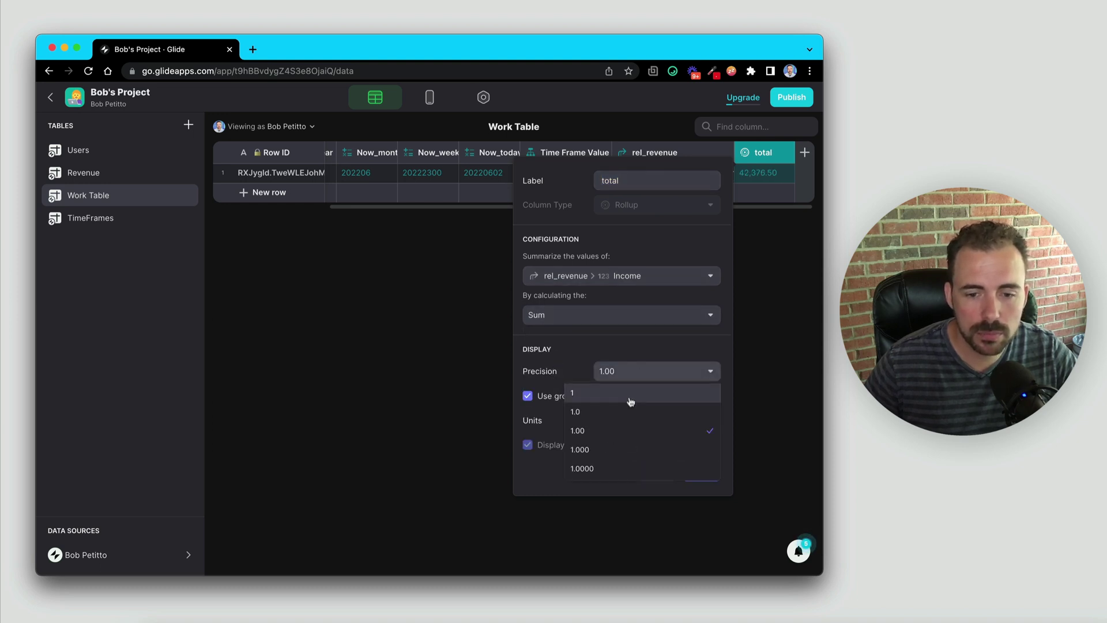
pyautogui.click(631, 430)
pyautogui.click(625, 421)
pyautogui.write('$')
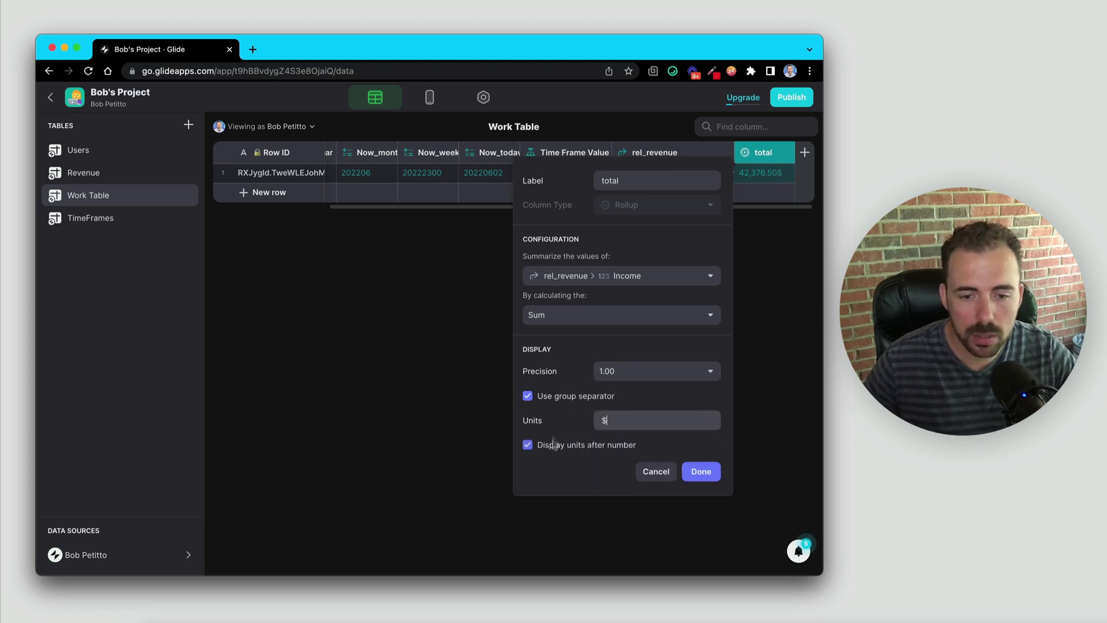
pyautogui.click(557, 458)
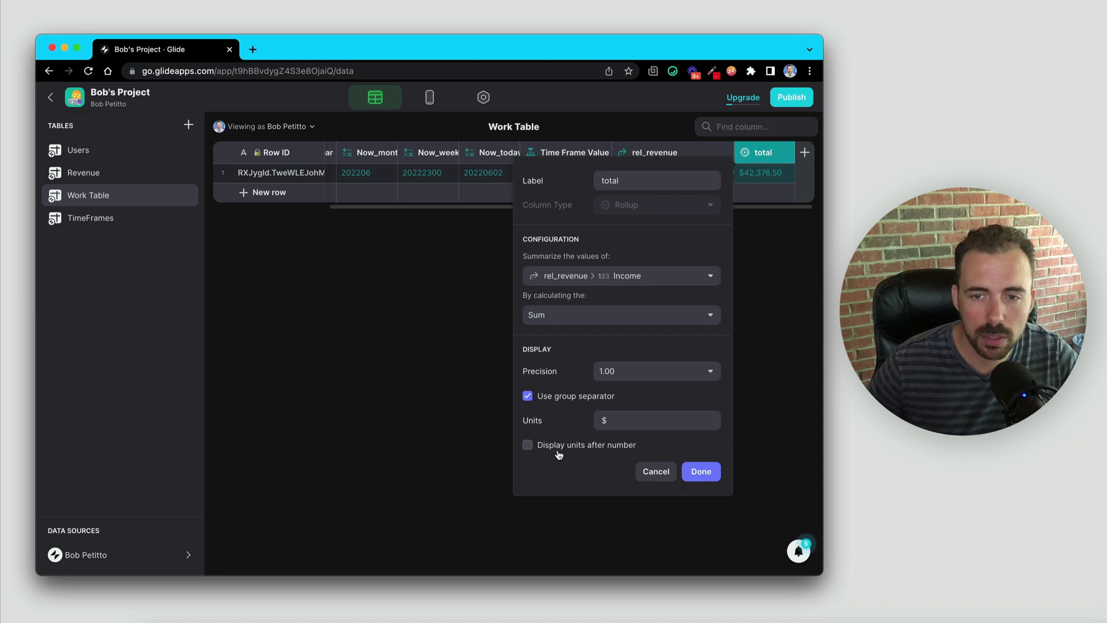
pyautogui.click(702, 473)
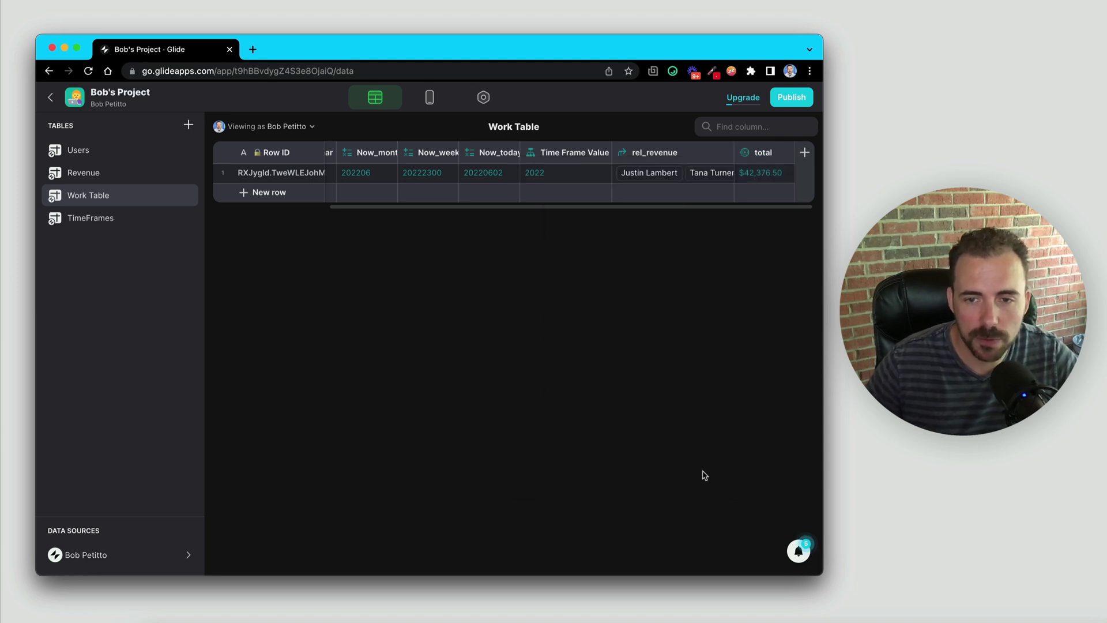
# - Duplicate the total column as average and have it calculate the Average of Income through rel_revenue
pyautogui.click(786, 152)
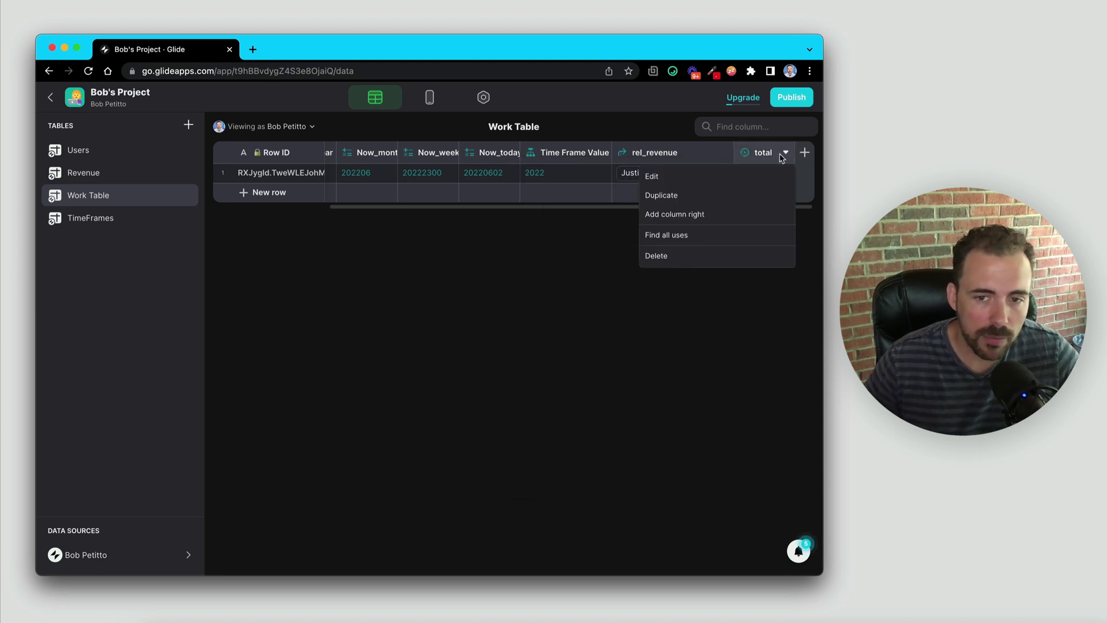
pyautogui.click(727, 197)
pyautogui.moveTo(720, 182); pyautogui.dragTo(649, 183)
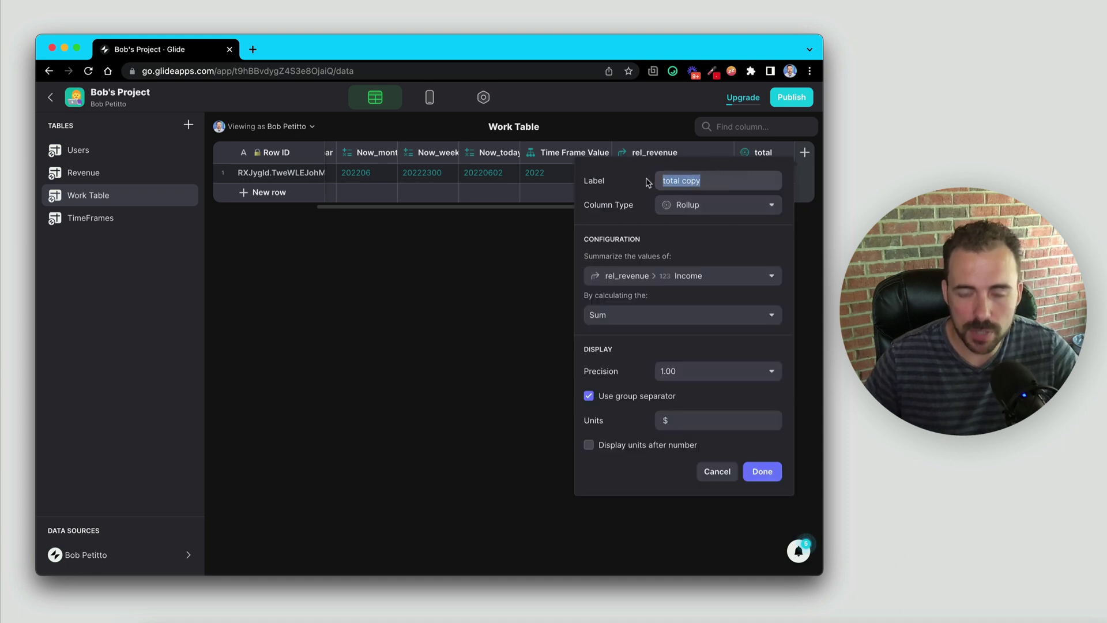
pyautogui.write('average')
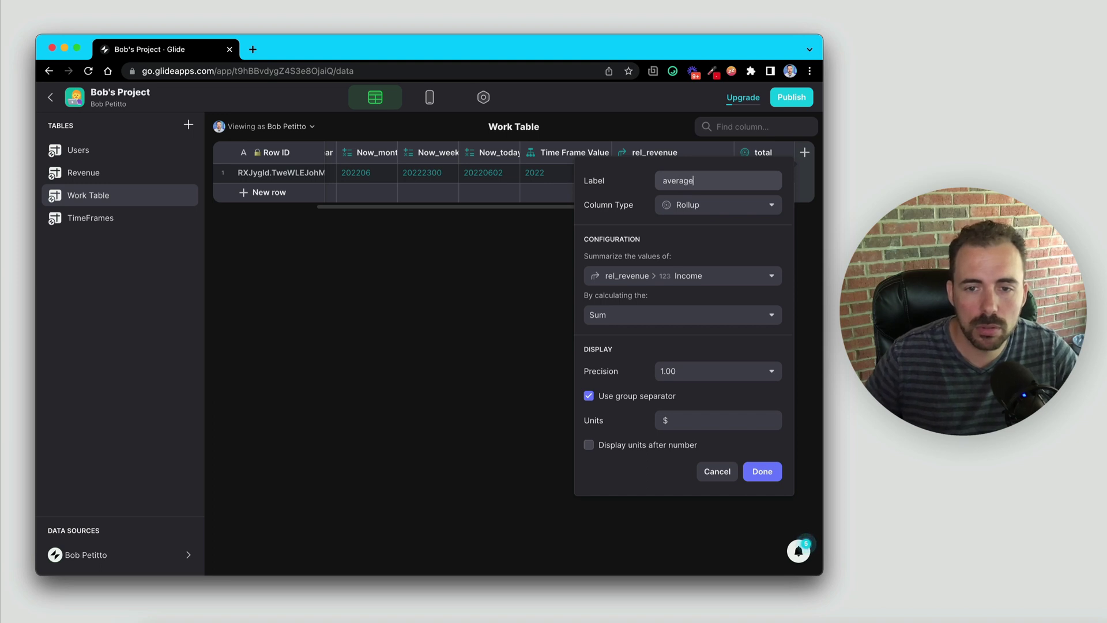
pyautogui.click(650, 318)
pyautogui.click(629, 392)
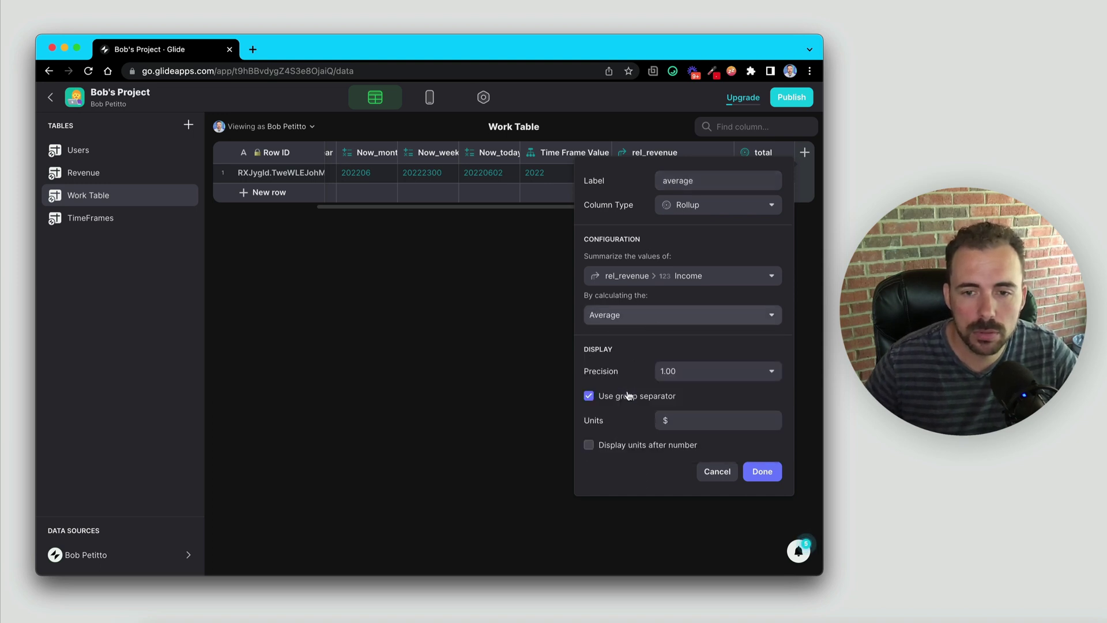
pyautogui.click(752, 470)
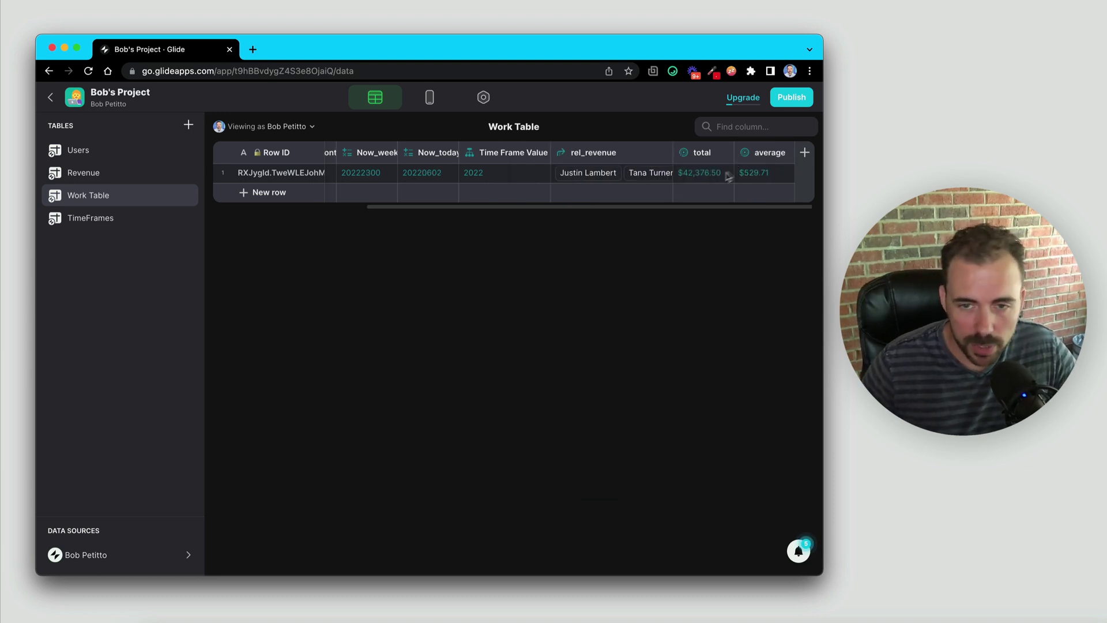
# - Add a Rollup column named totalRecords to the Work Table that counts Row ID through rel_revenue, with precision 1
pyautogui.click(805, 152)
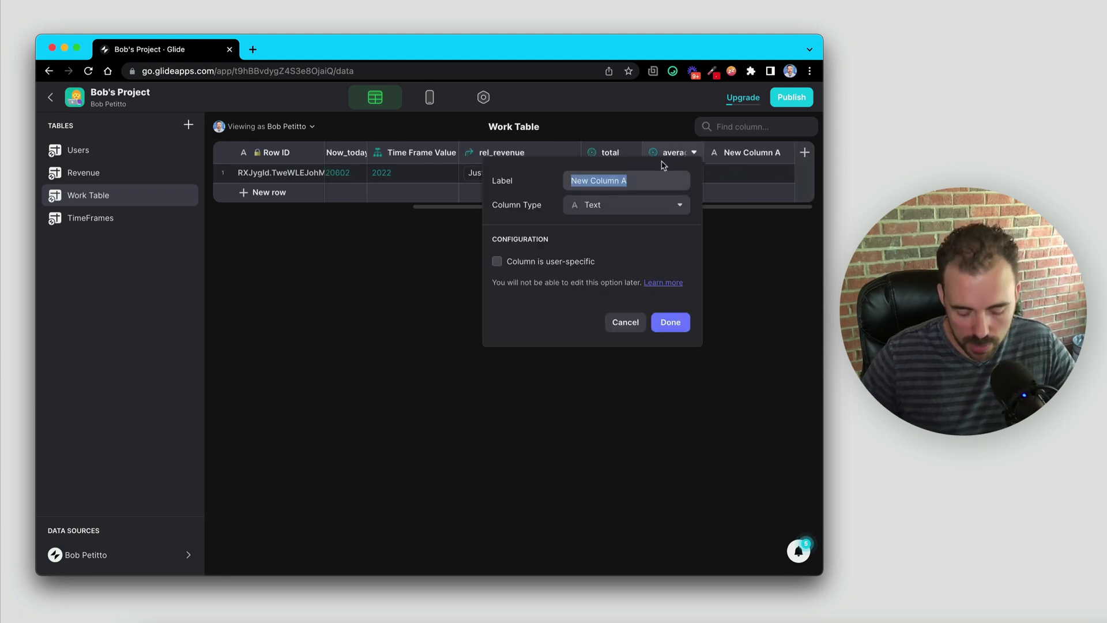
pyautogui.write('total')
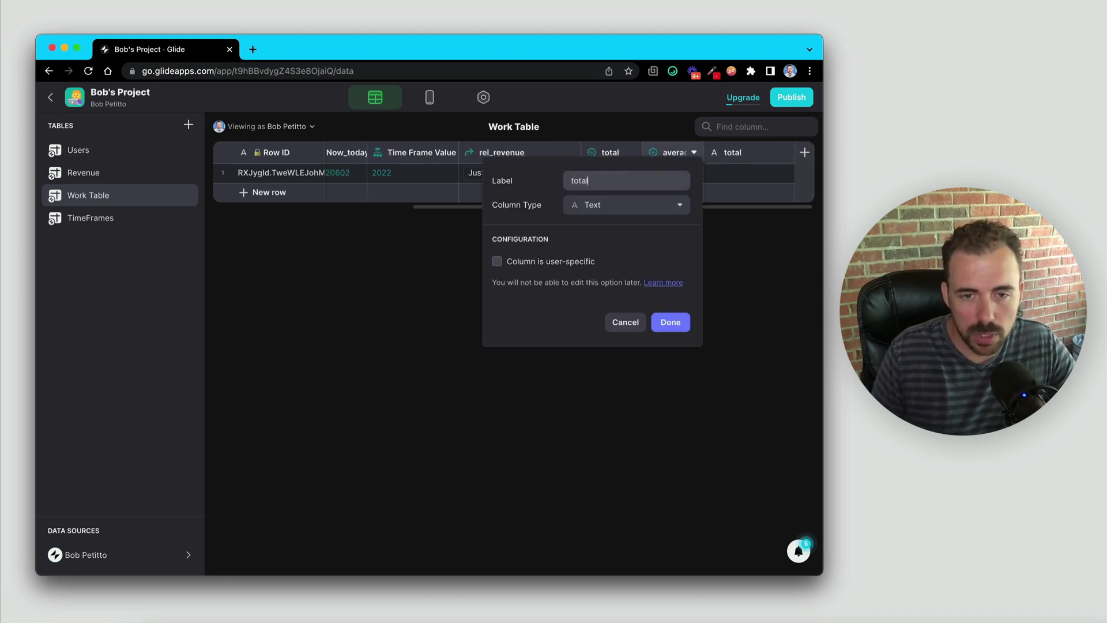
pyautogui.write('Records')
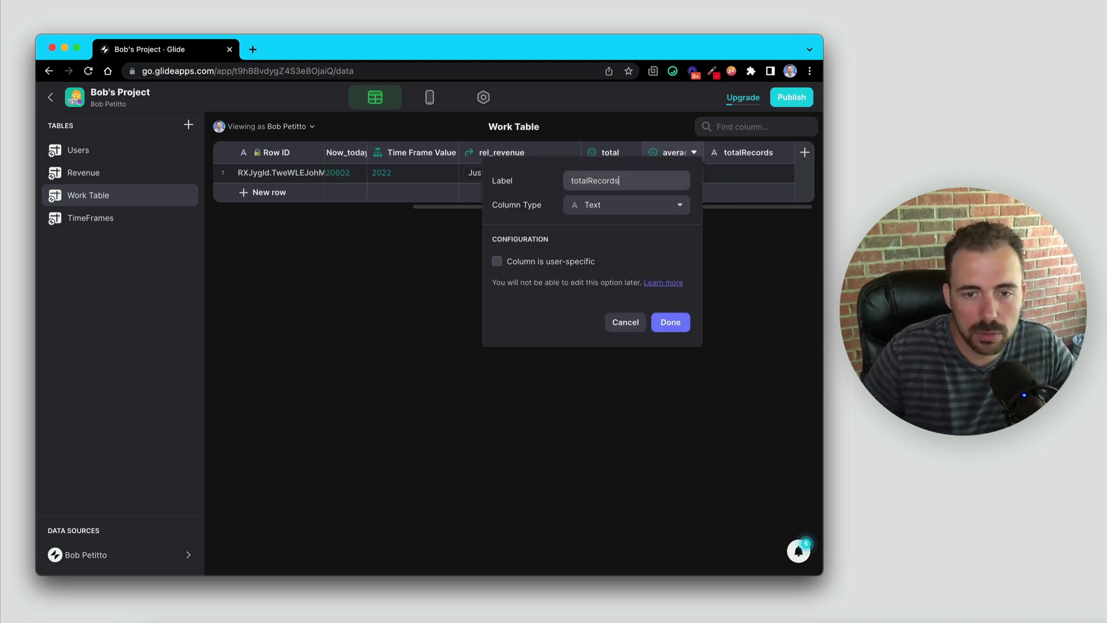
pyautogui.click(581, 206)
pyautogui.click(587, 364)
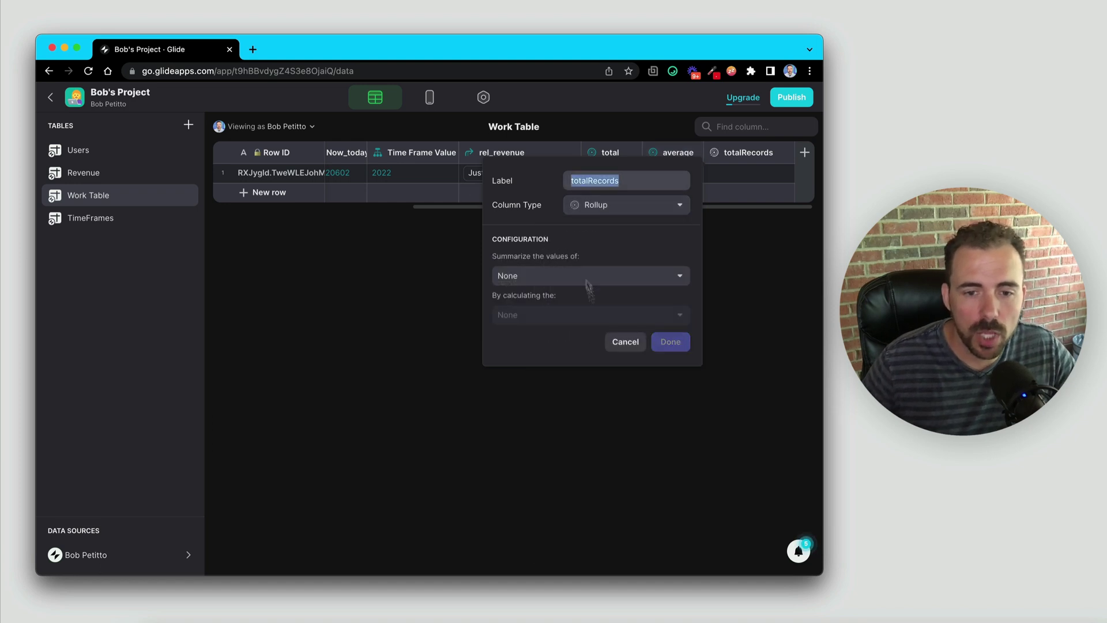
pyautogui.click(569, 277)
pyautogui.moveTo(562, 321)
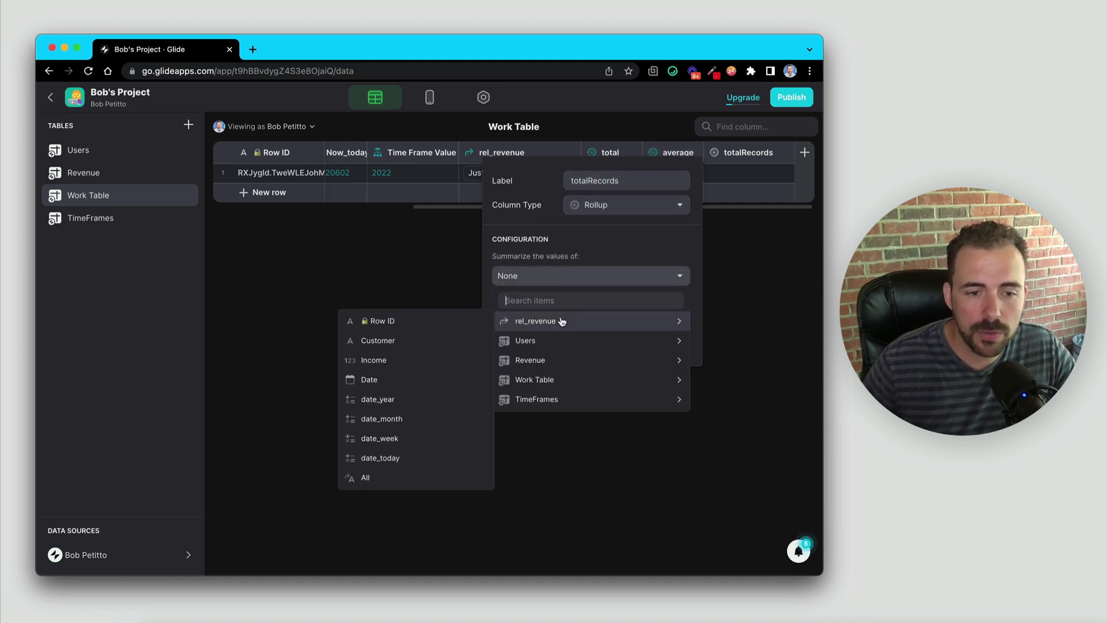
pyautogui.click(383, 321)
pyautogui.click(598, 380)
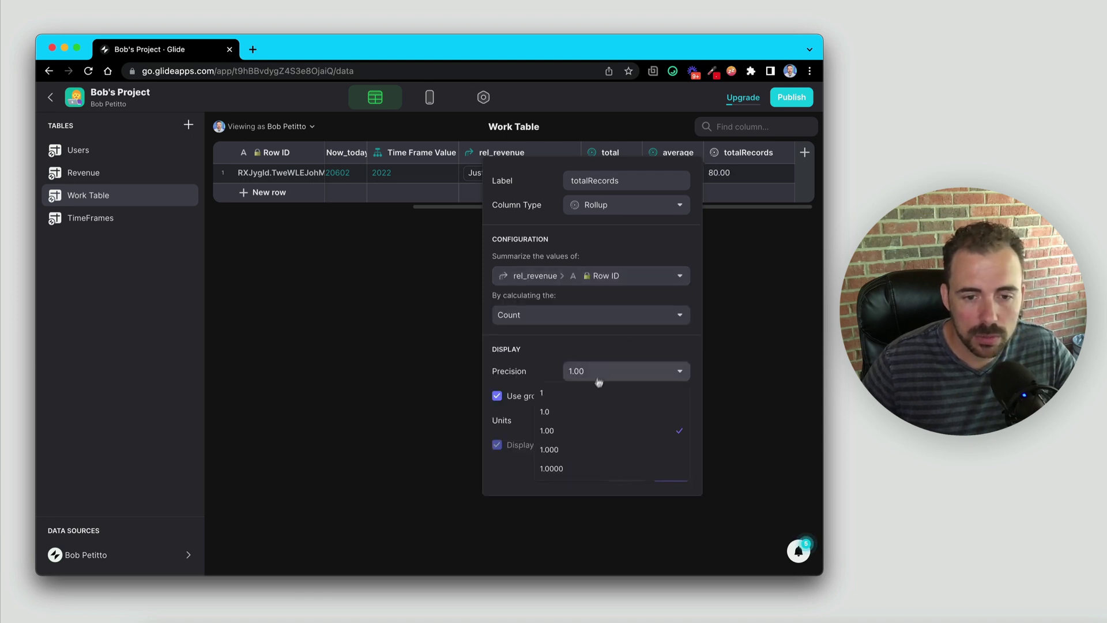
pyautogui.click(555, 393)
pyautogui.click(668, 474)
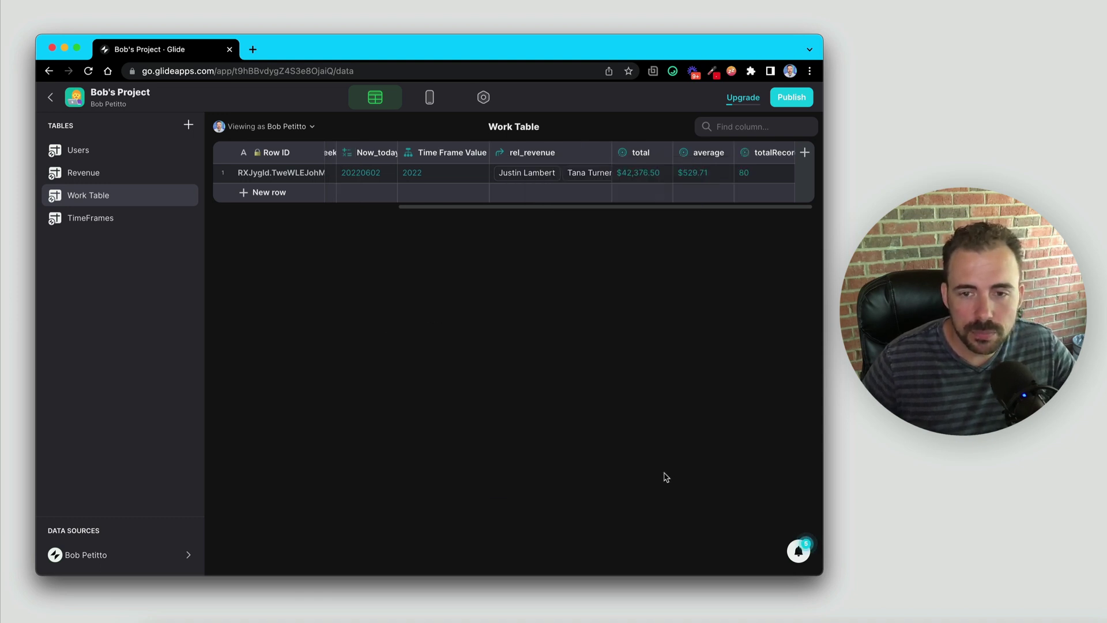
# - Insert a Basic Table between the Choice and Inline List components of the Revenue screen and give it three rows
pyautogui.click(434, 98)
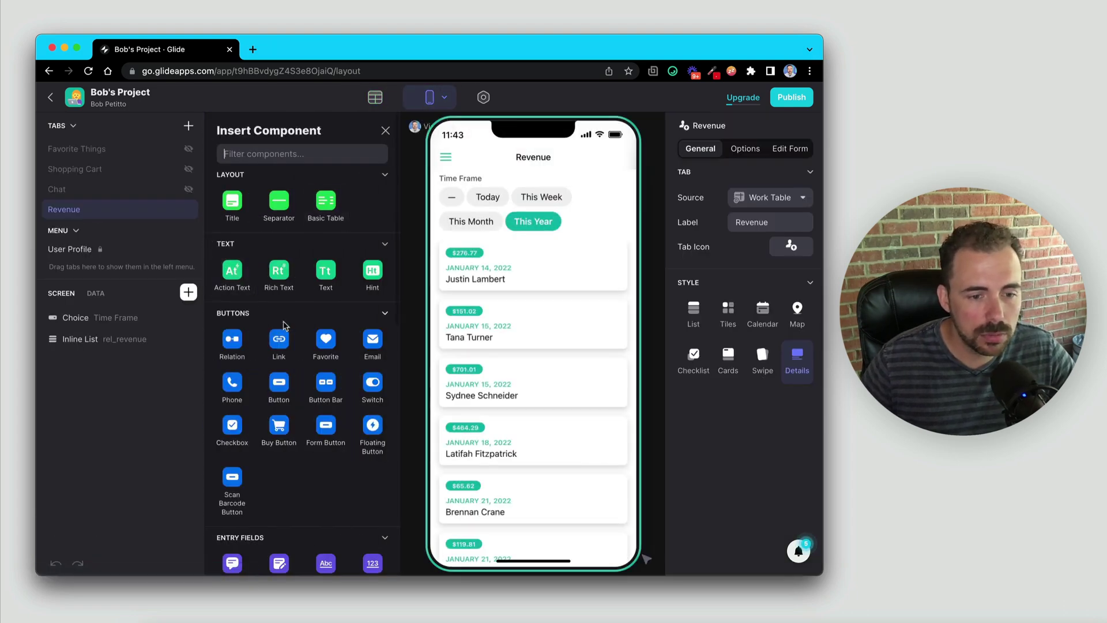
pyautogui.moveTo(326, 202); pyautogui.dragTo(113, 337)
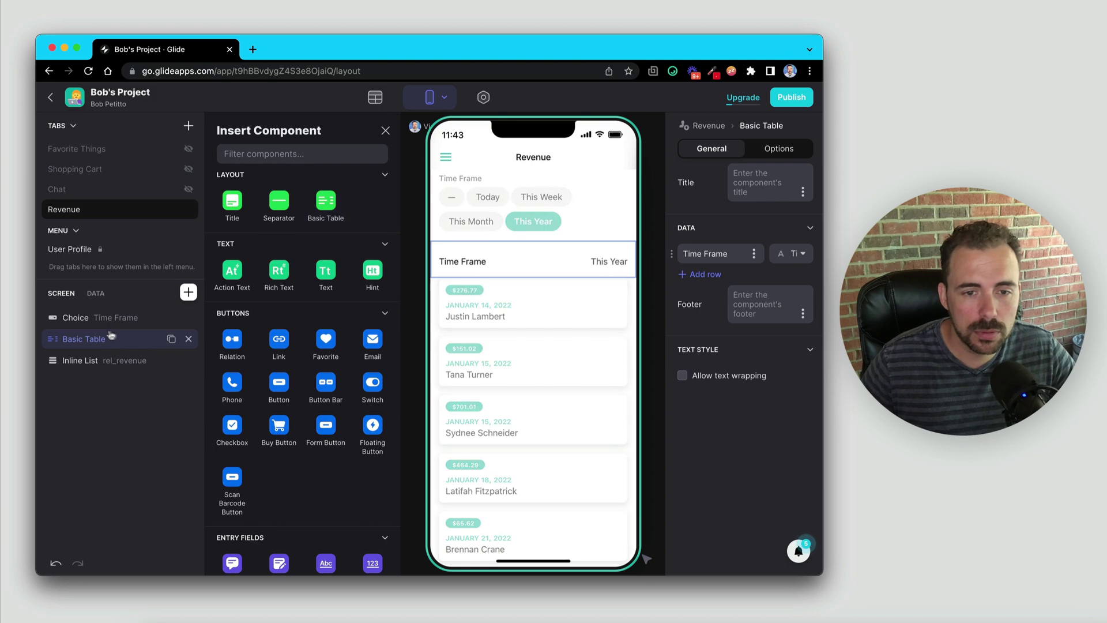
pyautogui.click(707, 275)
pyautogui.click(706, 299)
# - Assign total, average and totalRecords to the Basic Table rows and label them Total for this Period, Average for this Period and Records
pyautogui.click(781, 253)
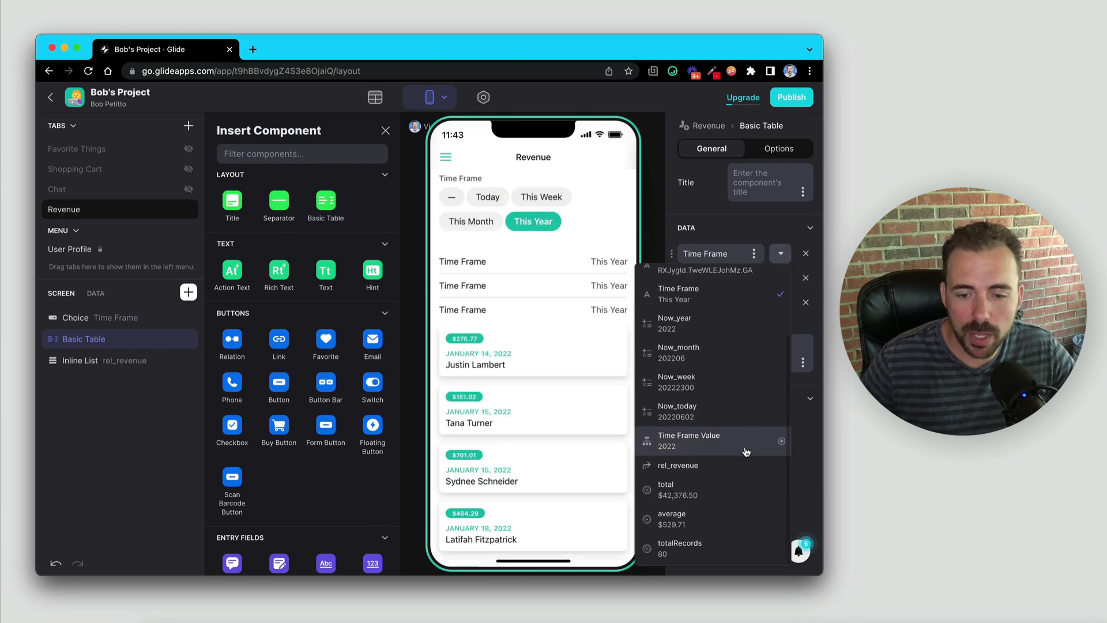
pyautogui.click(720, 488)
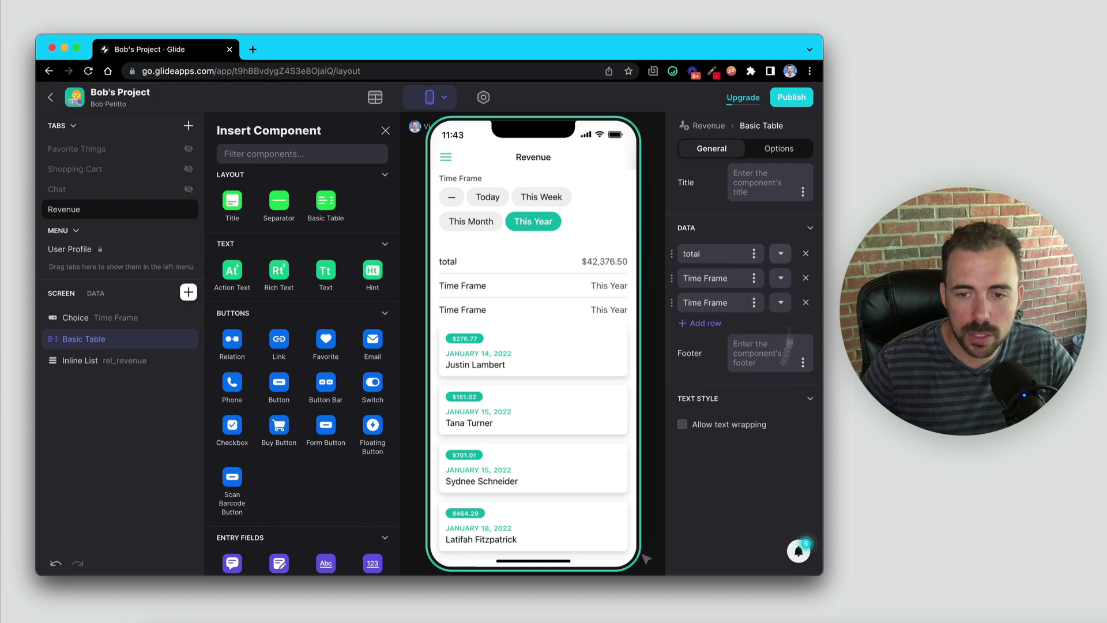
pyautogui.click(781, 281)
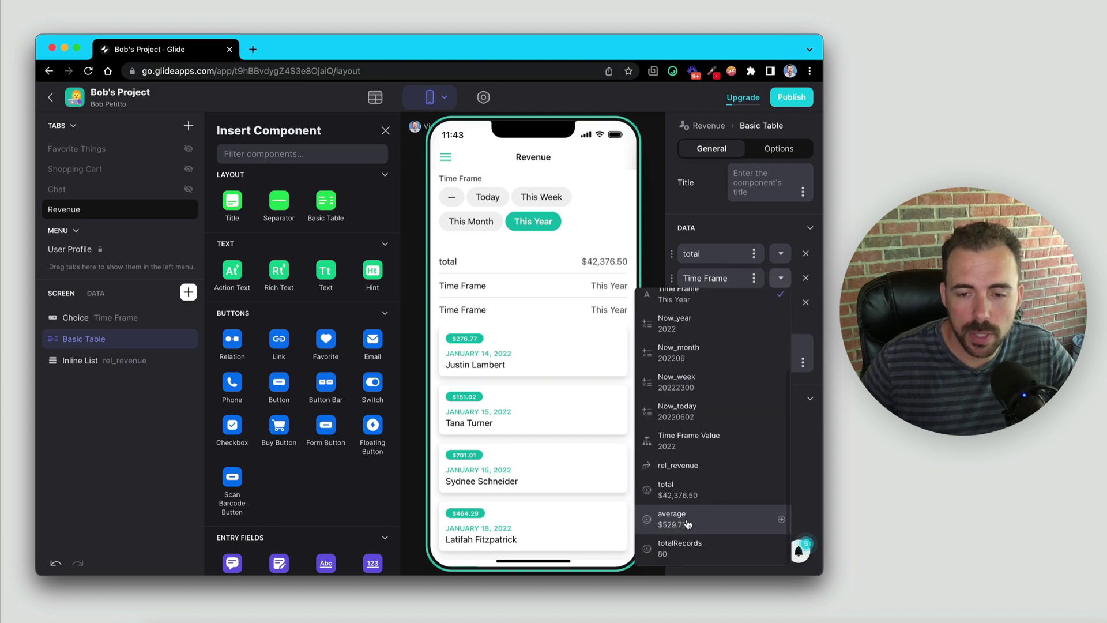
pyautogui.click(688, 523)
pyautogui.click(781, 302)
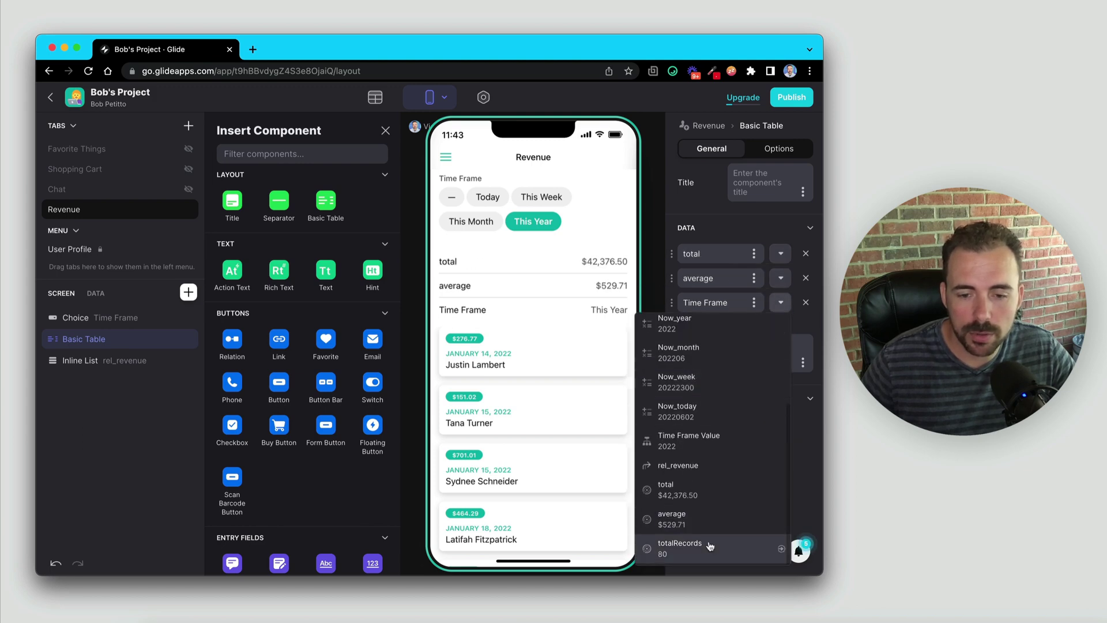
pyautogui.click(710, 546)
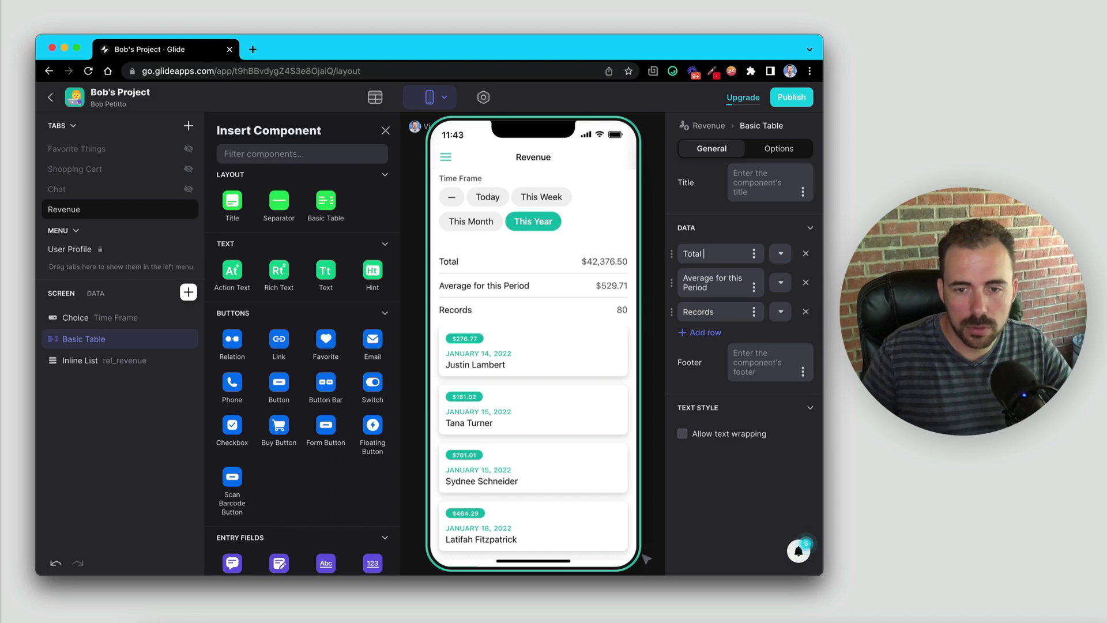
pyautogui.write('for this Period')
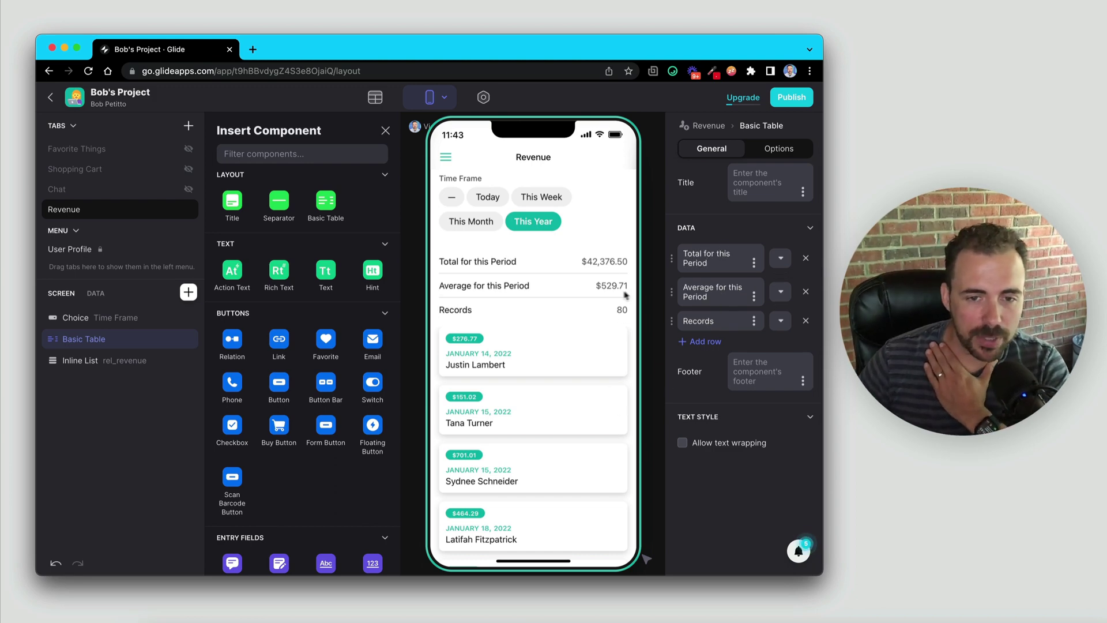
# - Switch the previewed time frame to Today and compare the summary rows with the listed revenue items
pyautogui.click(492, 200)
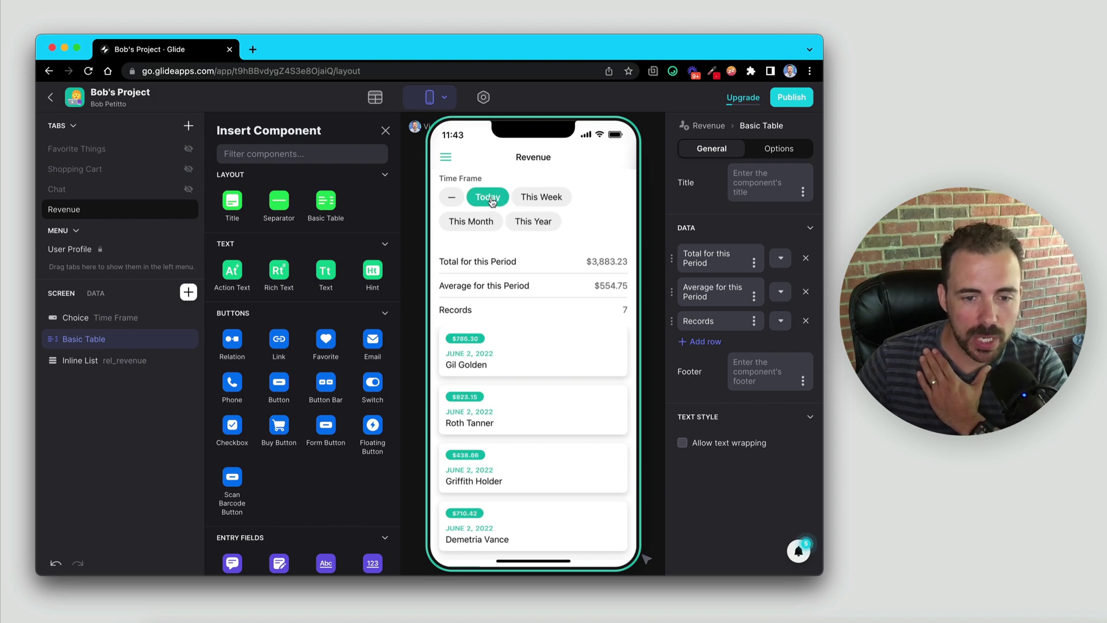
pyautogui.scroll(-6, 517, 508)
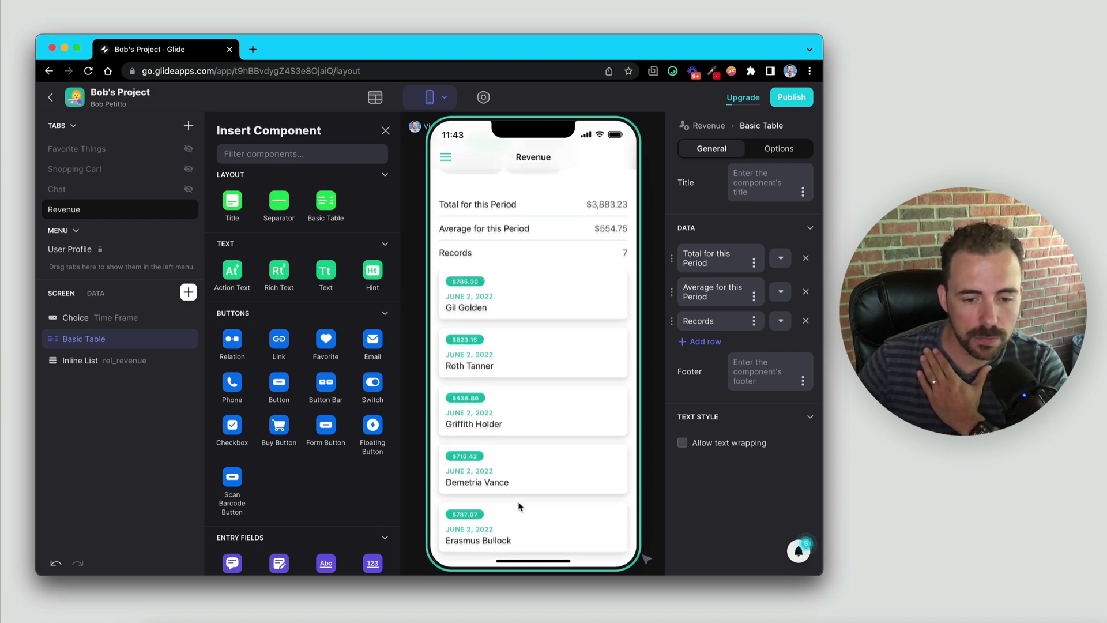
pyautogui.scroll(6, 517, 505)
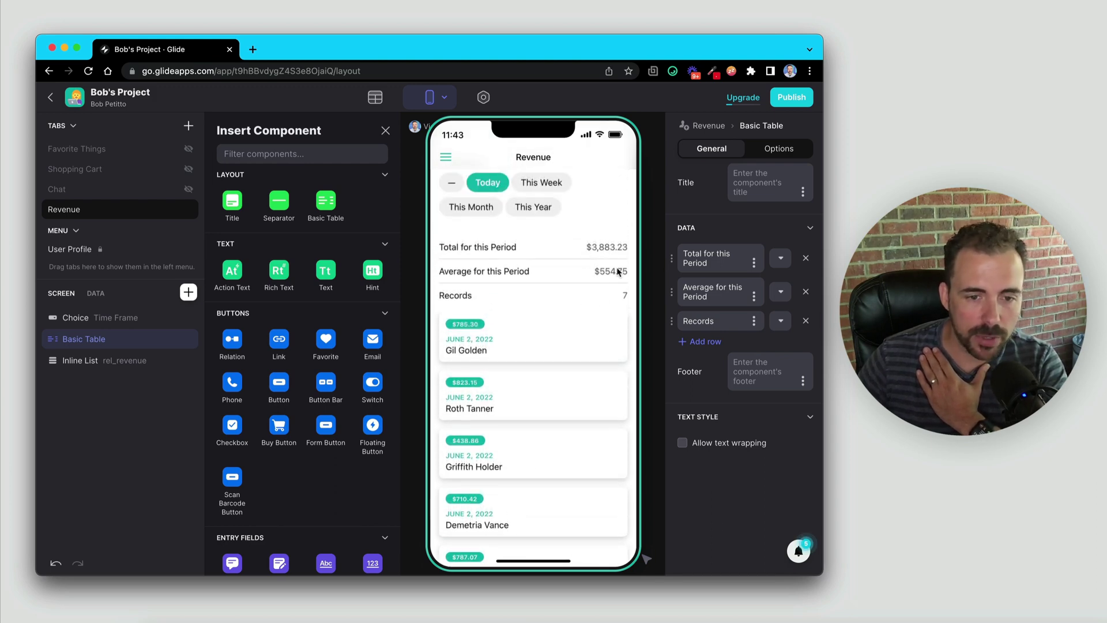
pyautogui.scroll(-5, 500, 439)
pyautogui.scroll(6, 499, 440)
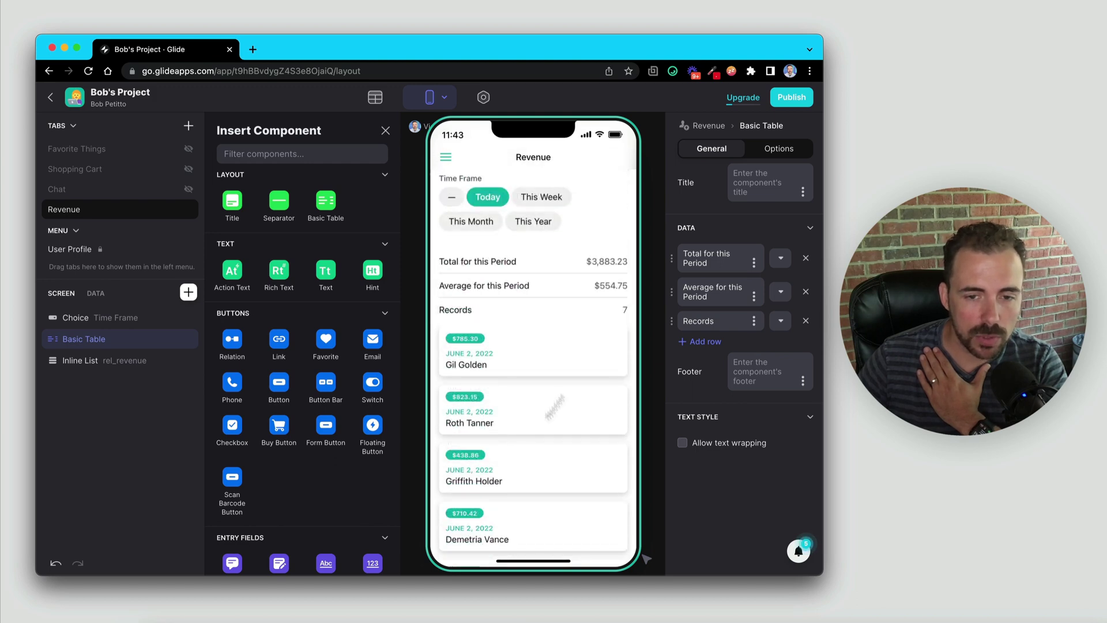
# - Check the total, average and record count in the preview for This Week, This Month, This Year and Today, finishing on This Week
pyautogui.click(550, 200)
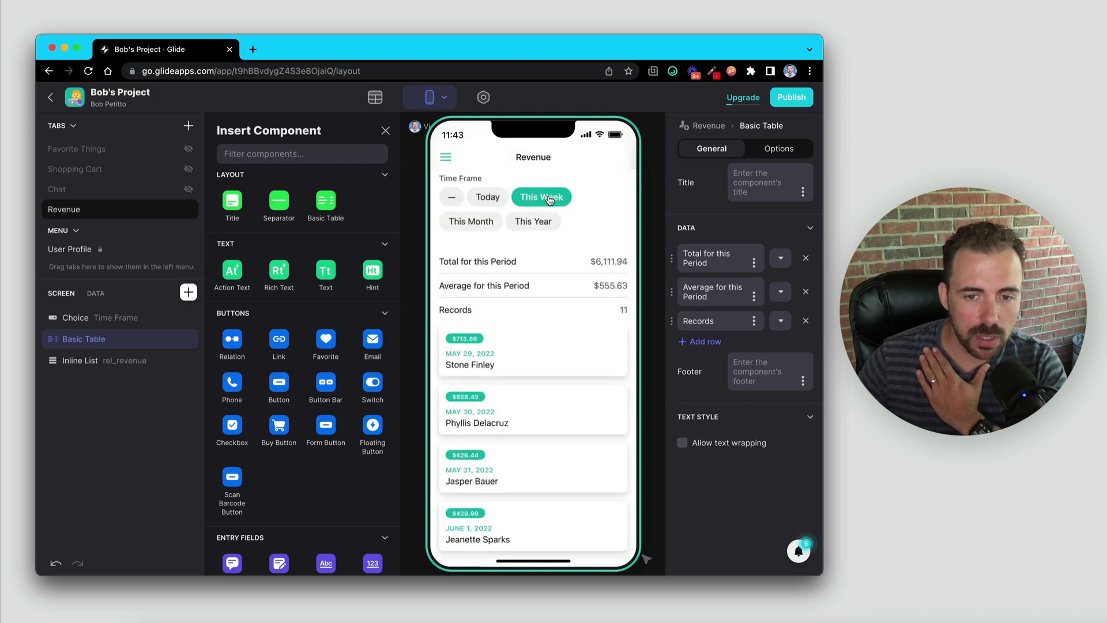
pyautogui.click(477, 227)
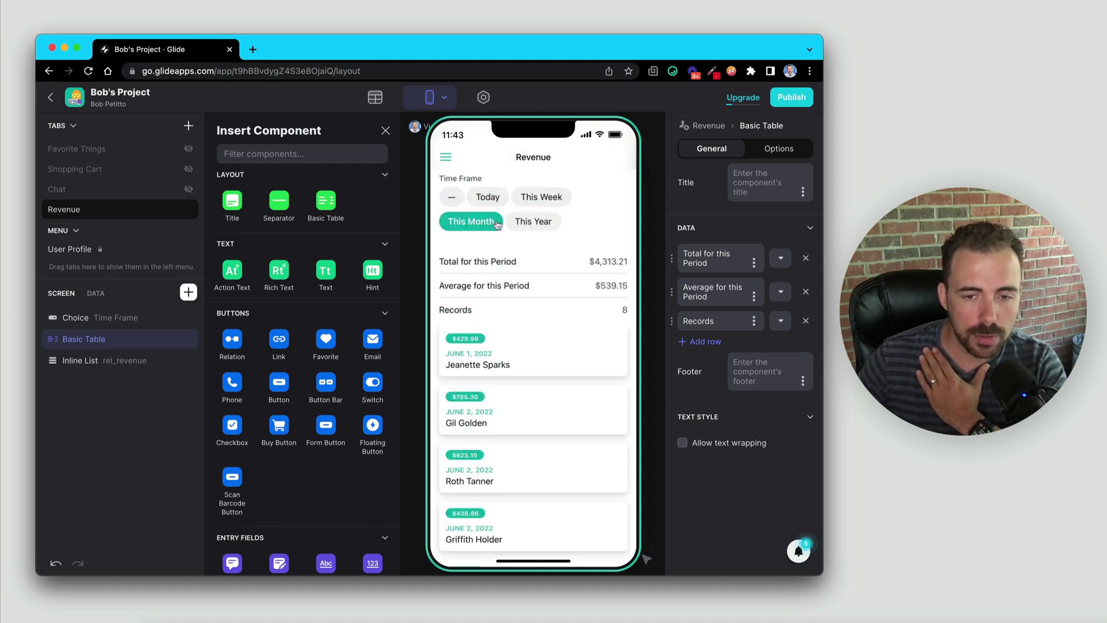
pyautogui.click(531, 223)
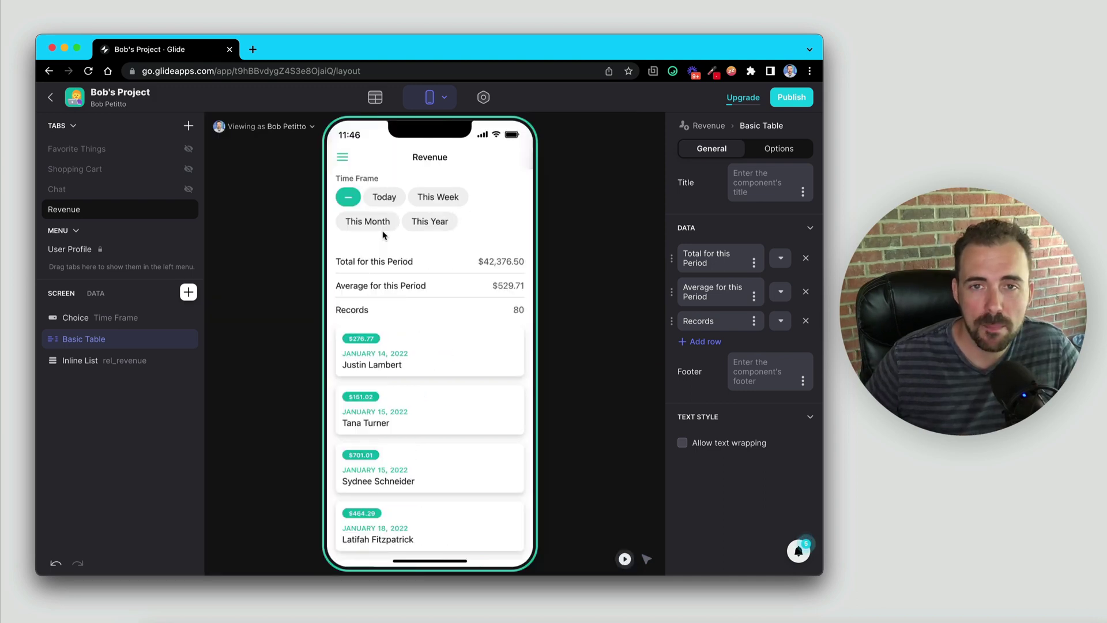
pyautogui.click(385, 198)
pyautogui.click(429, 199)
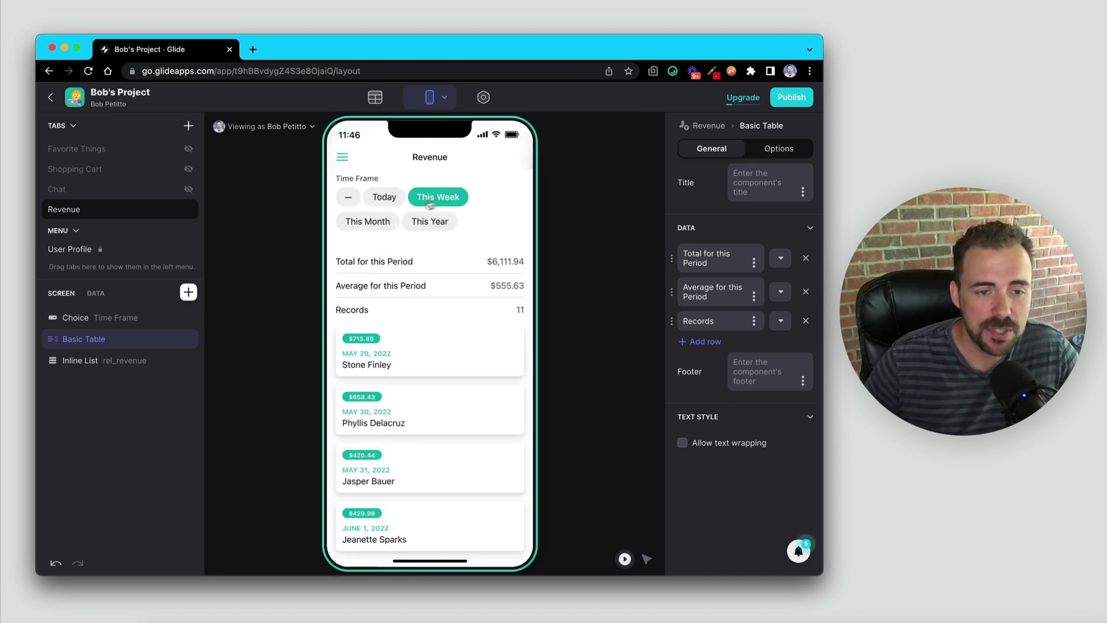
# - Preview the revenue list for This Month and This Year, and review the Revenue table's Date, date_year, date_month, date_week, date_today and timeFrames columns
pyautogui.click(379, 226)
pyautogui.click(421, 224)
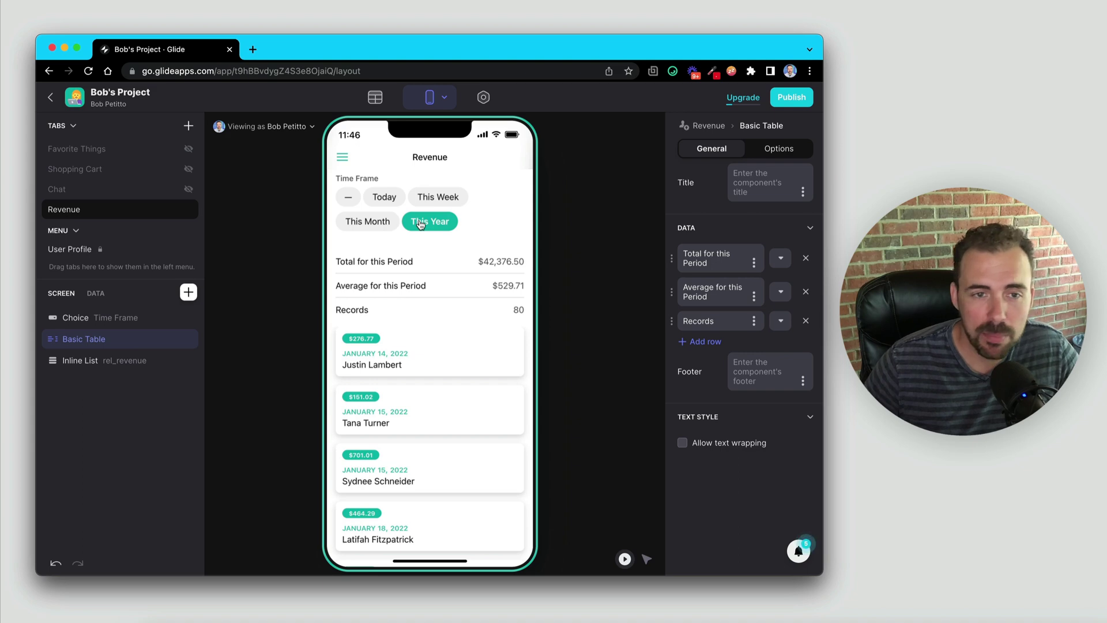
pyautogui.click(375, 92)
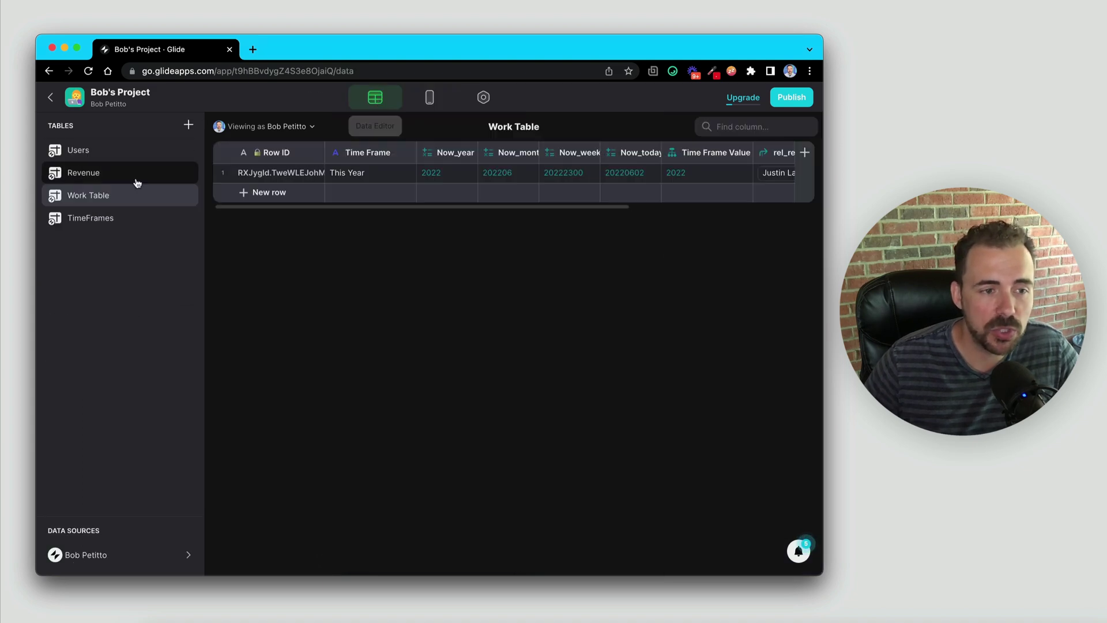
pyautogui.click(142, 177)
pyautogui.click(519, 155)
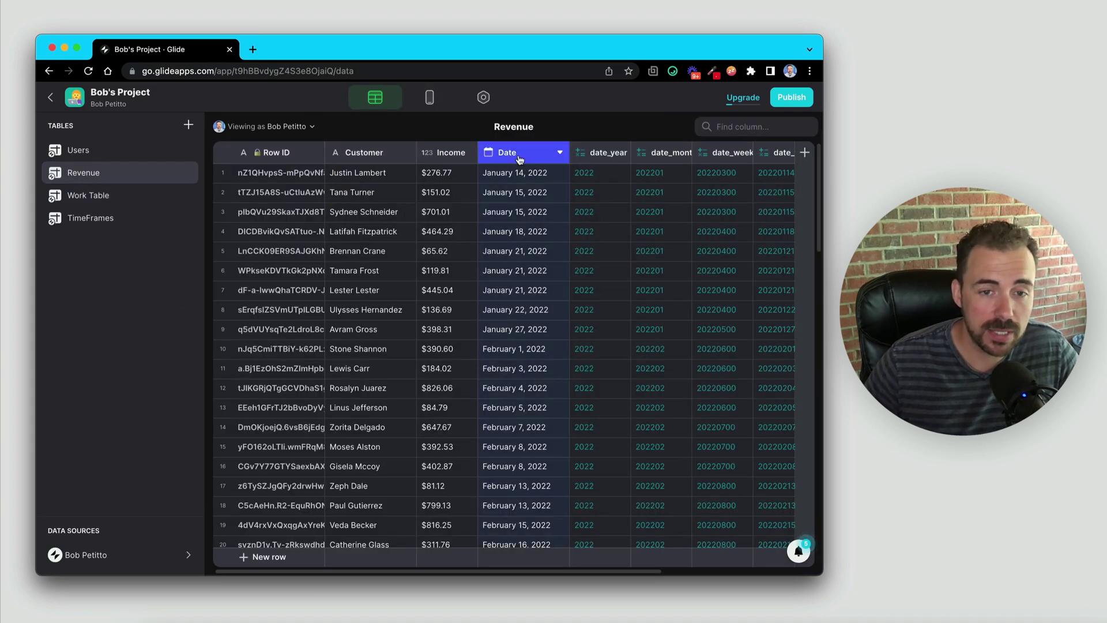
pyautogui.hscroll(1, 590, 212)
pyautogui.click(555, 156)
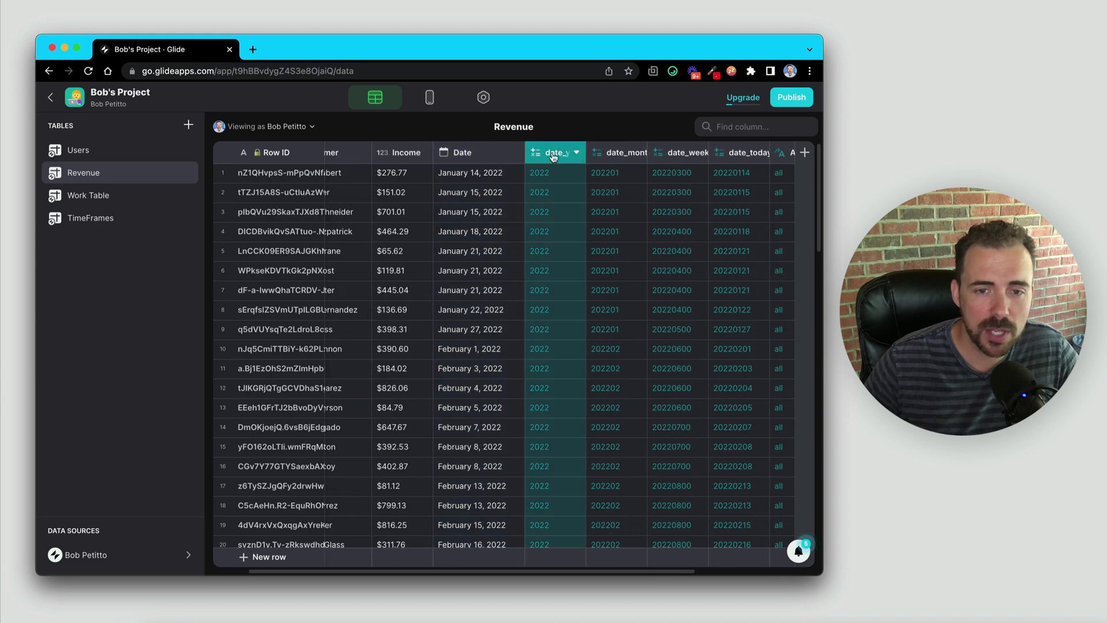
pyautogui.click(615, 154)
pyautogui.click(691, 153)
pyautogui.click(741, 153)
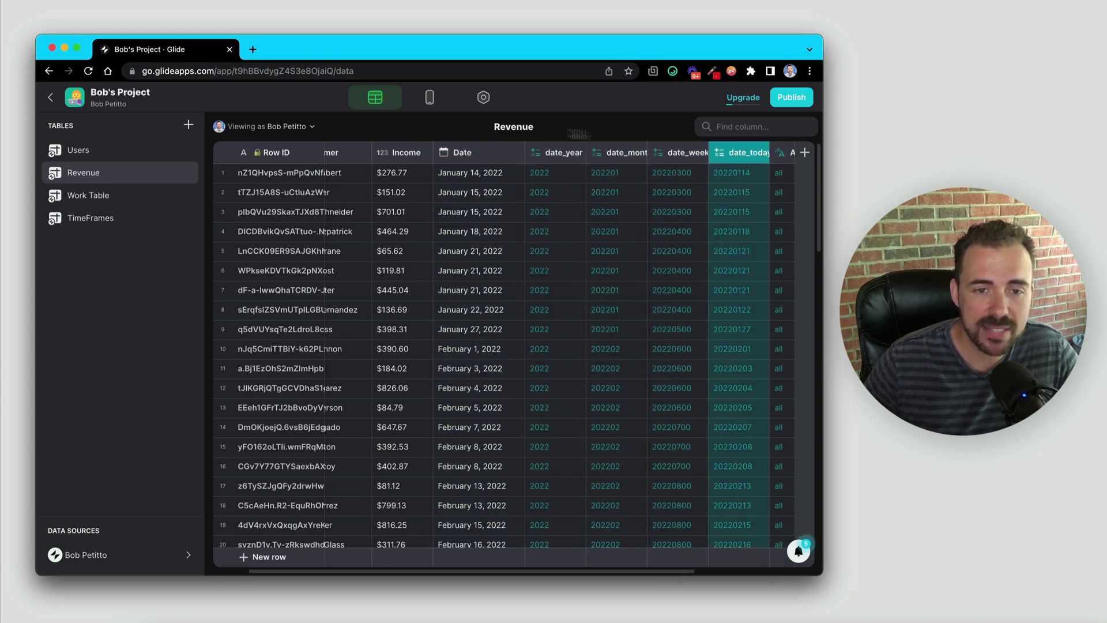
pyautogui.click(461, 154)
pyautogui.click(534, 172)
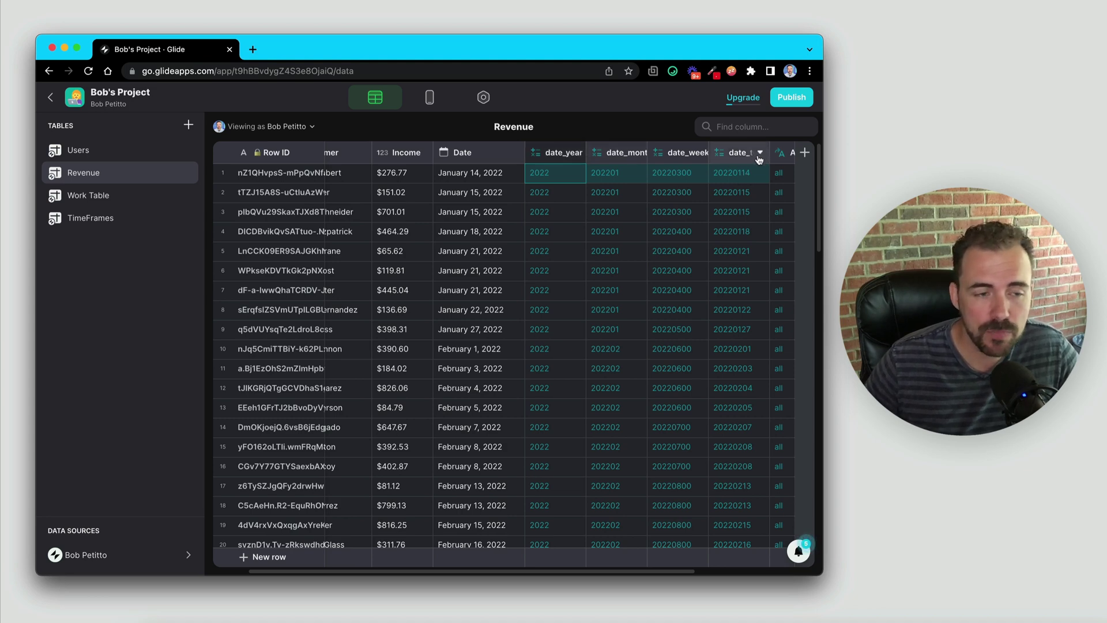
pyautogui.click(759, 179)
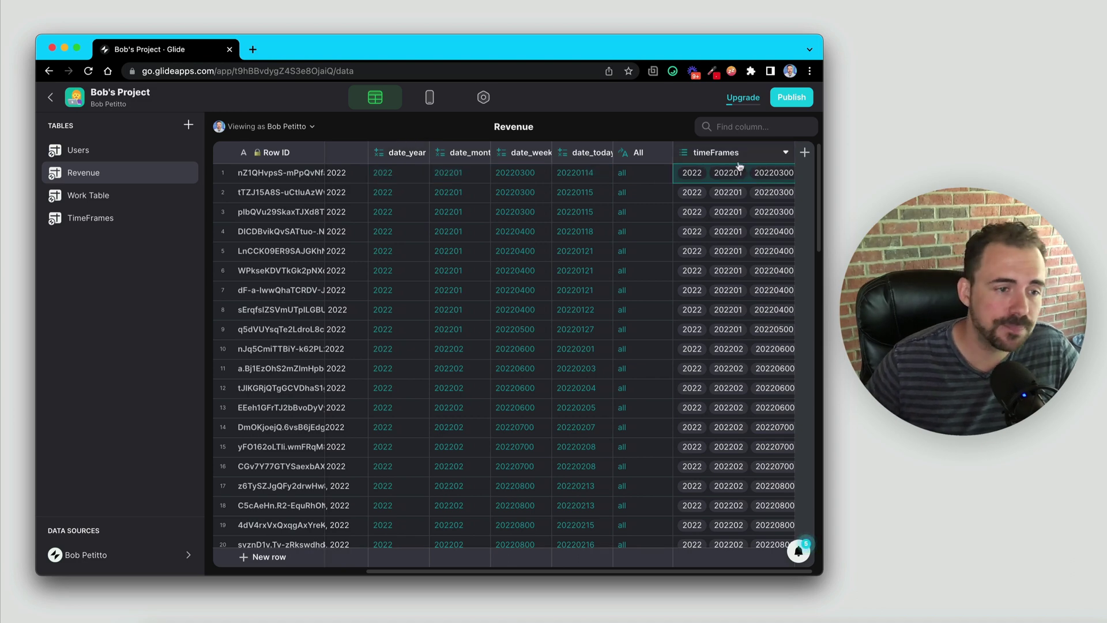
# - Review the Work Table's Now columns, Time Frame, Time Frame Value, rel_revenue and the total, average and record count columns
pyautogui.click(94, 196)
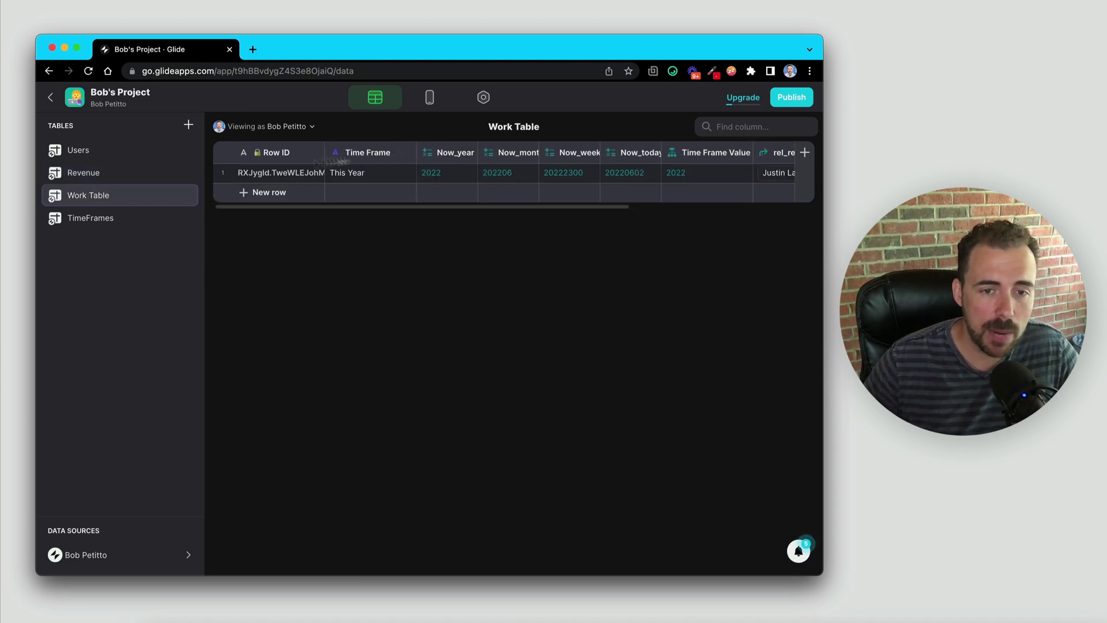
pyautogui.click(447, 154)
pyautogui.click(509, 153)
pyautogui.click(570, 152)
pyautogui.click(624, 152)
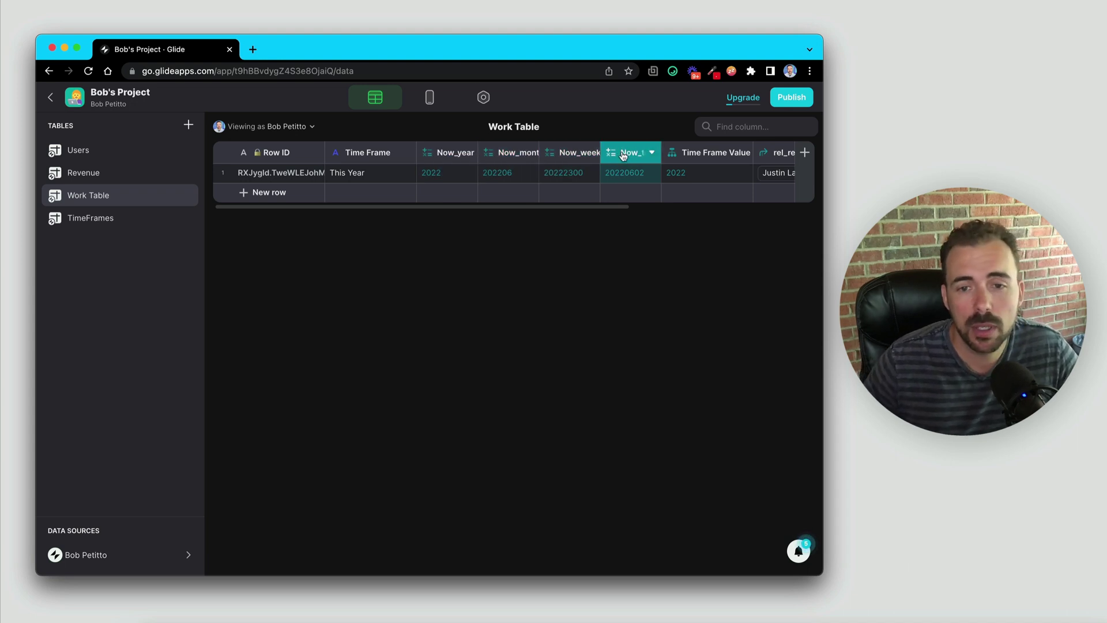
pyautogui.click(682, 174)
pyautogui.moveTo(437, 177); pyautogui.dragTo(613, 180)
pyautogui.click(358, 178)
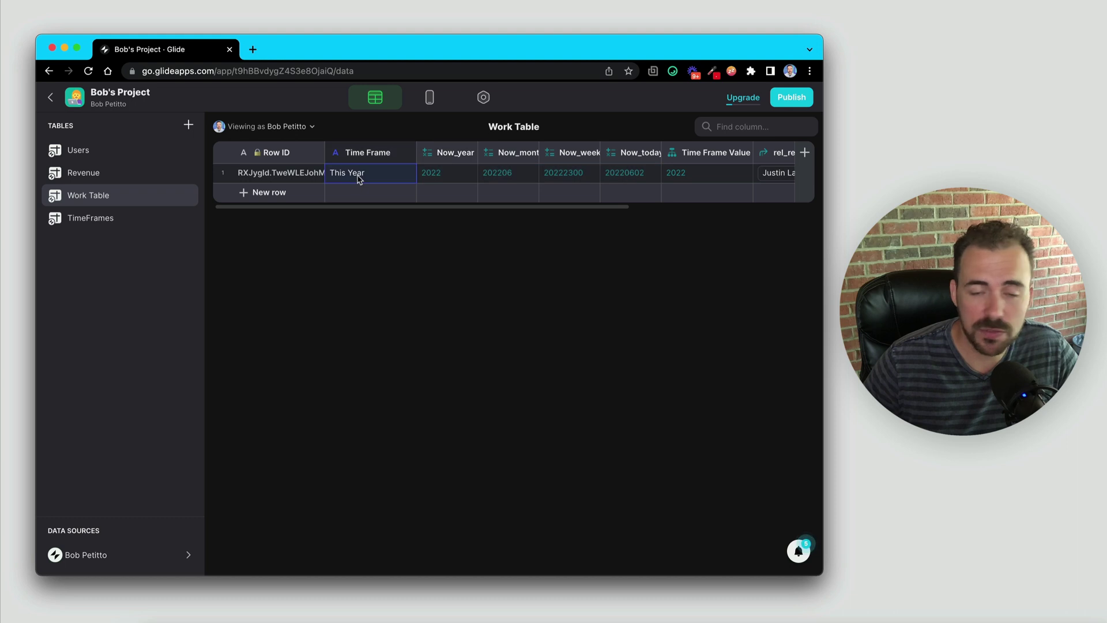
pyautogui.hscroll(5, 754, 177)
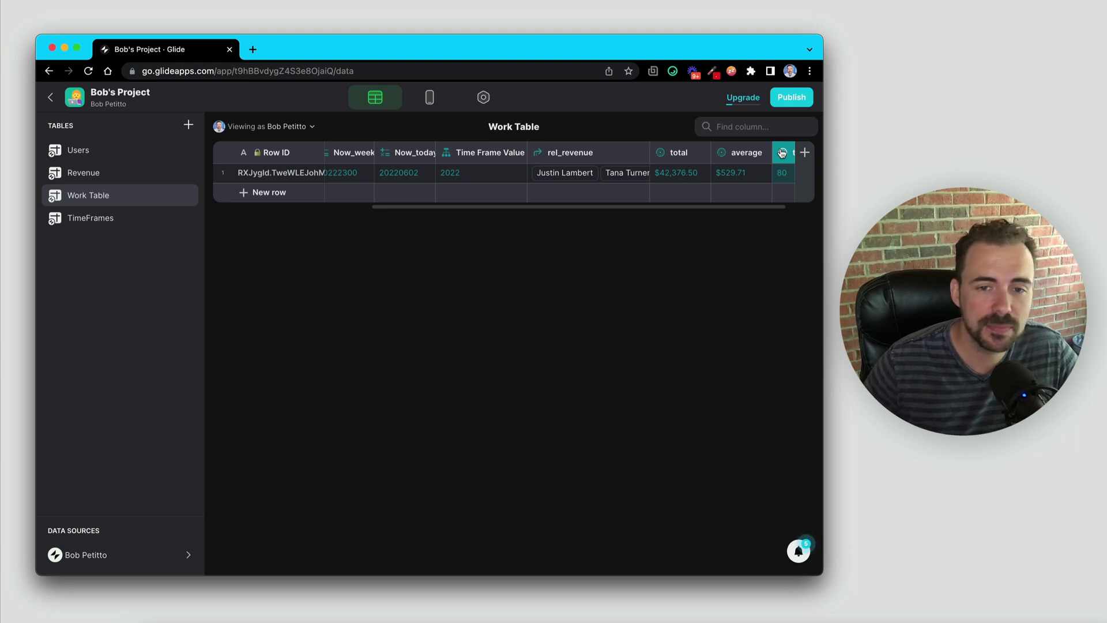
# - Check the app preview's summary rows for Today, This Week, This Month and This Year, and reopen the Work Table data
pyautogui.click(428, 101)
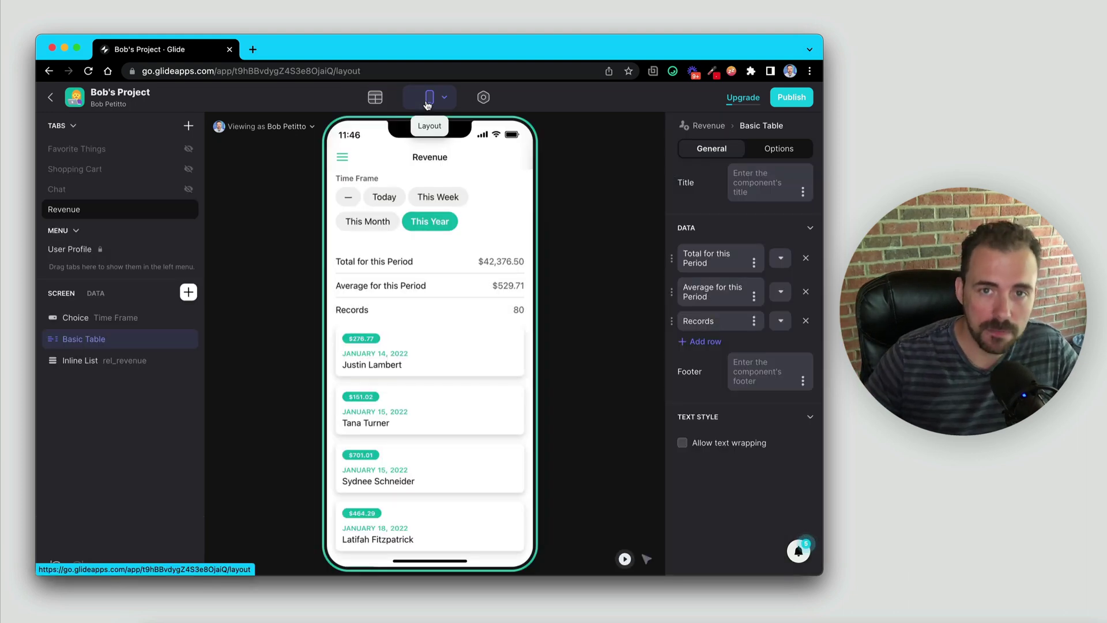
pyautogui.click(386, 199)
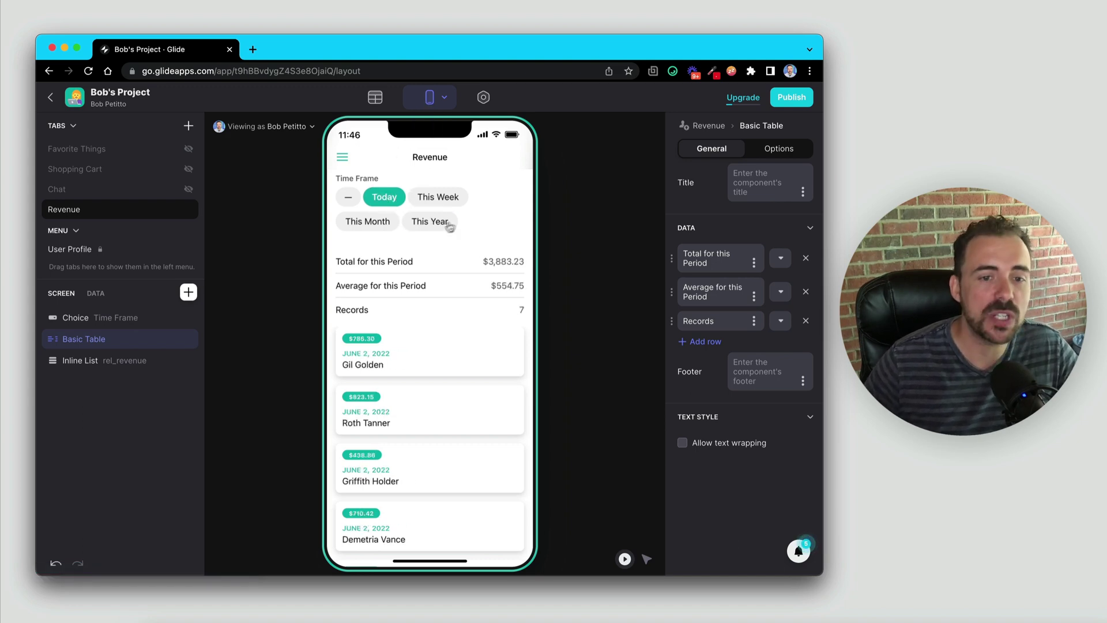
pyautogui.click(443, 198)
pyautogui.click(346, 226)
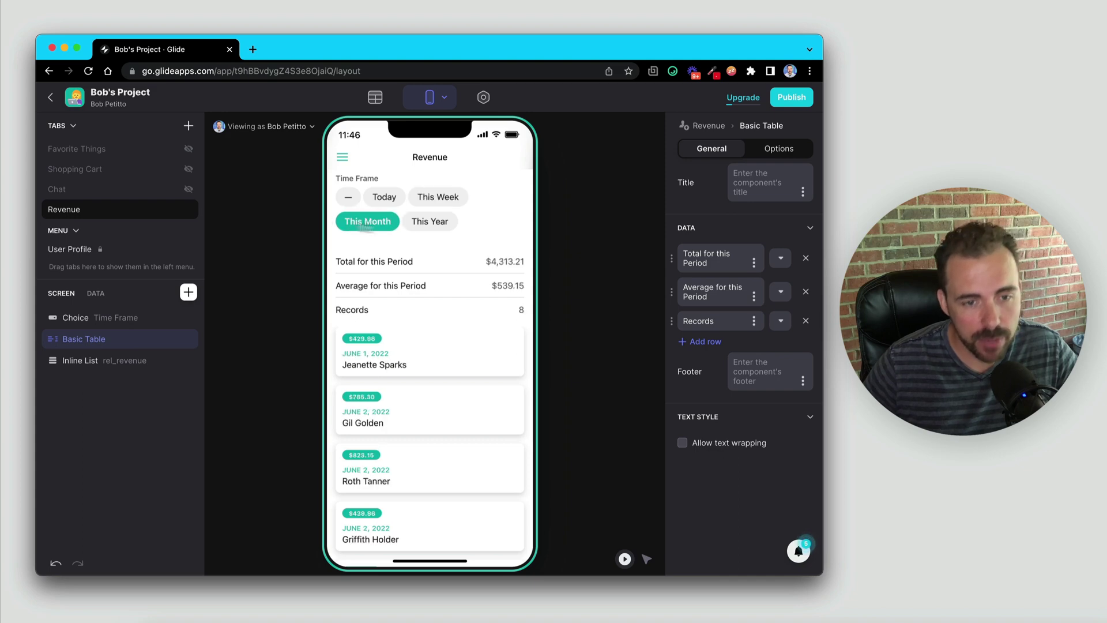
pyautogui.click(418, 225)
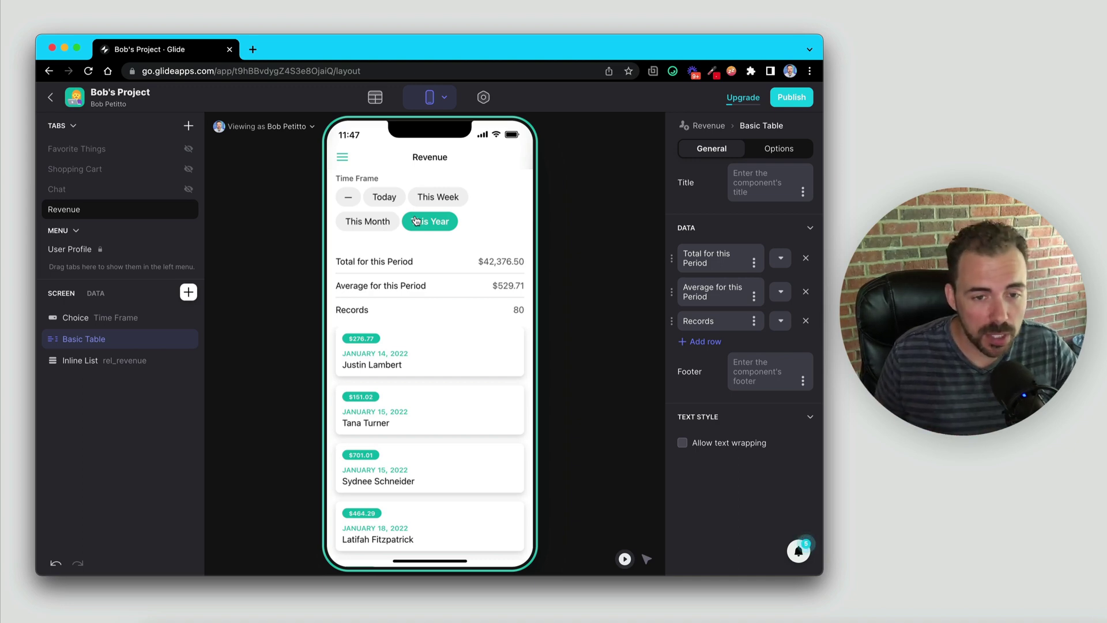
pyautogui.click(374, 98)
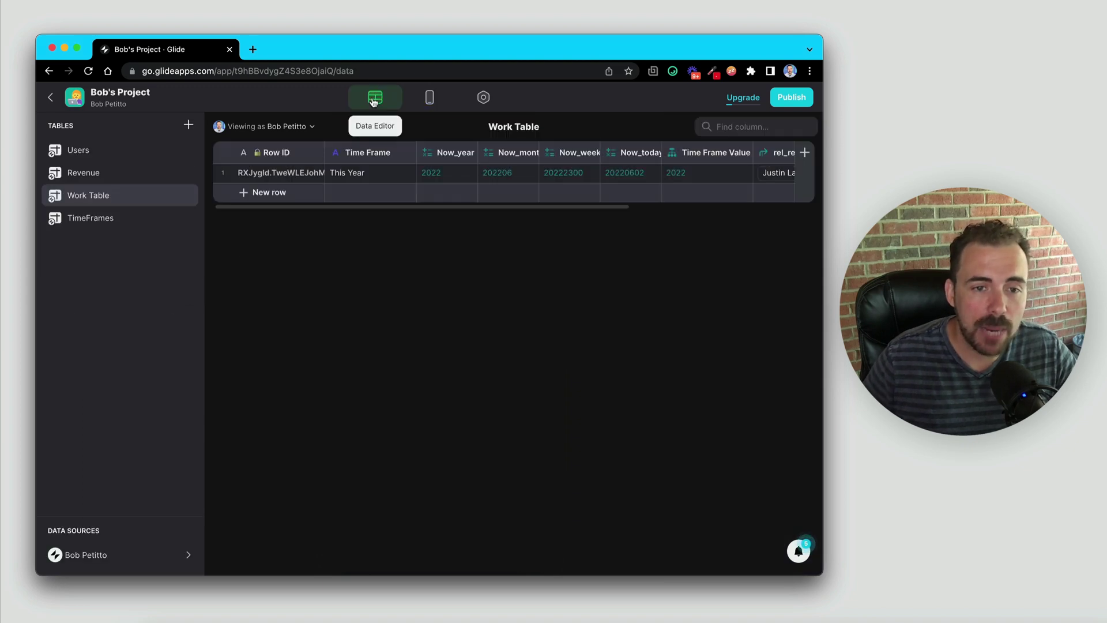